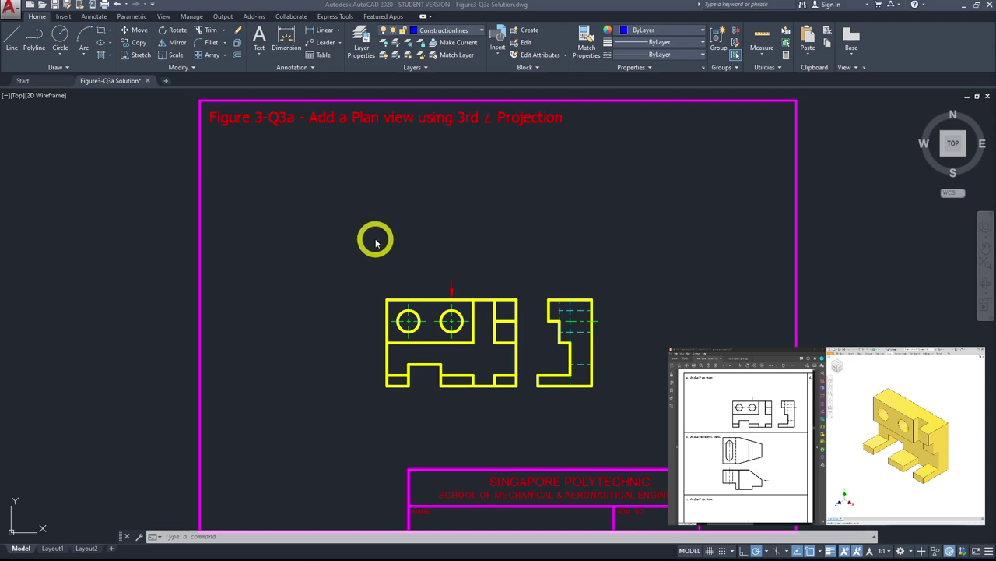
pyautogui.click(358, 327)
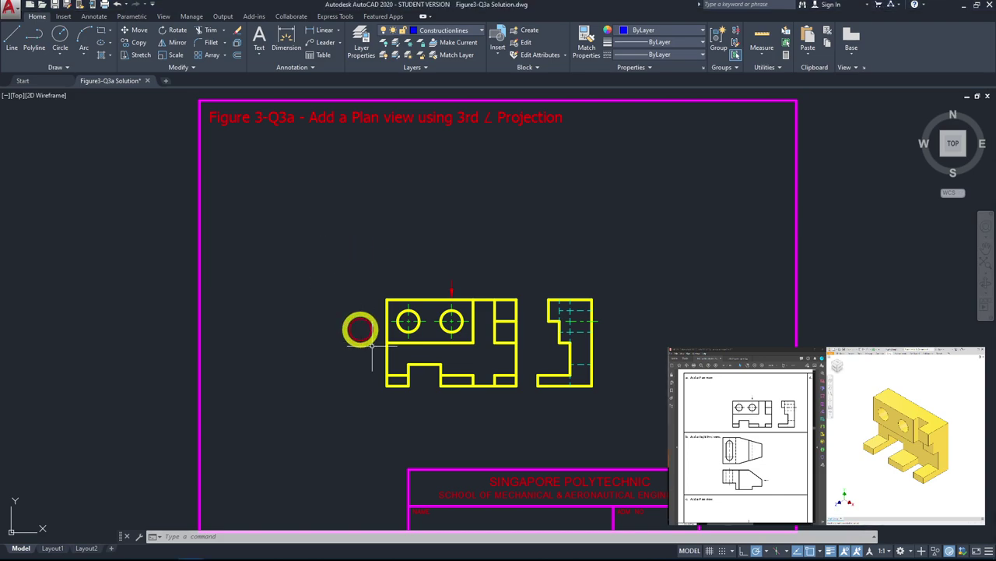
pyautogui.click(669, 228)
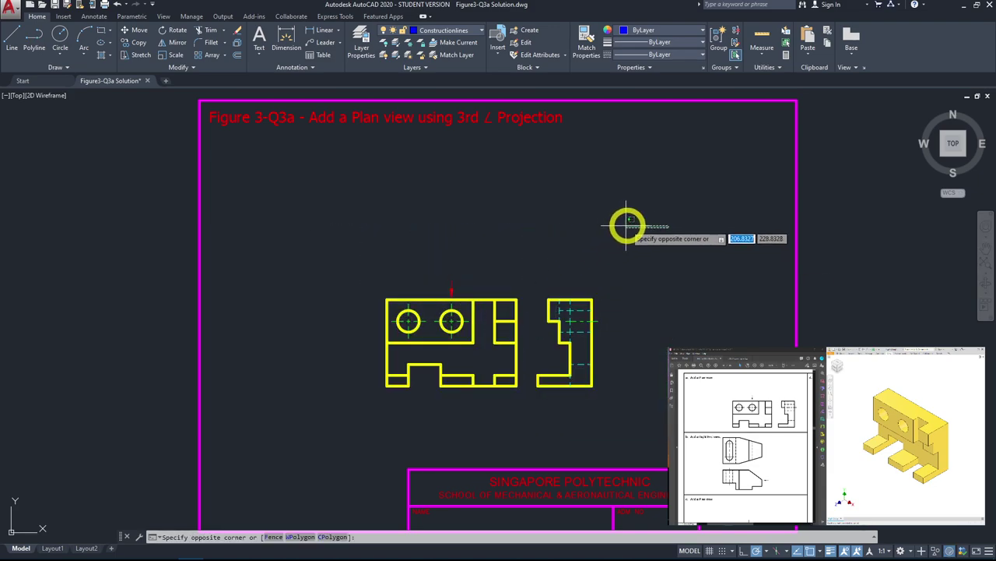
pyautogui.click(668, 243)
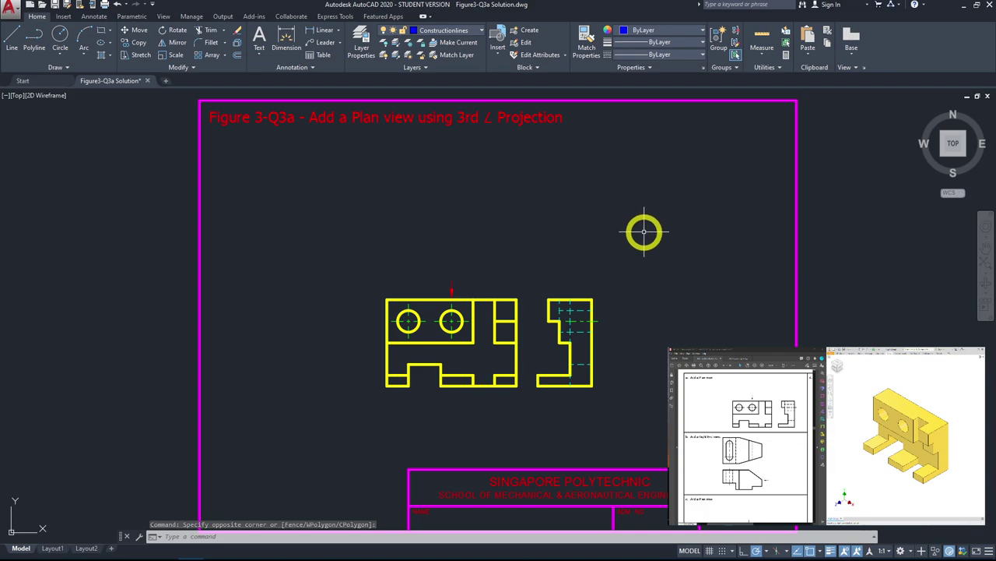
# Step: Copy the front and side views, including the arrow, horizontally about 209 units to the right, outside the drawing frame
pyautogui.click(645, 232)
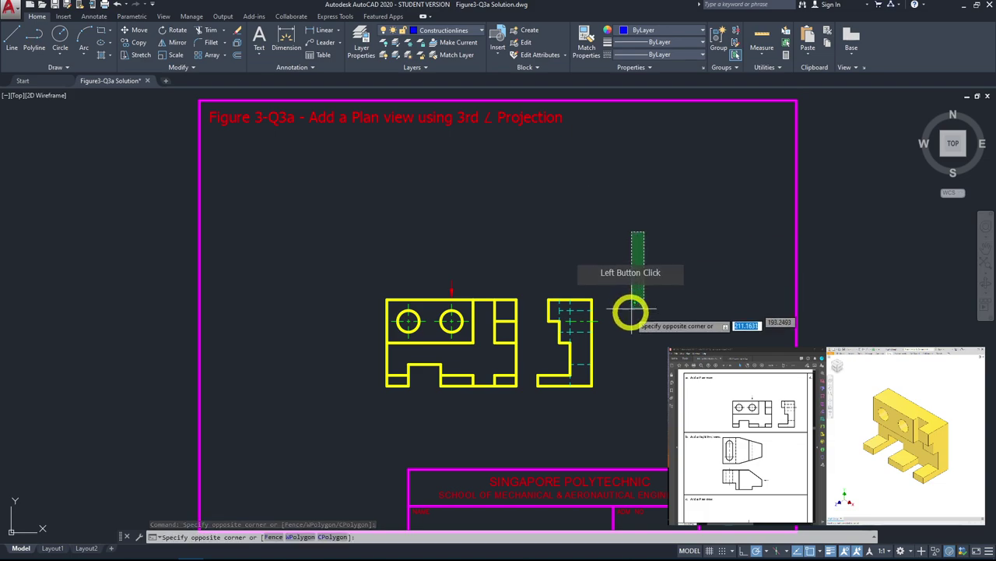
pyautogui.click(308, 436)
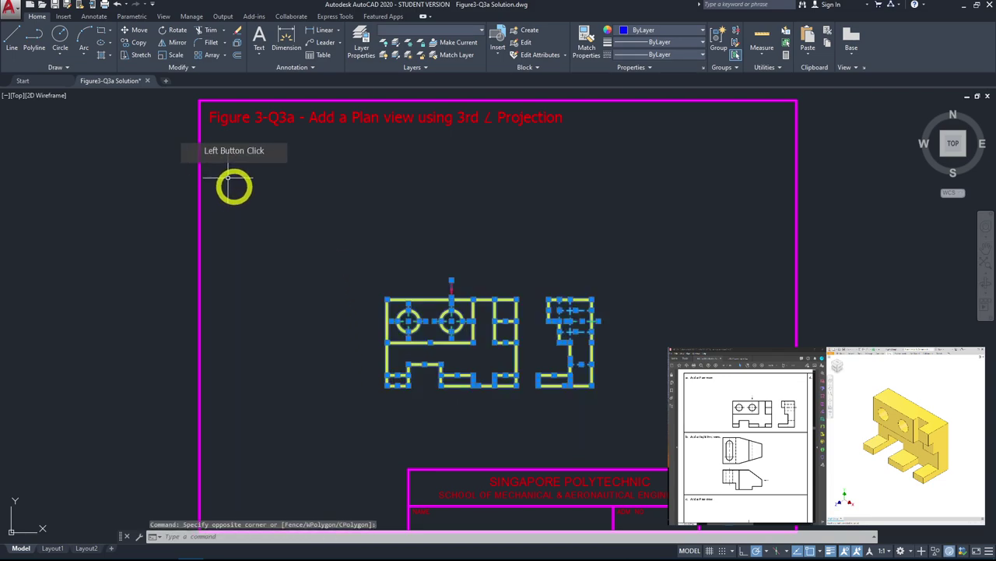
pyautogui.click(139, 44)
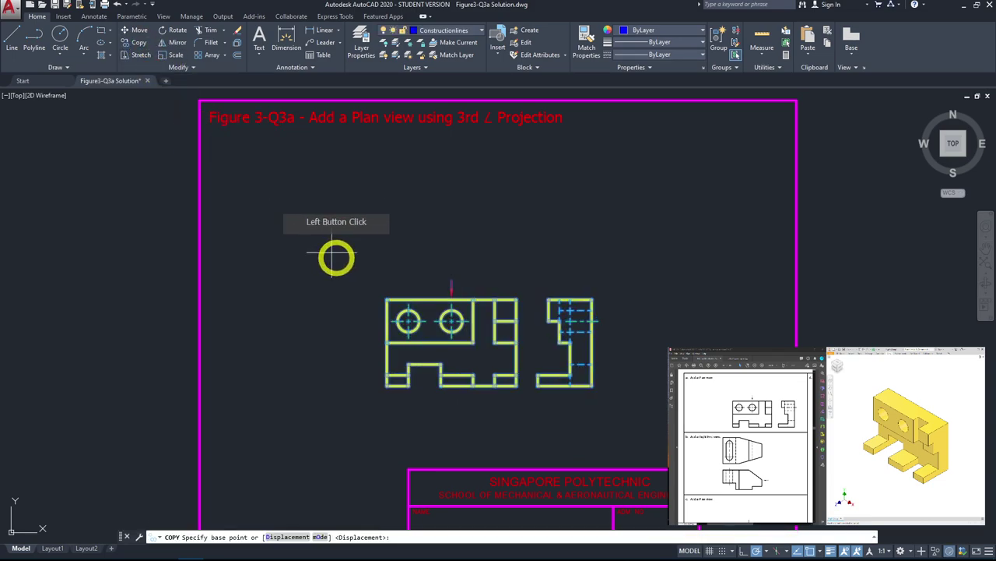
pyautogui.click(387, 299)
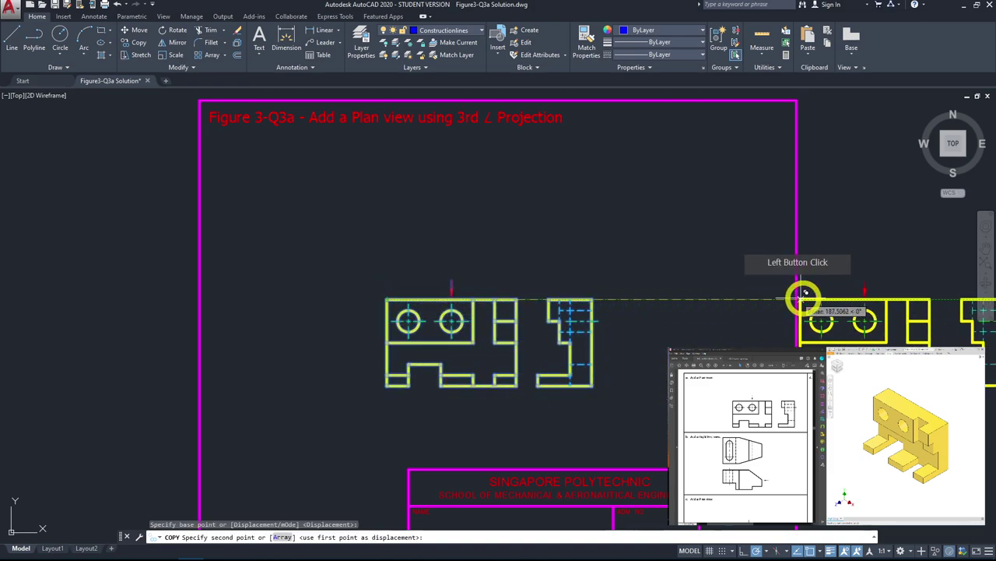
pyautogui.moveTo(751, 309); pyautogui.dragTo(730, 313, button='middle')
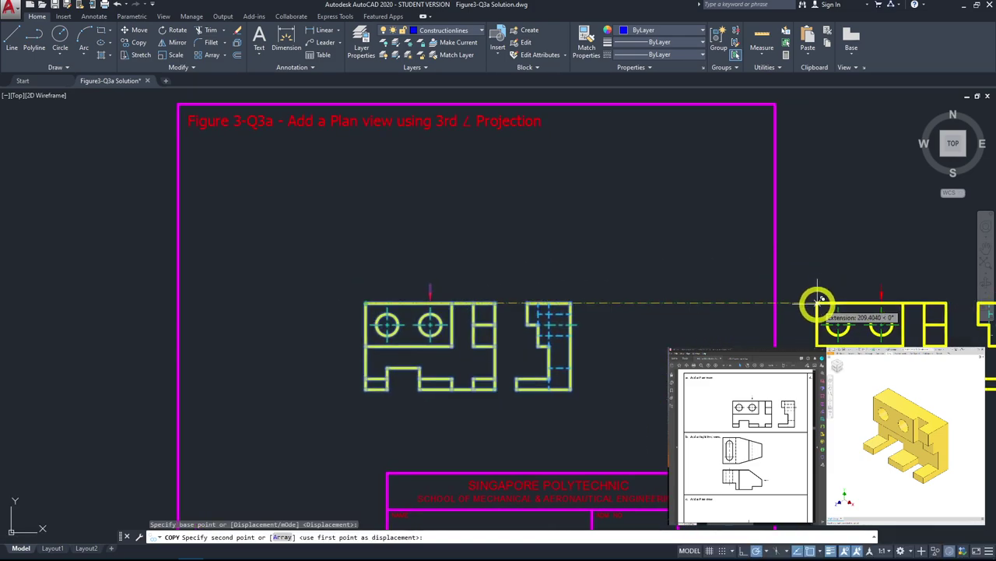
pyautogui.click(819, 304)
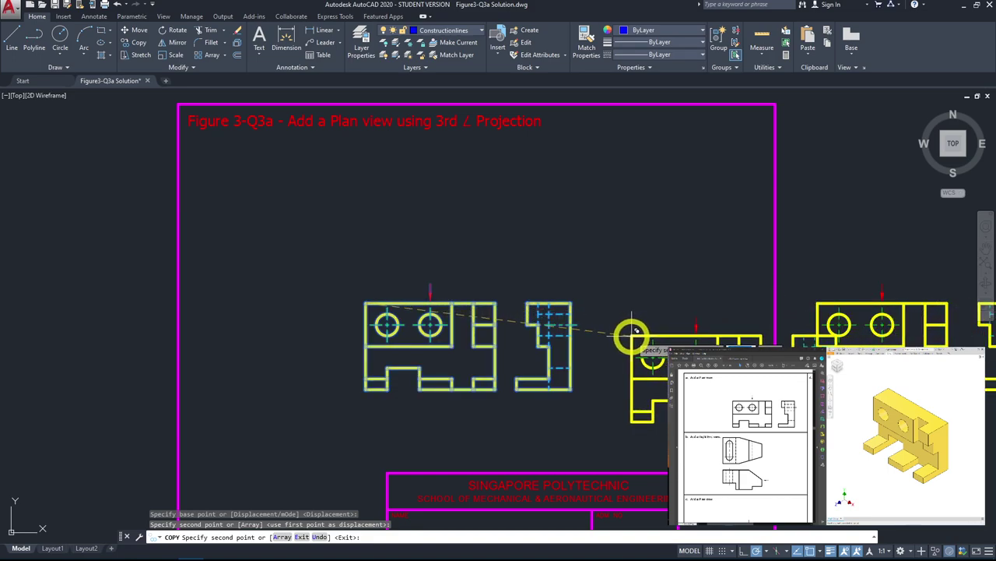
pyautogui.press('Escape')
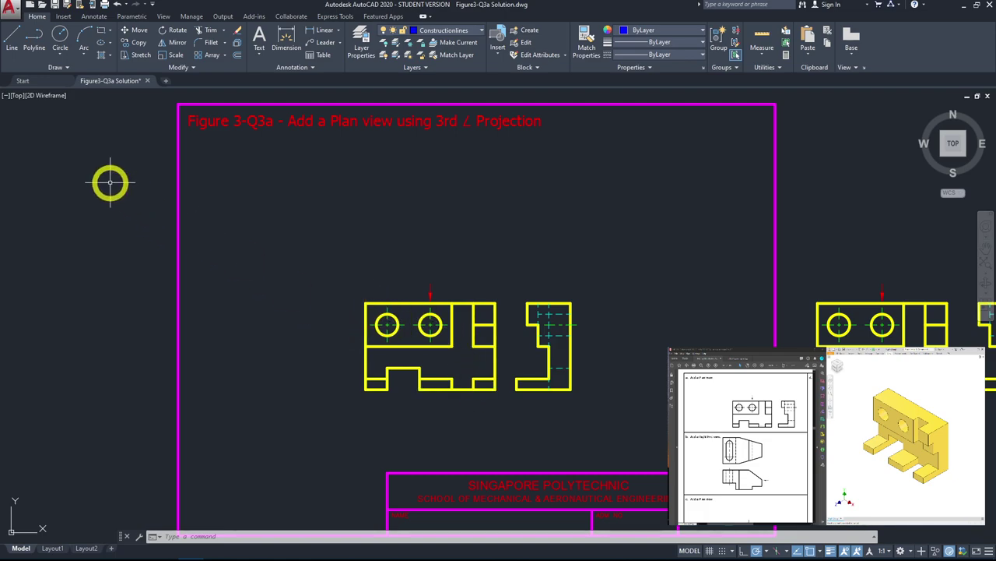
# Step: Draw a 45° construction line up and to the right from the upper-right corner of the original front view
pyautogui.click(9, 47)
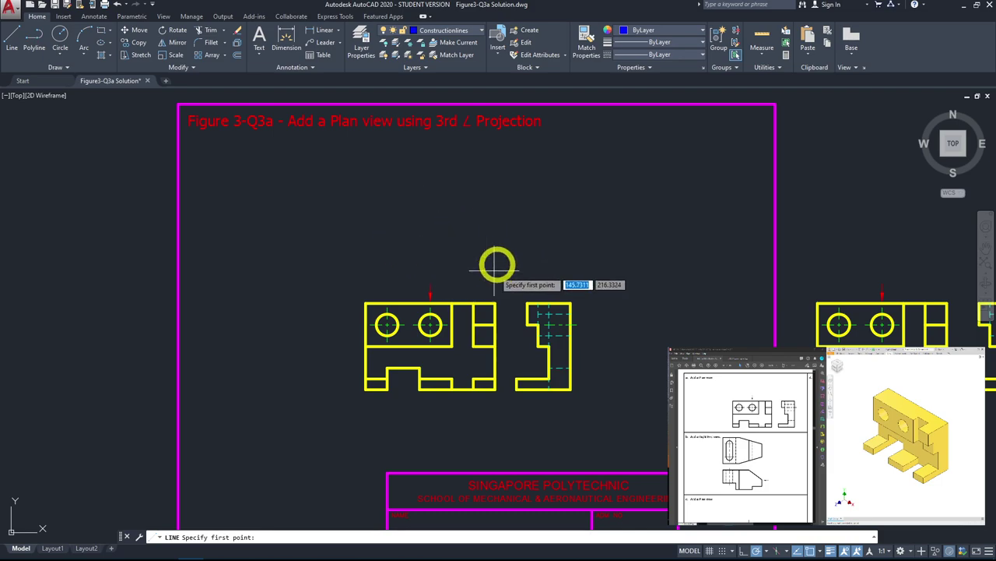
pyautogui.click(496, 302)
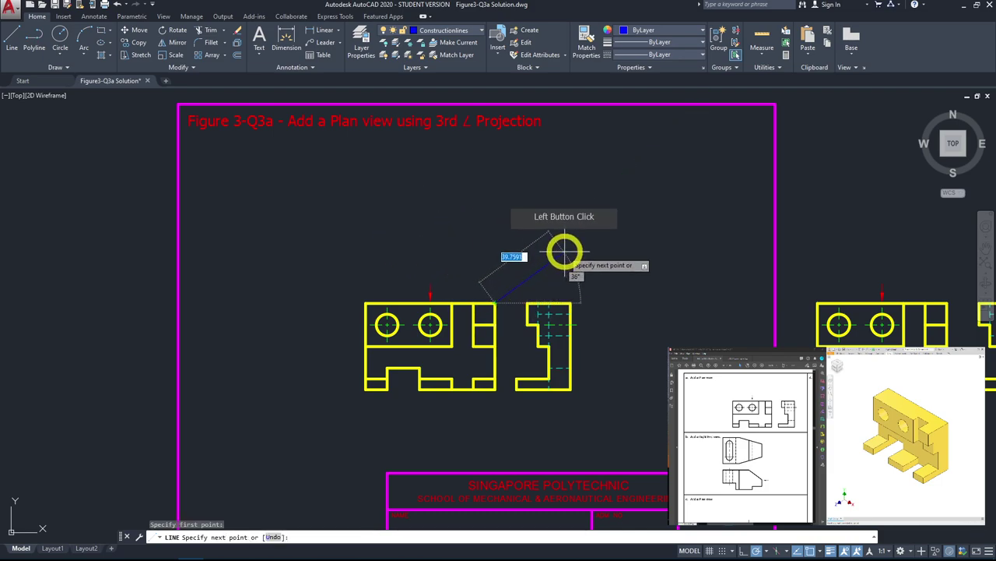
pyautogui.rightClick(766, 551)
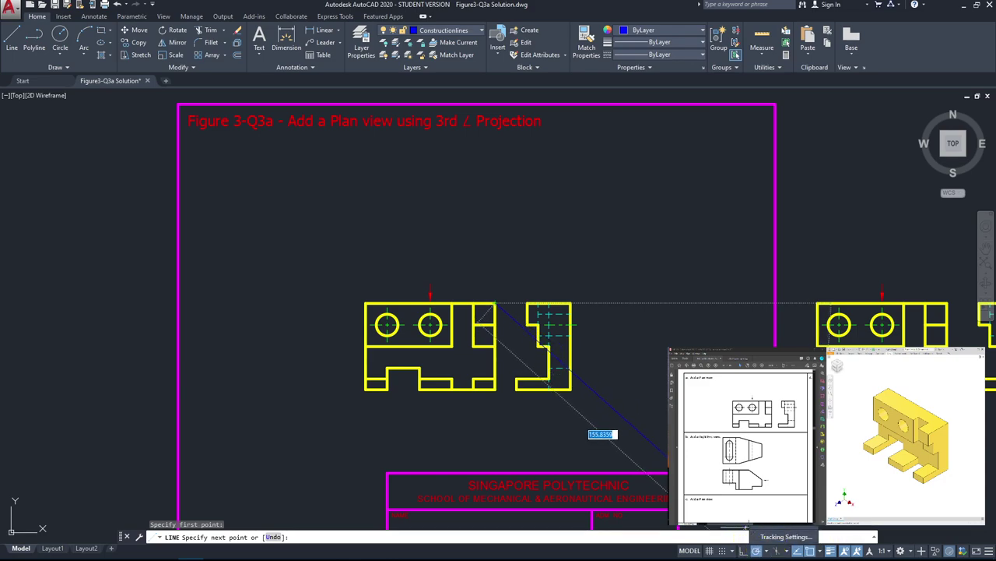
pyautogui.rightClick(645, 195)
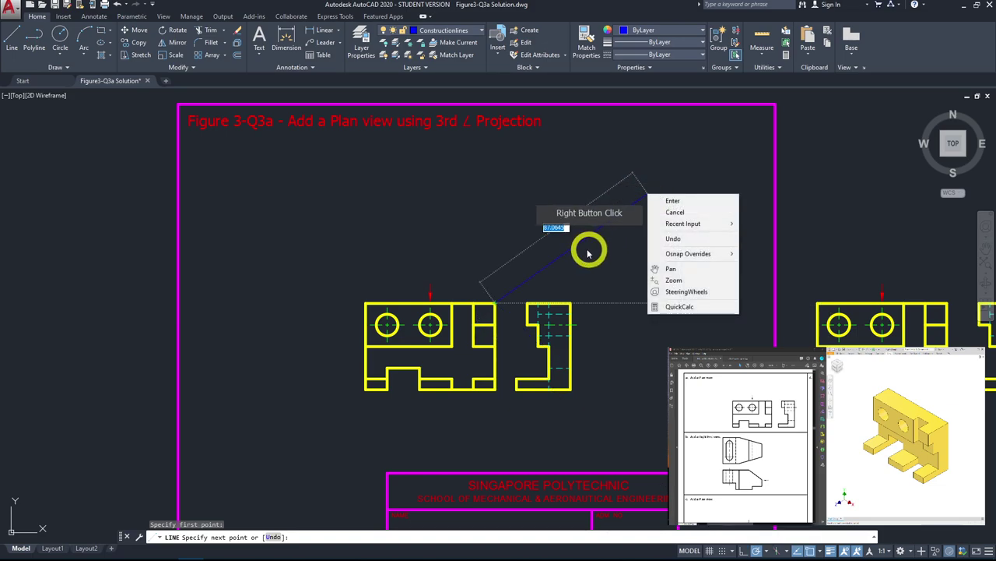
pyautogui.rightClick(583, 249)
pyautogui.press('Escape')
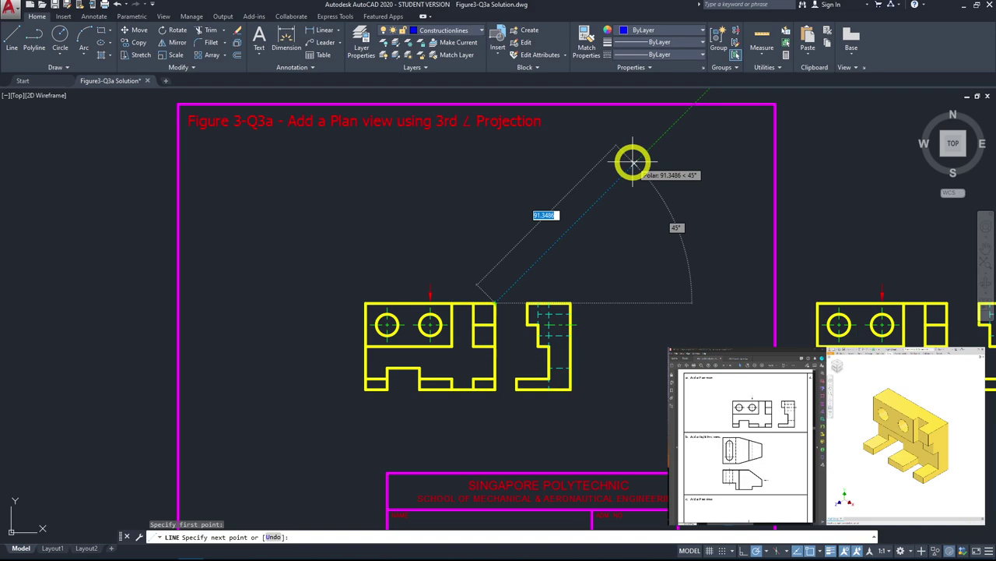
pyautogui.click(585, 213)
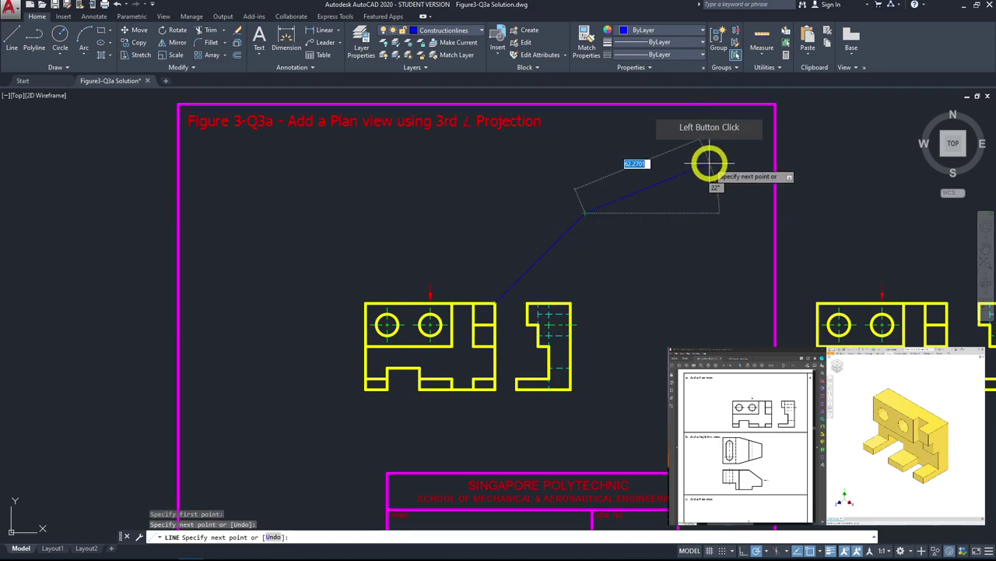
pyautogui.press('Escape')
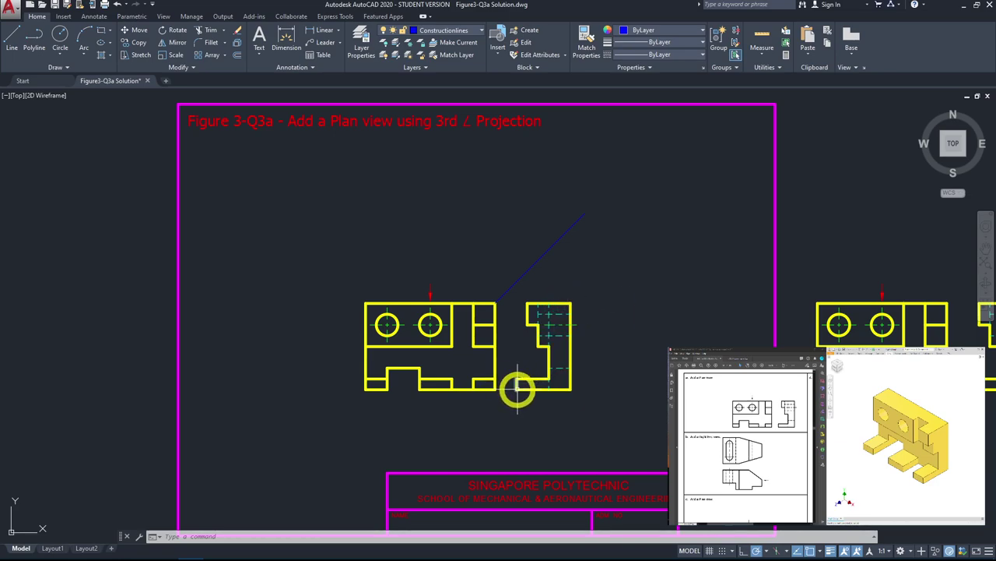
# Step: Project the side view's leftmost foot edge up to the 45° line and horizontally across to align with the front view's left edge
pyautogui.click(11, 45)
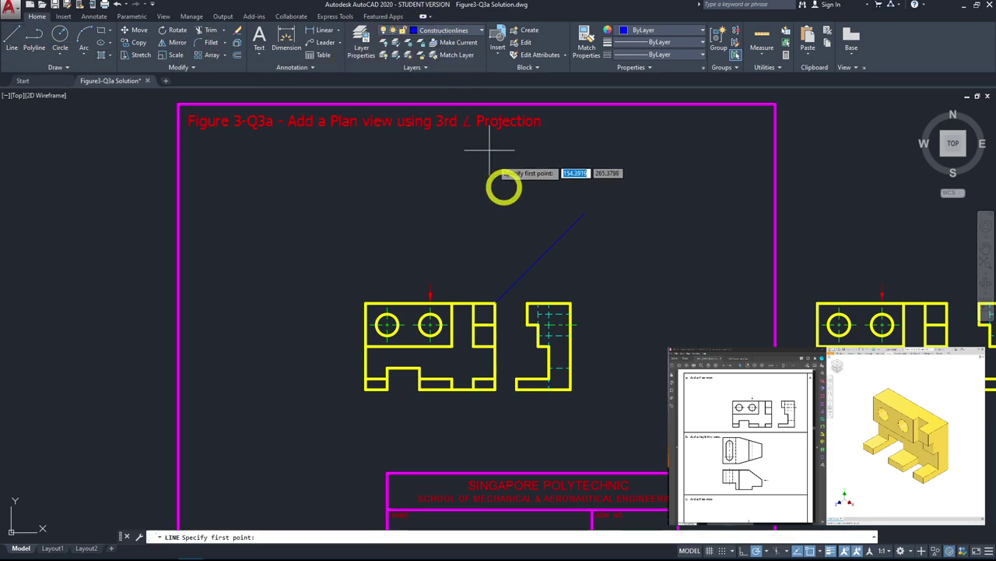
pyautogui.click(518, 379)
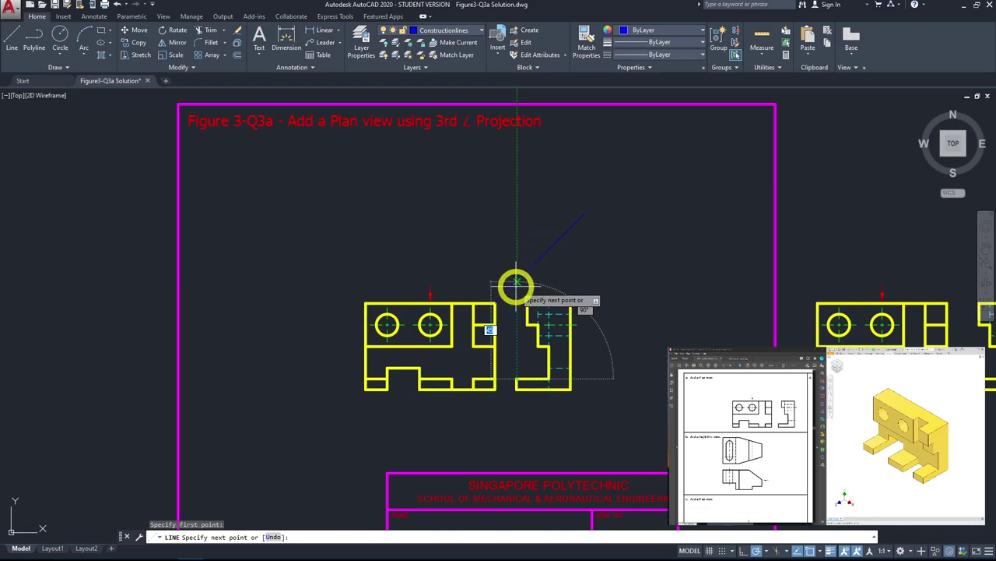
pyautogui.click(518, 282)
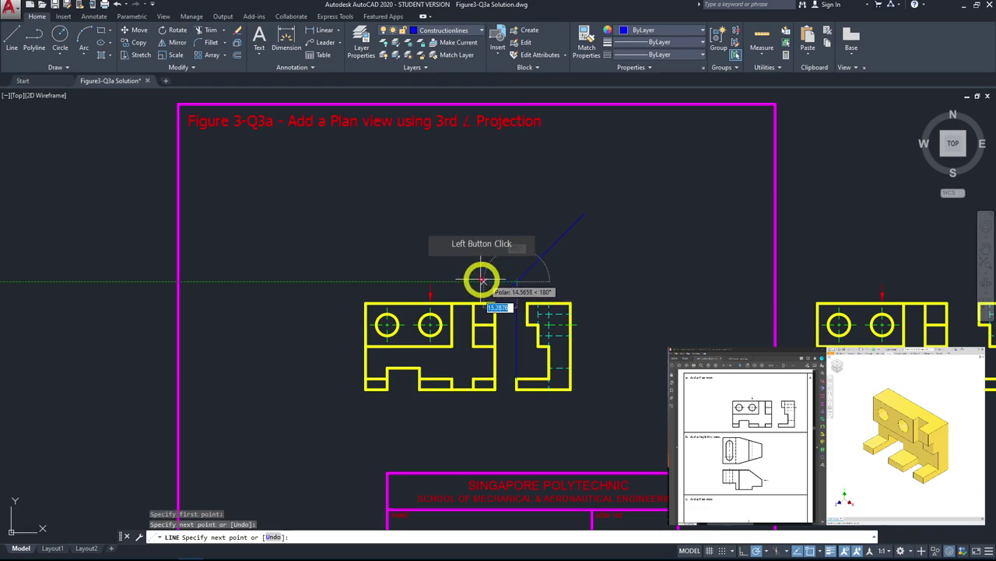
pyautogui.click(364, 282)
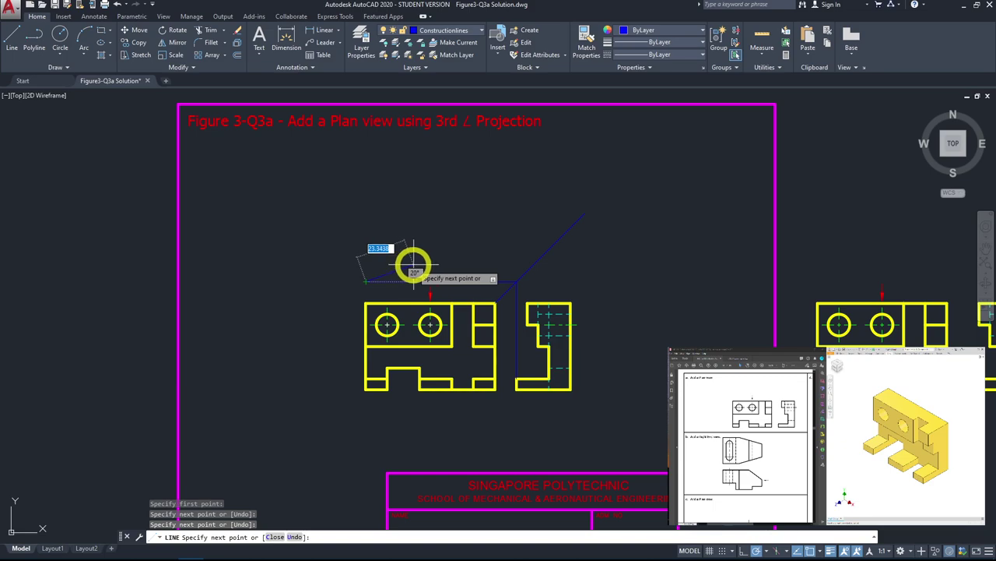
pyautogui.press('Escape')
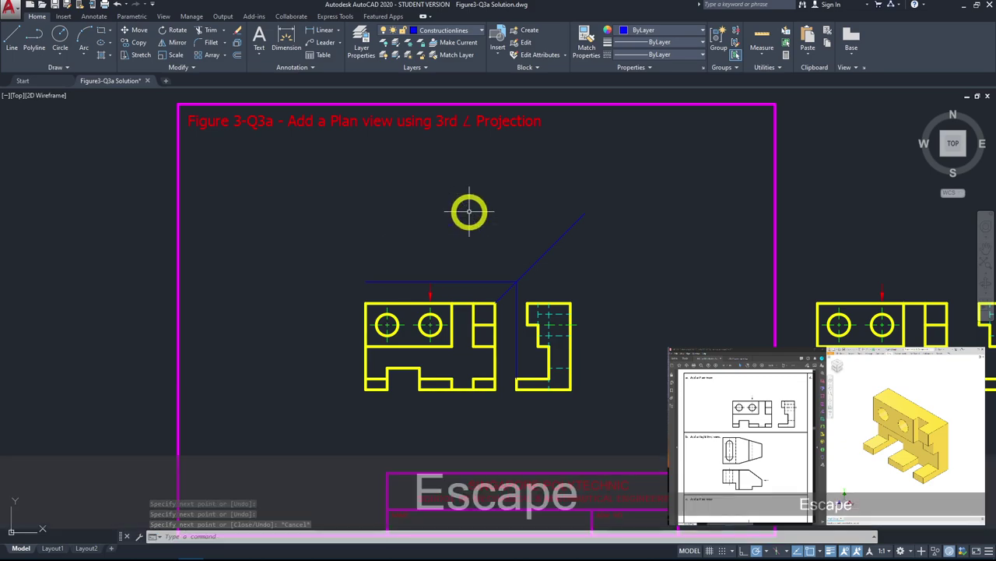
# Step: Project the side view's upper-right corner up to the 45° line, across to the front view's left edge, and down to its upper-left corner
pyautogui.press('space')
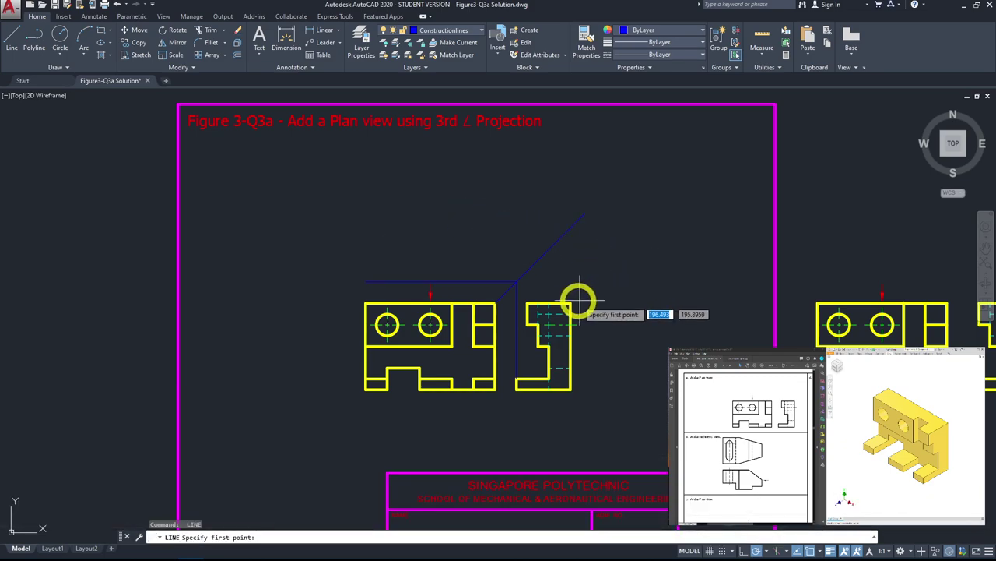
pyautogui.click(571, 302)
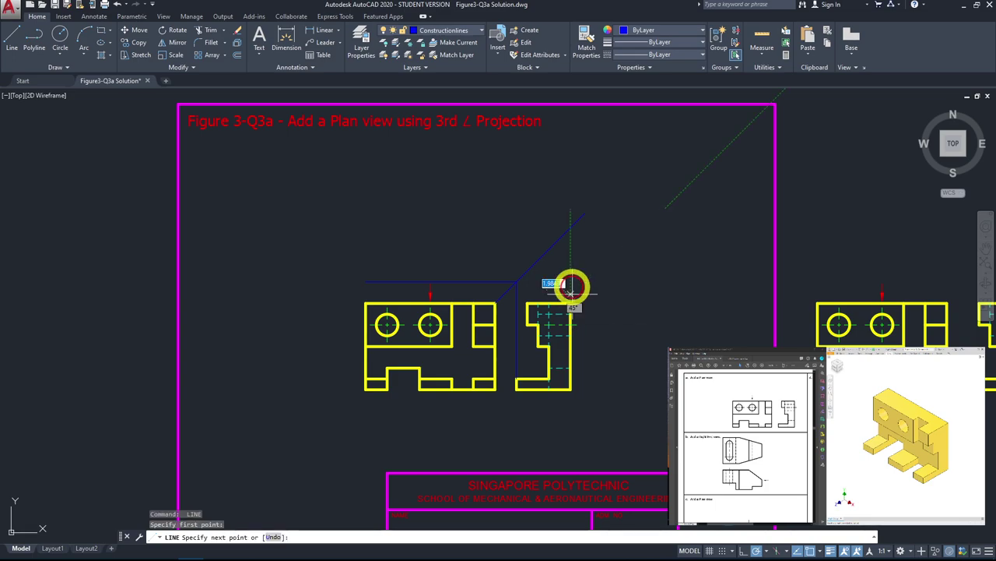
pyautogui.click(571, 227)
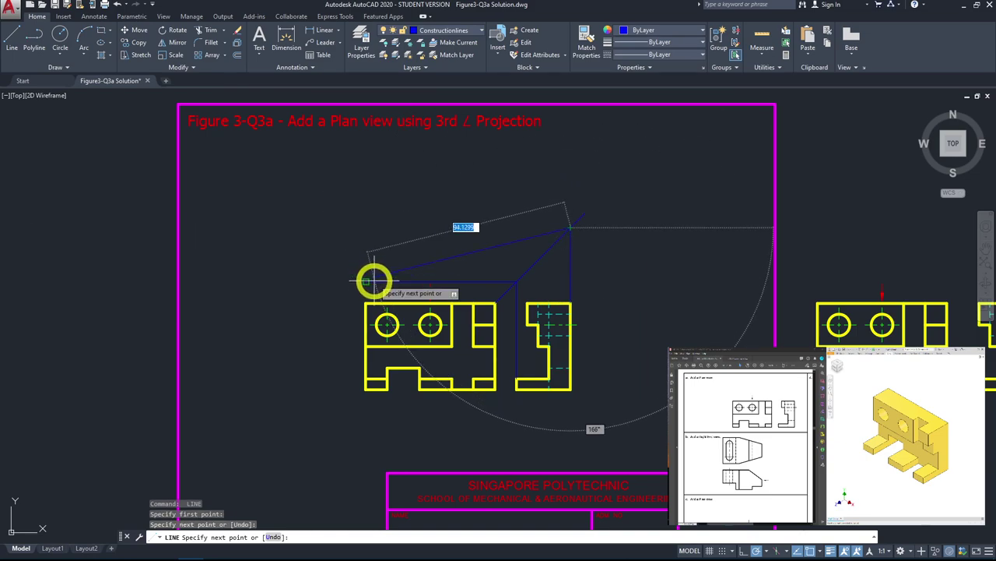
pyautogui.click(365, 227)
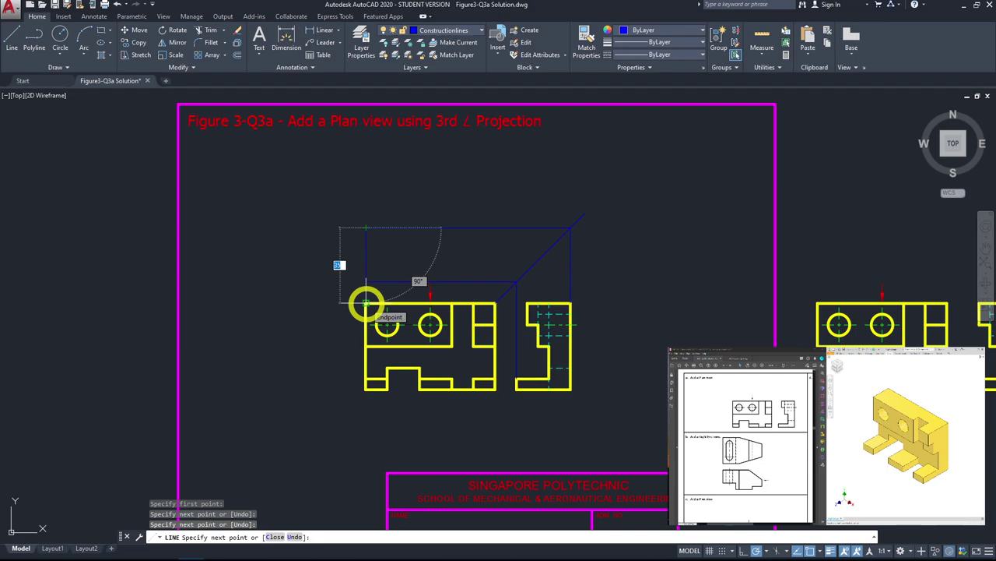
pyautogui.click(365, 303)
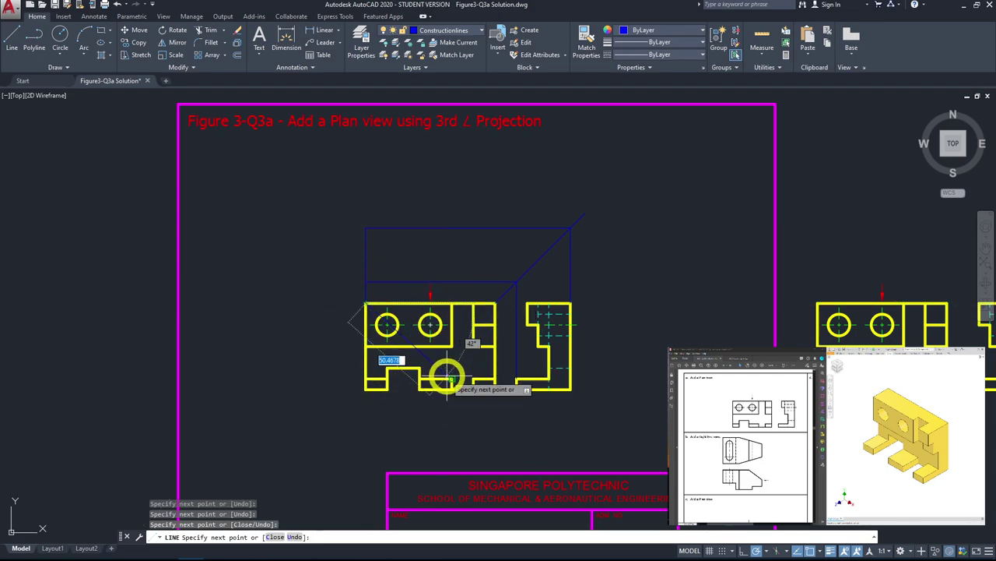
pyautogui.press('space')
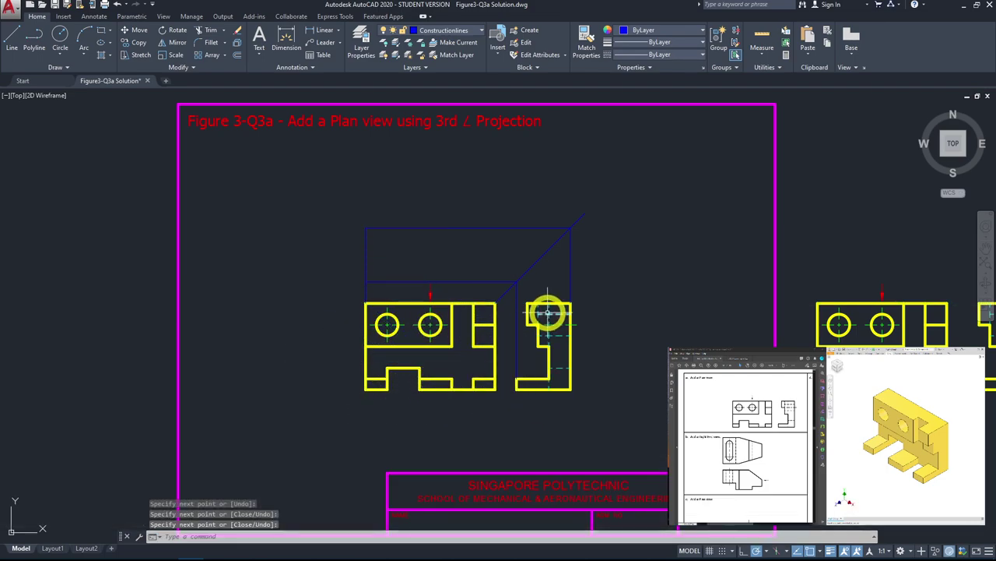
# Step: Draw a vertical construction line from the front view's upper-right corner up to the upper horizontal projection line
pyautogui.press('space')
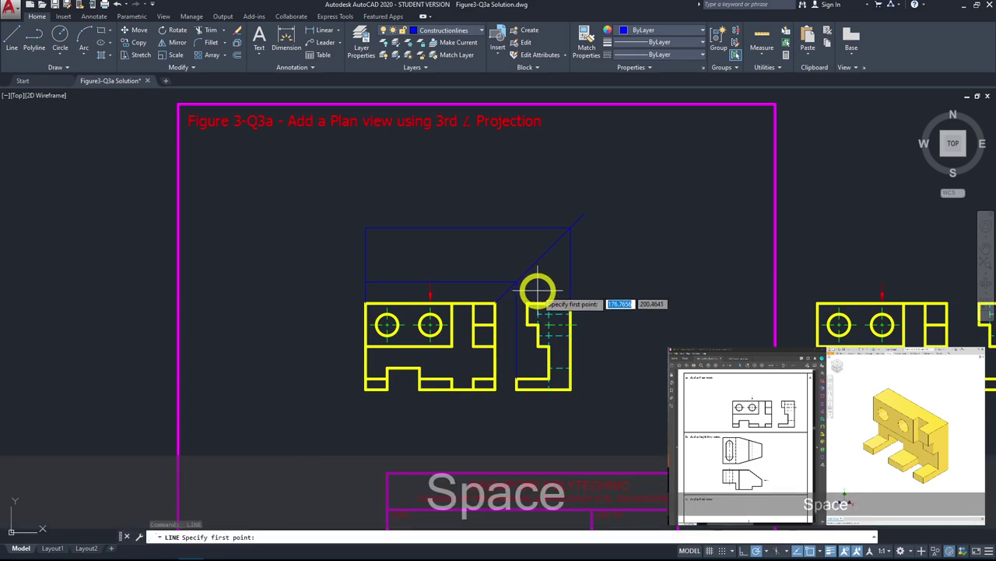
pyautogui.click(495, 302)
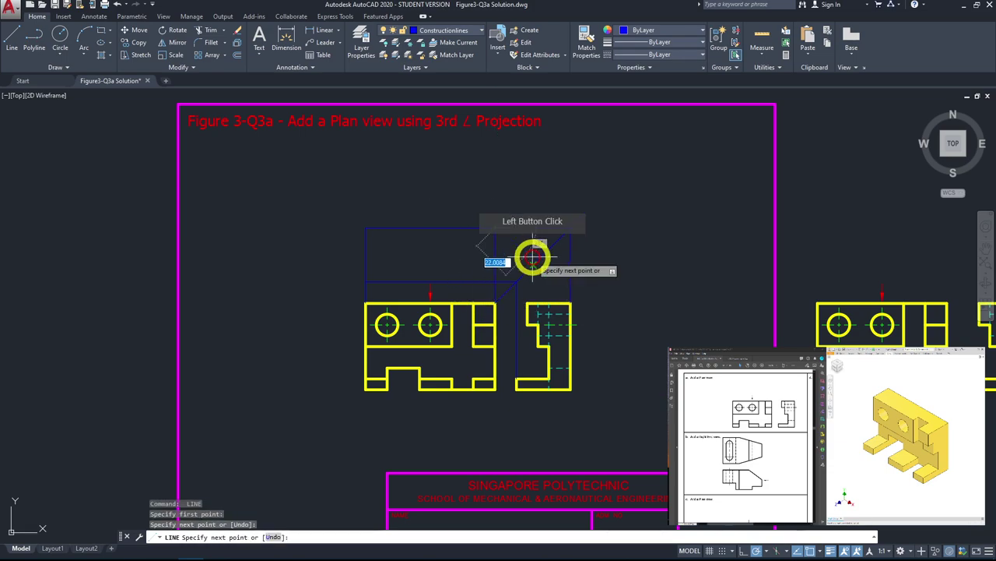
pyautogui.click(588, 234)
pyautogui.press('space')
pyautogui.scroll(2, 538, 251)
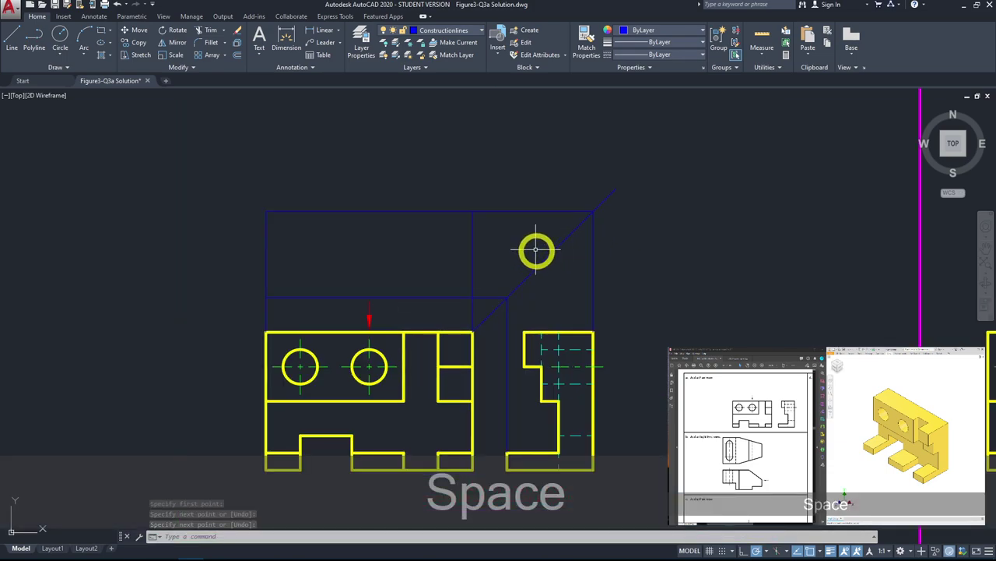
pyautogui.middleClick(538, 251)
pyautogui.middleClick(538, 251)
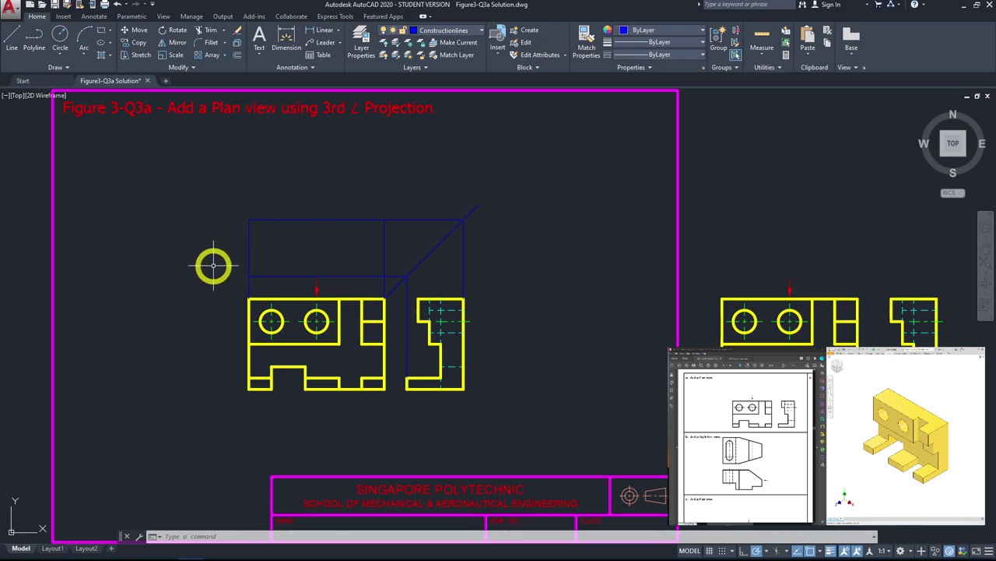
# Step: Add the multiline text FRONT VIEW to the left of the front view on the Text layer
pyautogui.scroll(2, 242, 260)
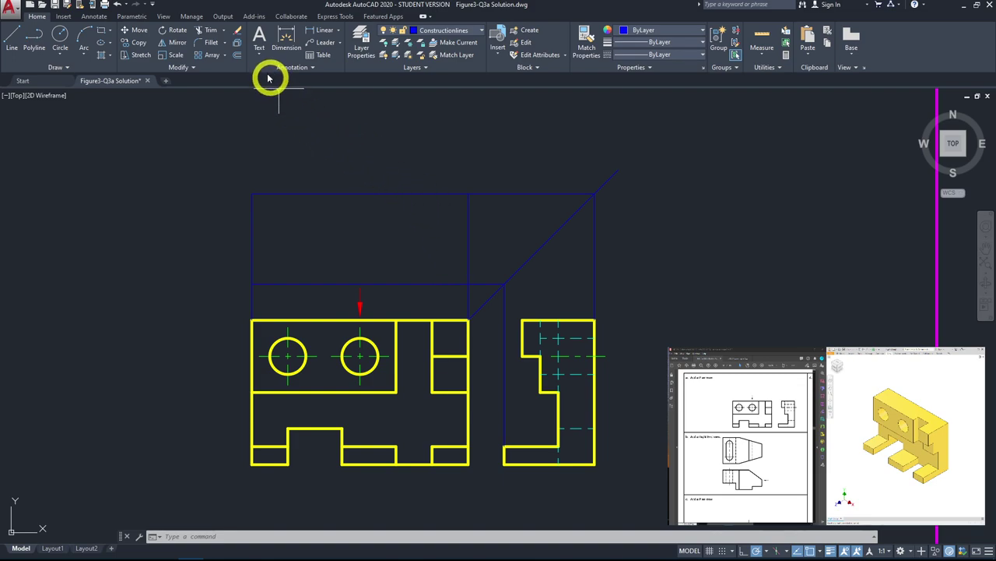
pyautogui.click(259, 39)
pyautogui.click(456, 30)
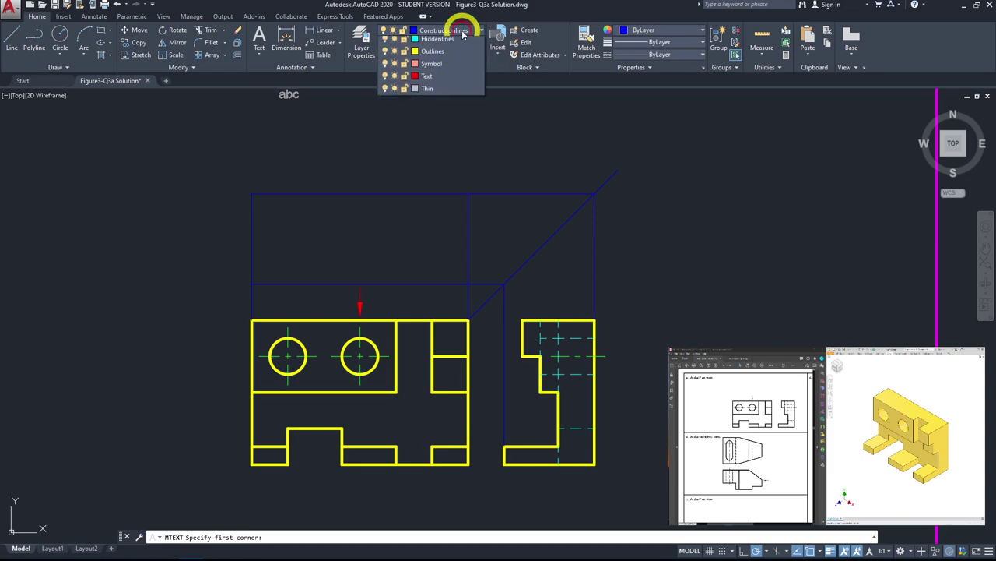
pyautogui.click(438, 130)
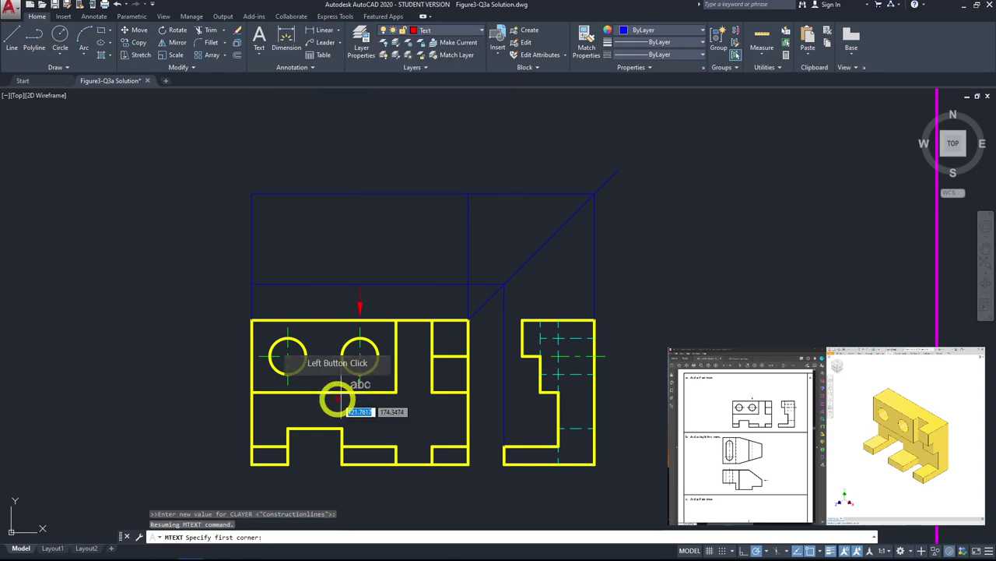
pyautogui.click(121, 380)
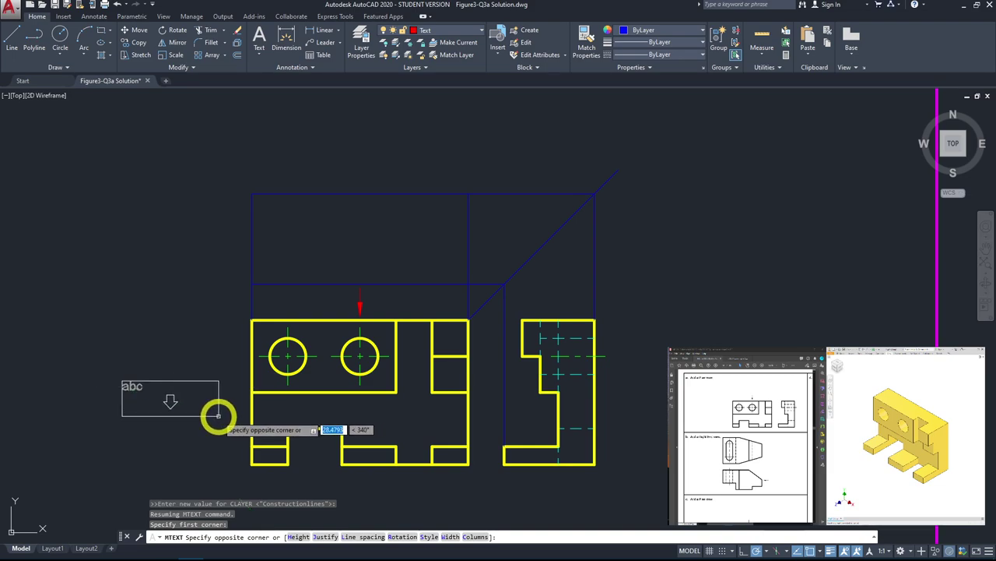
pyautogui.click(218, 415)
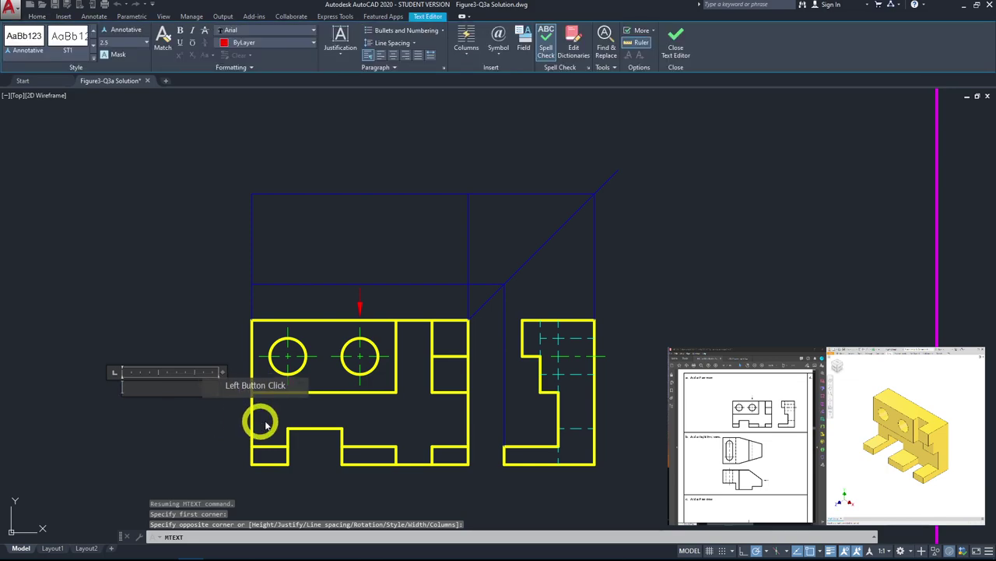
pyautogui.press('capslock')
pyautogui.write('FRONT')
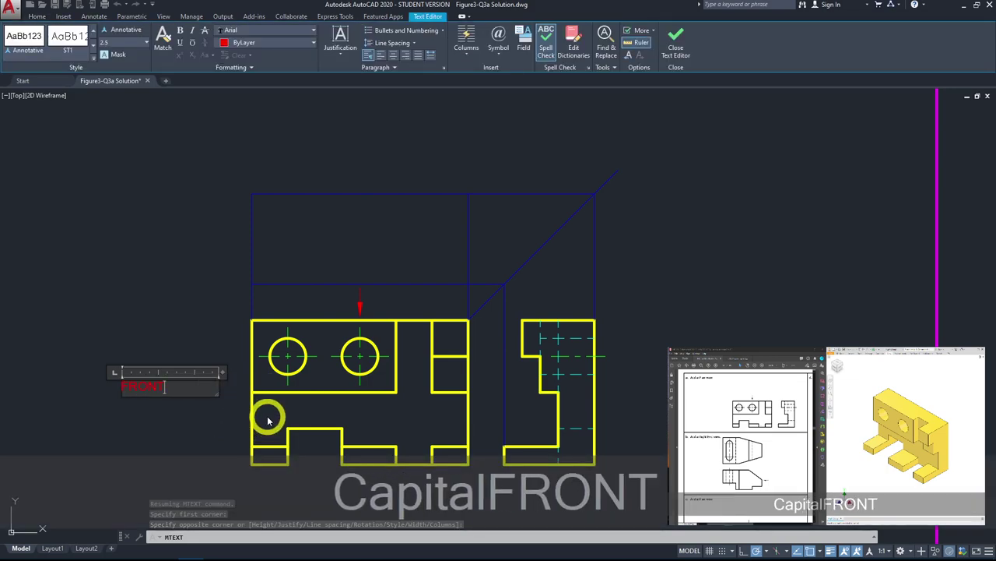
pyautogui.write(' VIEW')
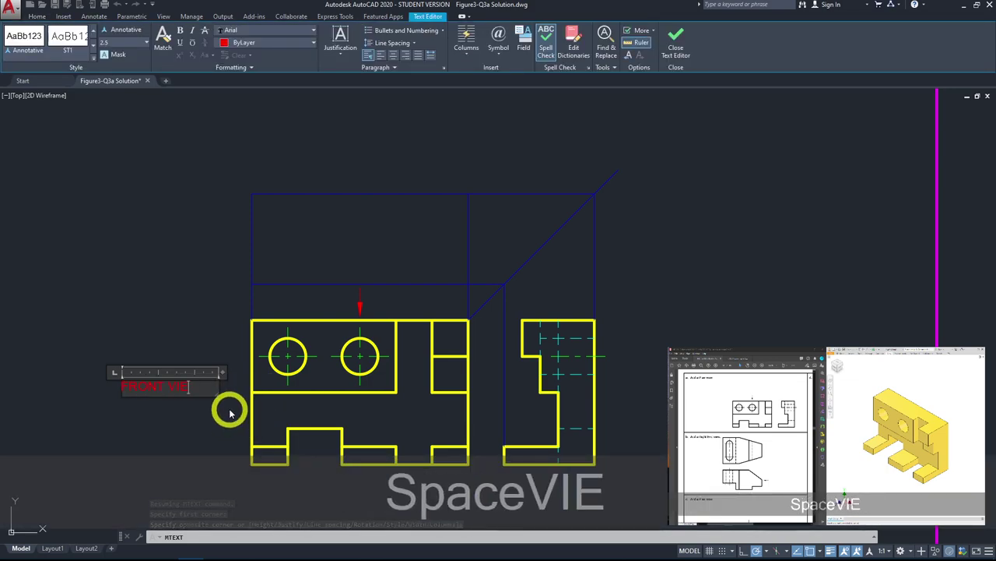
pyautogui.click(624, 392)
# Step: Add the multiline text RIGHT END VIEW to the right of the side view
pyautogui.press('space')
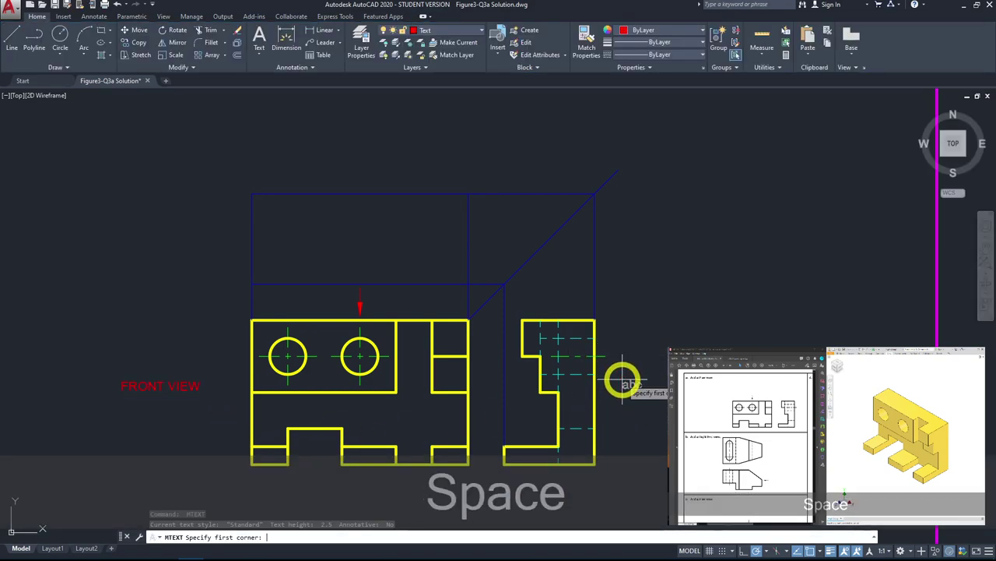
pyautogui.click(622, 378)
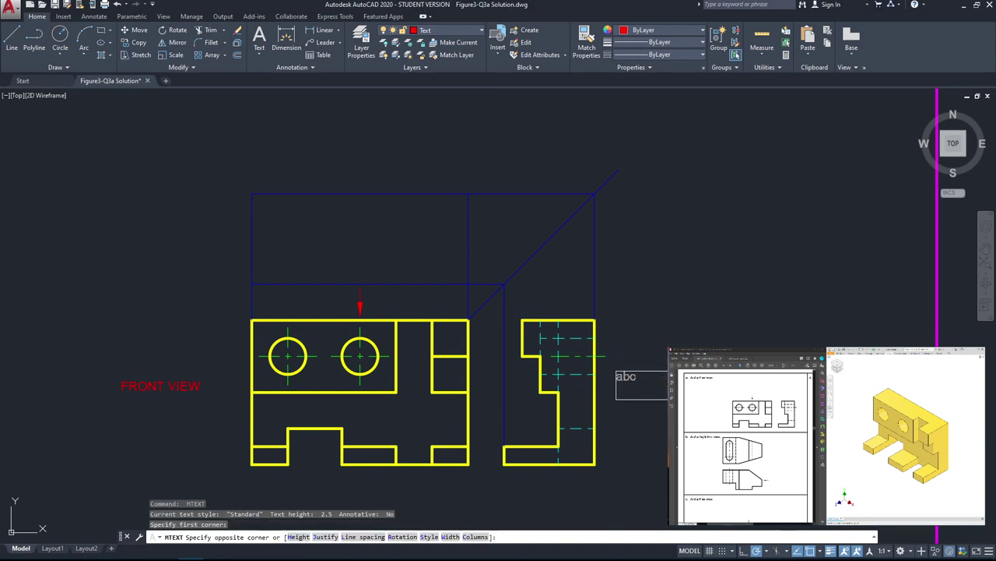
pyautogui.click(675, 399)
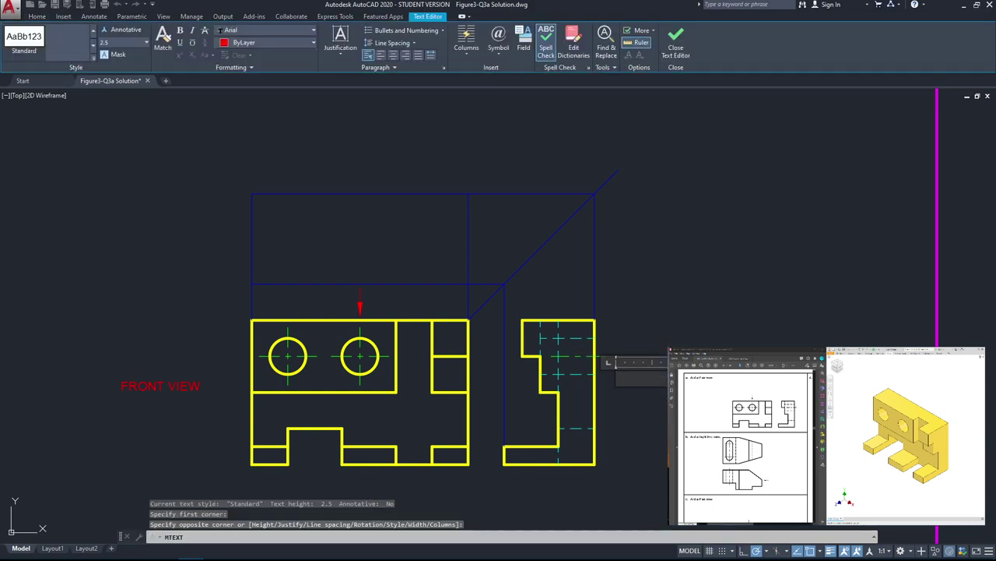
pyautogui.write('RIGHT E')
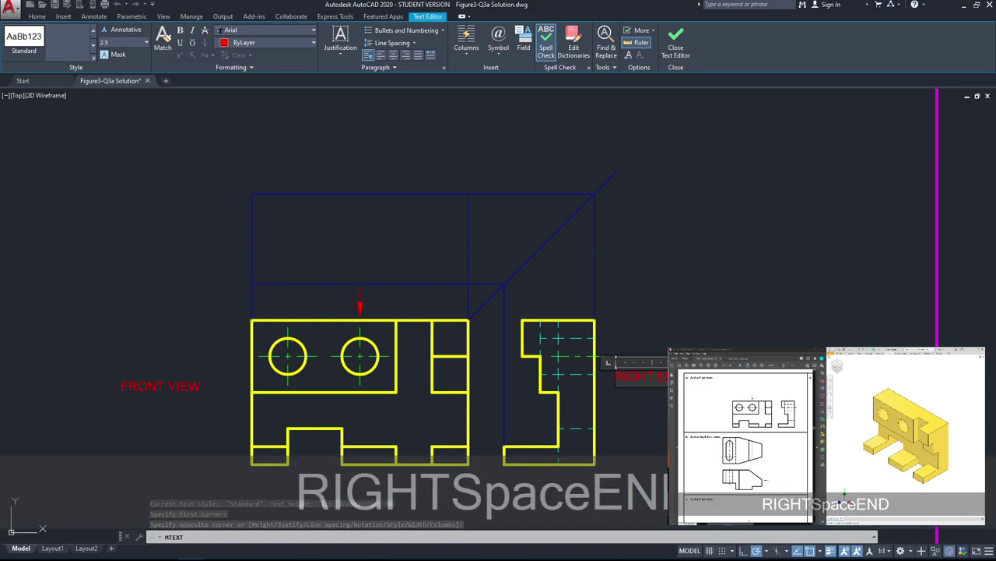
pyautogui.write('ND VIEW')
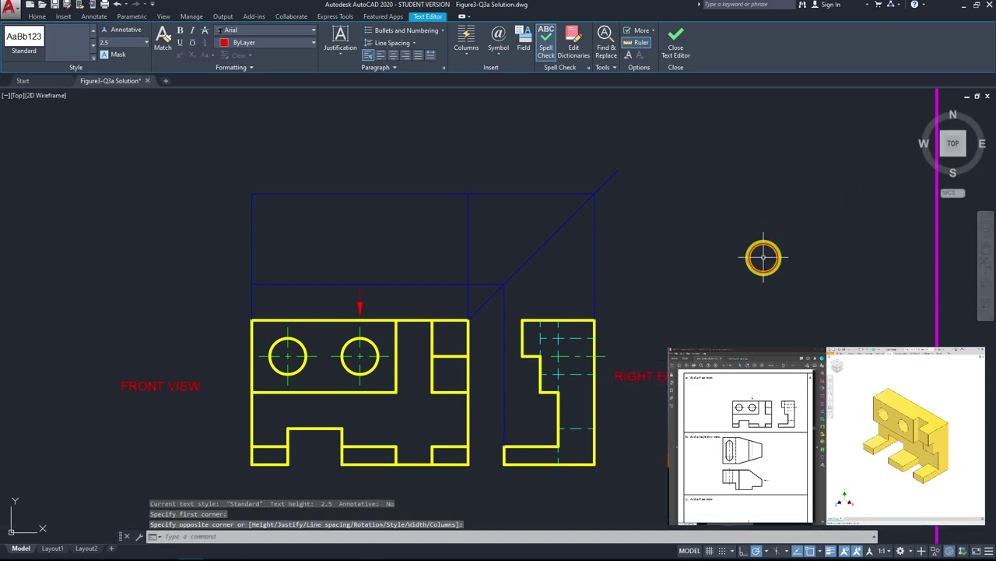
pyautogui.click(762, 256)
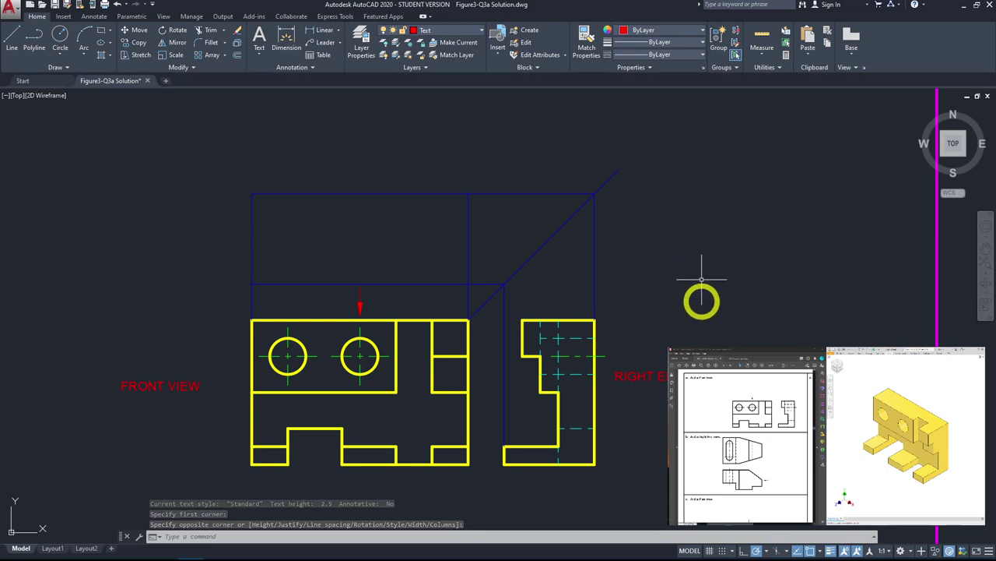
# Step: Add the multiline text PLAN VIEW above the projected plan view construction box
pyautogui.press('space')
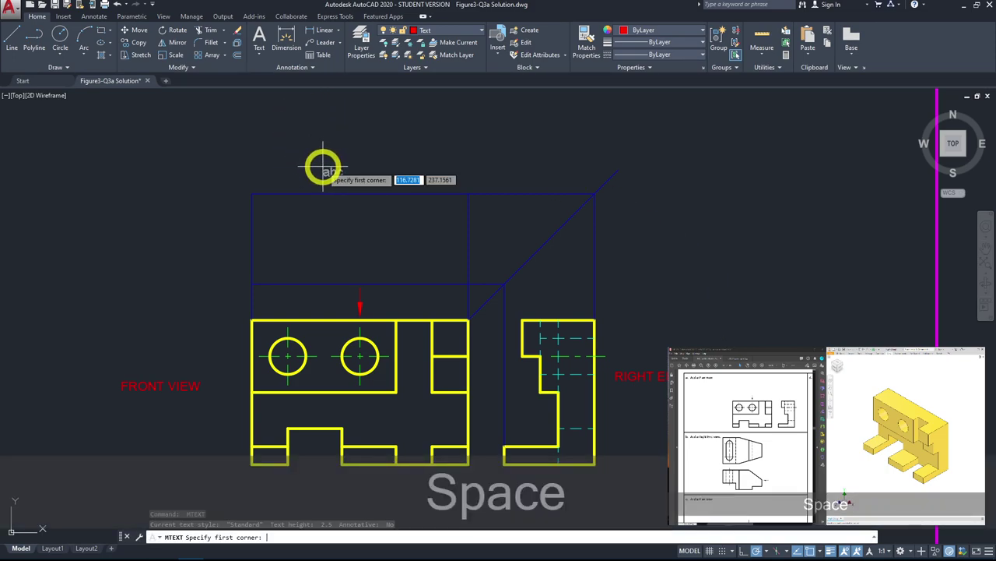
pyautogui.click(318, 151)
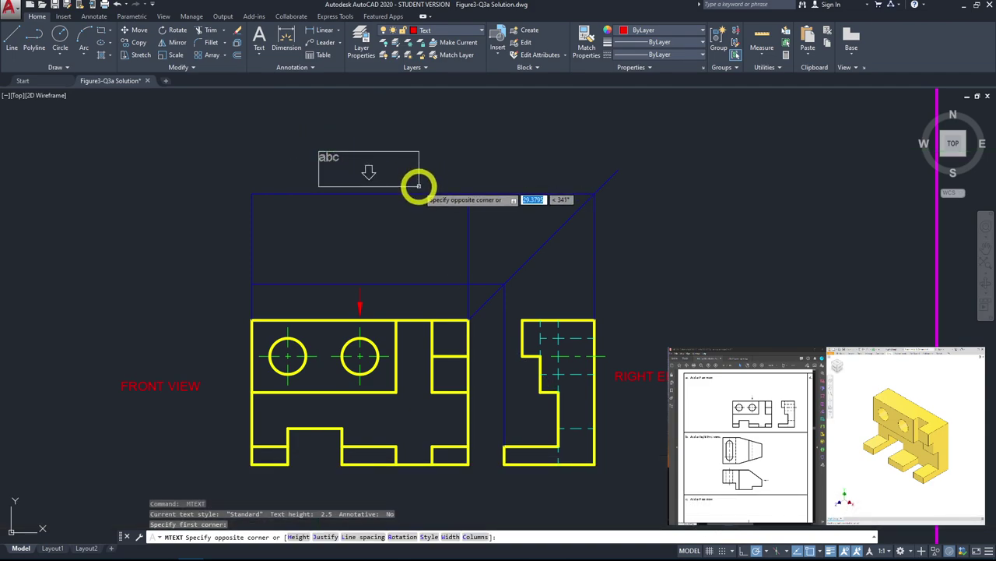
pyautogui.click(418, 184)
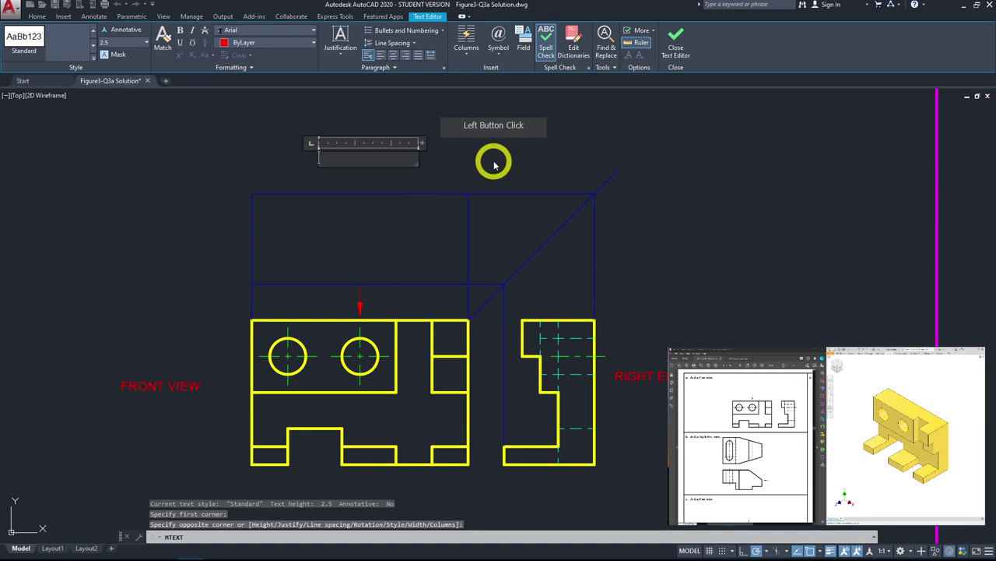
pyautogui.write('PLAN VIEW')
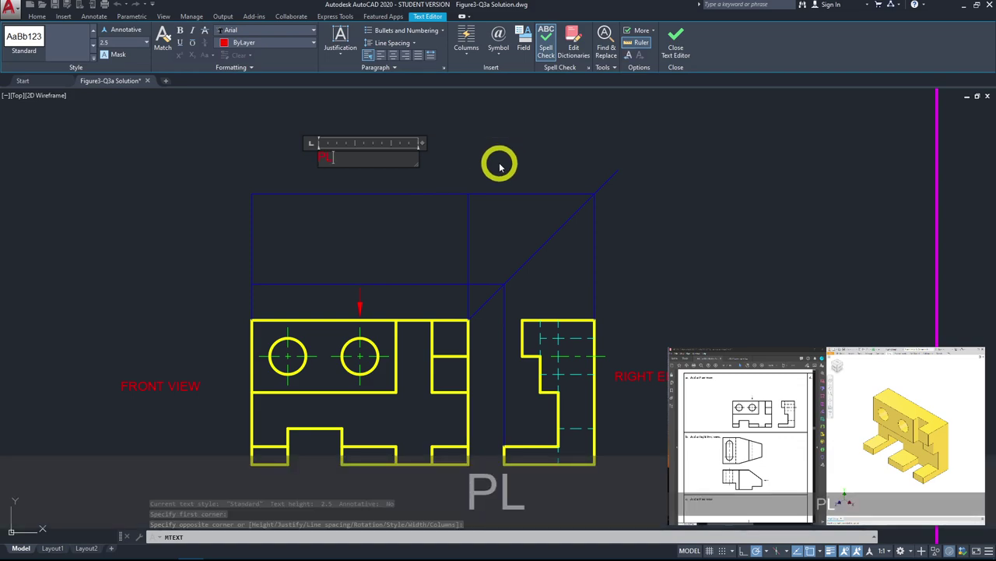
pyautogui.click(500, 166)
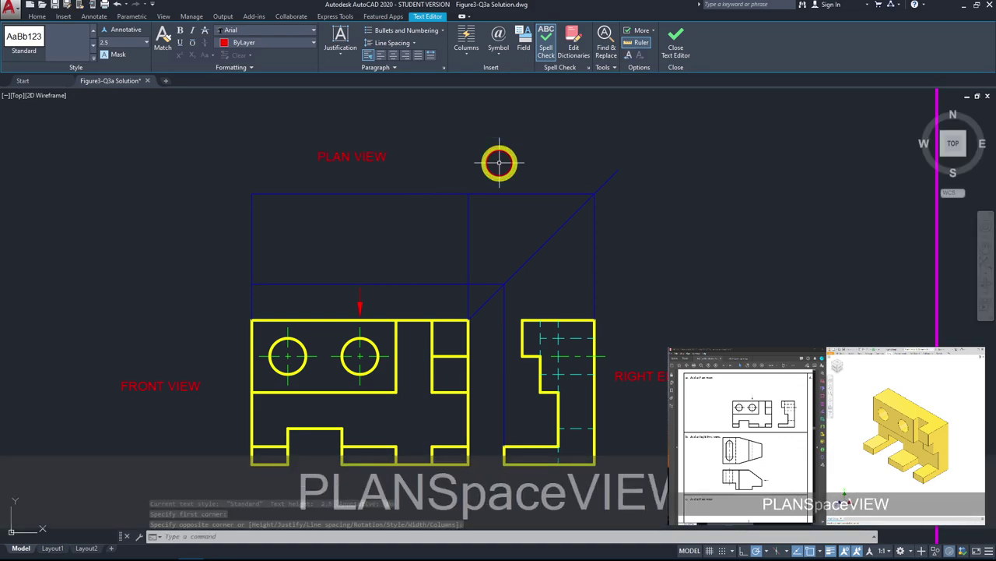
# Step: Switch to Acrobat and Inventor to examine the Case 1 slide in the T3Q3 Cases PDF and the Fig3-Q3a model from the front
pyautogui.scroll(-3, 500, 167)
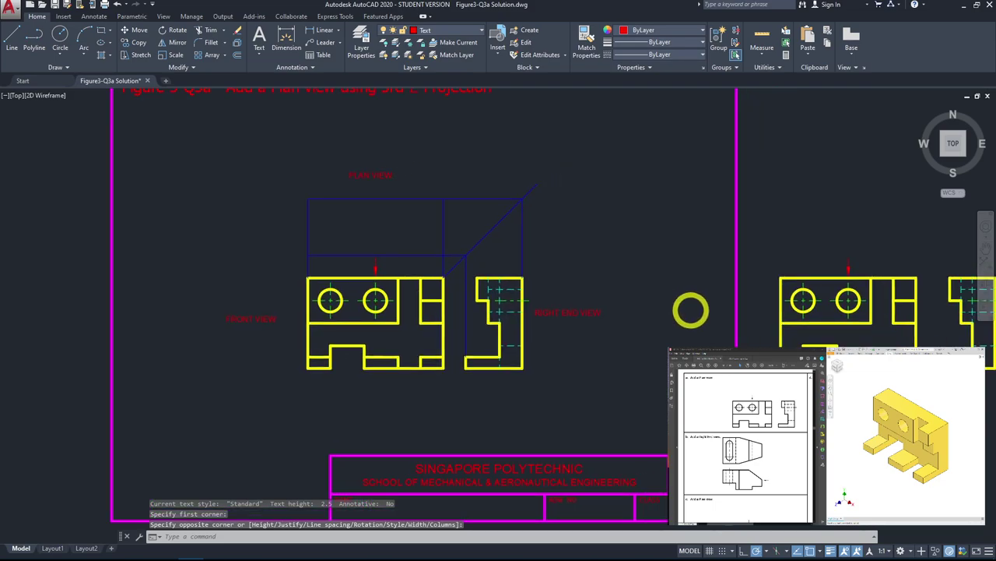
pyautogui.scroll(-2, 690, 312)
pyautogui.scroll(2, 509, 225)
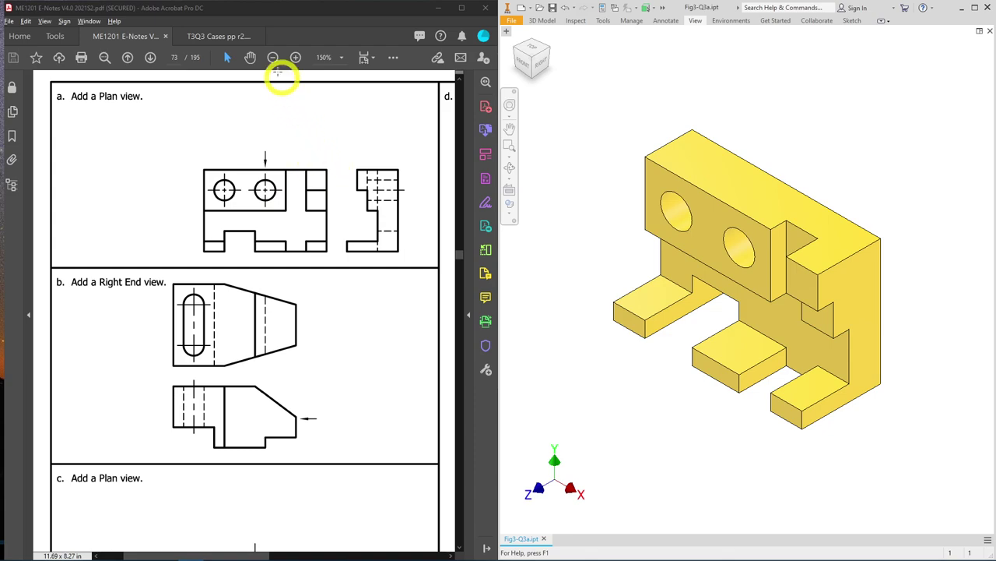
pyautogui.click(218, 35)
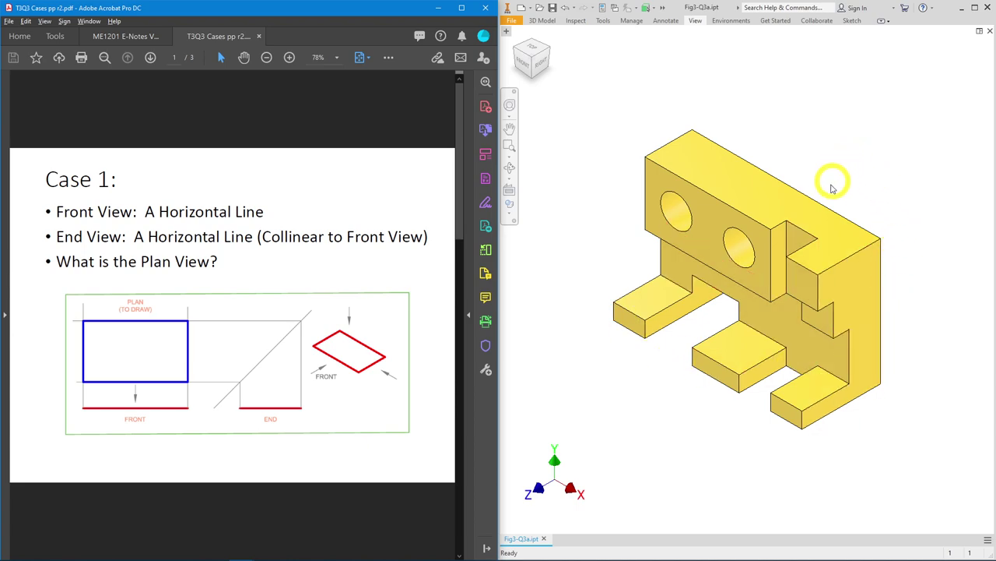
pyautogui.click(523, 66)
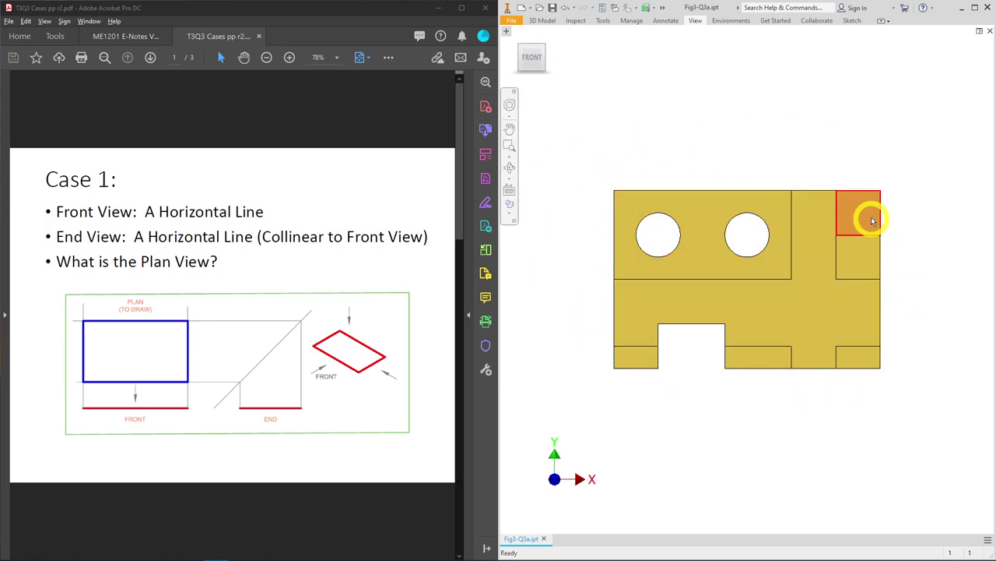
# Step: Return to the ME1201 E-Notes PDF and orbit the model to examine the recessed face below its upper-right front block
pyautogui.click(136, 38)
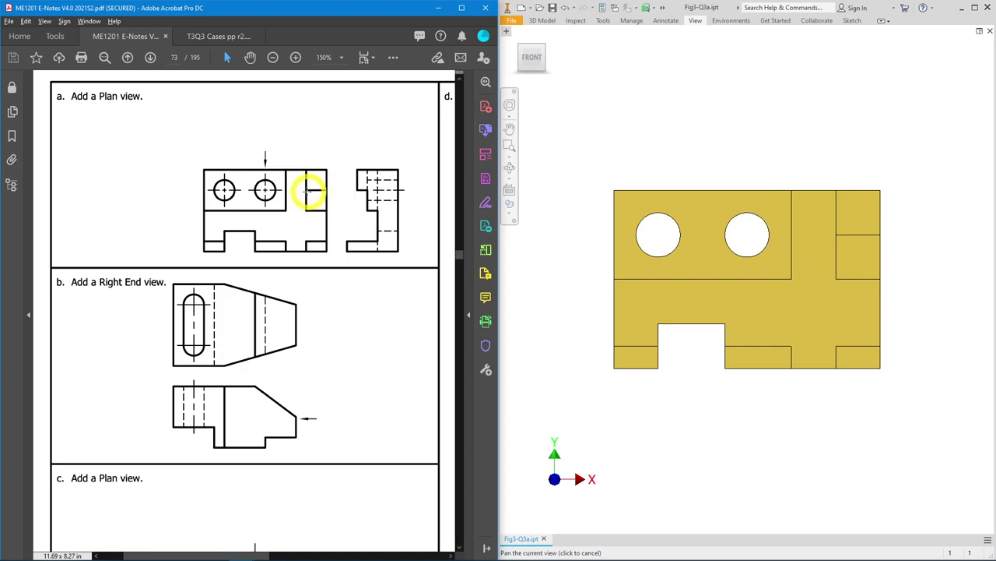
pyautogui.click(889, 229)
pyautogui.scroll(1, 878, 241)
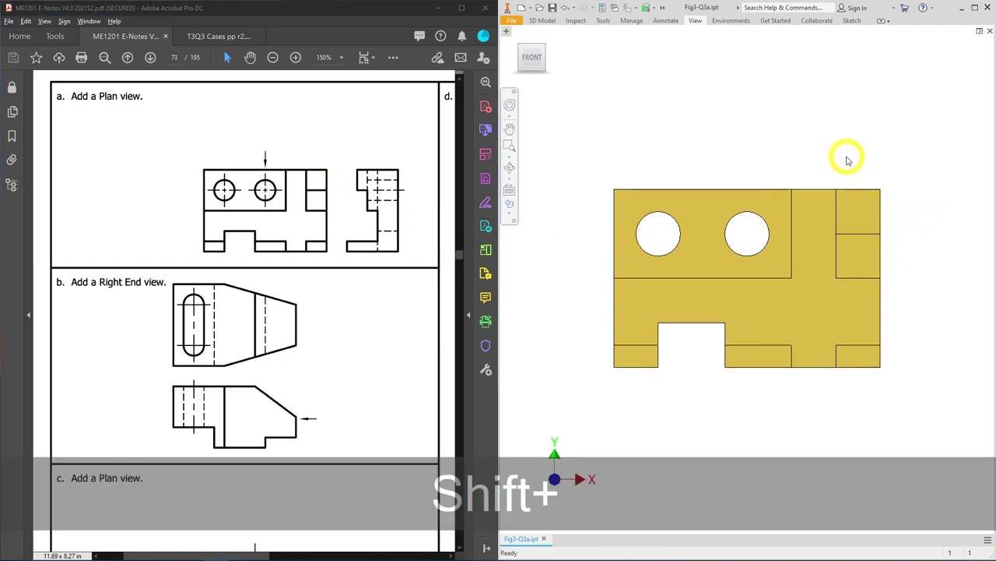
pyautogui.scroll(-2, 846, 160)
pyautogui.scroll(5, 841, 147)
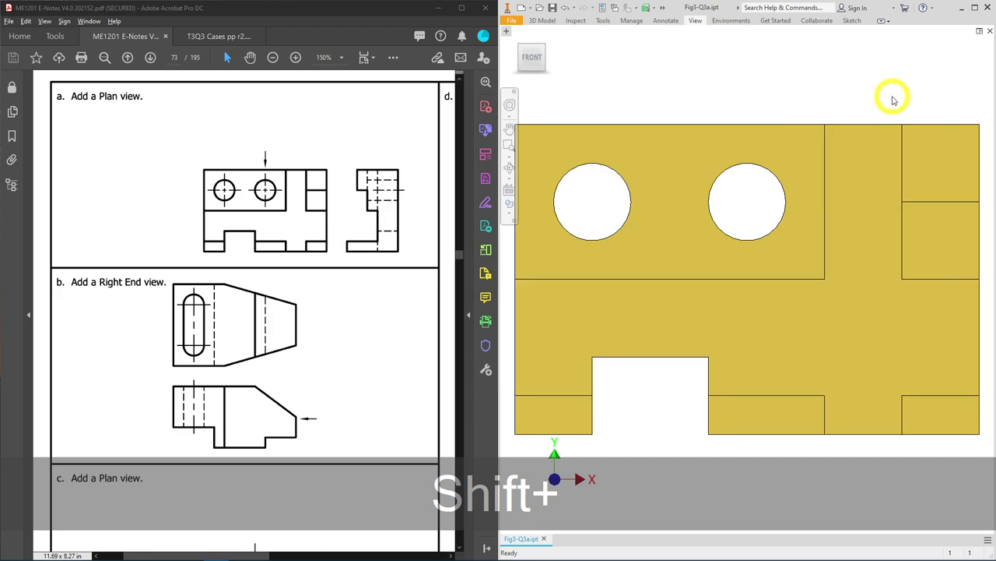
pyautogui.keyDown('shift'); pyautogui.moveTo(889, 98); pyautogui.dragTo(863, 120, button='middle'); pyautogui.keyUp('shift')
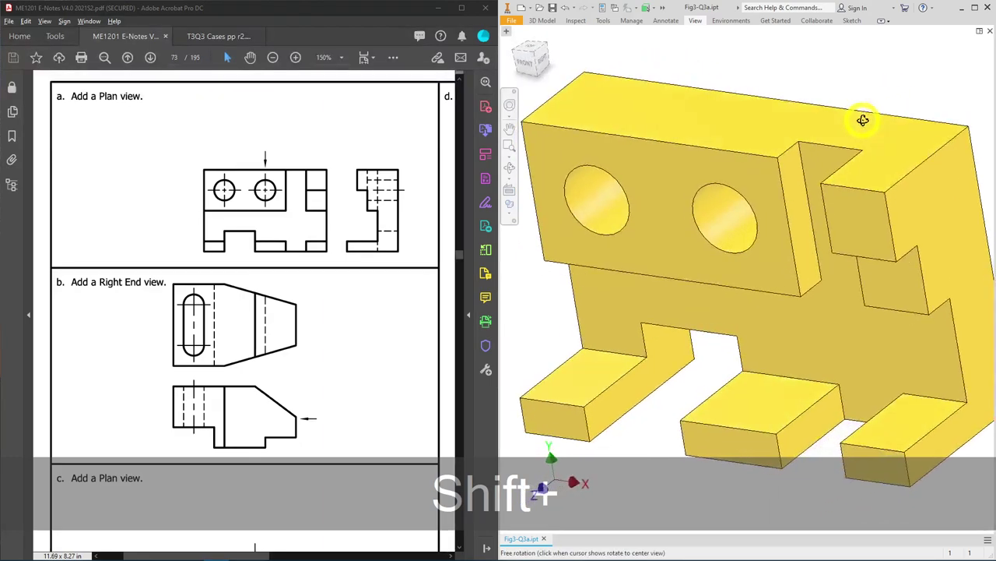
pyautogui.click(856, 242)
pyautogui.click(881, 290)
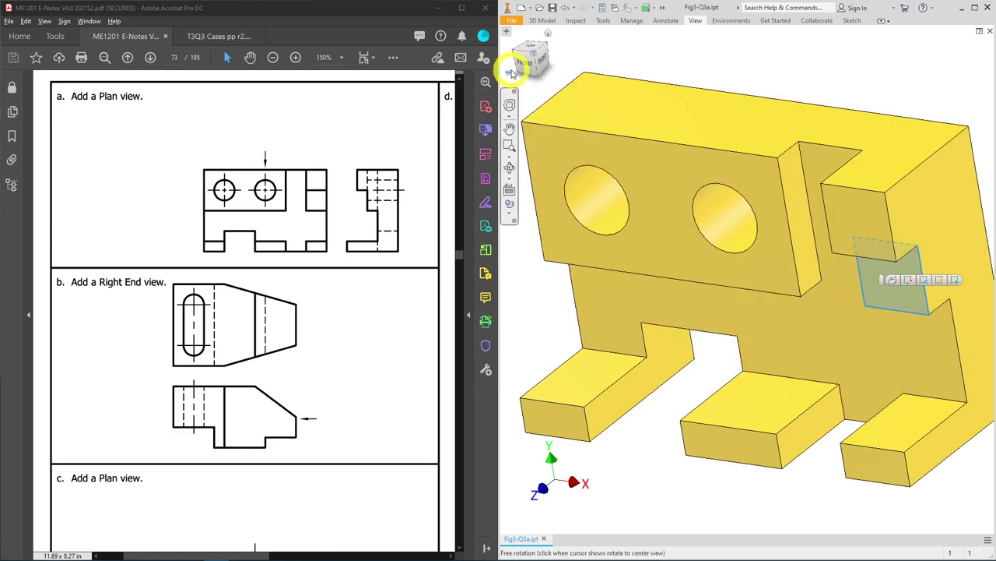
# Step: Compare the model's front view with a view from slightly below, then restore the front view and clear the face selection
pyautogui.click(522, 67)
pyautogui.click(834, 247)
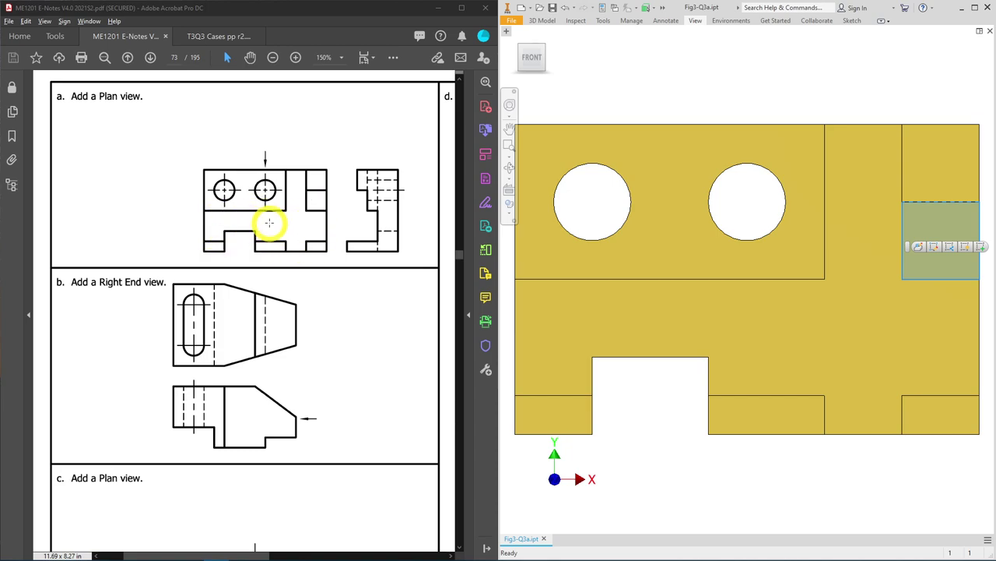
pyautogui.keyDown('shift'); pyautogui.moveTo(696, 283); pyautogui.dragTo(739, 273, button='middle'); pyautogui.keyUp('shift')
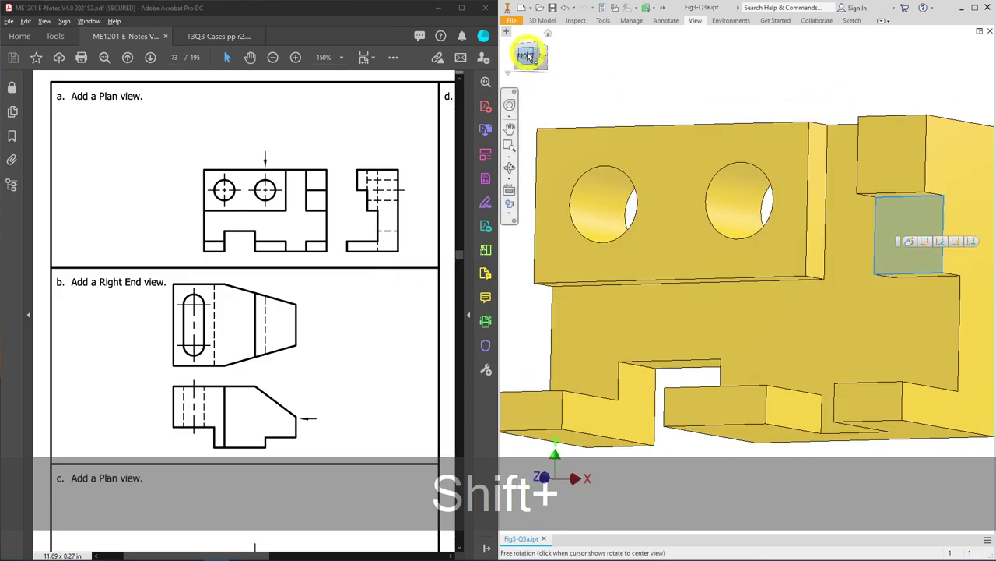
pyautogui.click(530, 55)
pyautogui.press('Escape')
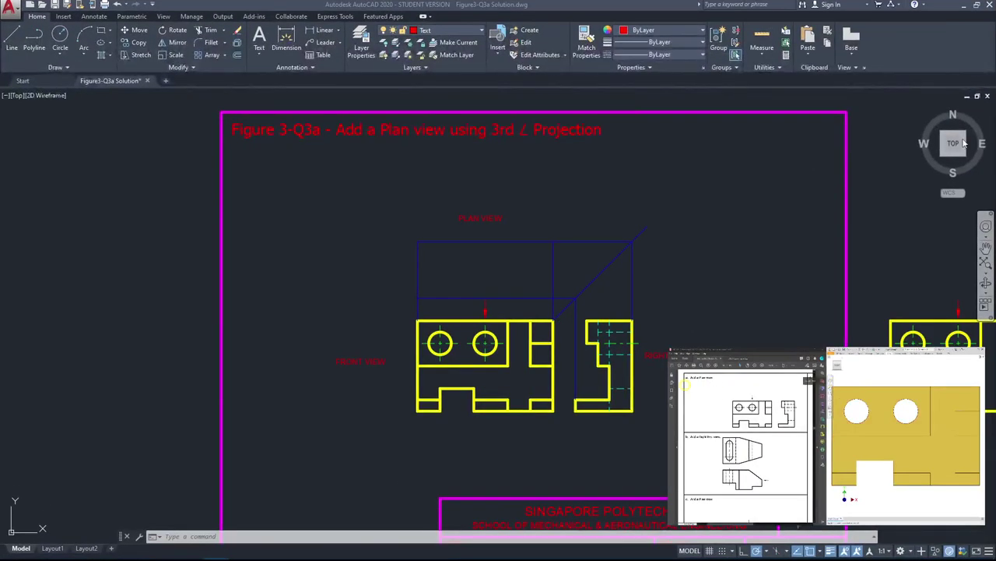
# Step: Draw a horizontal line on the Constructionlines layer in colour 169,83,160 from the bottom slot's upper-right corner to the right end view's hidden slot line
pyautogui.scroll(2, 528, 355)
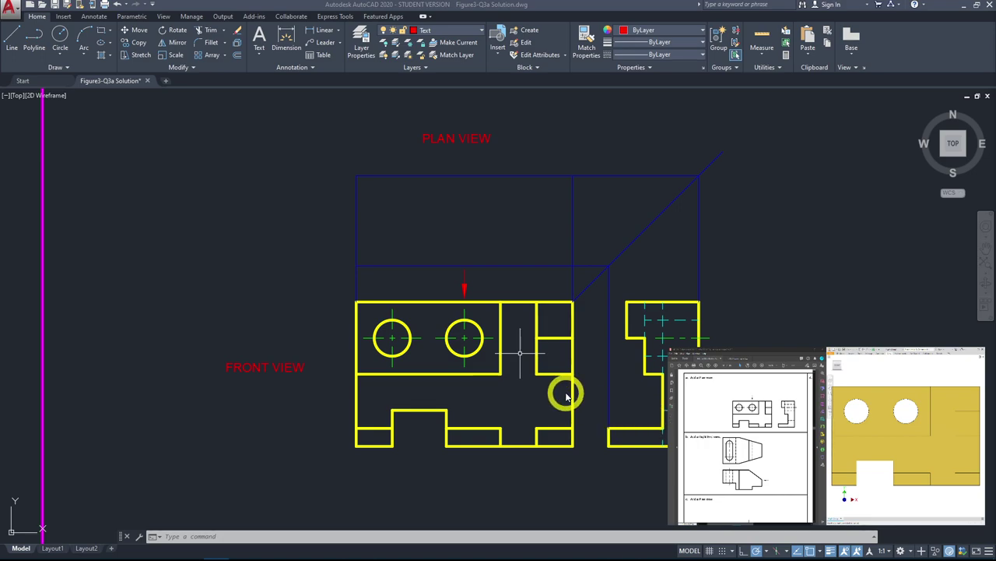
pyautogui.click(14, 48)
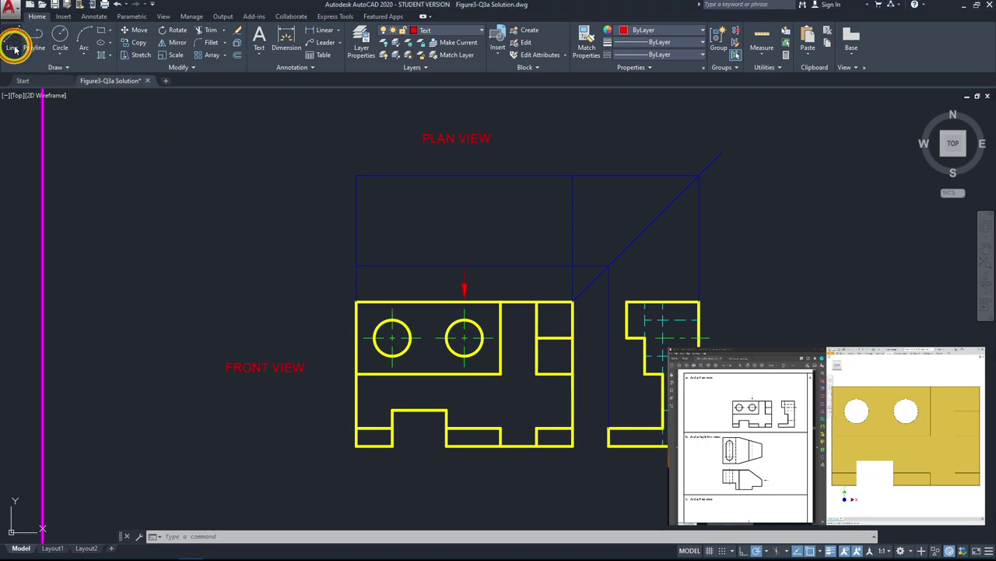
pyautogui.click(473, 30)
pyautogui.click(464, 81)
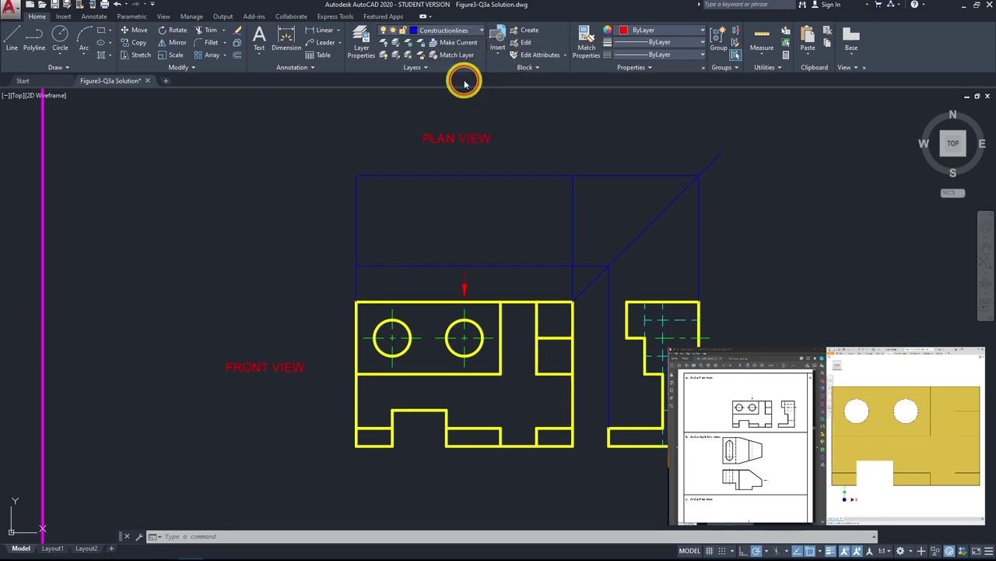
pyautogui.click(696, 34)
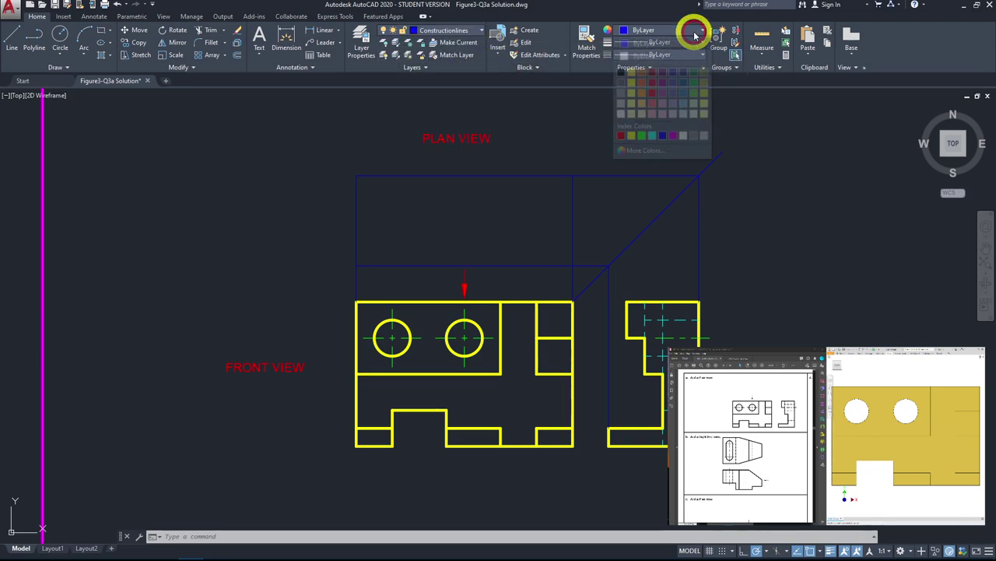
pyautogui.click(666, 95)
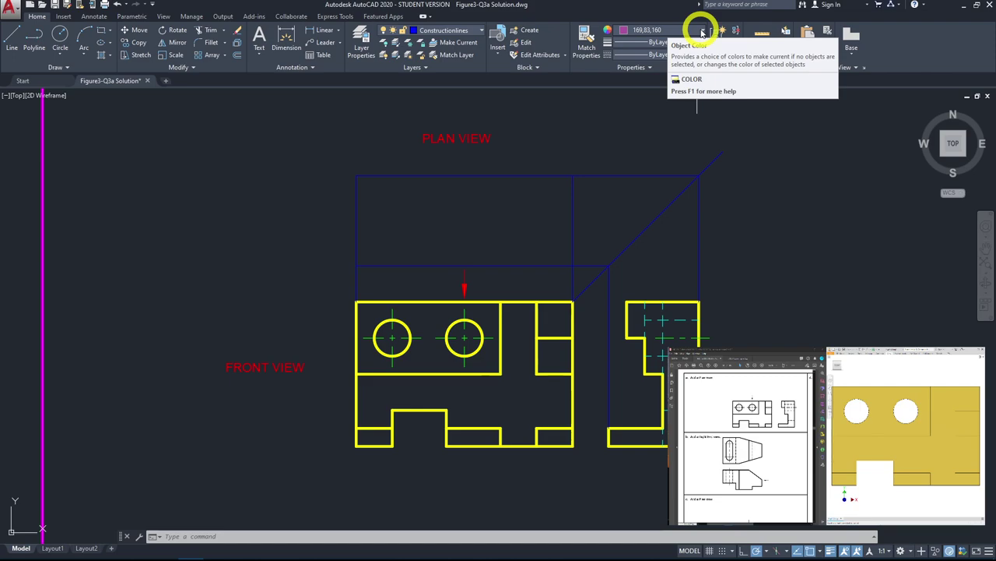
pyautogui.click(12, 43)
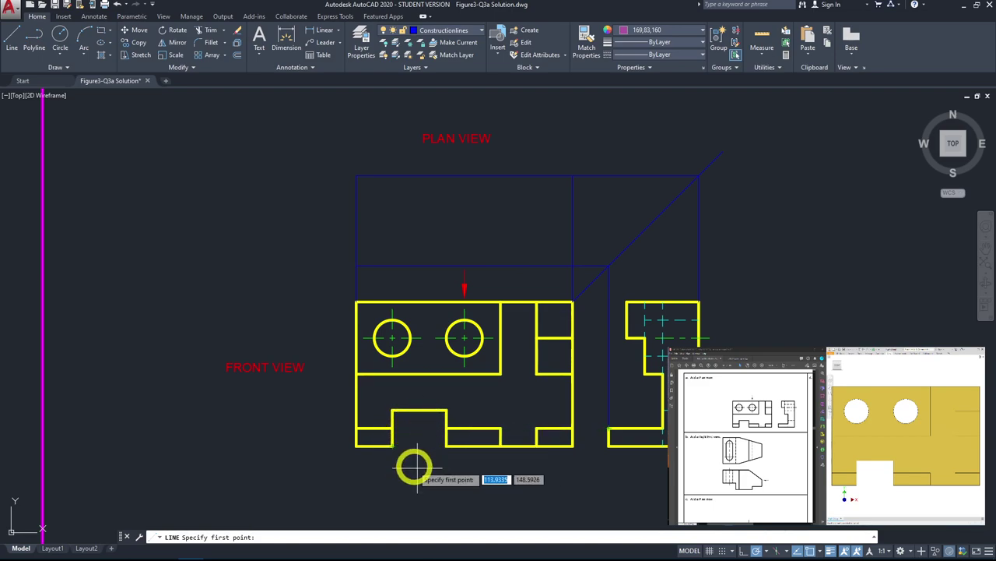
pyautogui.click(445, 408)
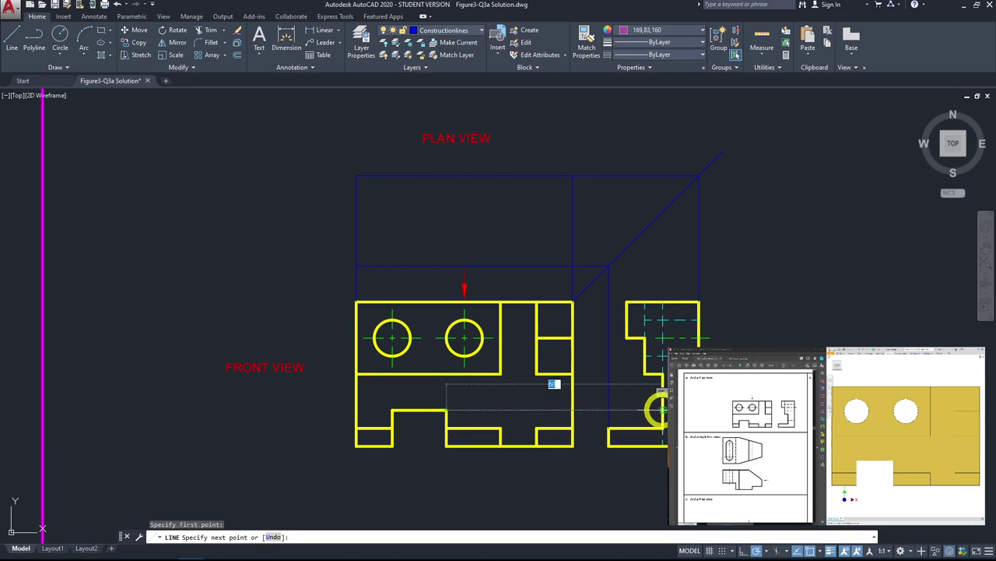
pyautogui.click(662, 408)
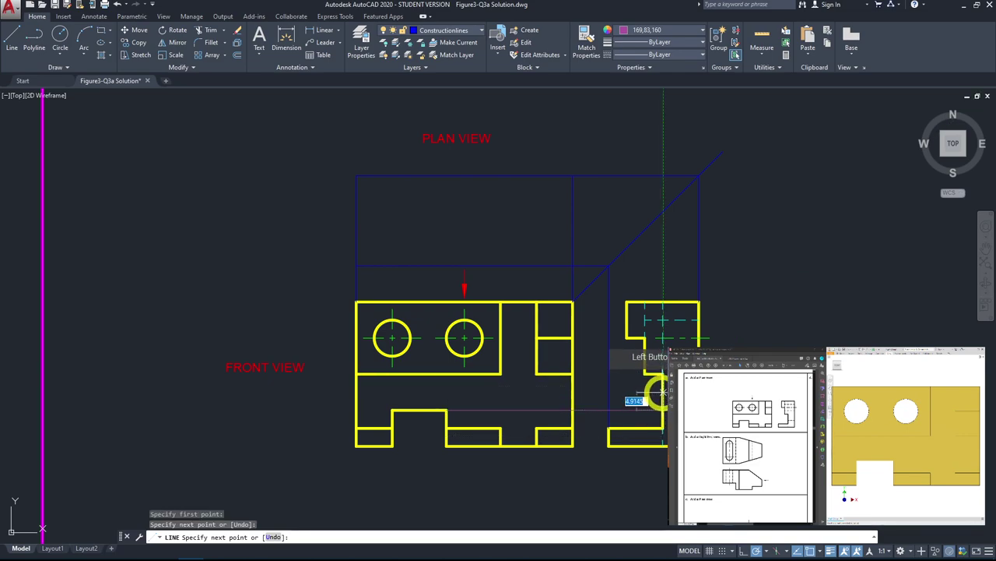
pyautogui.press('Escape')
pyautogui.press('Escape')
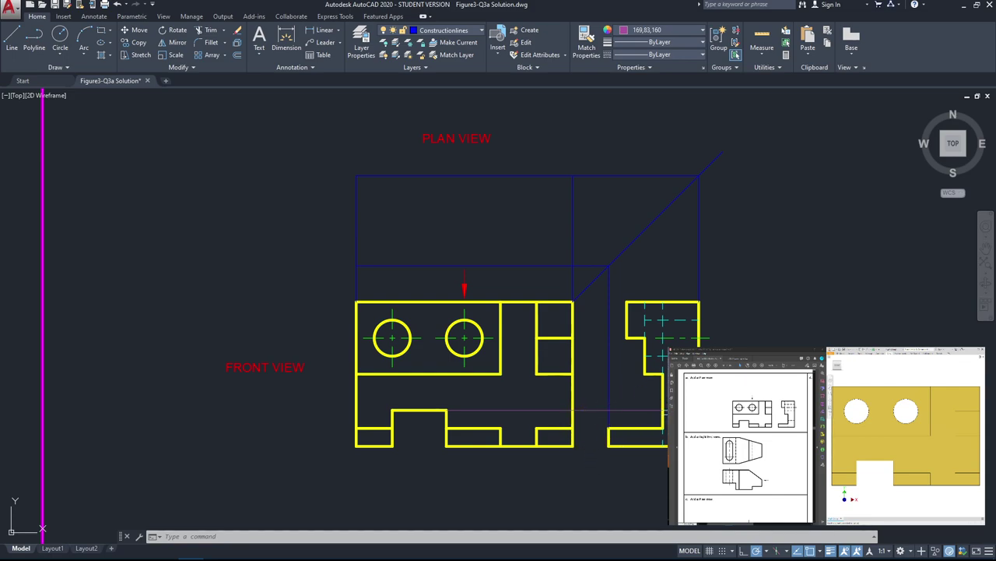
# Step: Examine how the slot's projection line relates the front view to the right end view, inspecting both views up close
pyautogui.scroll(4, 686, 413)
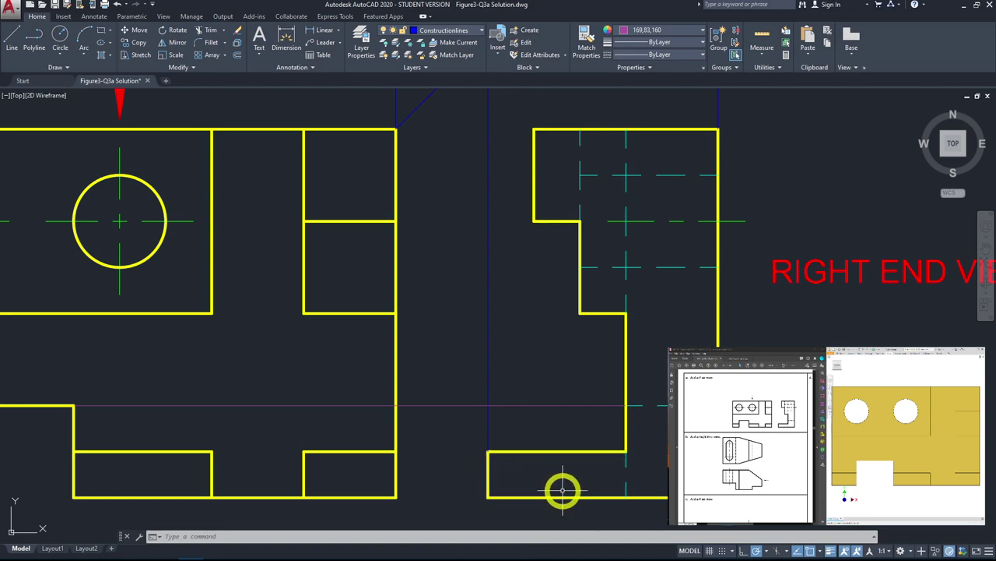
pyautogui.moveTo(462, 432); pyautogui.dragTo(639, 402, button='middle')
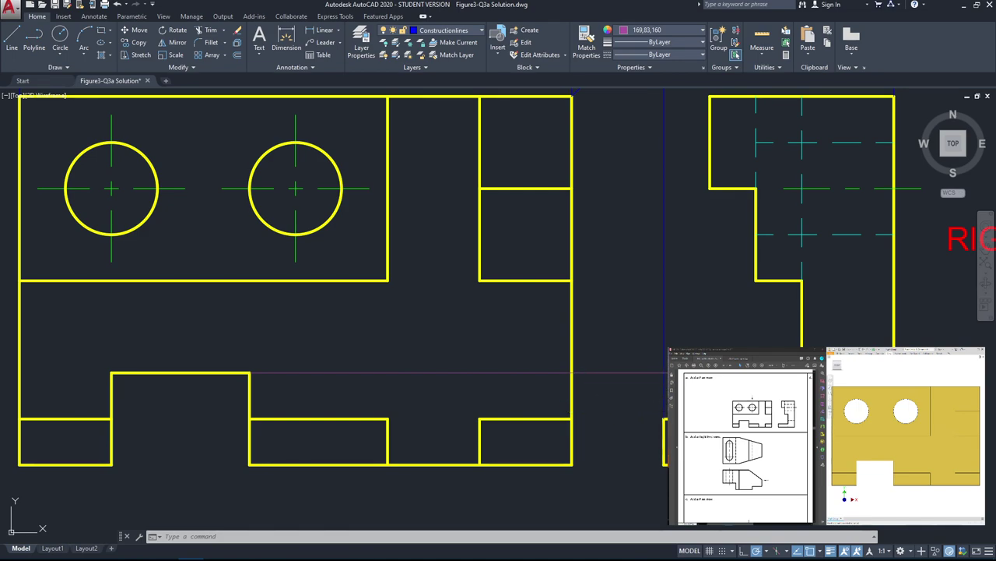
pyautogui.scroll(-4, 774, 334)
pyautogui.middleClick(416, 309)
pyautogui.middleClick(415, 309)
pyautogui.scroll(5, 488, 315)
pyautogui.scroll(2, 524, 293)
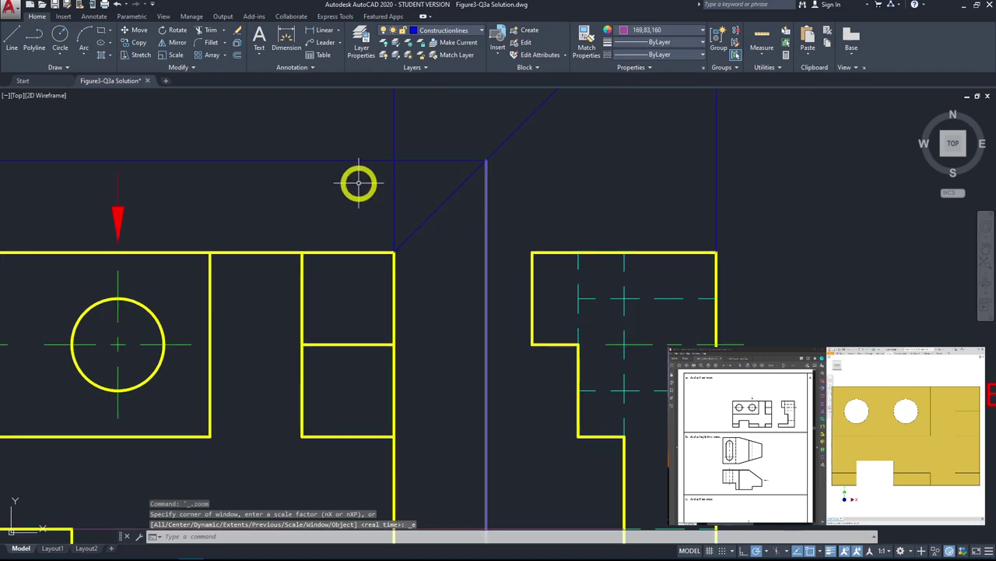
# Step: Draw two horizontal construction lines in colour 247,171,174 from the front view's upper-right square corners to the end view's top block
pyautogui.click(12, 40)
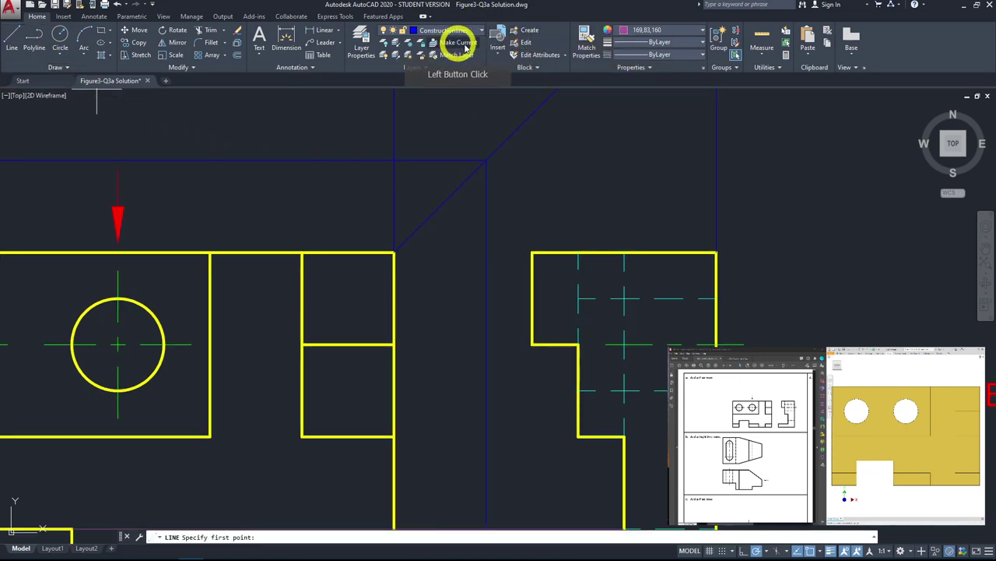
pyautogui.click(682, 33)
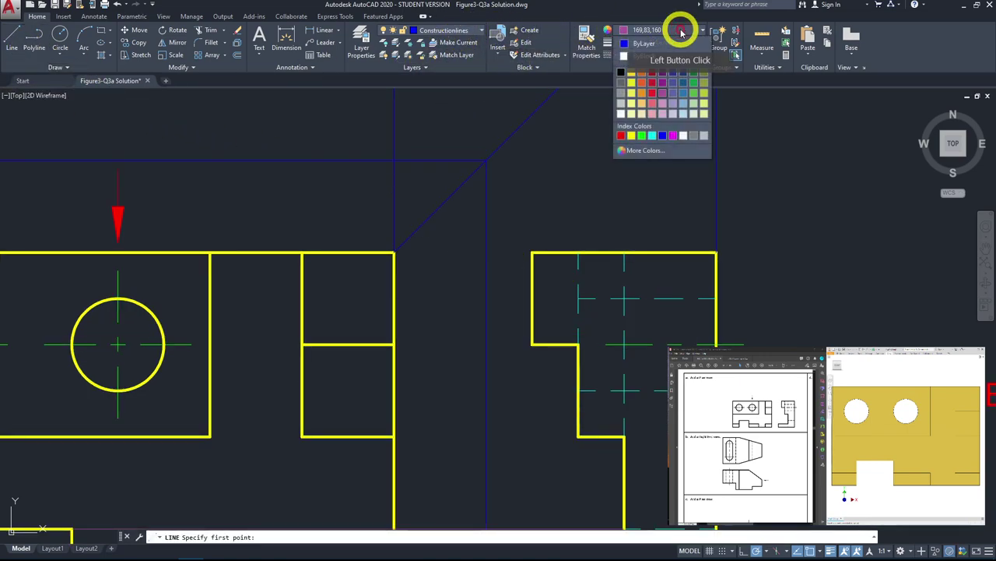
pyautogui.click(657, 107)
pyautogui.click(534, 252)
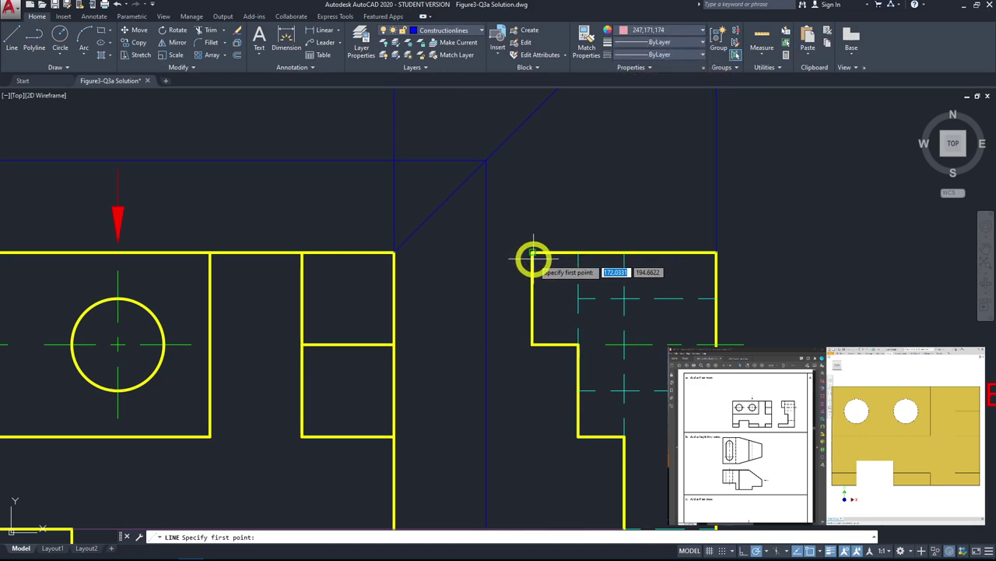
pyautogui.click(405, 247)
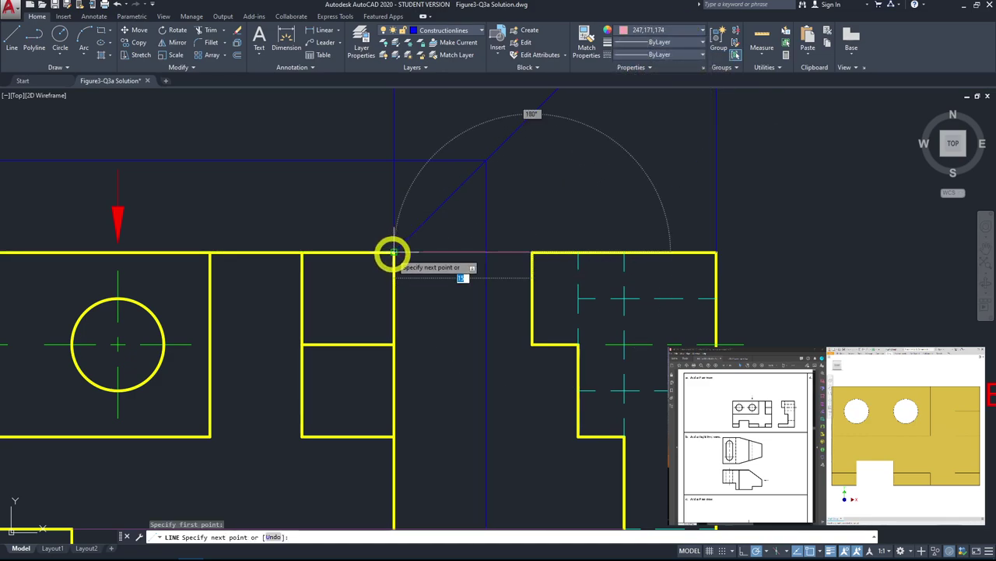
pyautogui.click(393, 253)
pyautogui.press('space')
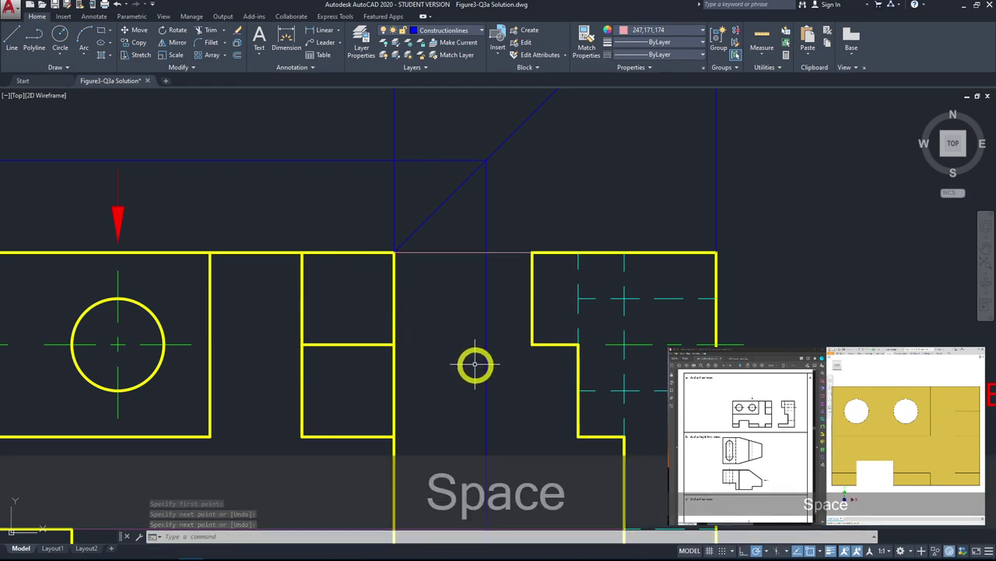
pyautogui.press('space')
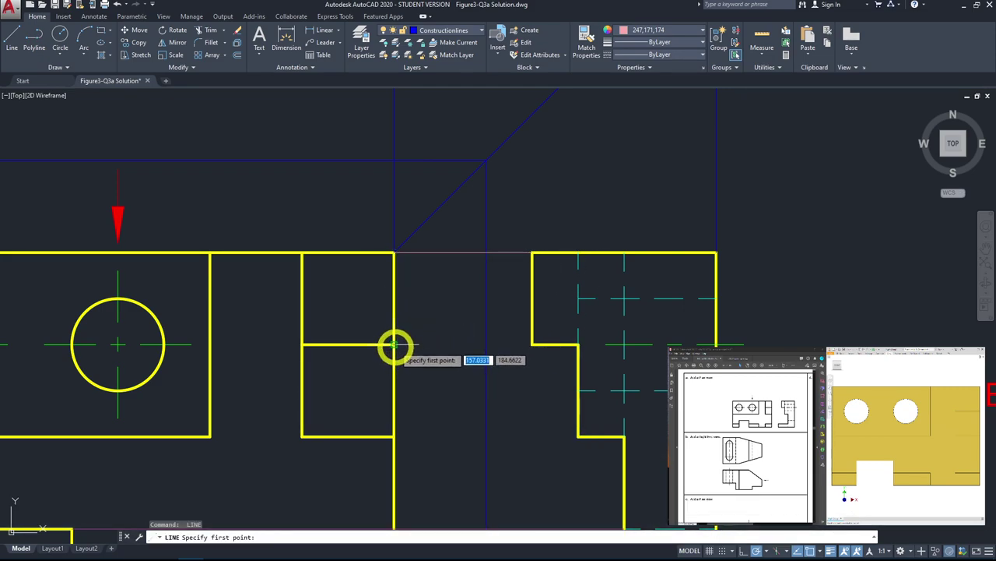
pyautogui.click(395, 345)
pyautogui.click(531, 344)
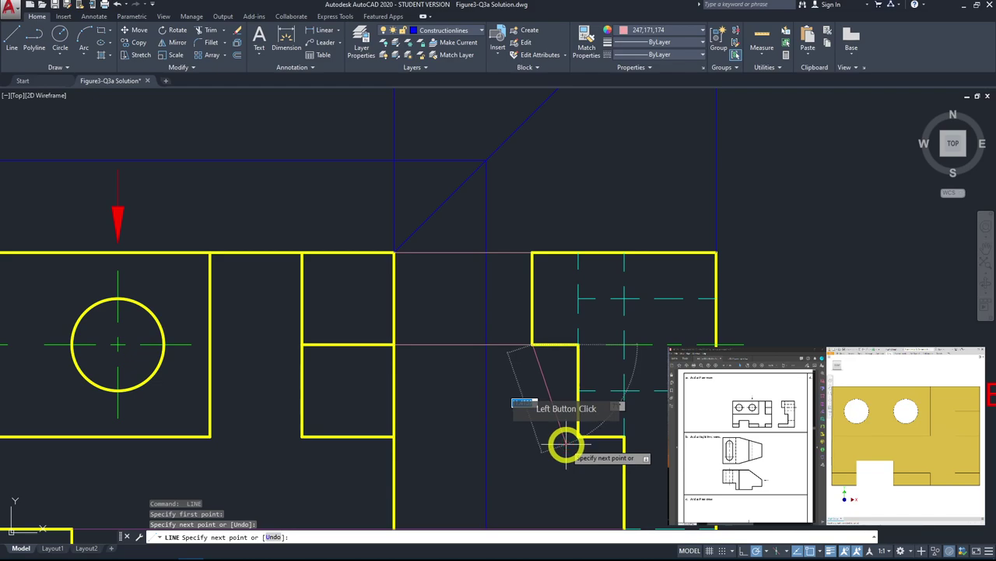
pyautogui.press('Escape')
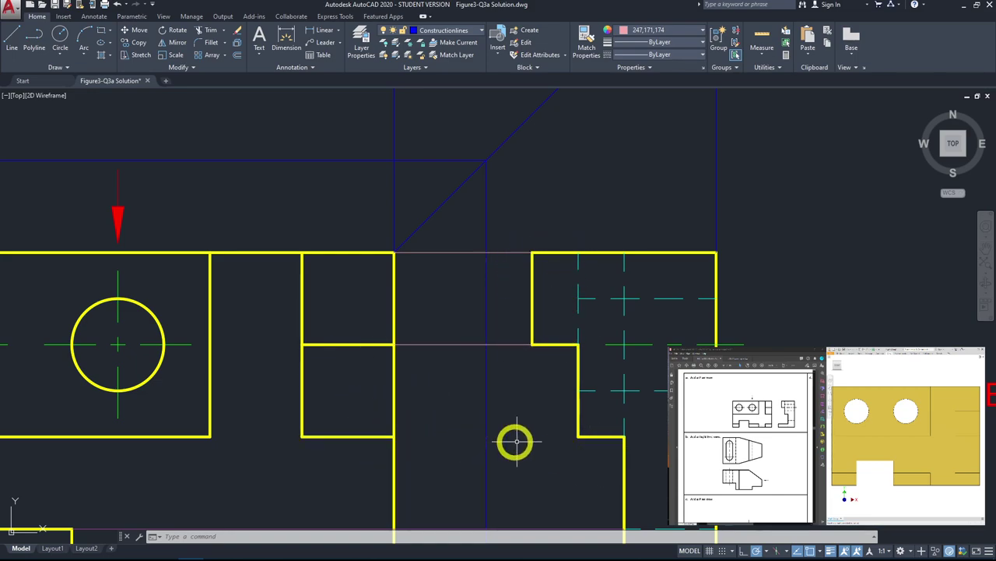
# Step: Draw a horizontal construction line in colour 39,118,187 from the front view's lower square's bottom-right corner to the end view's second step
pyautogui.click(9, 36)
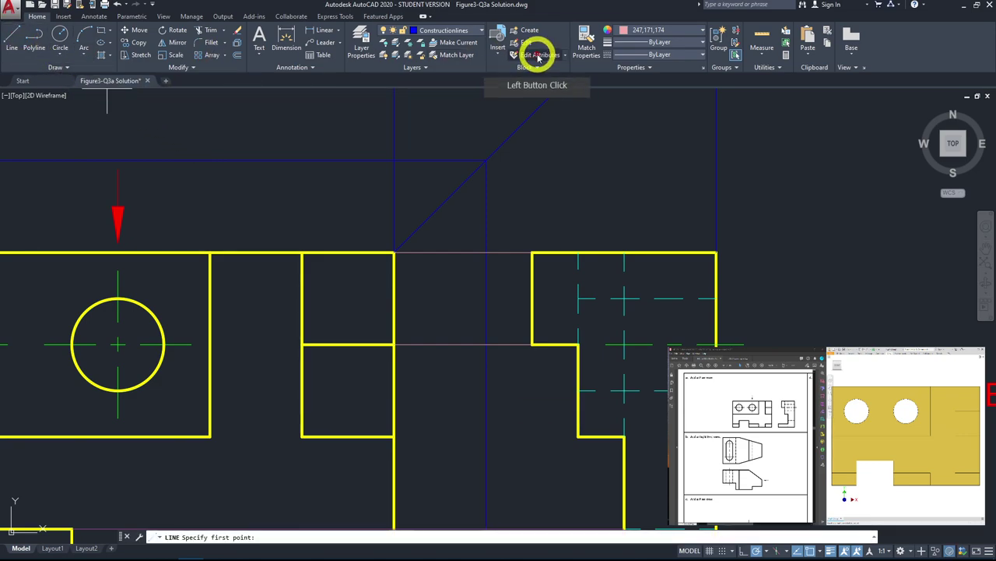
pyautogui.click(673, 31)
pyautogui.click(682, 91)
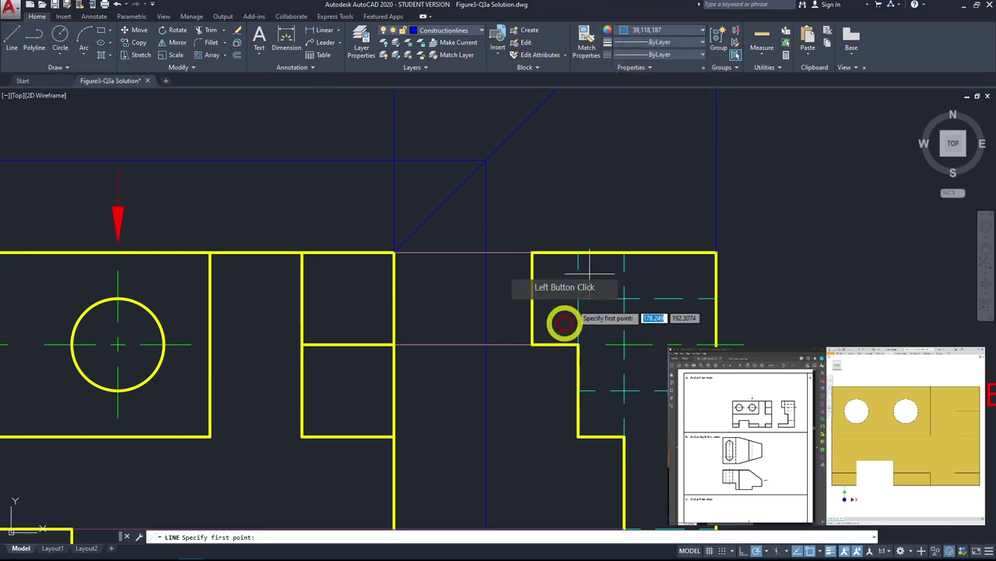
pyautogui.click(394, 438)
pyautogui.click(579, 436)
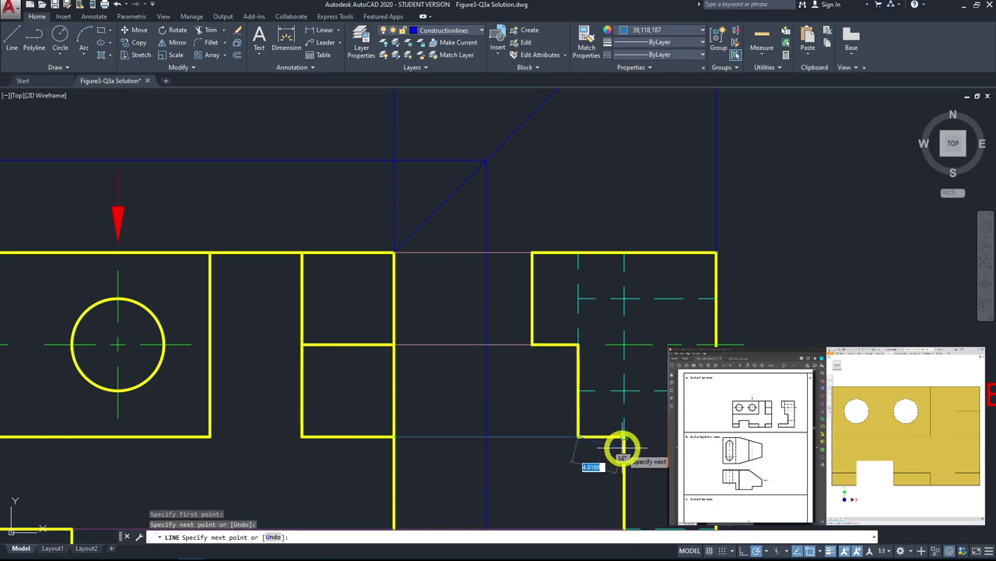
pyautogui.press('Escape')
# Step: Trace the front view's upper-right square with four lines on the Outlines layer in colour 247,171,174
pyautogui.scroll(-1, 672, 278)
pyautogui.middleClick(568, 307)
pyautogui.middleClick(567, 306)
pyautogui.scroll(5, 347, 328)
pyautogui.scroll(2, 397, 262)
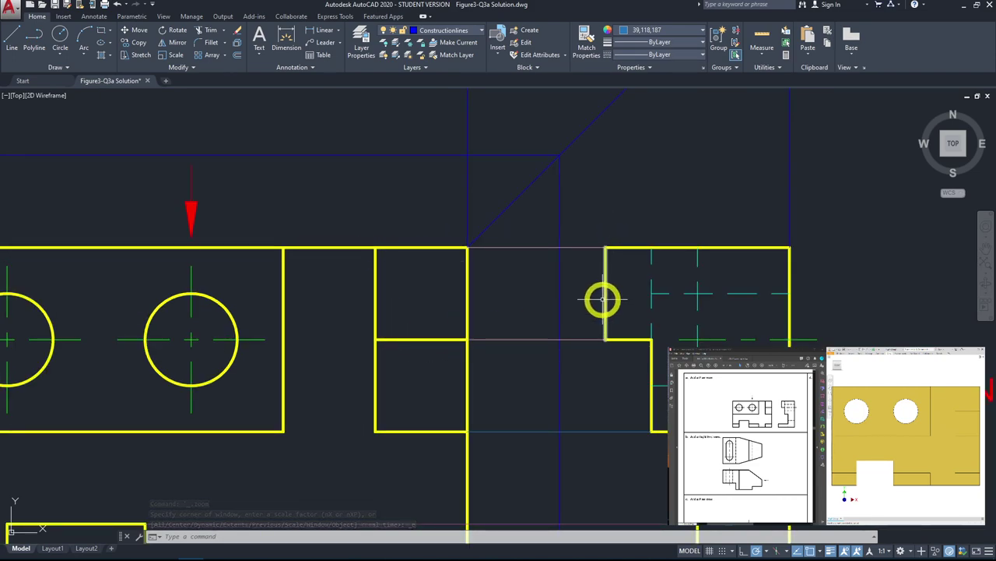
pyautogui.click(7, 32)
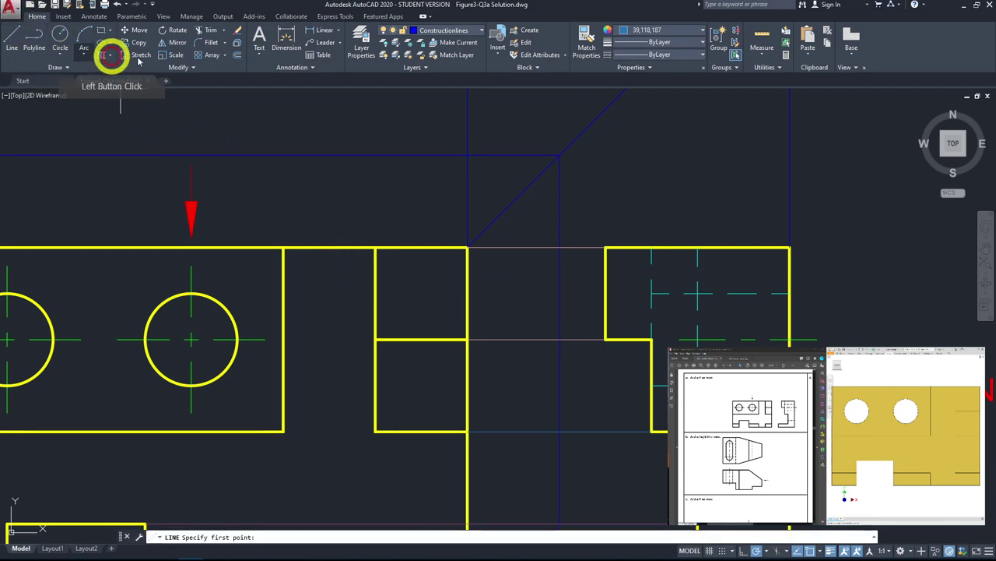
pyautogui.click(458, 29)
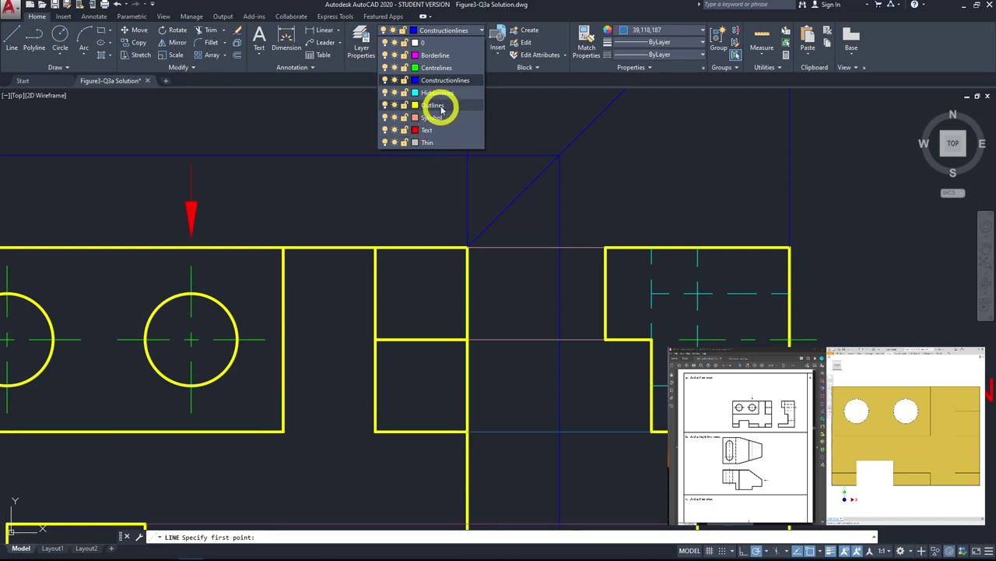
pyautogui.click(433, 104)
pyautogui.click(674, 31)
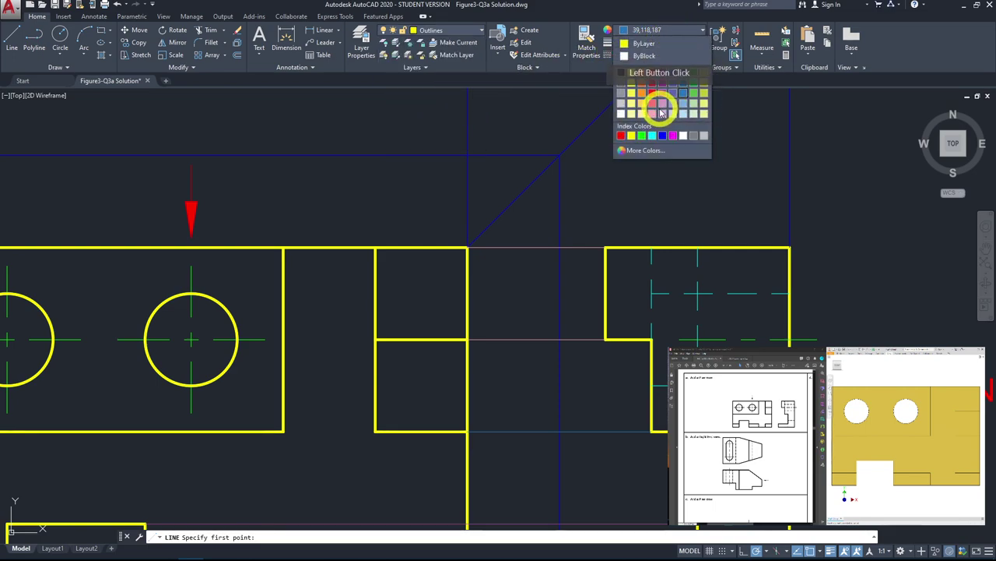
pyautogui.click(652, 115)
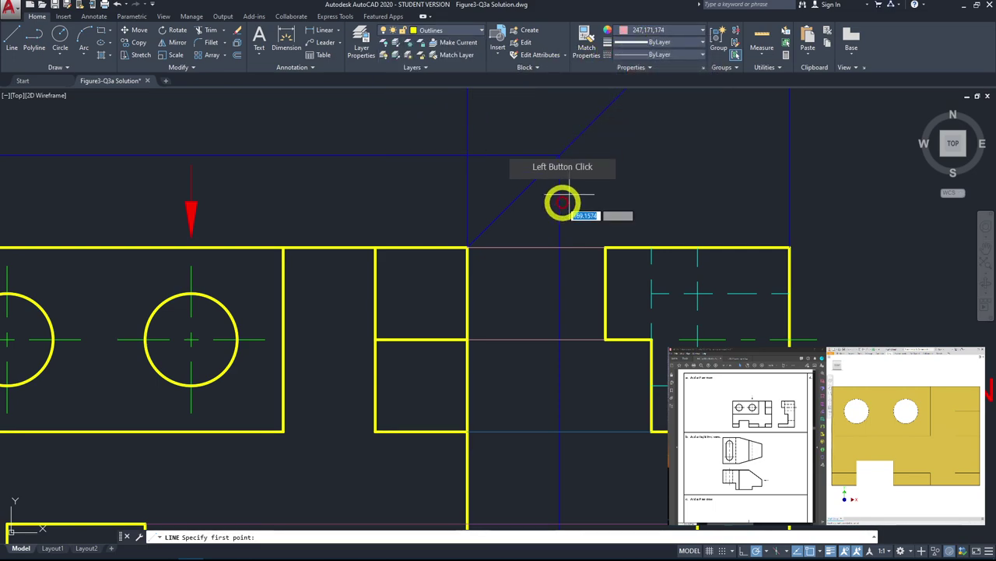
pyautogui.click(376, 247)
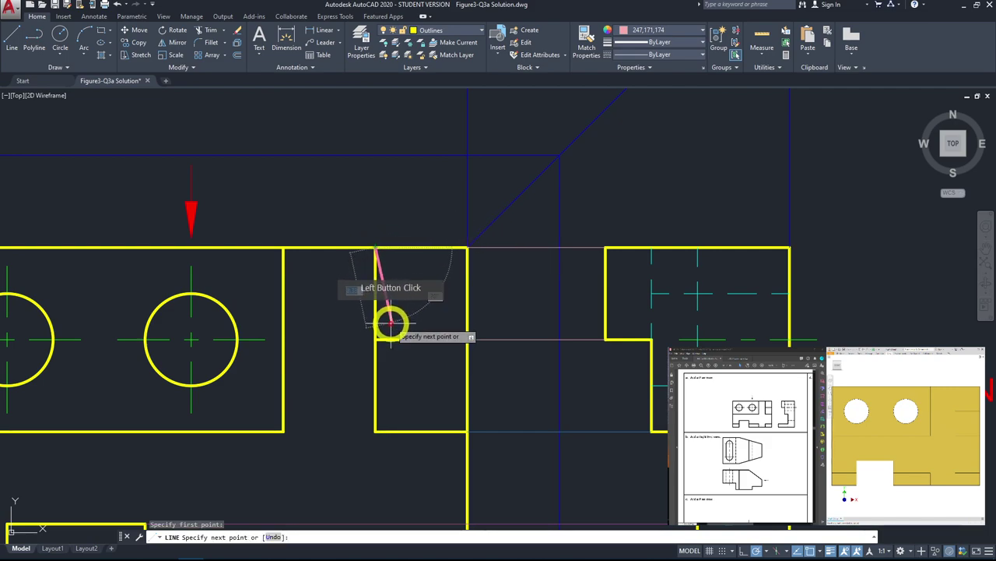
pyautogui.click(376, 339)
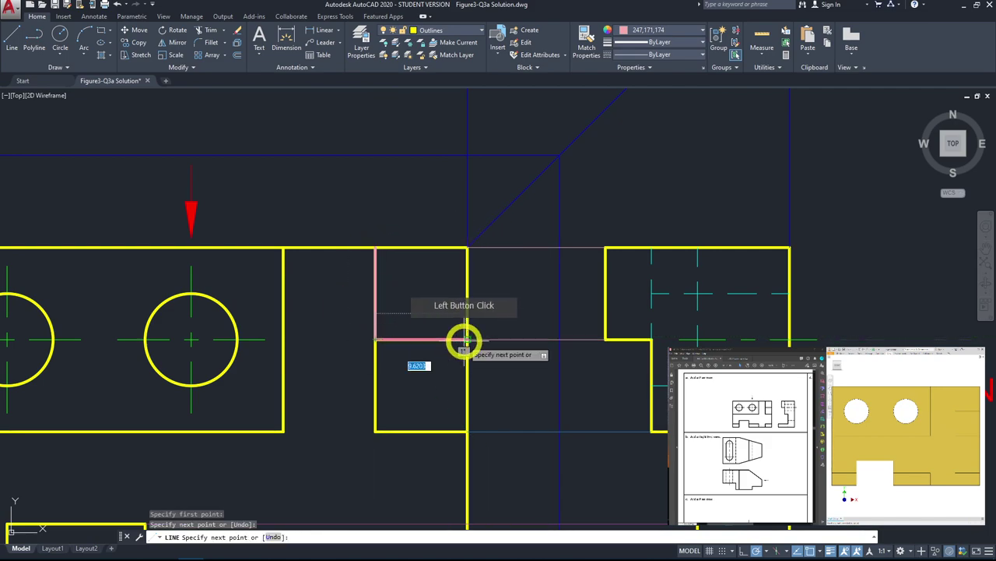
pyautogui.click(468, 338)
pyautogui.click(467, 247)
pyautogui.click(376, 247)
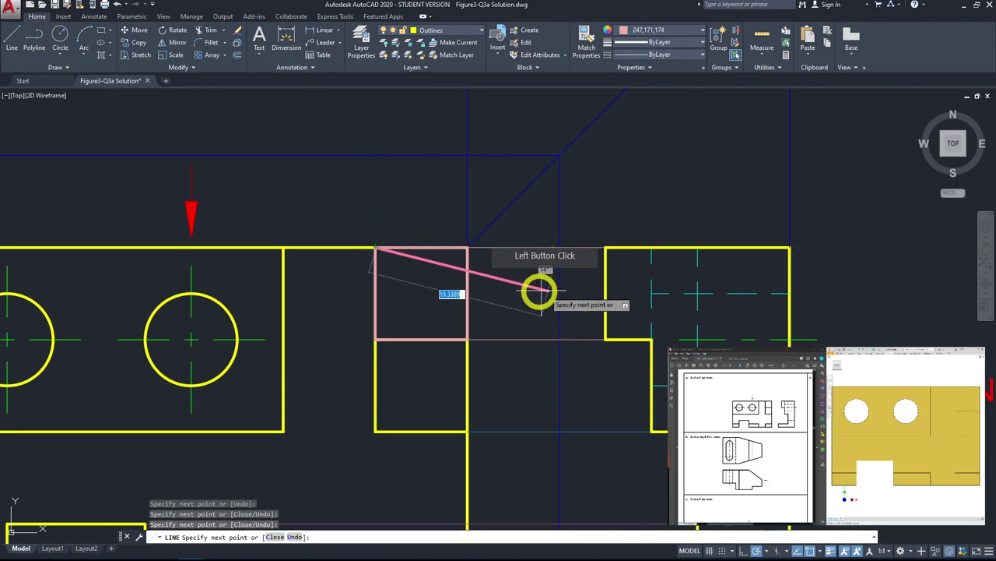
pyautogui.press('Escape')
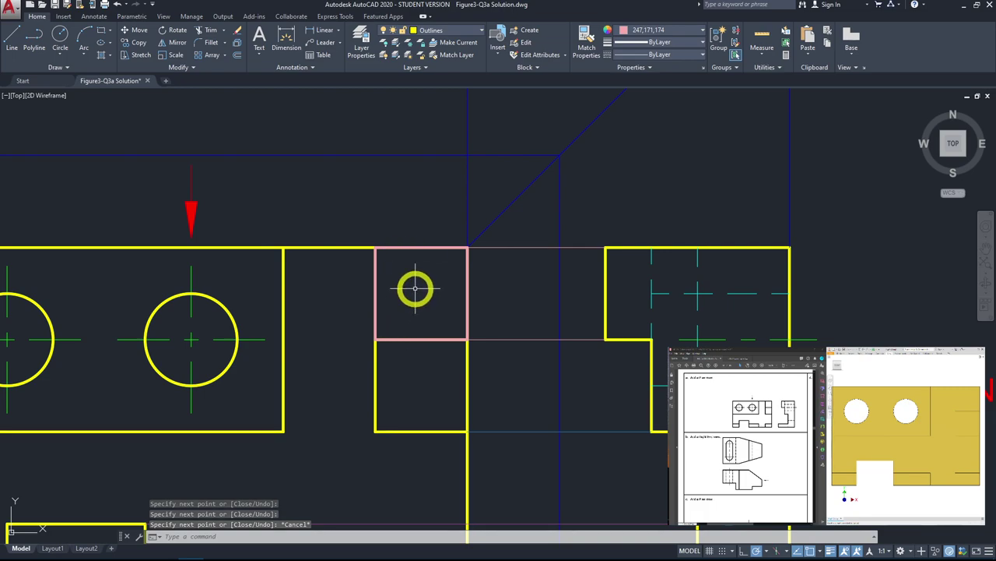
# Step: Match the properties of the front view's 247,171,174 square to the end view's top block front vertical edge
pyautogui.click(605, 263)
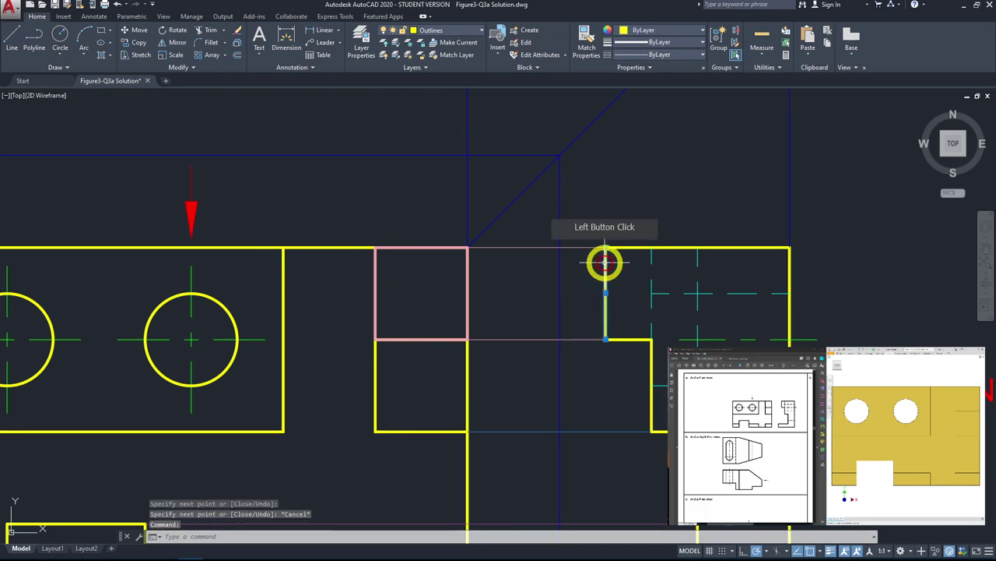
pyautogui.press('Escape')
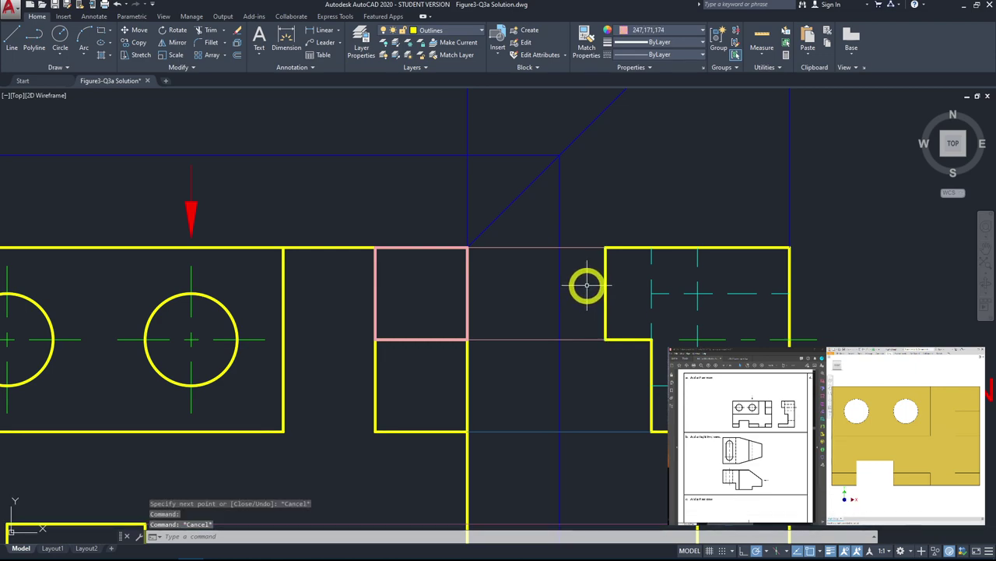
pyautogui.write('MA')
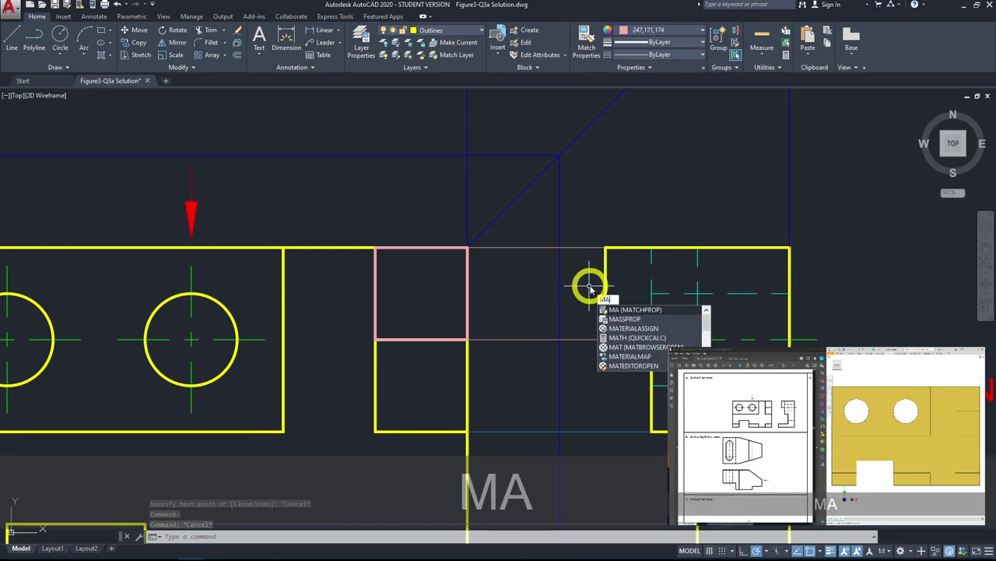
pyautogui.press('space')
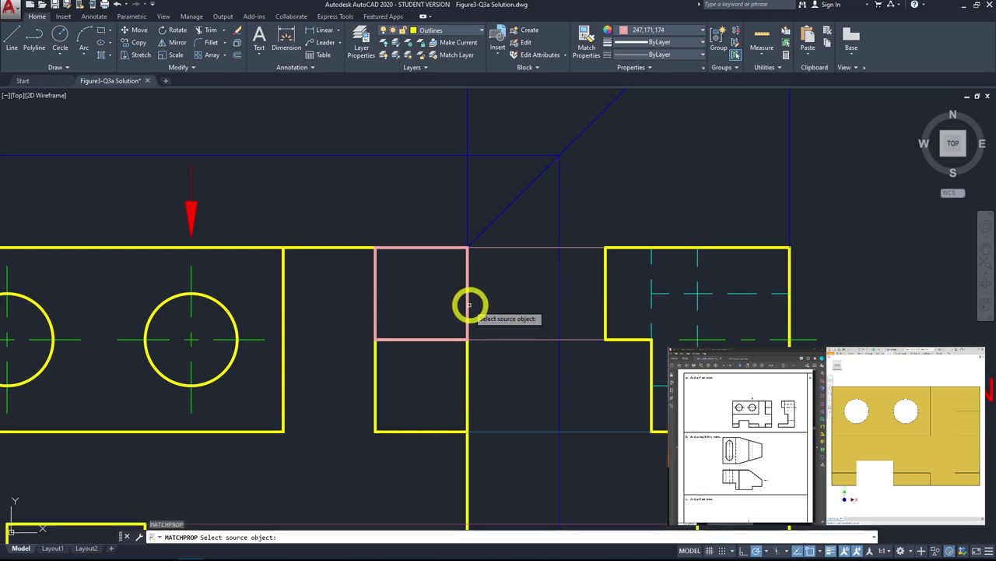
pyautogui.click(467, 305)
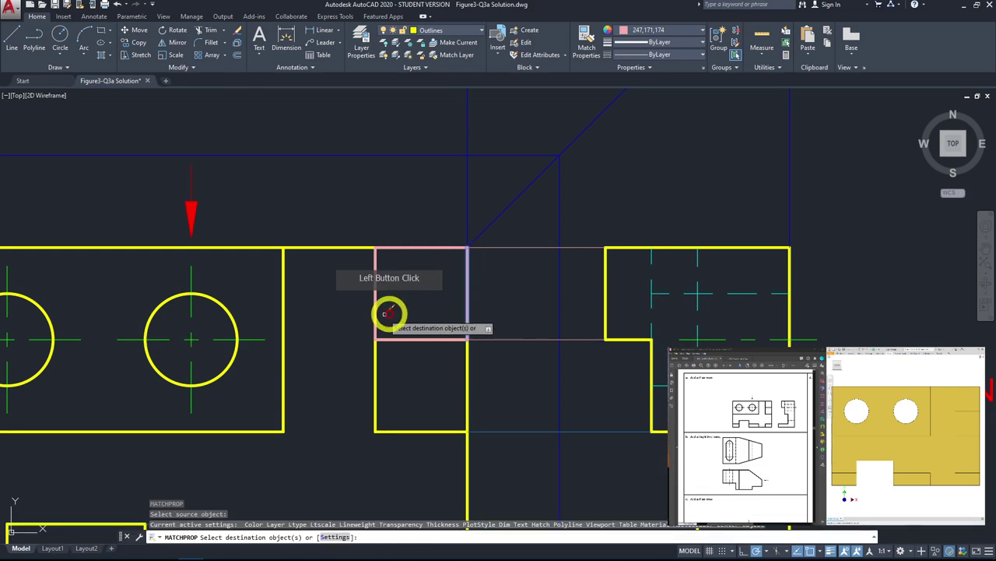
pyautogui.click(626, 430)
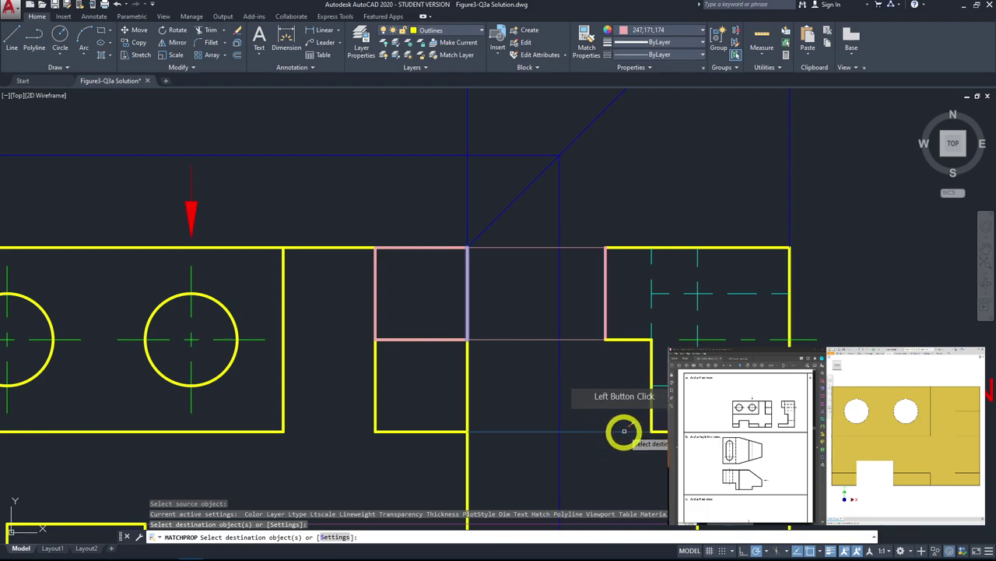
pyautogui.press('Escape')
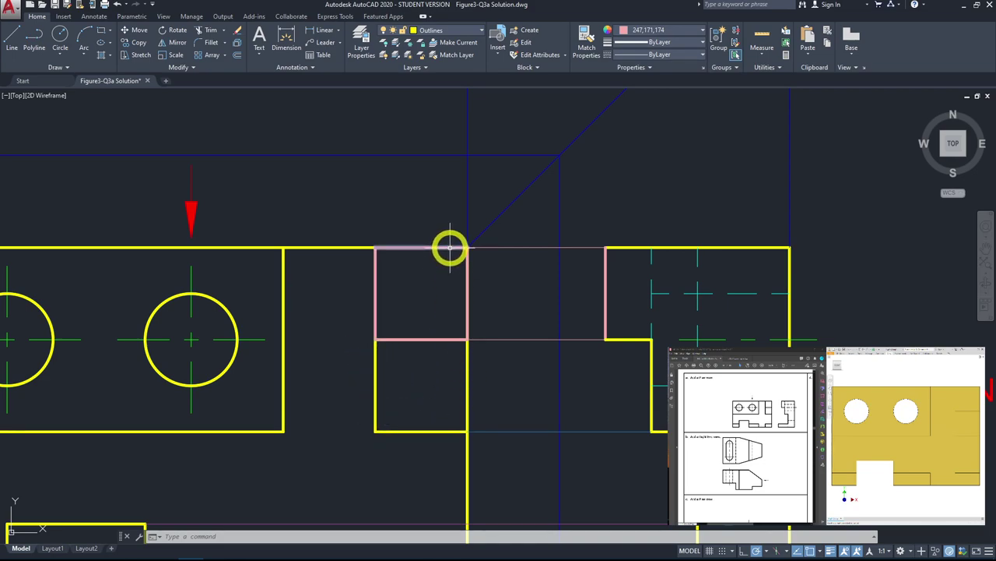
# Step: Trace the rectangle around the front view's two stacked squares with four Outlines-layer lines in colour 39,118,187
pyautogui.click(12, 35)
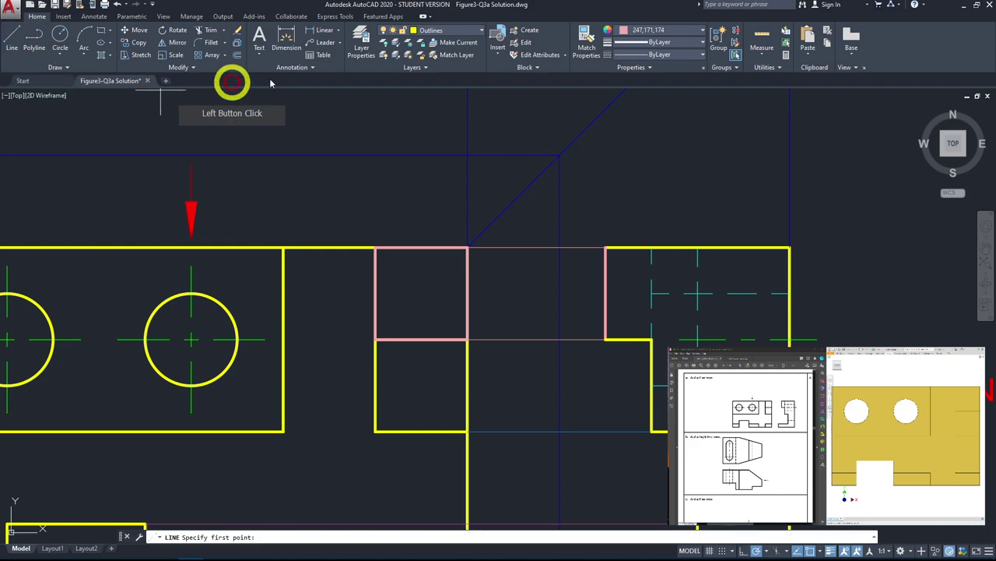
pyautogui.click(654, 30)
pyautogui.click(685, 95)
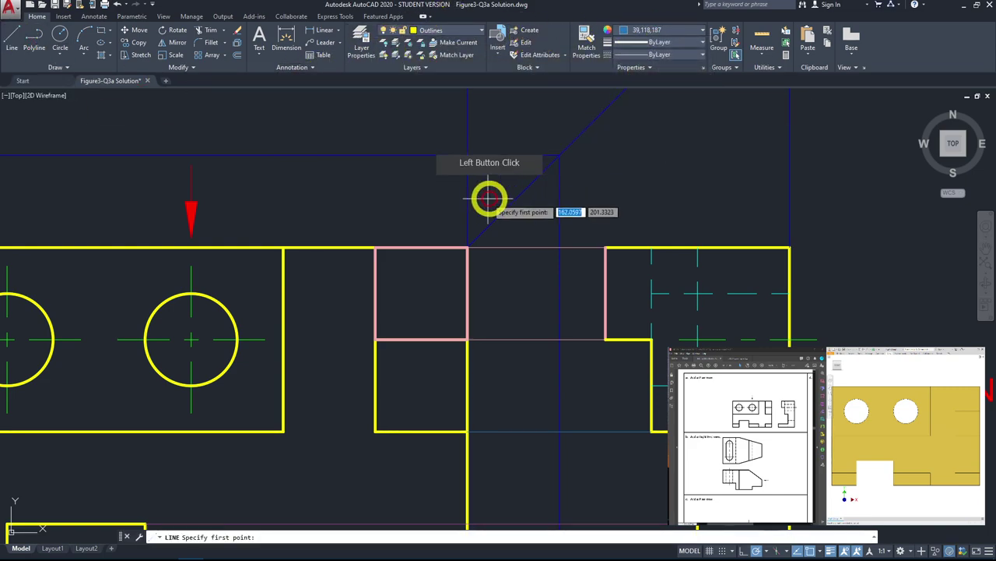
pyautogui.click(375, 247)
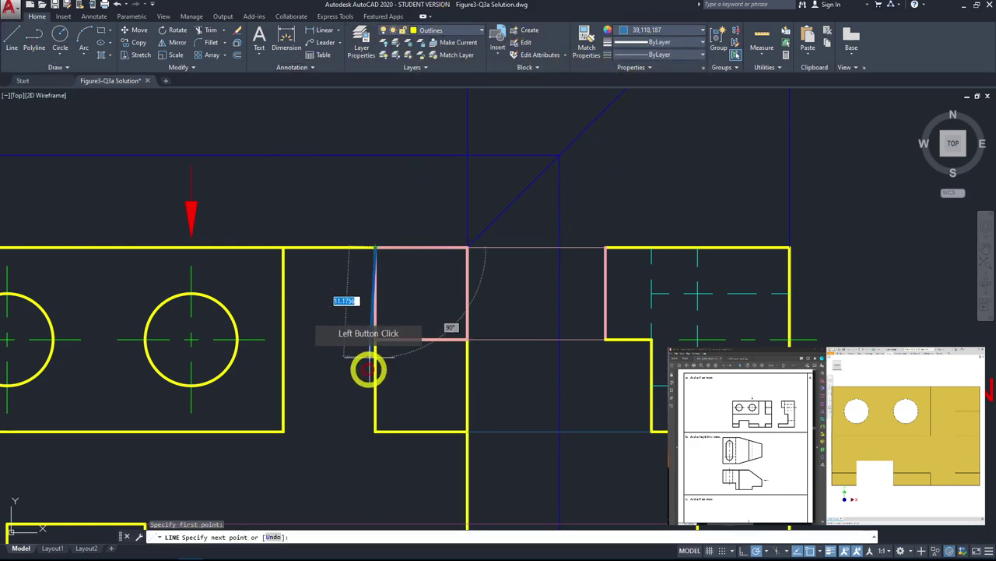
pyautogui.click(373, 431)
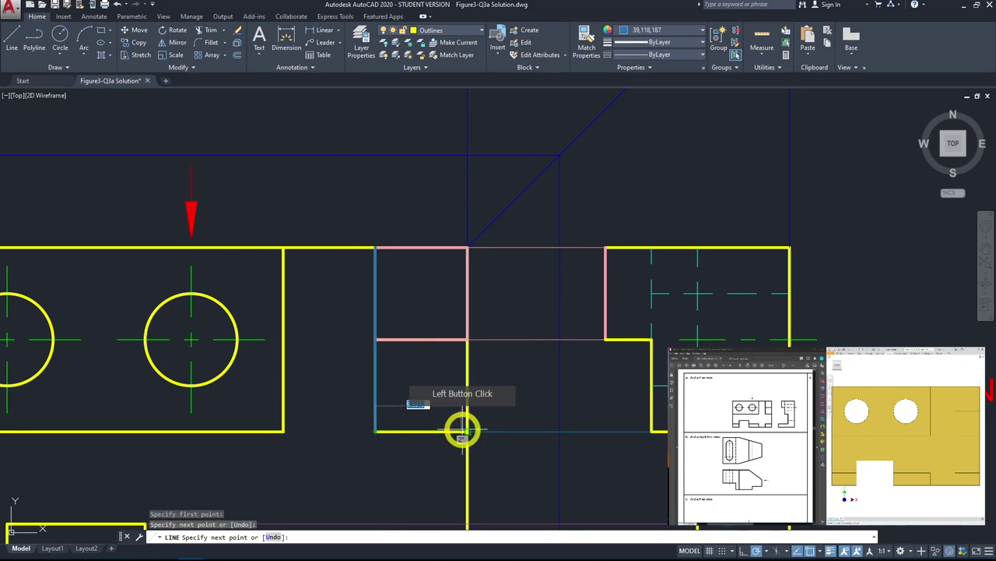
pyautogui.click(468, 431)
pyautogui.click(467, 246)
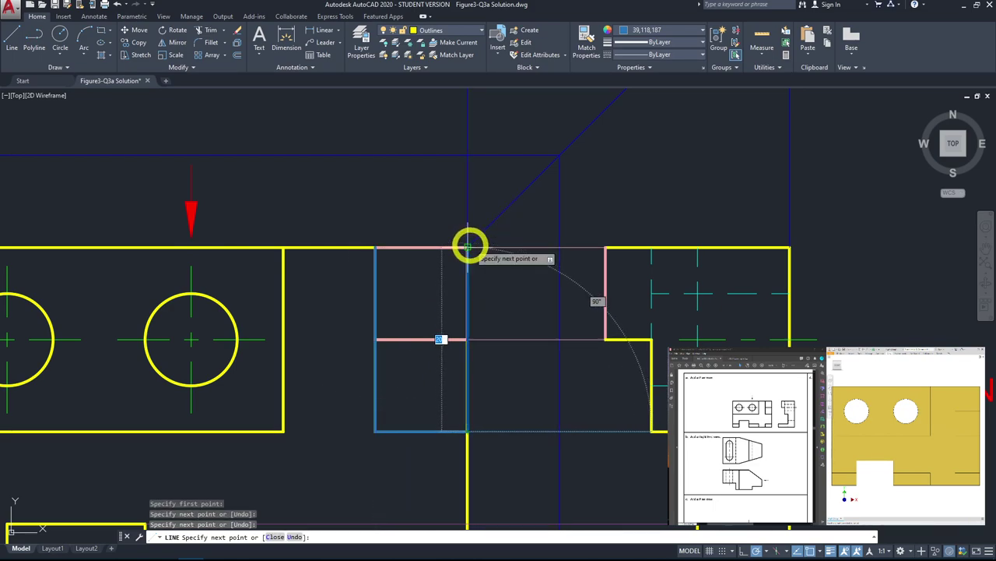
pyautogui.click(375, 247)
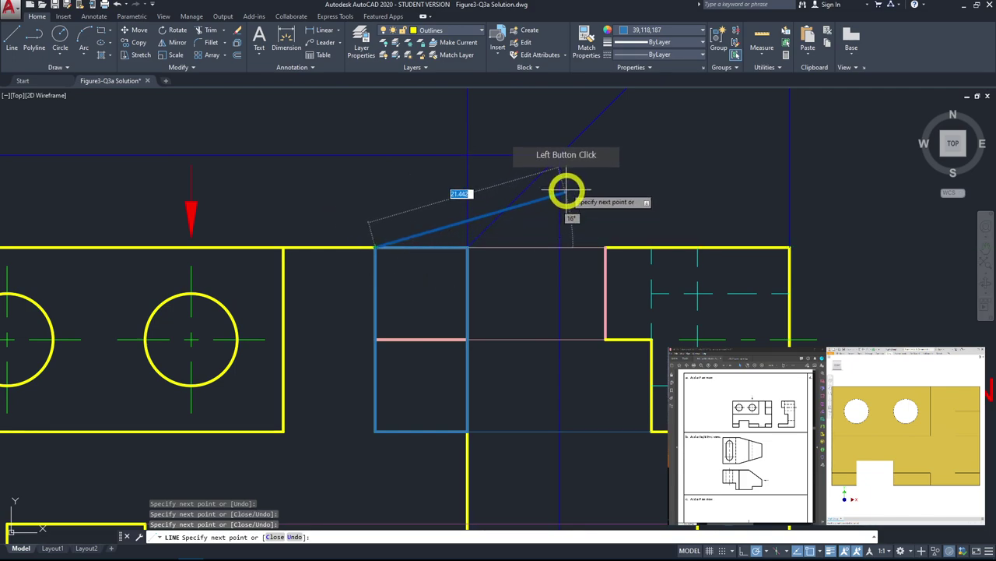
pyautogui.press('space')
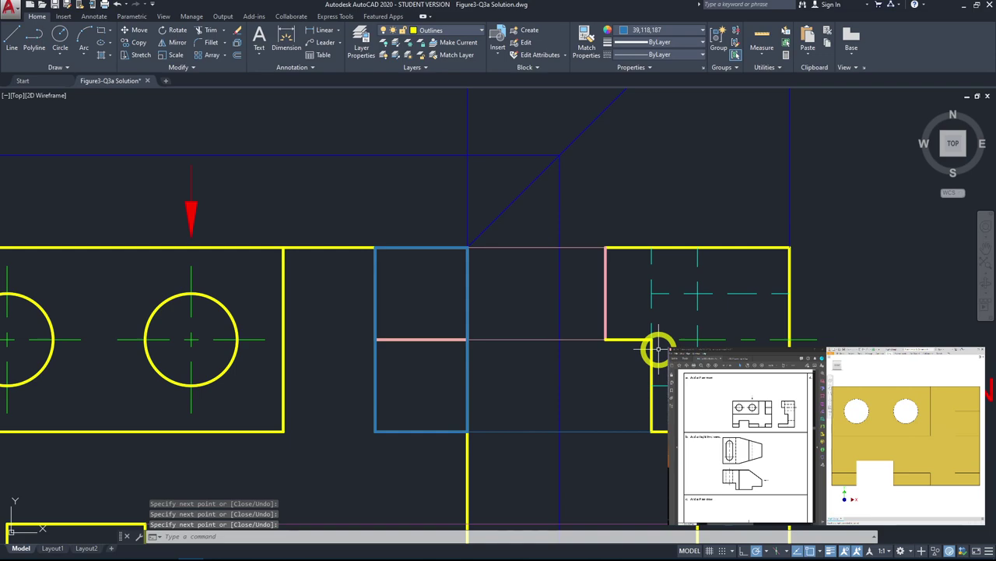
# Step: Match the properties of the 39,118,187 rectangle to the vertical edge of the end view's second step
pyautogui.press('m')
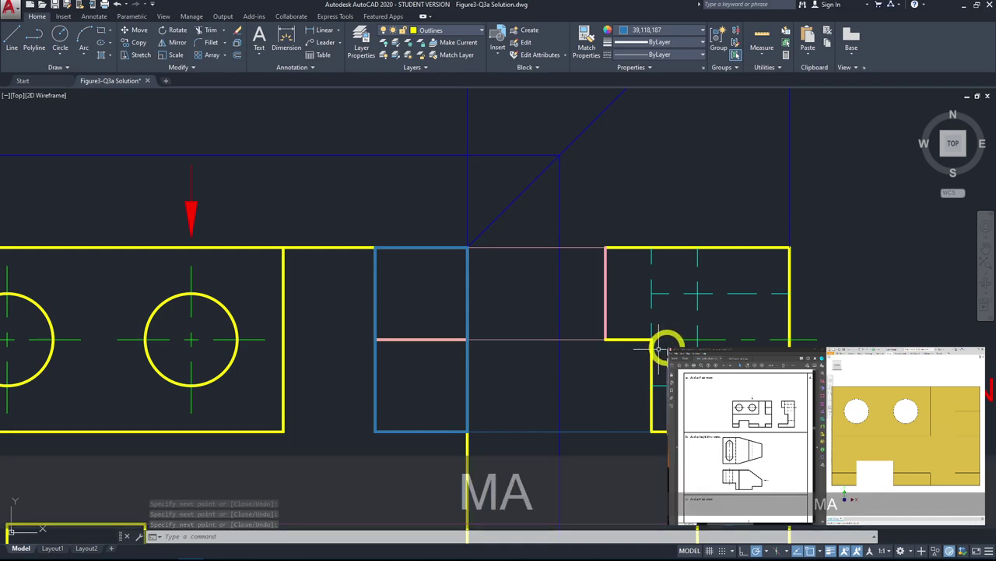
pyautogui.press('space')
pyautogui.click(467, 387)
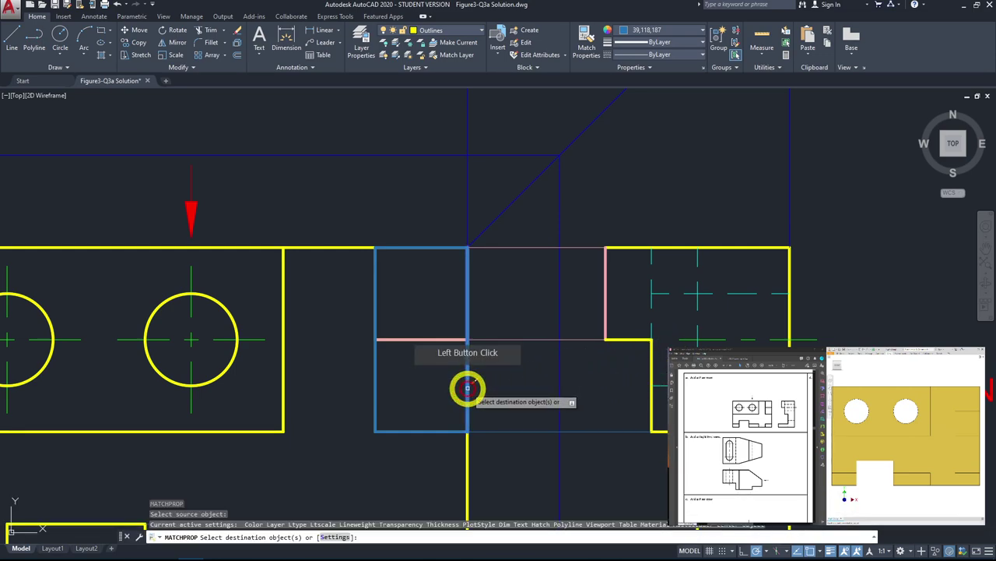
pyautogui.click(725, 535)
pyautogui.press('Escape')
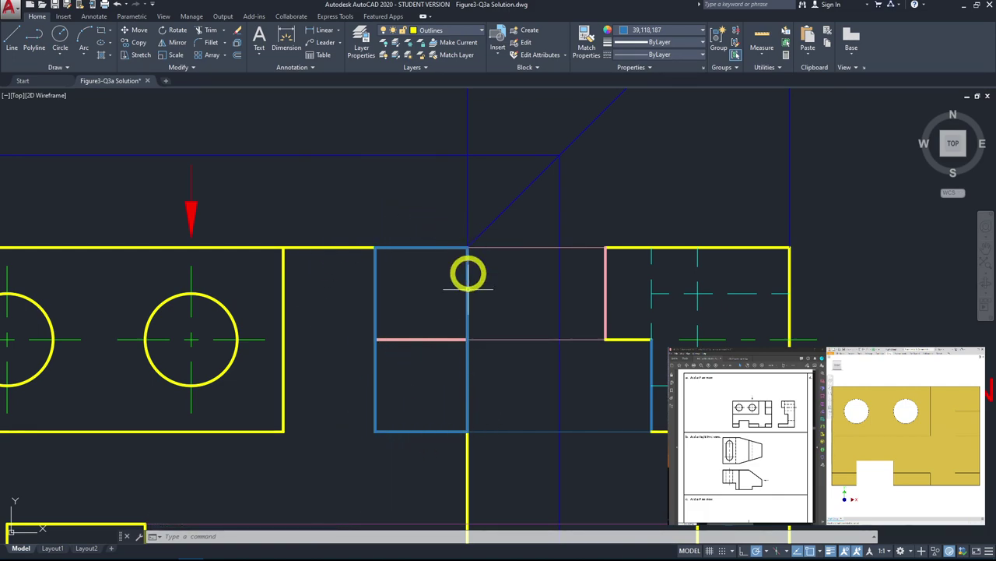
# Step: Set the colour of the end view's vertical hidden line above the second step to 39,118,187
pyautogui.moveTo(474, 413)
pyautogui.mouseDown(button='middle')
pyautogui.moveTo(629, 394)
pyautogui.moveTo(638, 419)
pyautogui.mouseUp(button='middle')
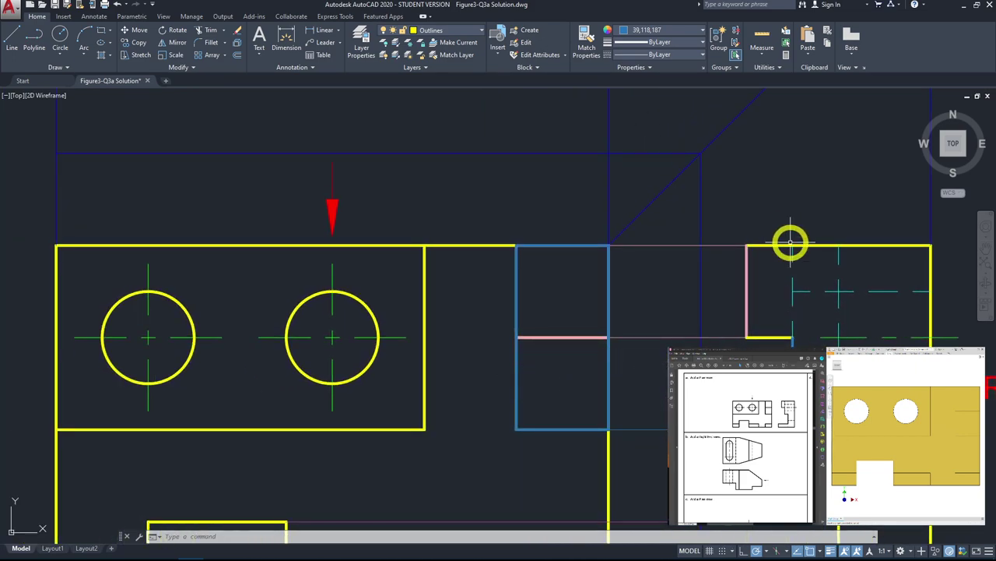
pyautogui.click(794, 300)
pyautogui.click(649, 29)
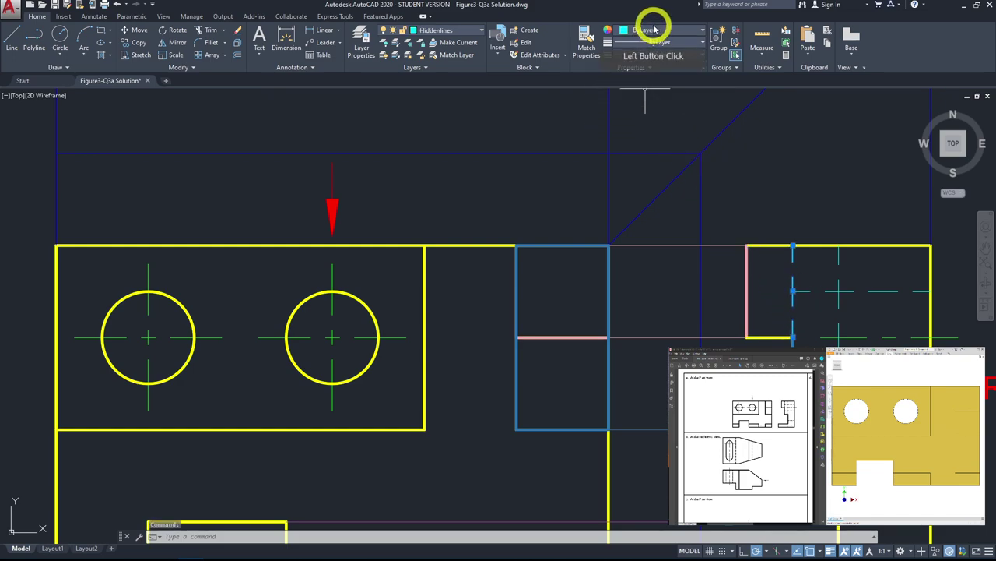
pyautogui.click(682, 87)
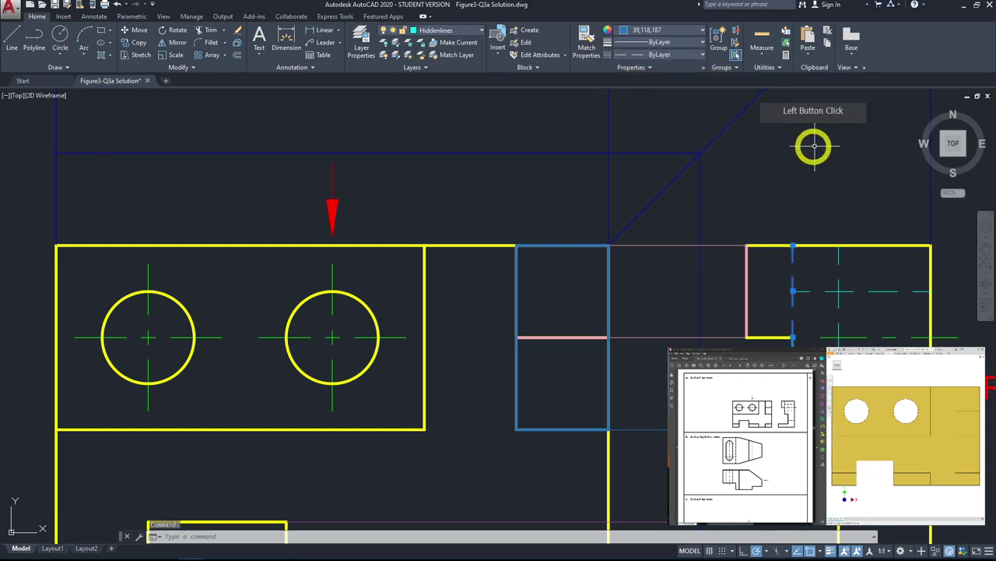
pyautogui.press('Escape')
pyautogui.press('Escape')
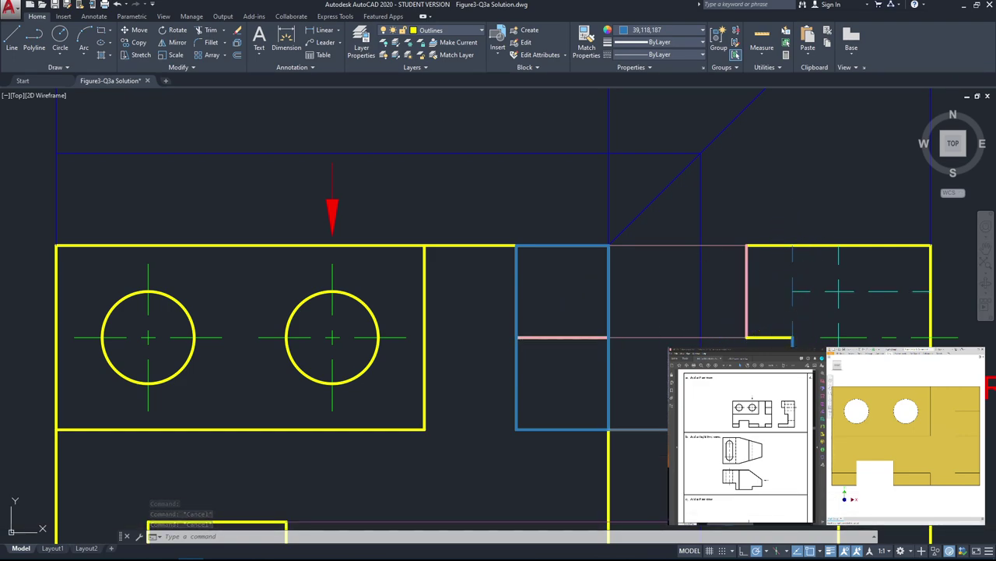
# Step: Stretch the 39,118,187 projection line's front-view end to the lower-right corner of the block with the two holes
pyautogui.click(619, 431)
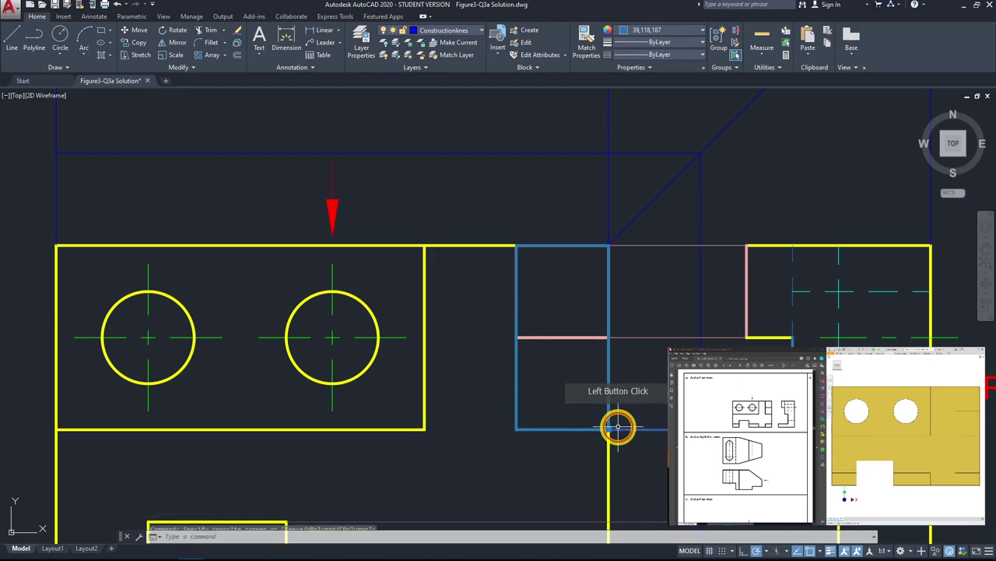
pyautogui.click(603, 428)
pyautogui.click(609, 429)
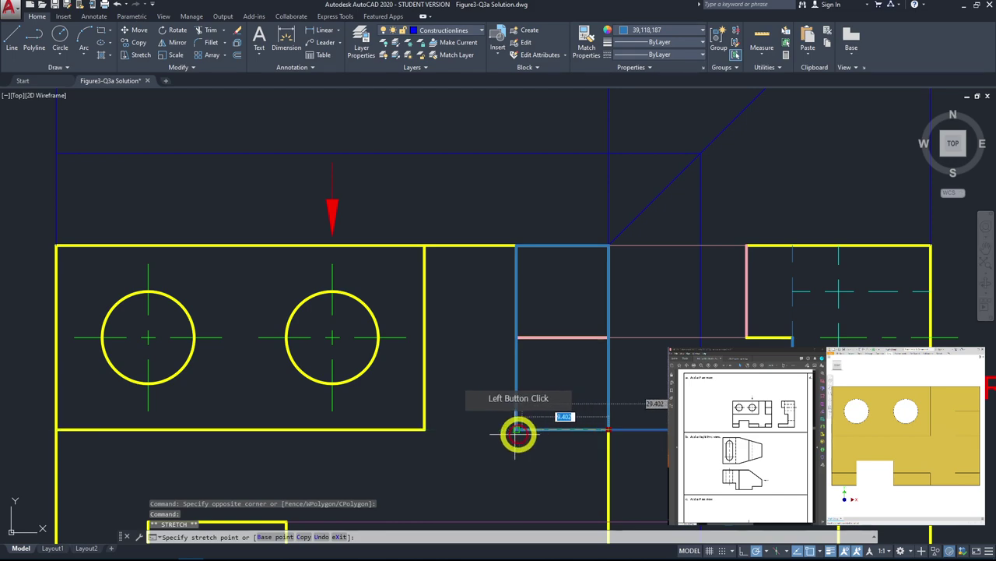
pyautogui.click(423, 429)
pyautogui.press('Escape')
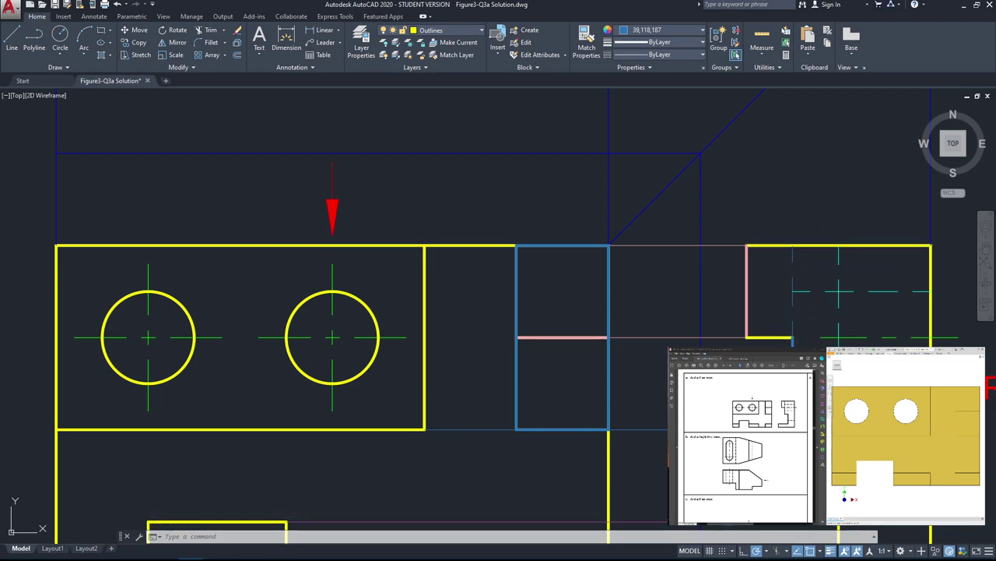
# Step: Match the 39,118,187 rectangle's properties to the right and bottom edges of the front view's two-hole block
pyautogui.click(424, 296)
pyautogui.press('Escape')
pyautogui.write('MA')
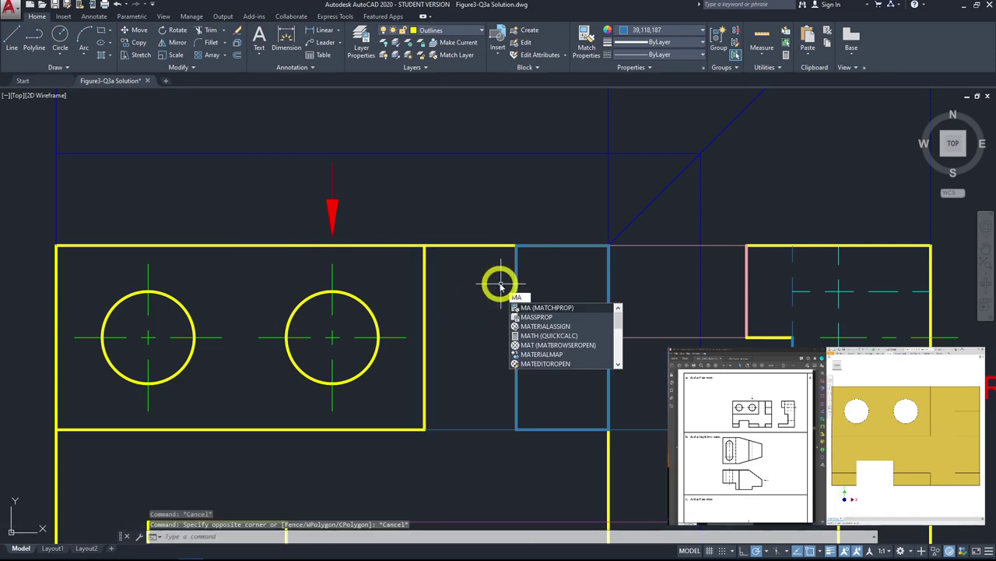
pyautogui.press('space')
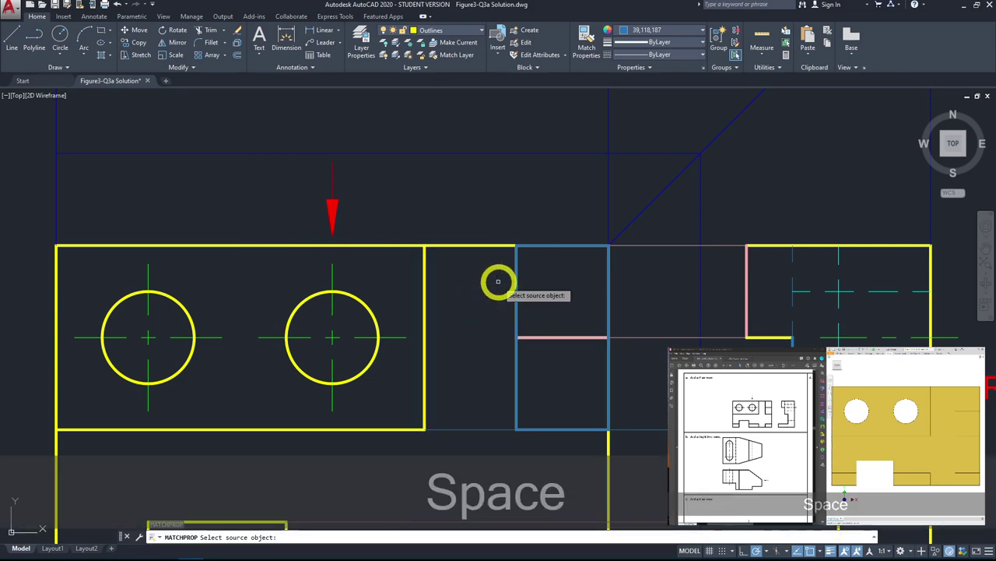
pyautogui.click(515, 289)
pyautogui.click(473, 361)
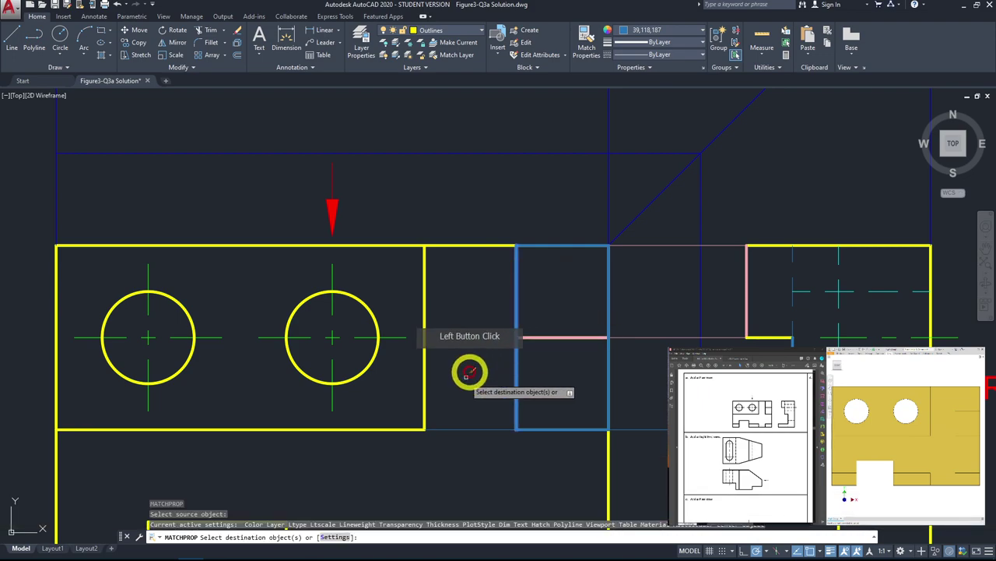
pyautogui.click(407, 430)
pyautogui.click(405, 429)
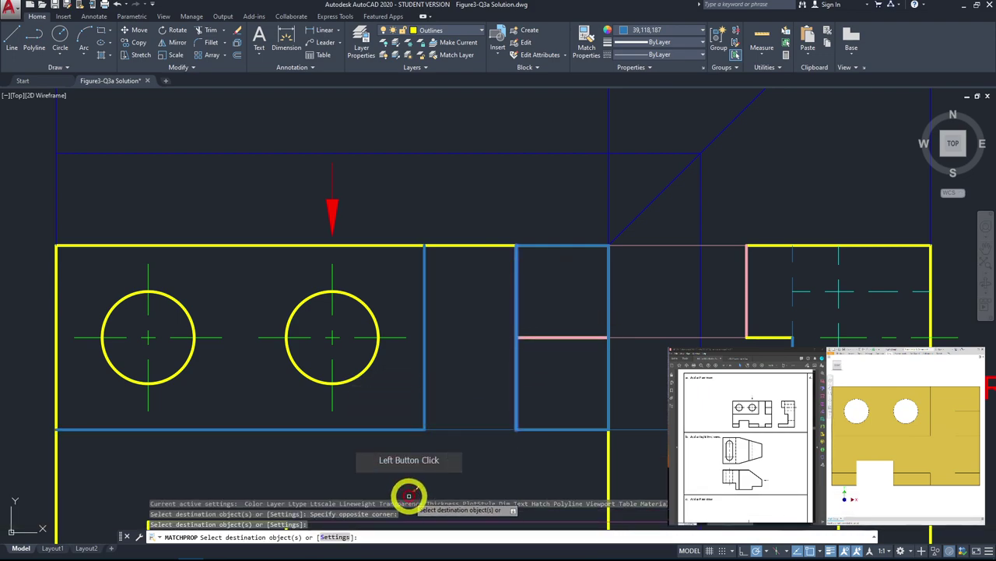
pyautogui.press('Escape')
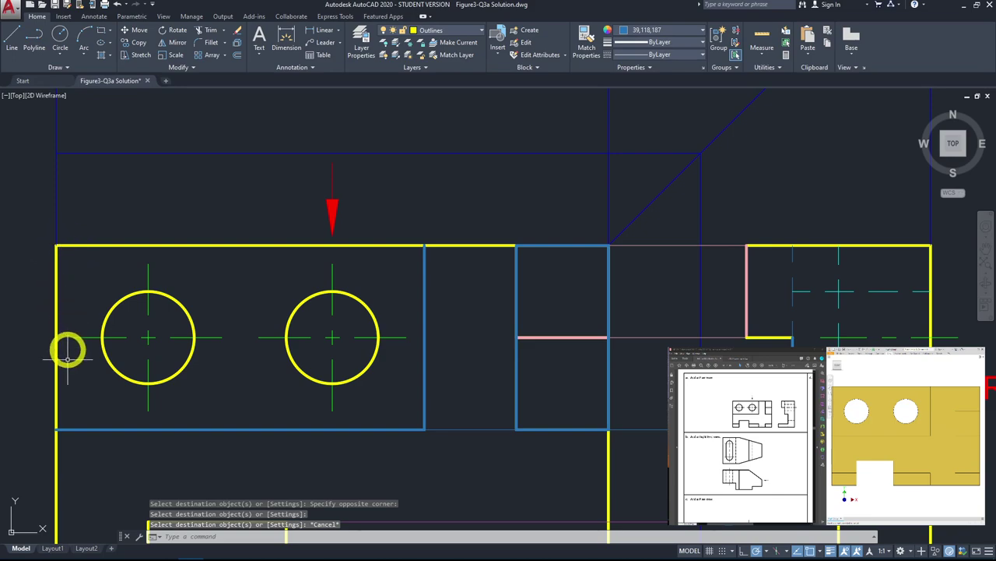
# Step: Trace the top and left edges of the front view's two-hole block with lines in colour 39,118,187
pyautogui.write('l')
pyautogui.press('space')
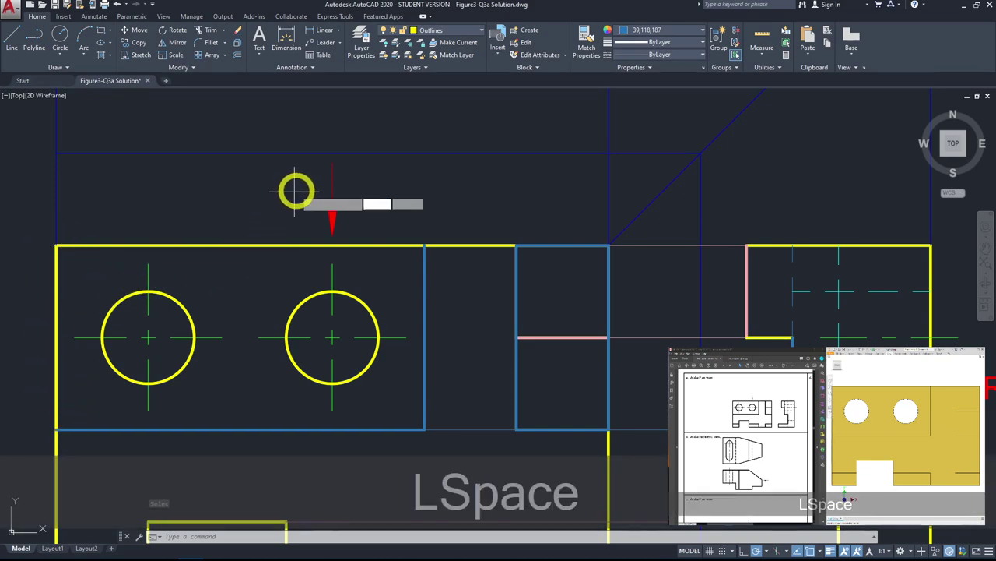
pyautogui.click(424, 245)
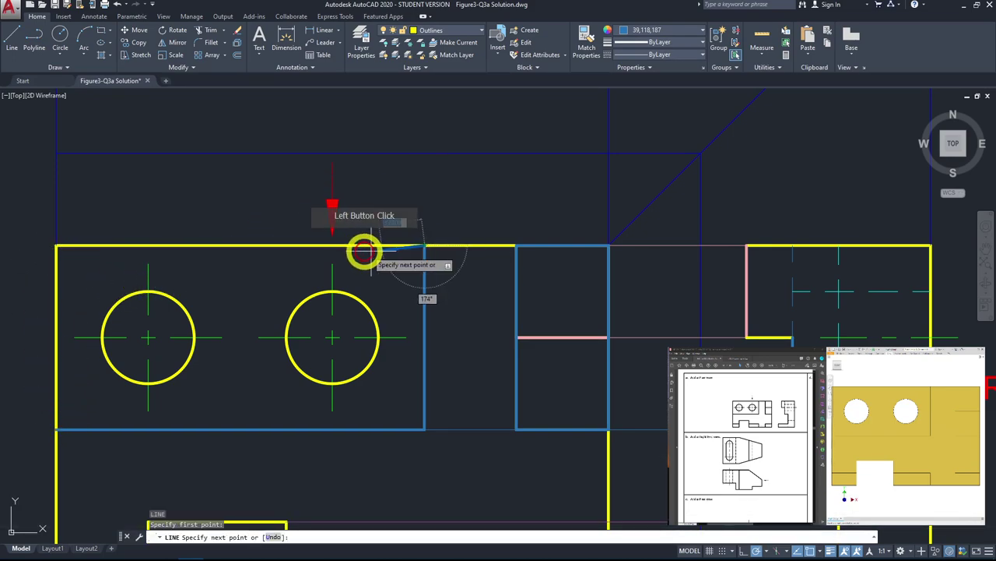
pyautogui.click(57, 246)
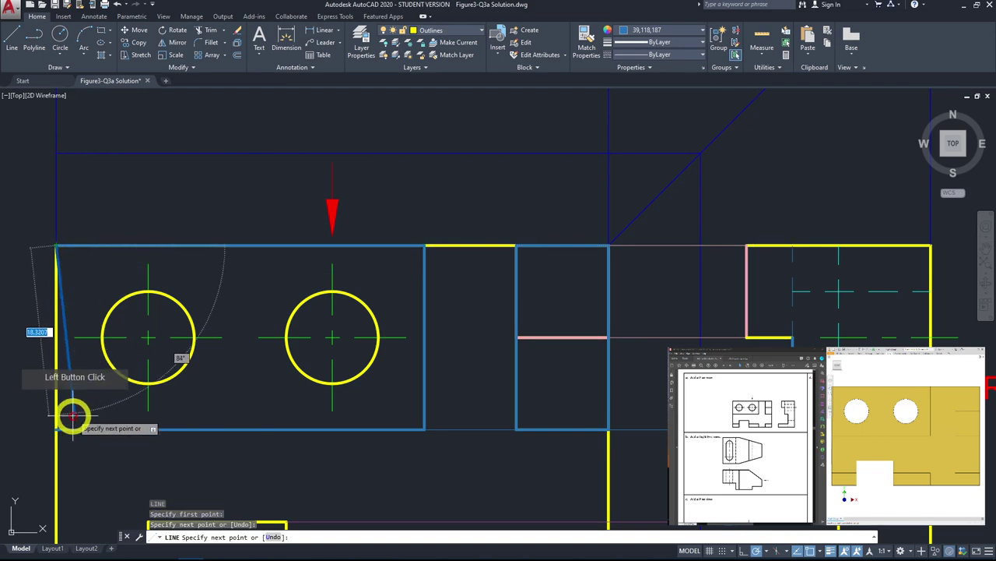
pyautogui.click(57, 428)
pyautogui.press('Escape')
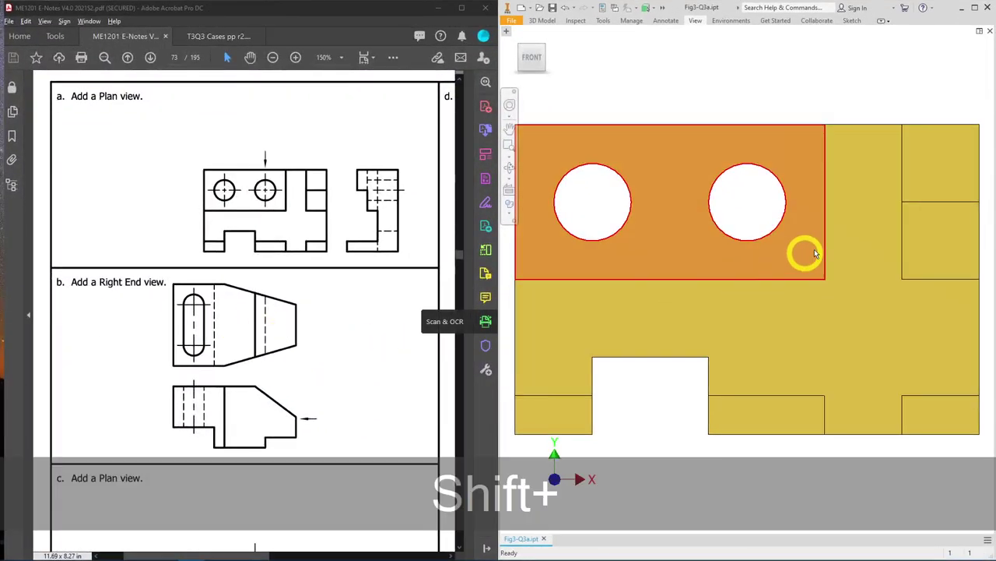
# Step: Switch to the Inventor model, highlight the two-hole block's front face and the matching stepped face, and examine them from the Right view
pyautogui.moveTo(805, 249)
pyautogui.keyDown('shift'); pyautogui.mouseDown(button='middle')
pyautogui.moveTo(816, 234)
pyautogui.moveTo(787, 252)
pyautogui.mouseUp(button='middle'); pyautogui.keyUp('shift')
pyautogui.keyDown('shift'); pyautogui.click(735, 223); pyautogui.keyUp('shift')
pyautogui.keyDown('shift'); pyautogui.moveTo(736, 223); pyautogui.dragTo(963, 284, button='middle'); pyautogui.keyUp('shift')
pyautogui.keyDown('shift'); pyautogui.click(908, 229); pyautogui.keyUp('shift')
pyautogui.keyDown('shift'); pyautogui.moveTo(908, 229); pyautogui.dragTo(696, 186, button='middle'); pyautogui.keyUp('shift')
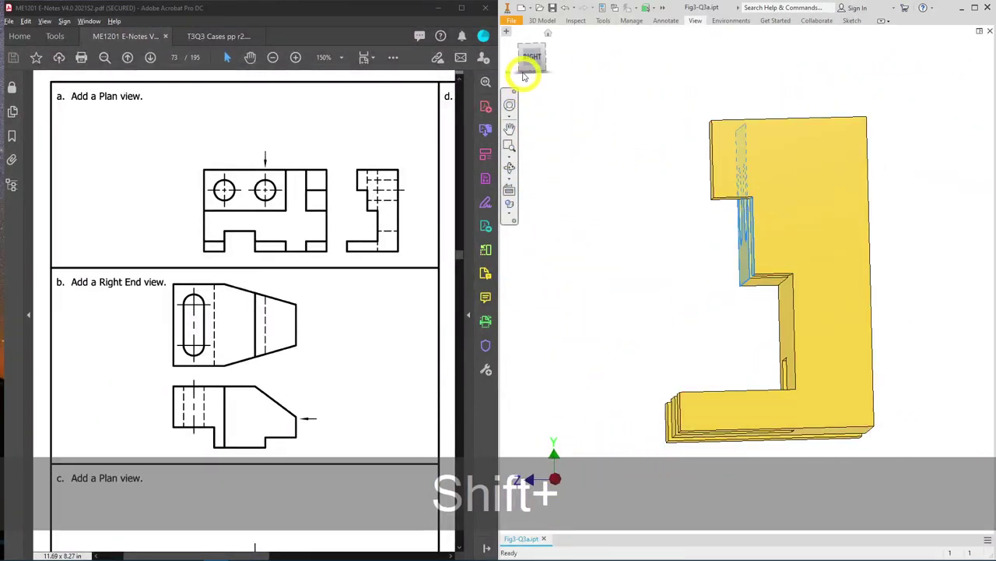
pyautogui.click(529, 58)
pyautogui.scroll(4, 736, 296)
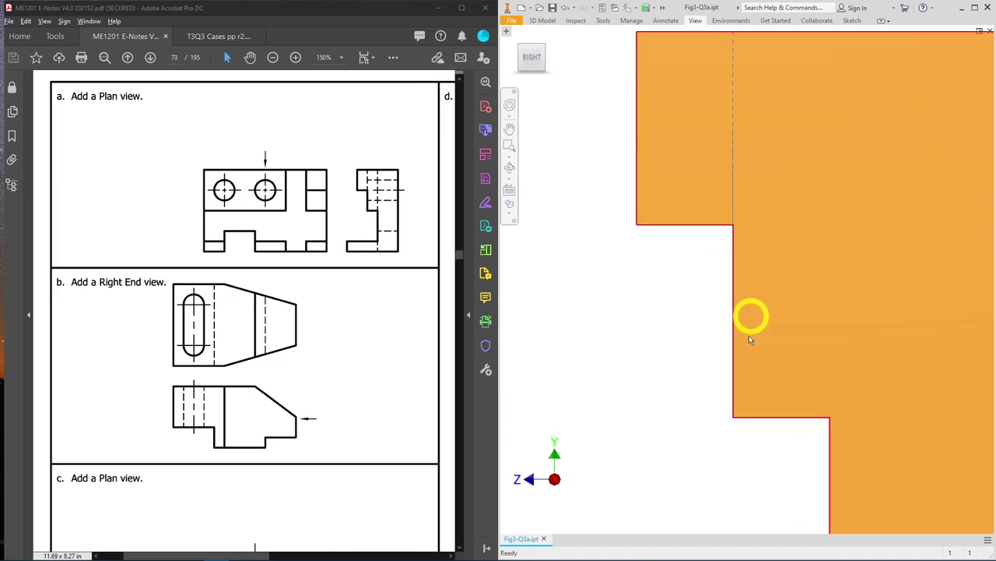
# Step: Orbit the Inventor model and highlight the two-hole block's front face together with the lower small stepped face to compare their depth
pyautogui.keyDown('shift'); pyautogui.moveTo(744, 285); pyautogui.dragTo(779, 249, button='middle'); pyautogui.keyUp('shift')
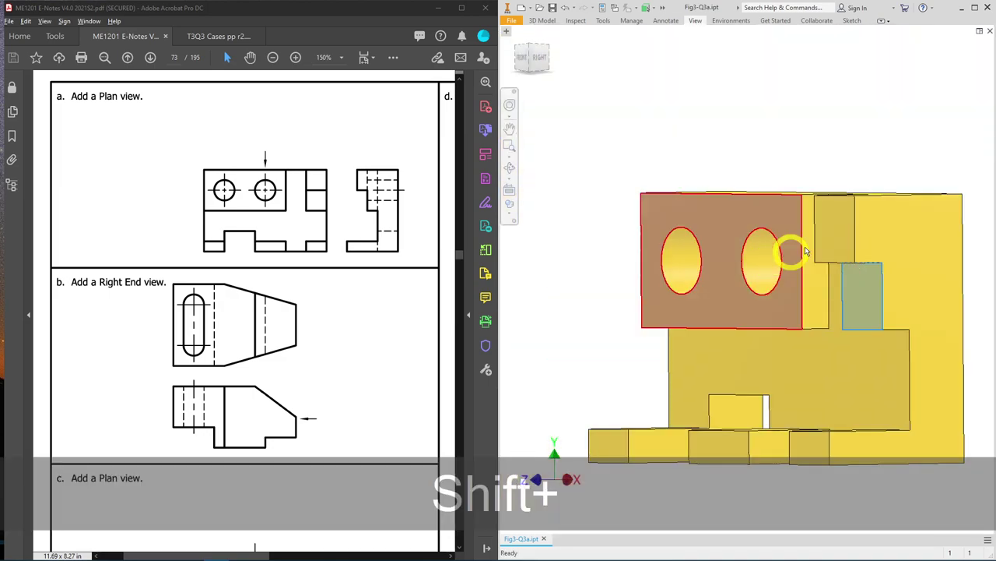
pyautogui.click(841, 234)
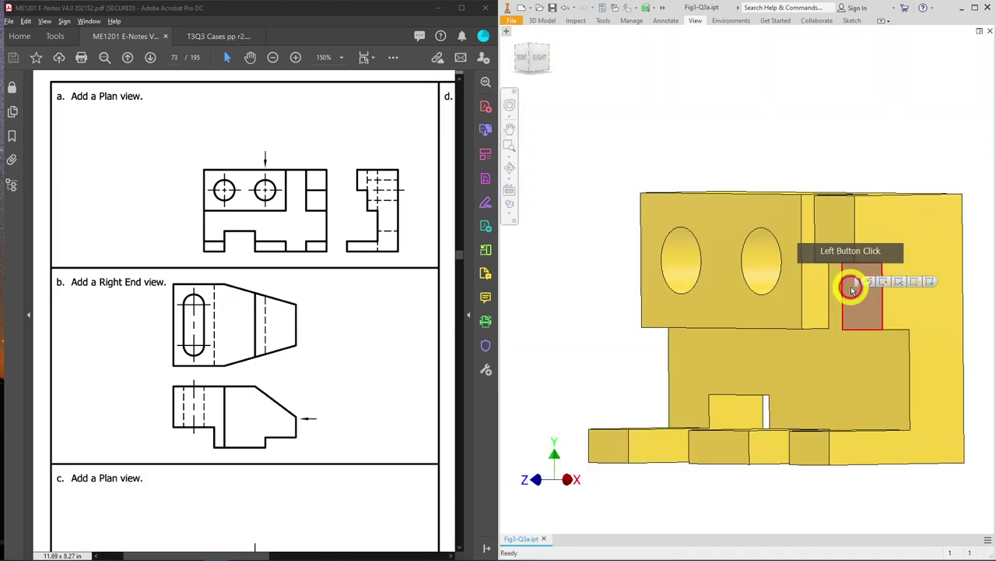
pyautogui.click(859, 294)
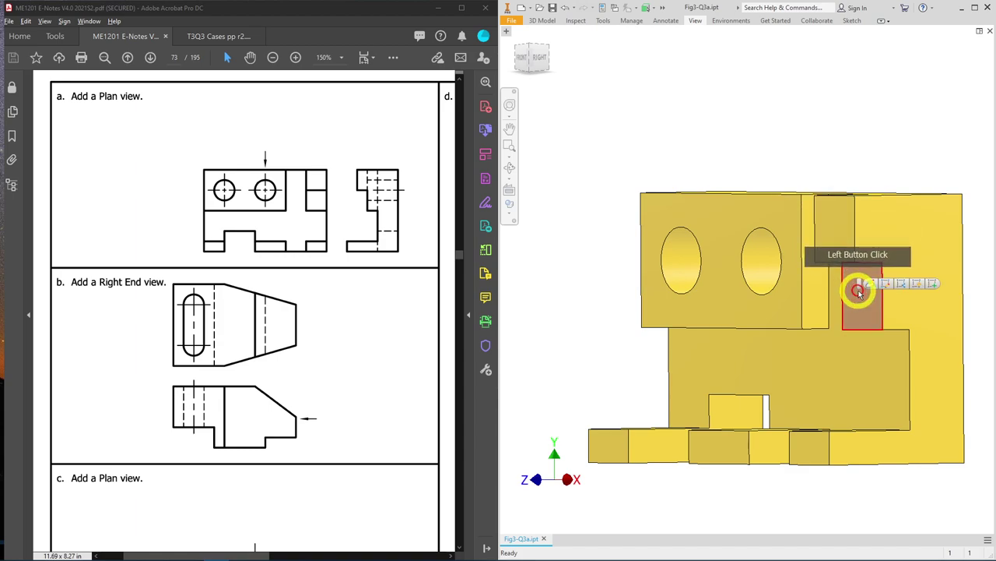
pyautogui.click(837, 238)
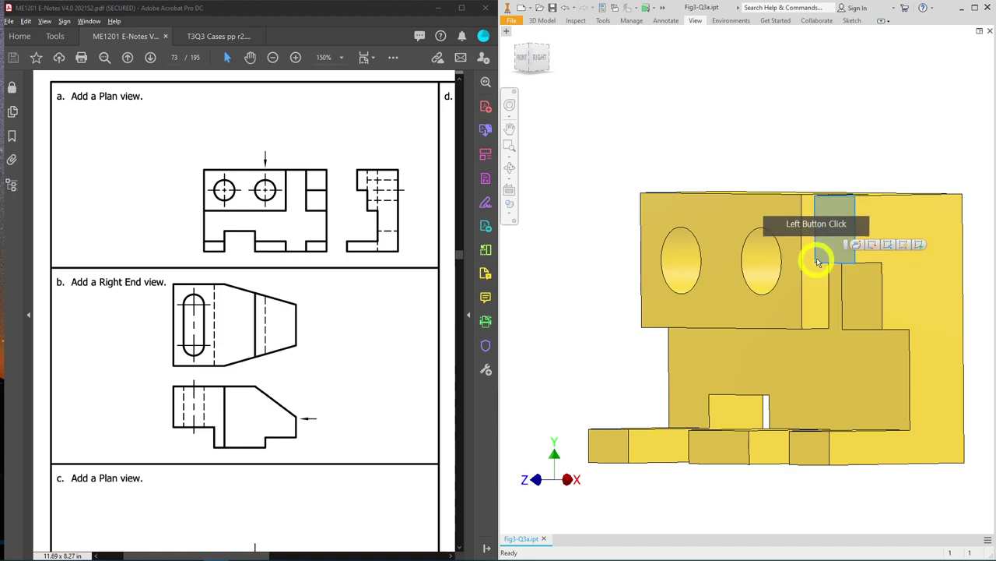
pyautogui.click(847, 288)
pyautogui.keyDown('ctrl'); pyautogui.click(782, 317); pyautogui.keyUp('ctrl')
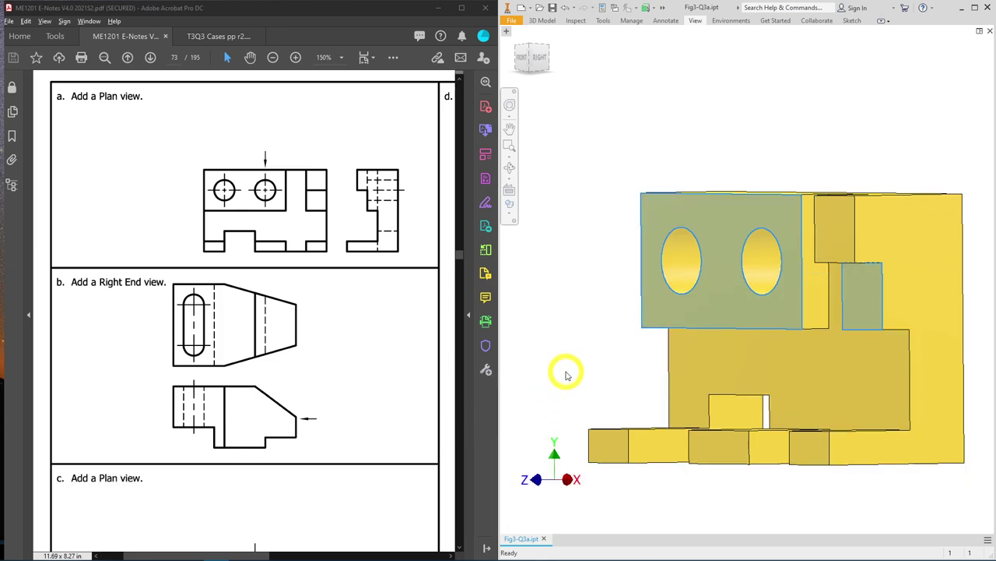
pyautogui.keyDown('shift'); pyautogui.moveTo(612, 162); pyautogui.dragTo(639, 316, button='middle'); pyautogui.keyUp('shift')
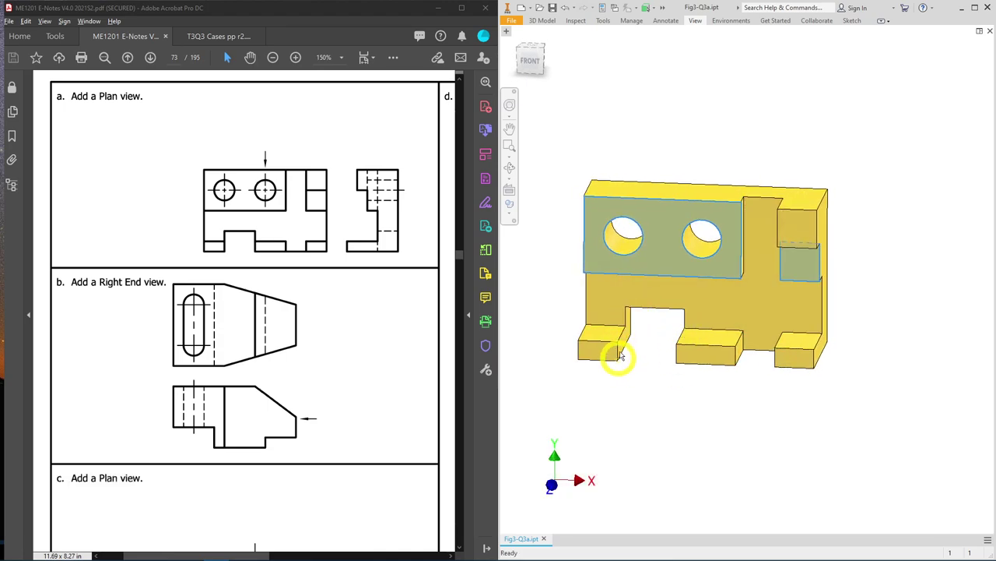
# Step: Examine the model squarely from the Front view and the Right view, checking the stepped profile
pyautogui.click(525, 62)
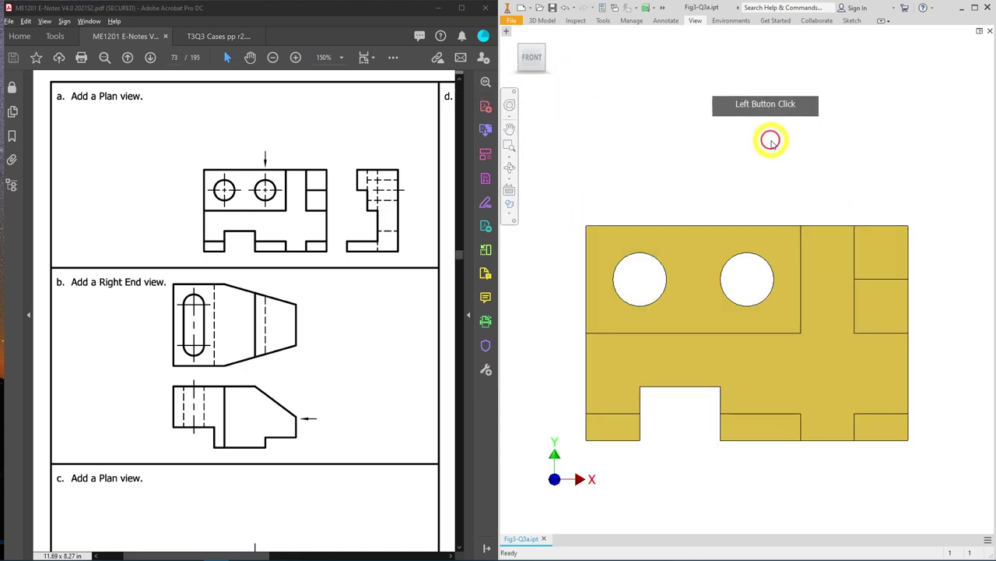
pyautogui.click(555, 56)
pyautogui.click(510, 209)
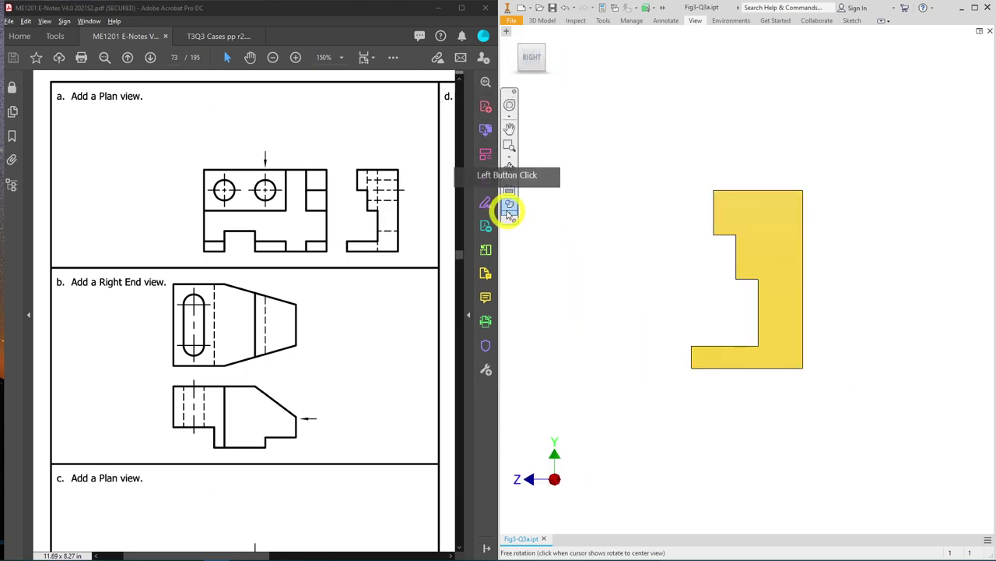
pyautogui.click(574, 256)
pyautogui.click(667, 249)
pyautogui.click(736, 245)
pyautogui.click(619, 267)
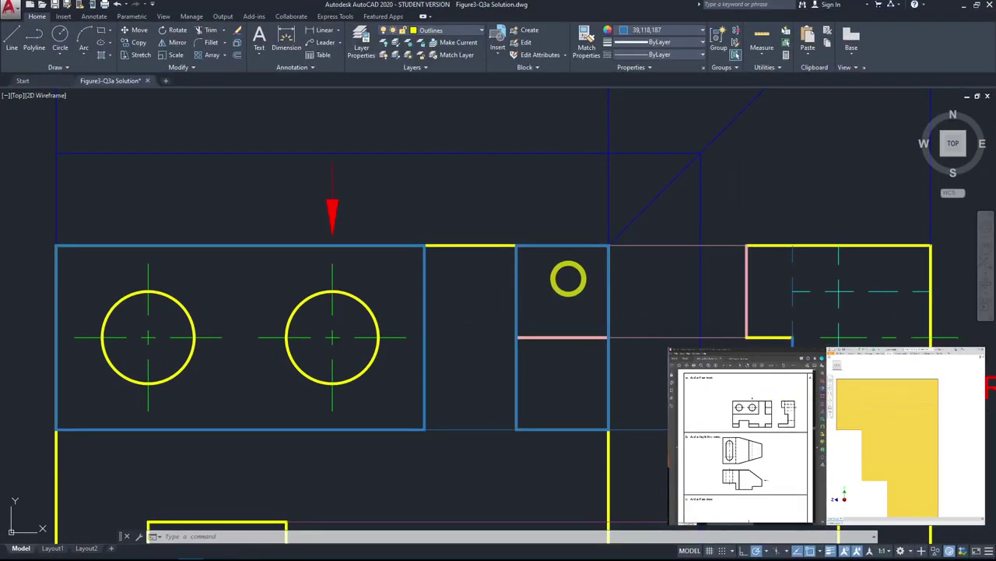
# Step: Switch to the AutoCAD drawing and examine the right end view's upper hidden line and lower vertical edge against the front view
pyautogui.moveTo(589, 249); pyautogui.dragTo(519, 148, button='middle')
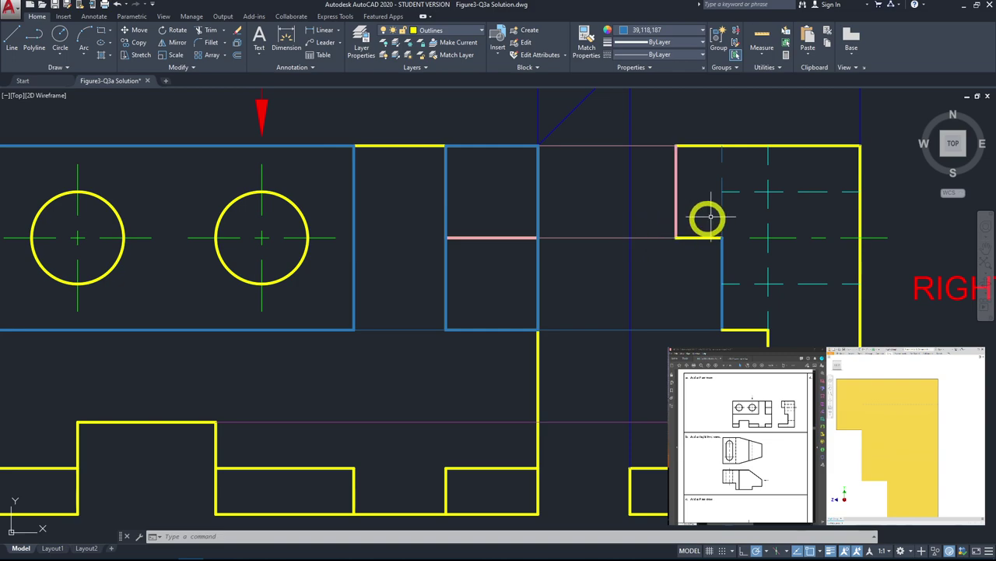
pyautogui.click(723, 153)
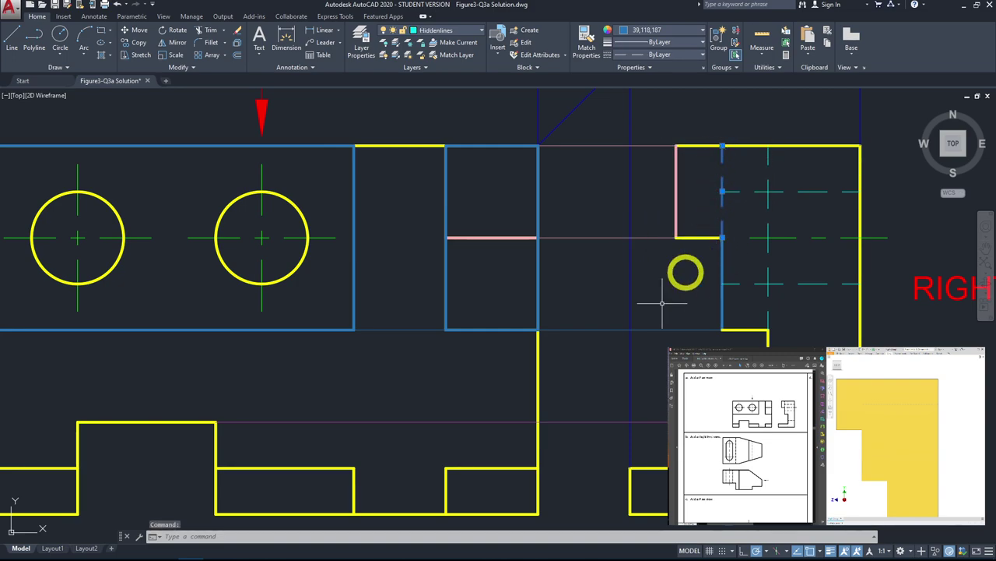
pyautogui.press('Escape')
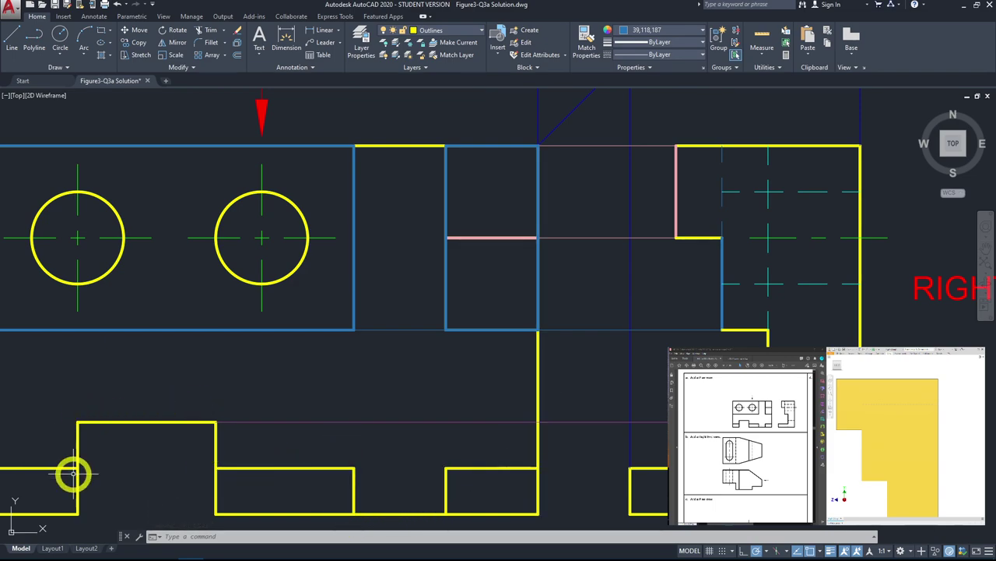
pyautogui.scroll(3, 225, 335)
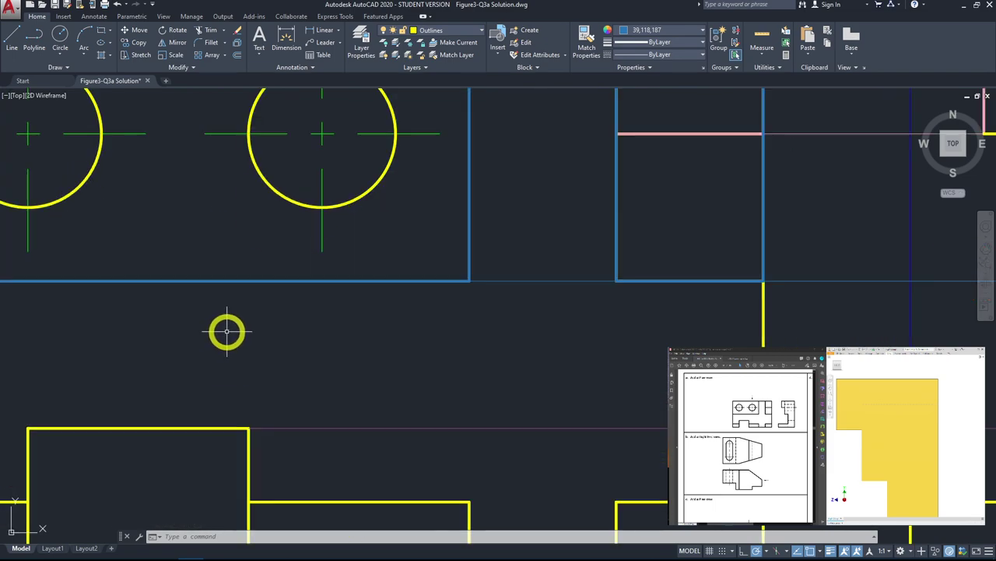
pyautogui.scroll(-5, 238, 341)
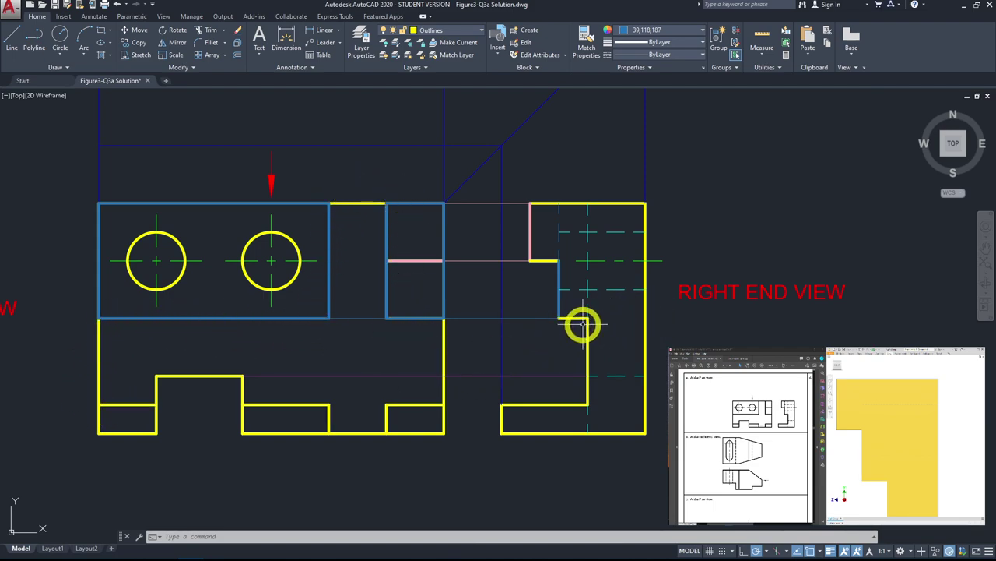
pyautogui.click(585, 346)
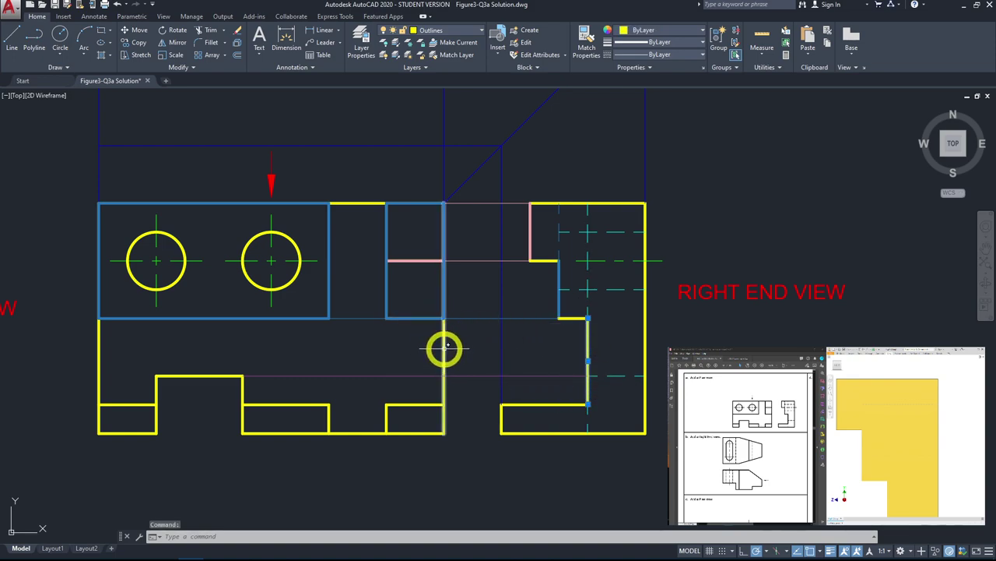
pyautogui.hotkey('shift', 'Escape')
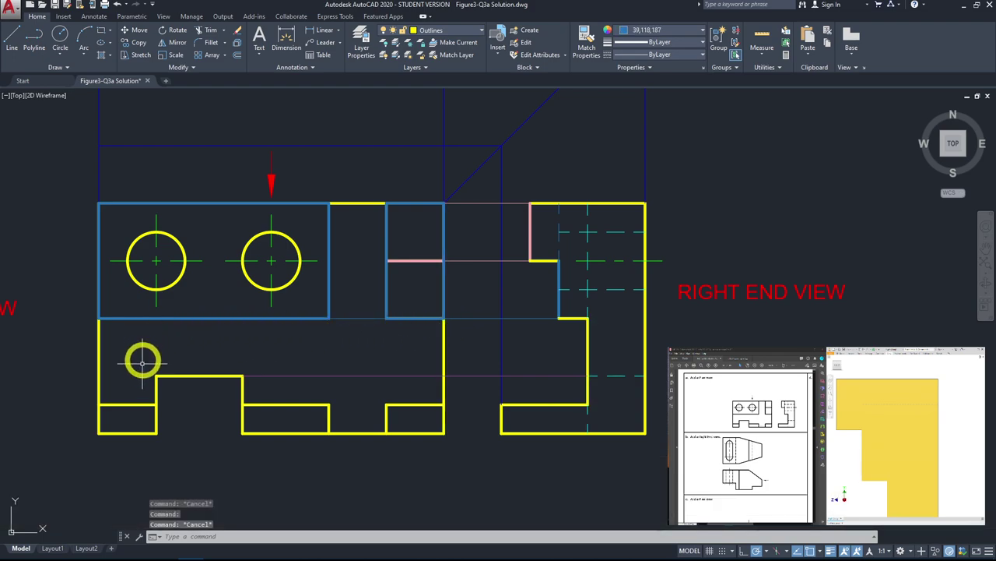
pyautogui.click(589, 333)
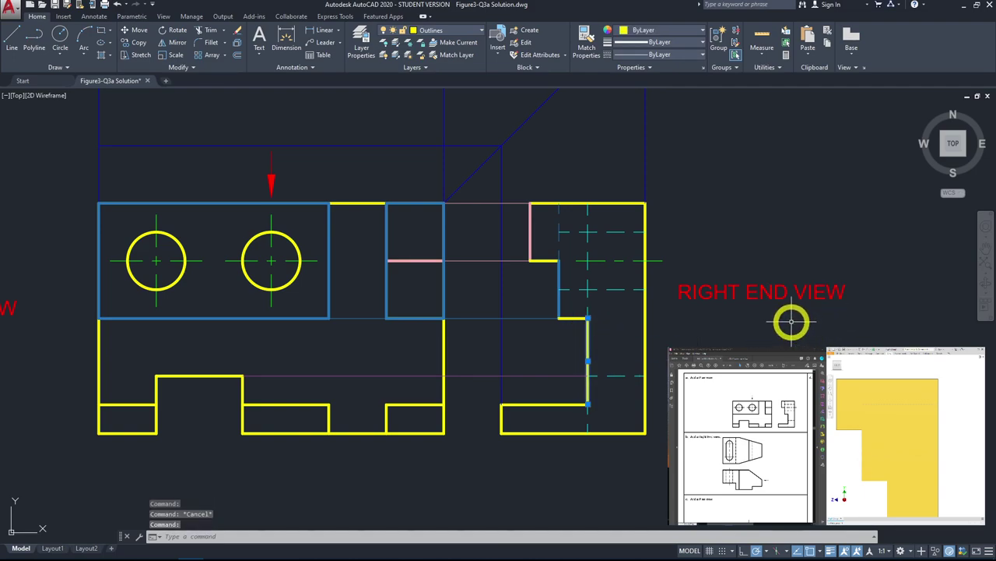
pyautogui.press('Escape')
pyautogui.middleClick(712, 228)
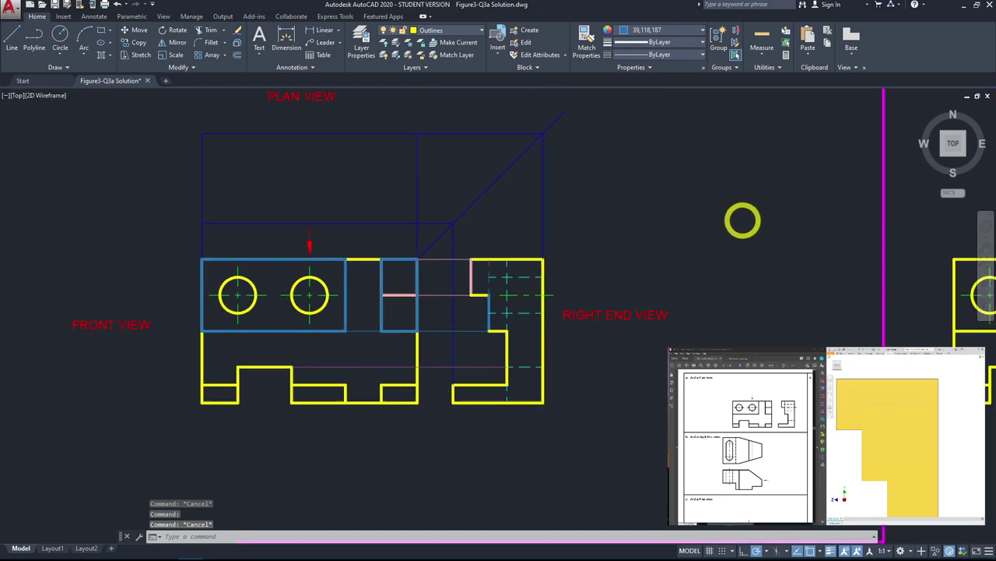
pyautogui.scroll(4, 355, 315)
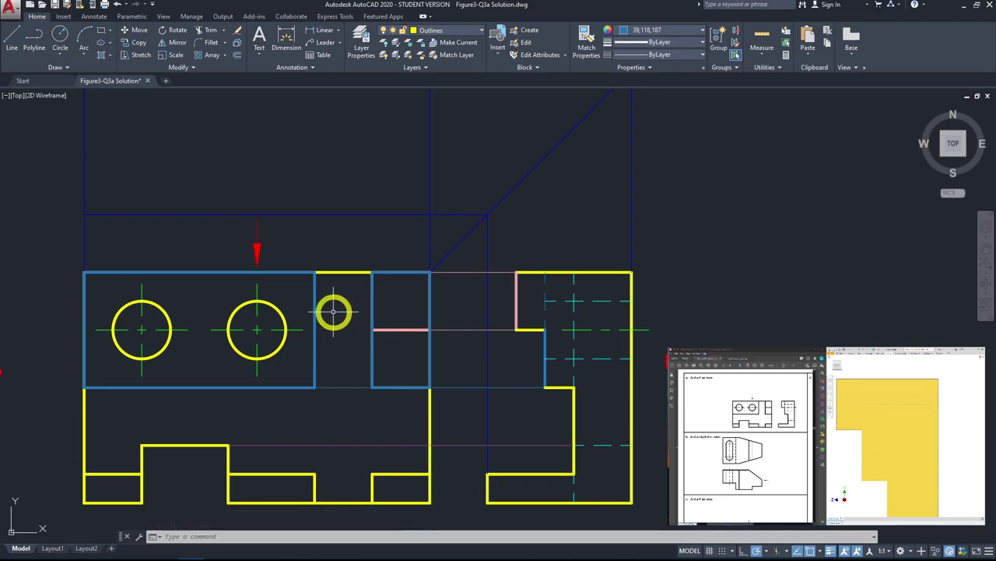
# Step: On layer Constructionlines in colour 247,171,174, project the left edge of the front view's upper-right block up to the plan view's top line
pyautogui.click(10, 49)
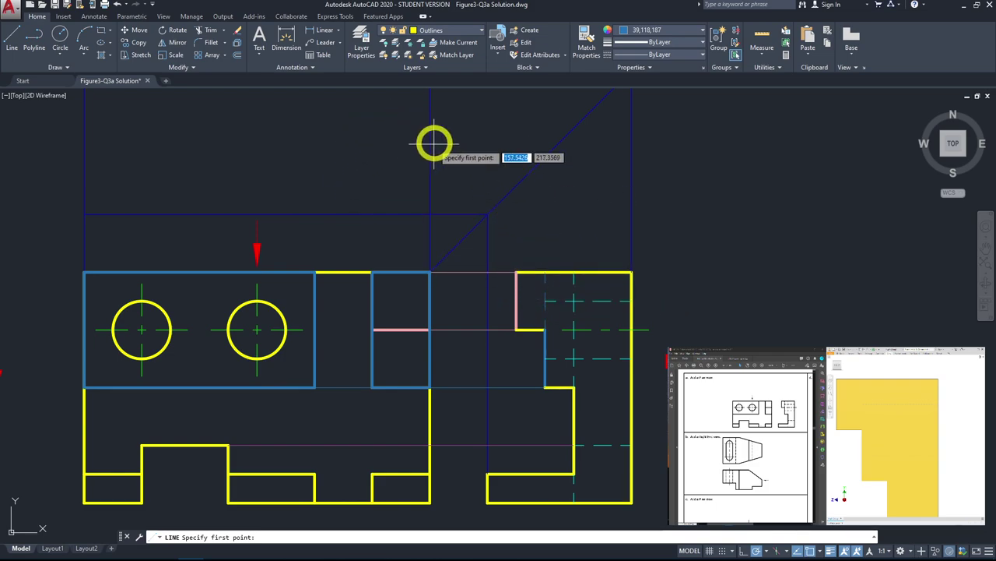
pyautogui.click(14, 43)
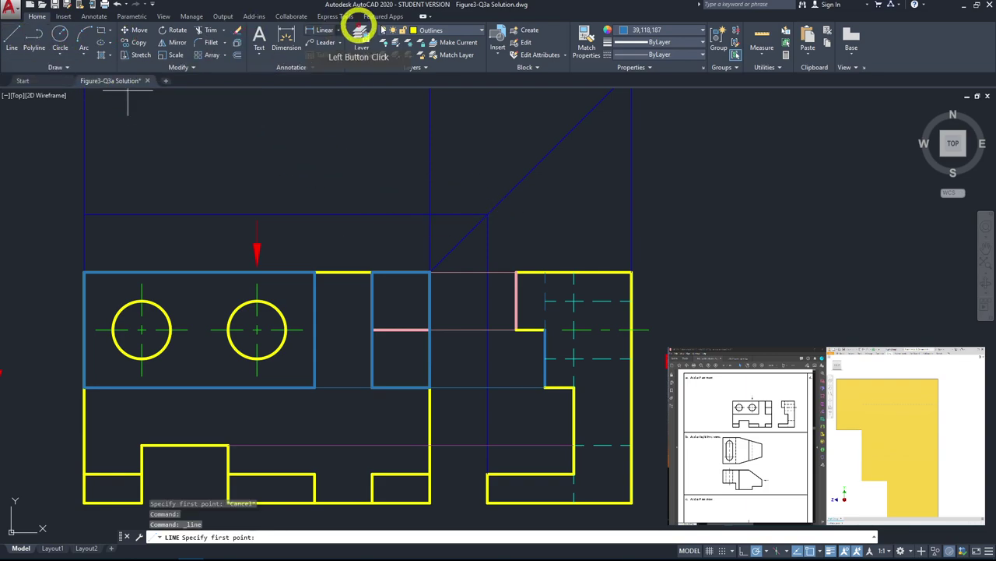
pyautogui.click(469, 31)
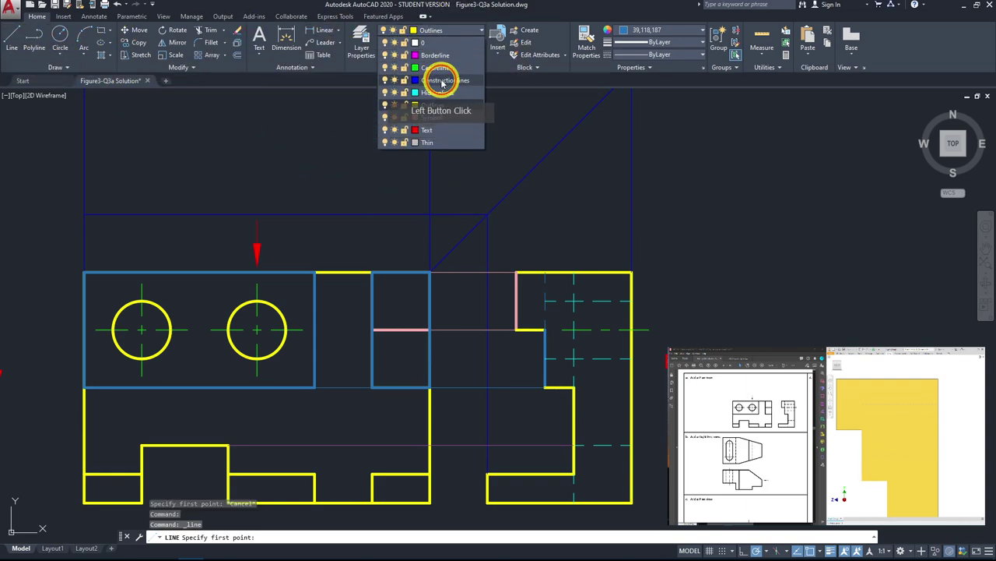
pyautogui.click(442, 81)
pyautogui.click(662, 29)
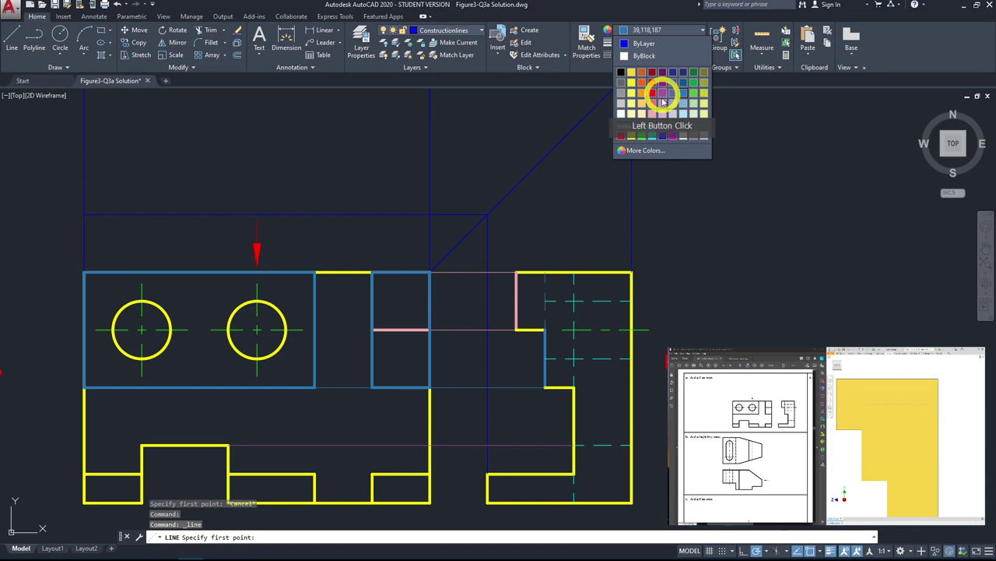
pyautogui.click(653, 114)
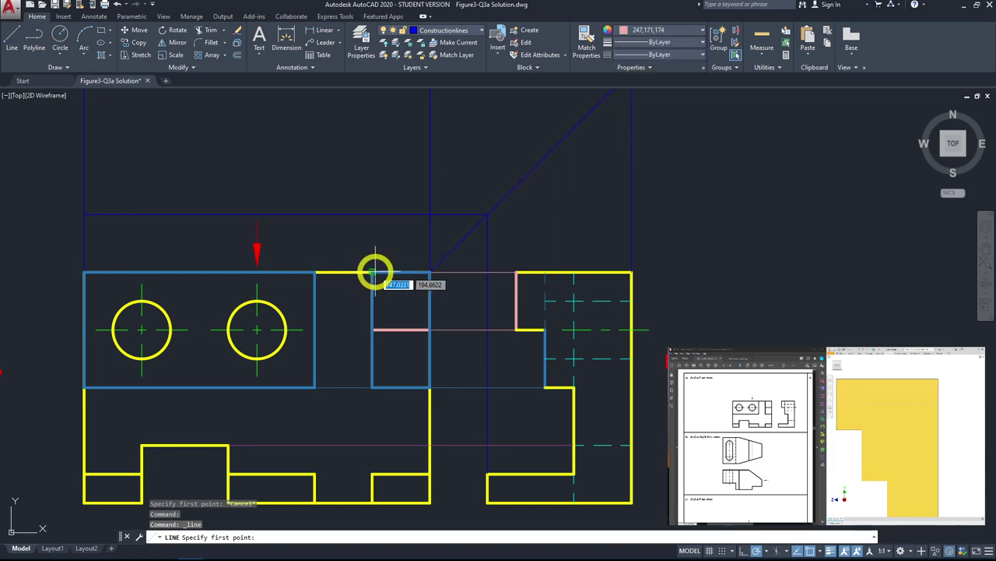
pyautogui.click(375, 270)
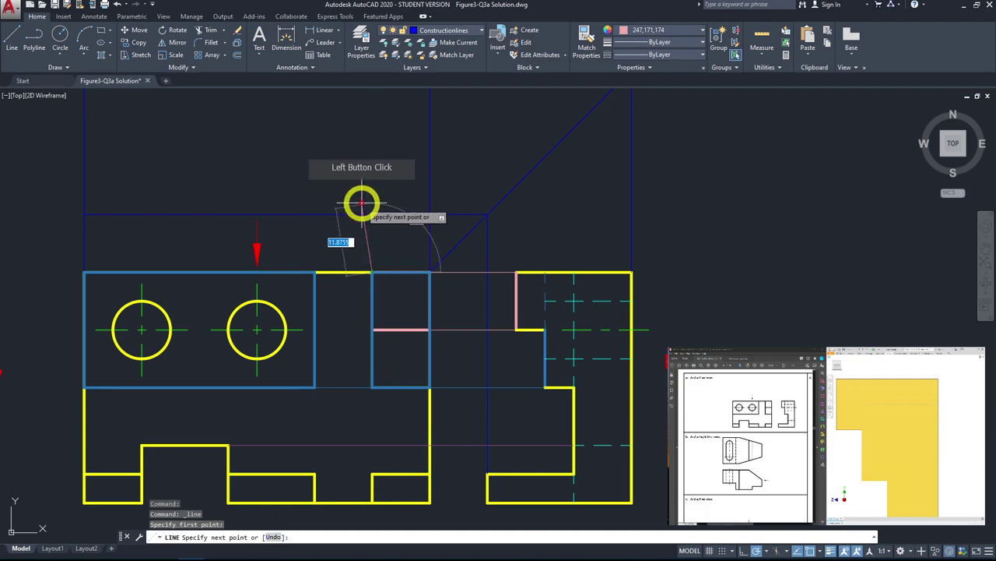
pyautogui.moveTo(378, 104)
pyautogui.mouseDown(button='middle')
pyautogui.moveTo(379, 182)
pyautogui.moveTo(389, 151)
pyautogui.mouseUp(button='middle')
pyautogui.click(371, 134)
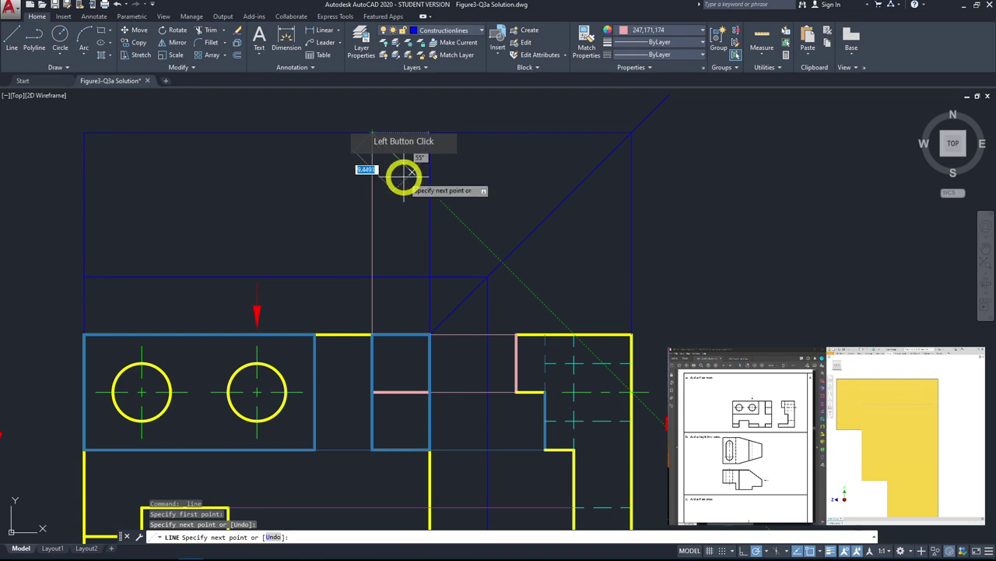
pyautogui.press('space')
# Step: Project the right edge of the front view's upper-right block vertically up to the plan view's top line
pyautogui.press('space')
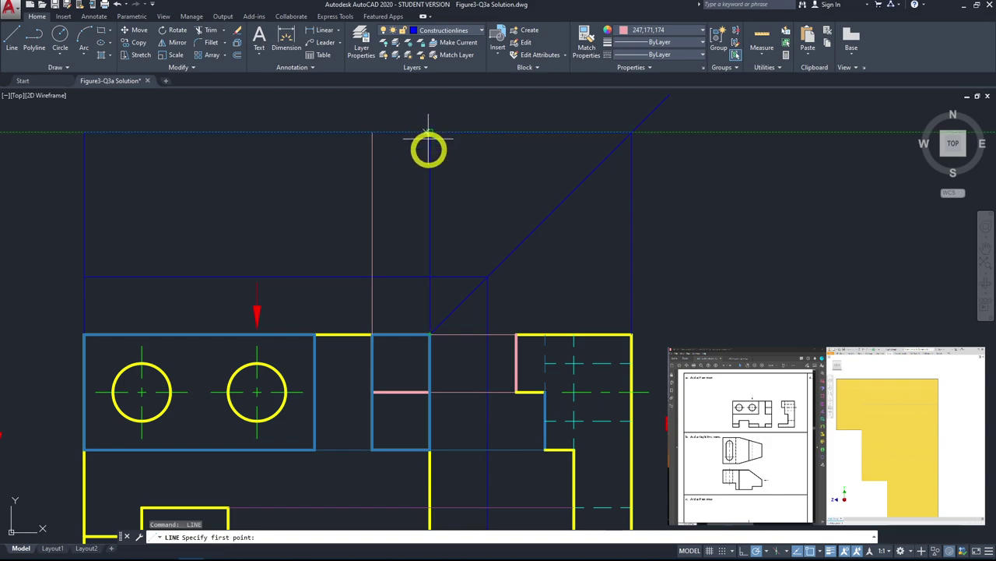
pyautogui.click(429, 334)
pyautogui.click(429, 133)
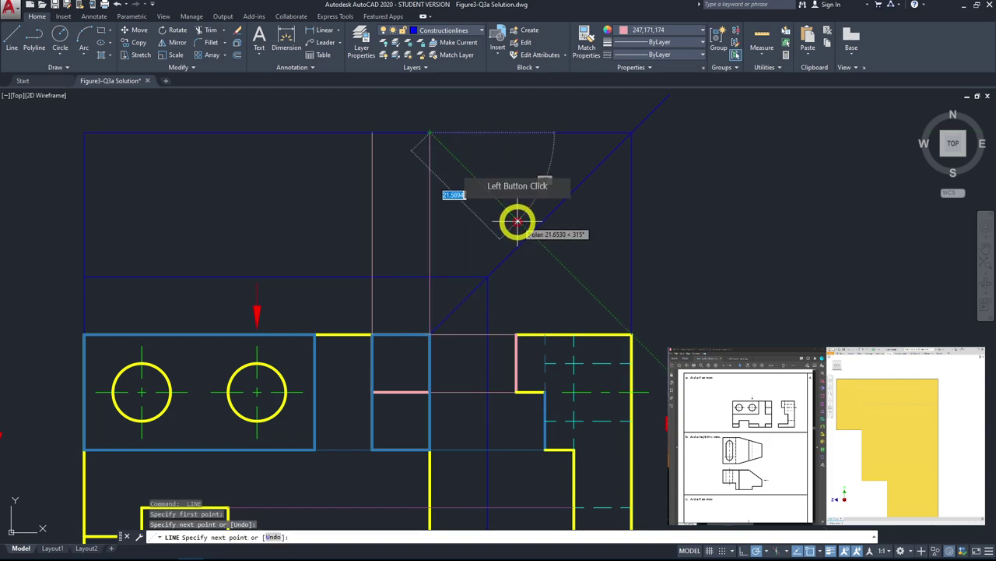
pyautogui.press('Escape')
# Step: Project the right end view's upper-left corner up to the 45° mitre line and across to the upper-right block's left projection line
pyautogui.press('space')
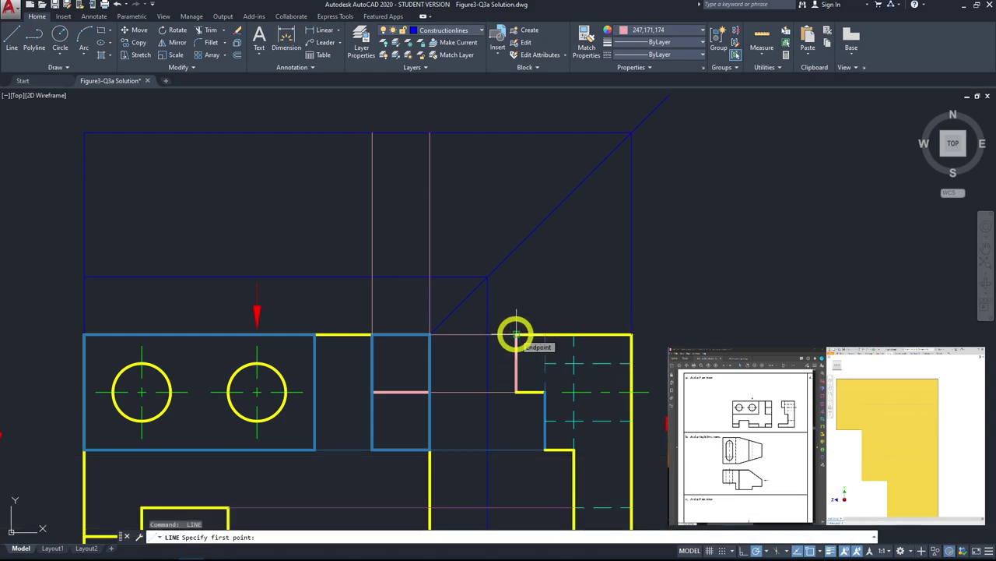
pyautogui.click(516, 335)
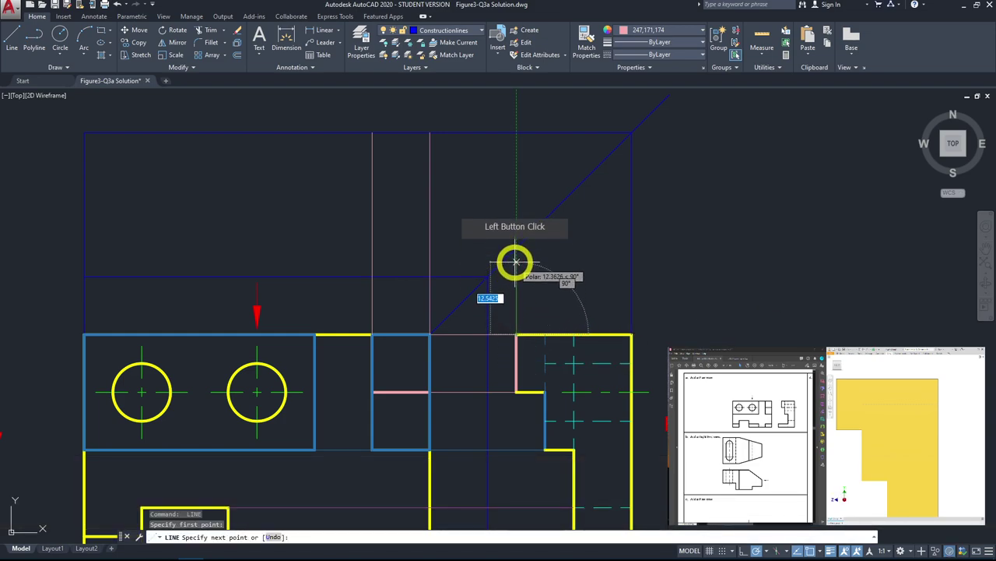
pyautogui.click(484, 250)
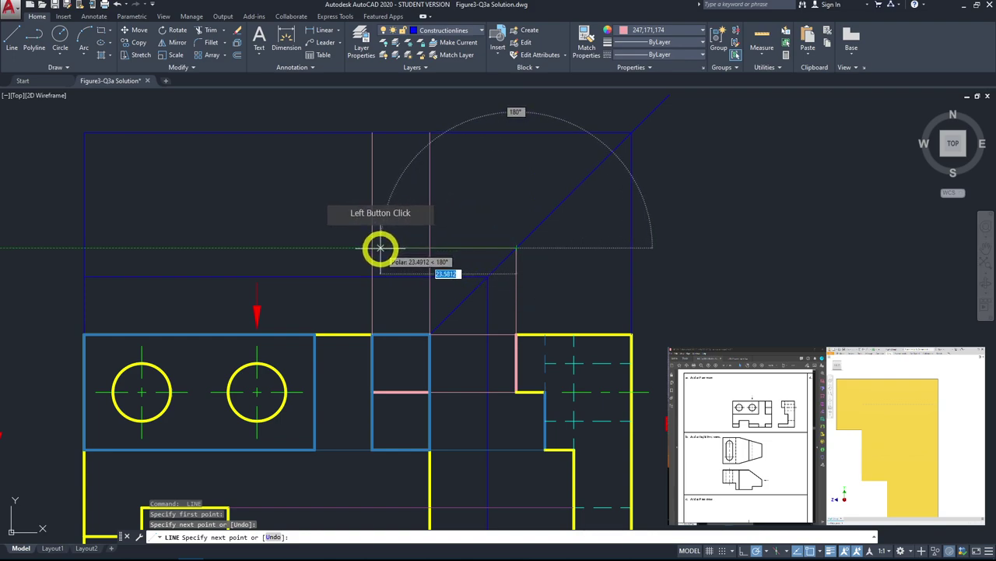
pyautogui.click(372, 249)
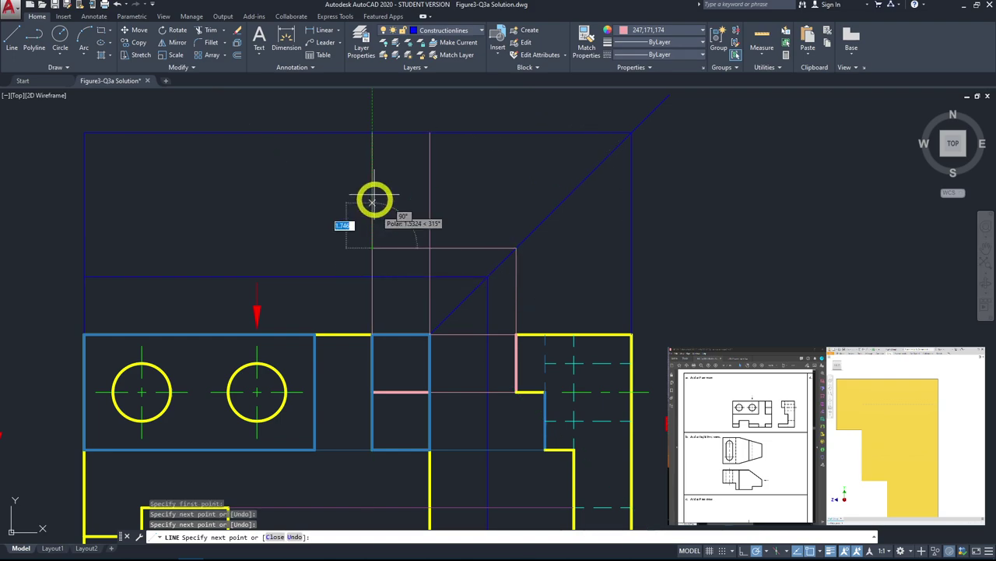
pyautogui.press('space')
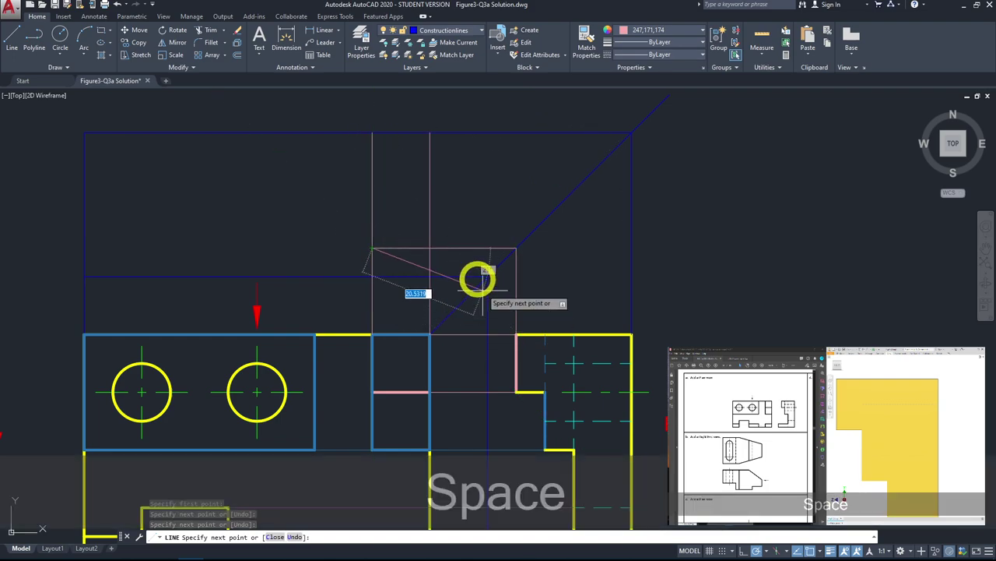
# Step: Project the right end view's upper hidden vertical line up to the 45° mitre line and across to the upper-right block's left projection line
pyautogui.press('space')
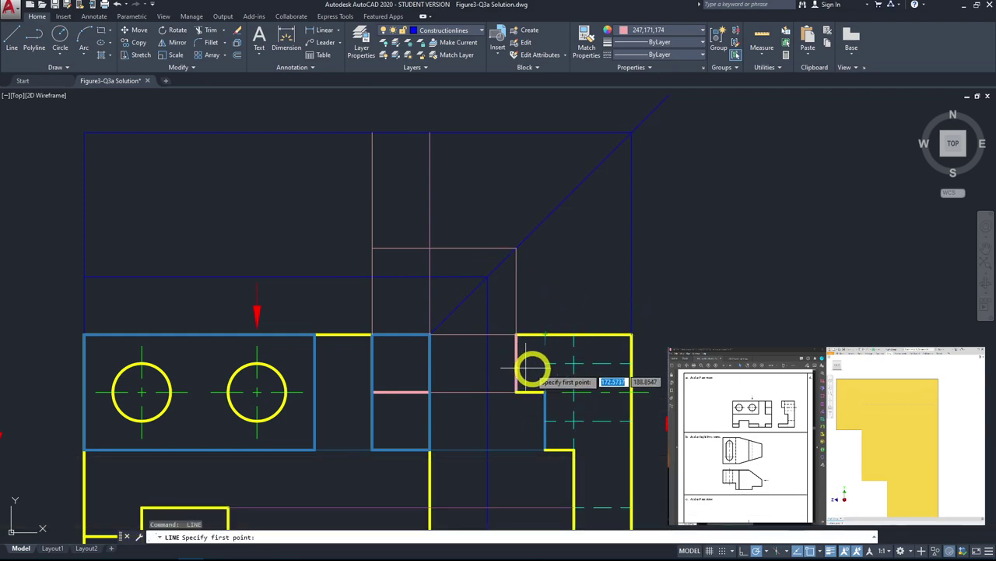
pyautogui.click(546, 335)
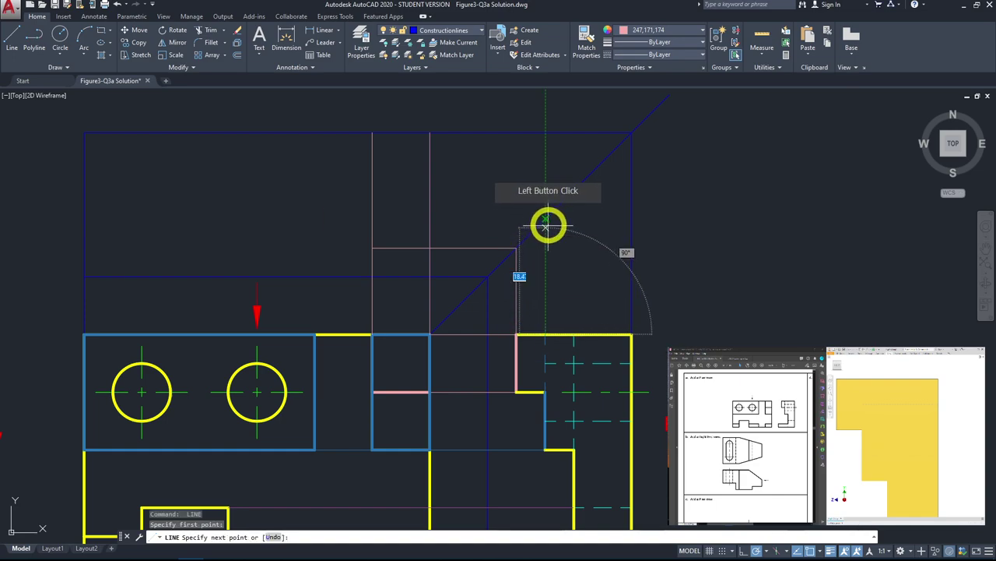
pyautogui.click(373, 219)
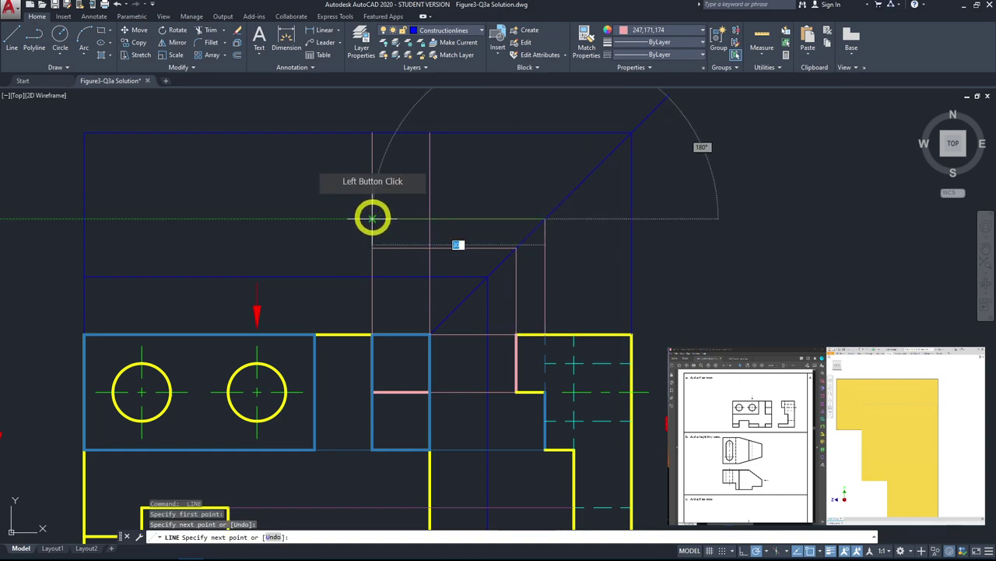
pyautogui.click(373, 247)
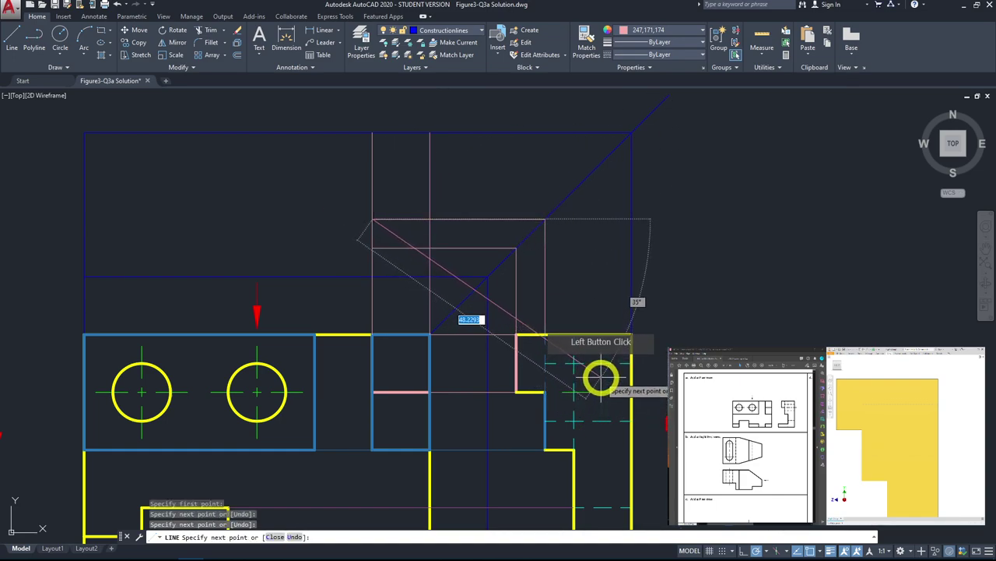
pyautogui.press('Escape')
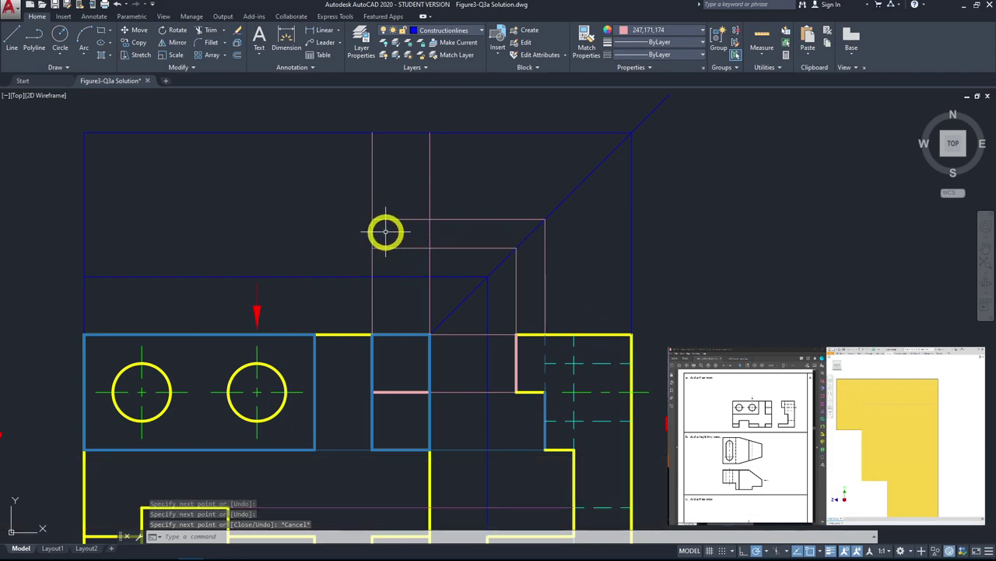
# Step: Shorten the upper-right block's two vertical projection lines to end at the upper horizontal projection line
pyautogui.click(432, 184)
pyautogui.click(370, 158)
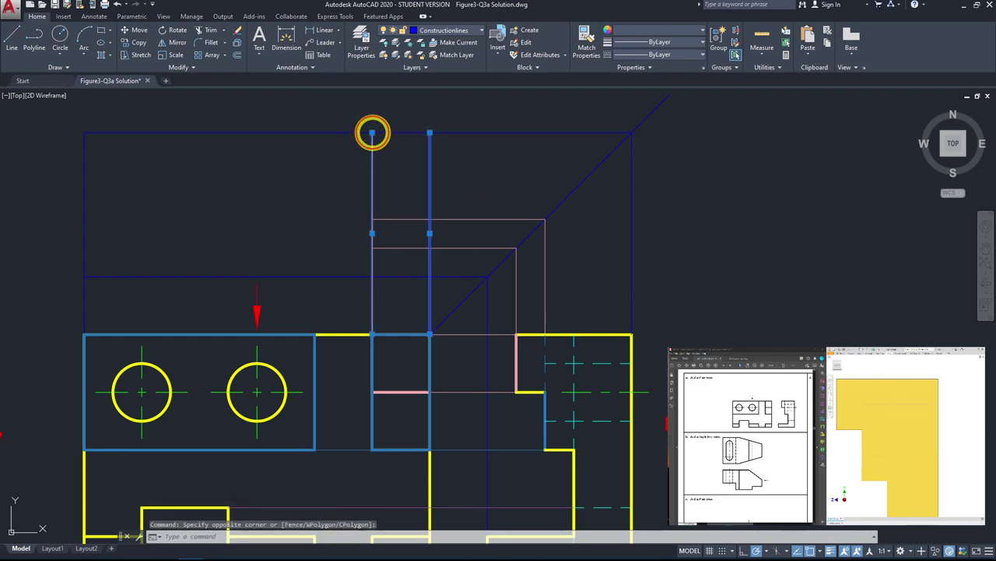
pyautogui.click(372, 134)
pyautogui.click(373, 220)
pyautogui.click(429, 134)
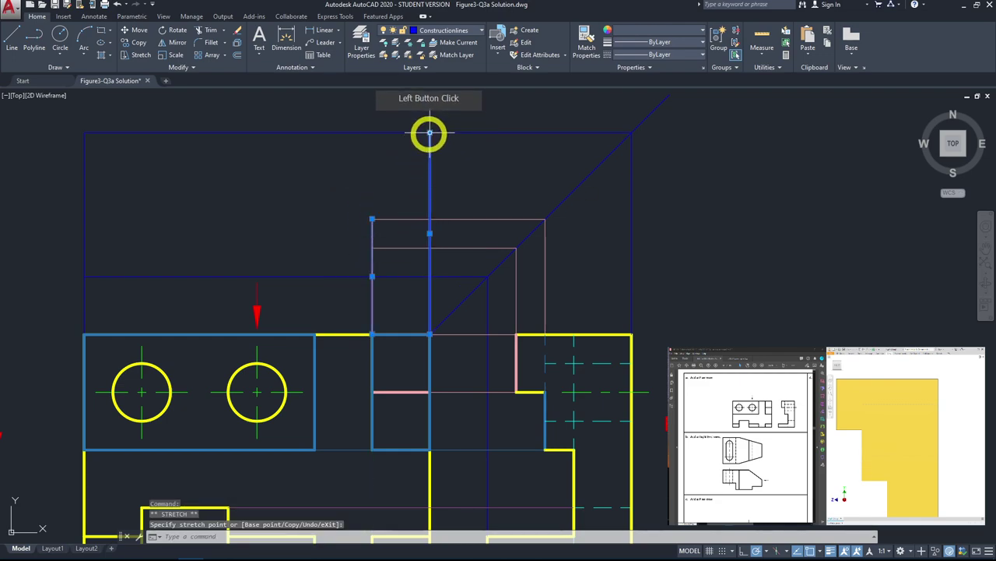
pyautogui.click(430, 219)
pyautogui.click(496, 210)
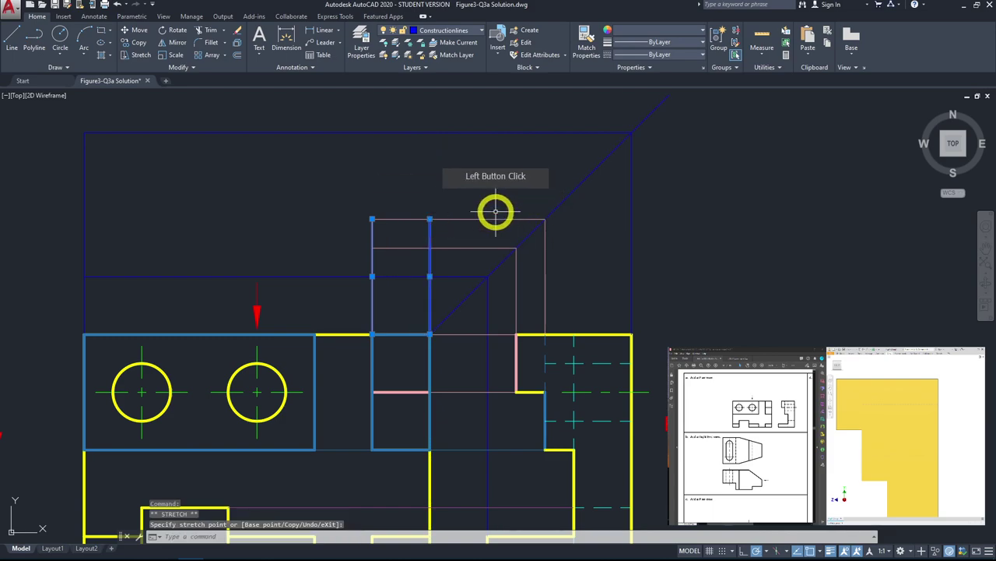
pyautogui.press('Escape')
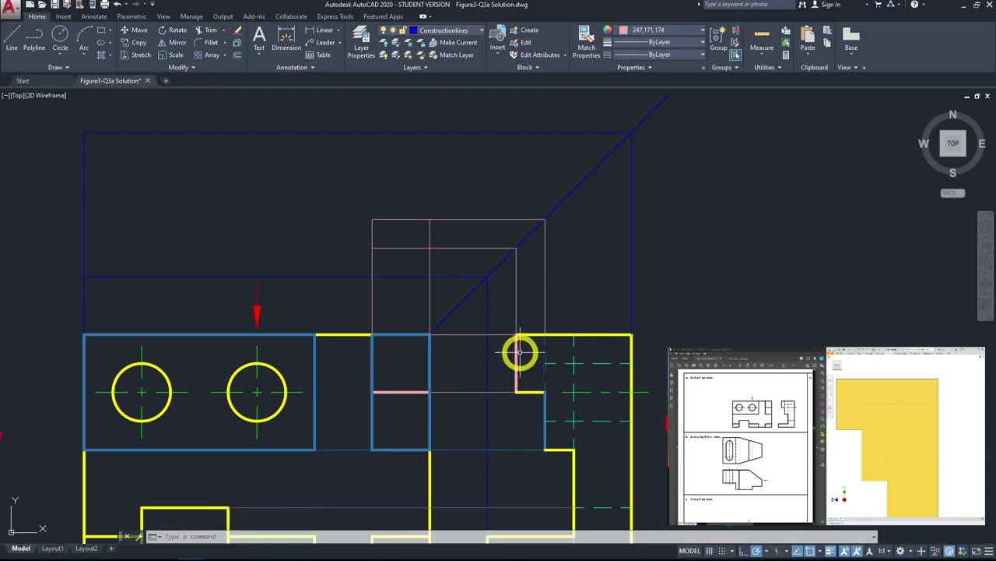
# Step: On layer Outlines, trace the left, lower and right edges of the small rectangle formed by the pink projection lines in the plan view
pyautogui.scroll(-2, 520, 352)
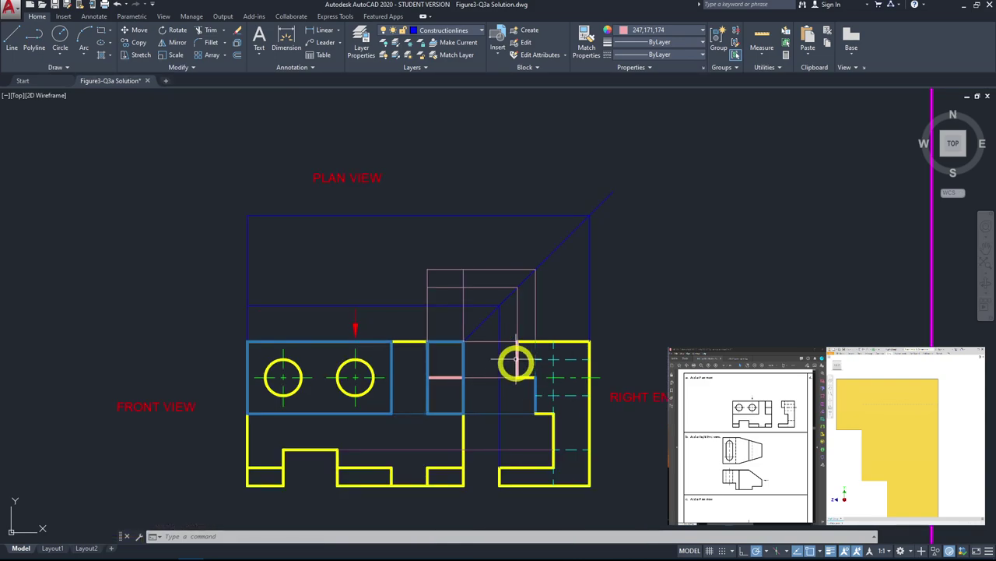
pyautogui.scroll(4, 436, 277)
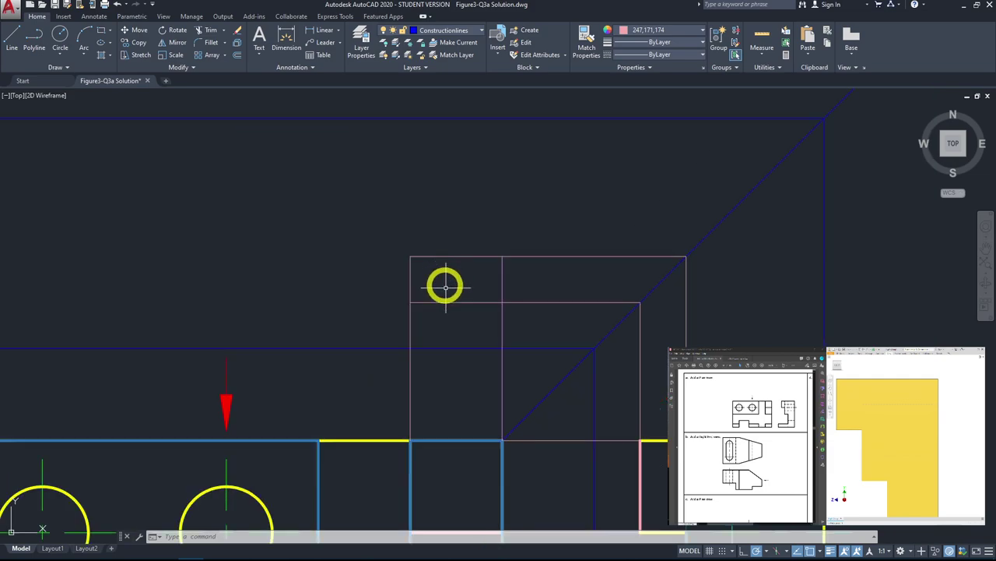
pyautogui.scroll(-2, 467, 393)
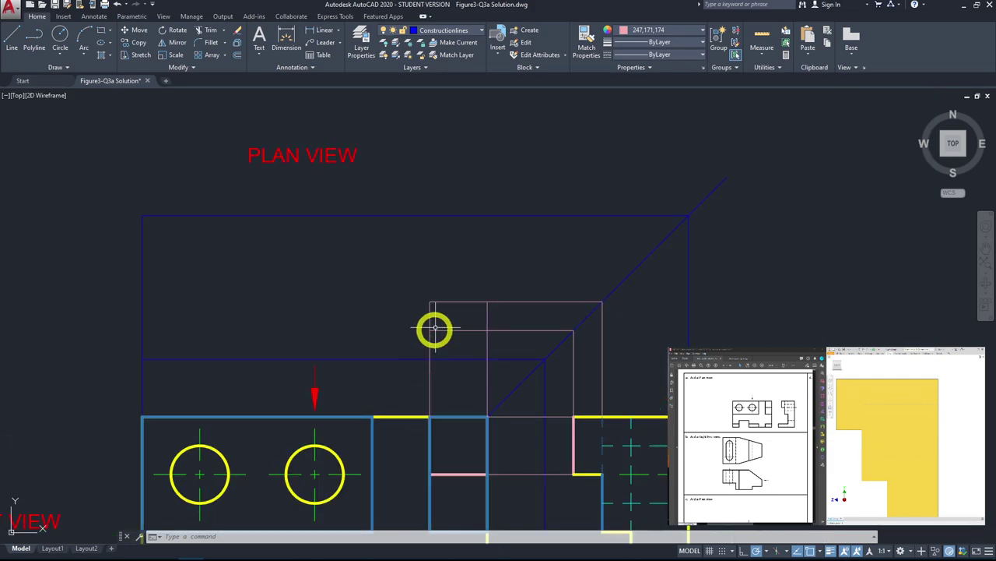
pyautogui.click(570, 422)
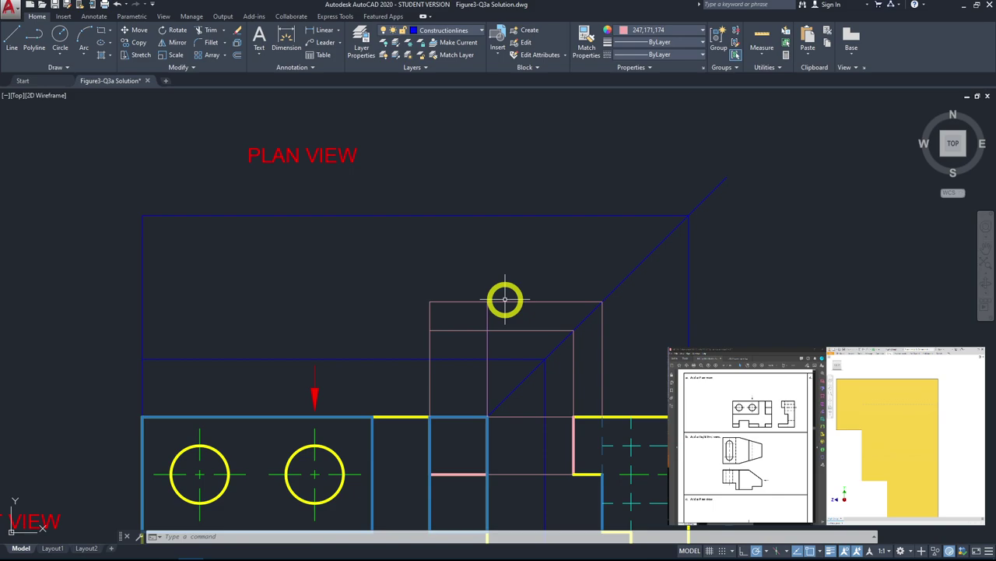
pyautogui.click(12, 35)
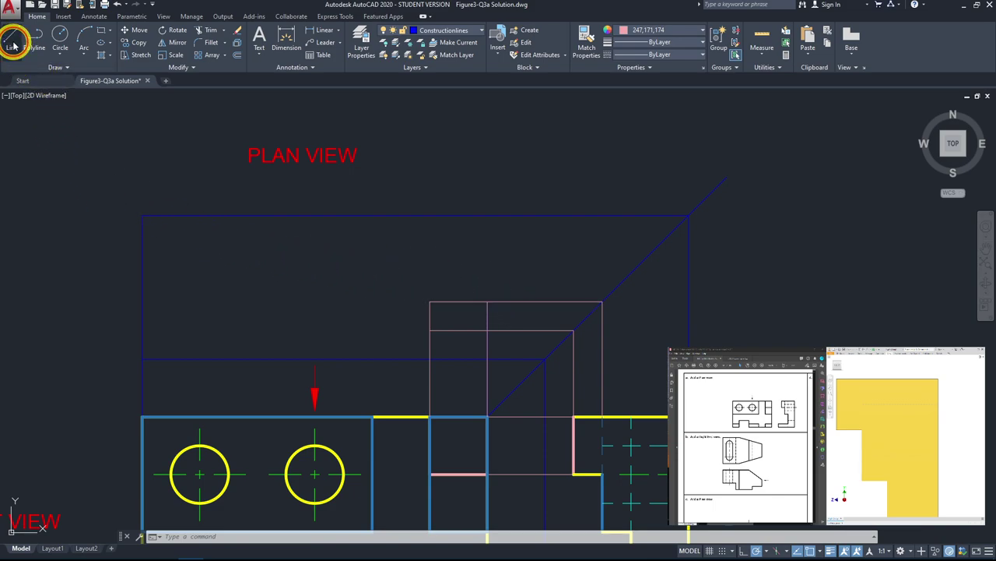
pyautogui.click(460, 31)
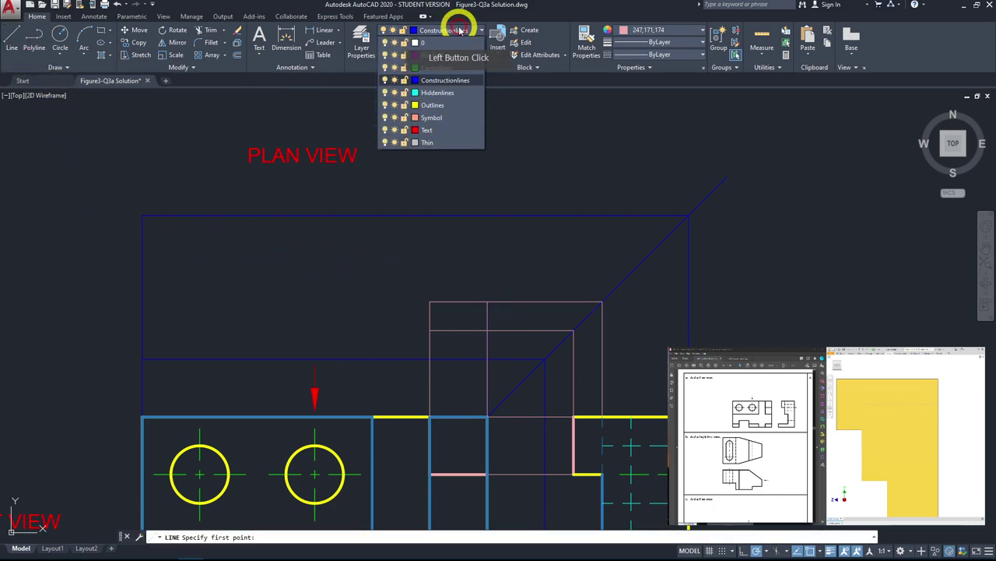
pyautogui.click(436, 105)
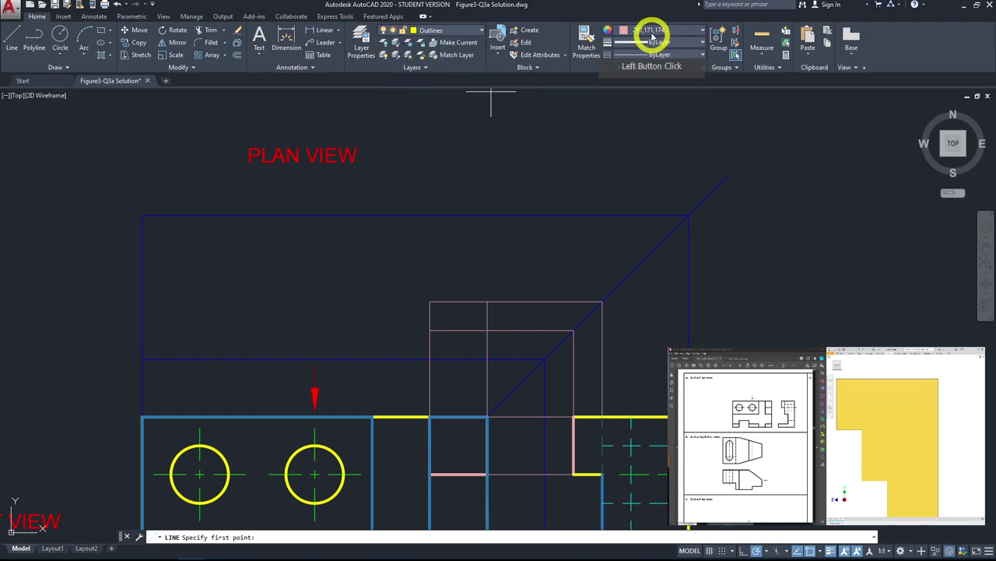
pyautogui.click(429, 302)
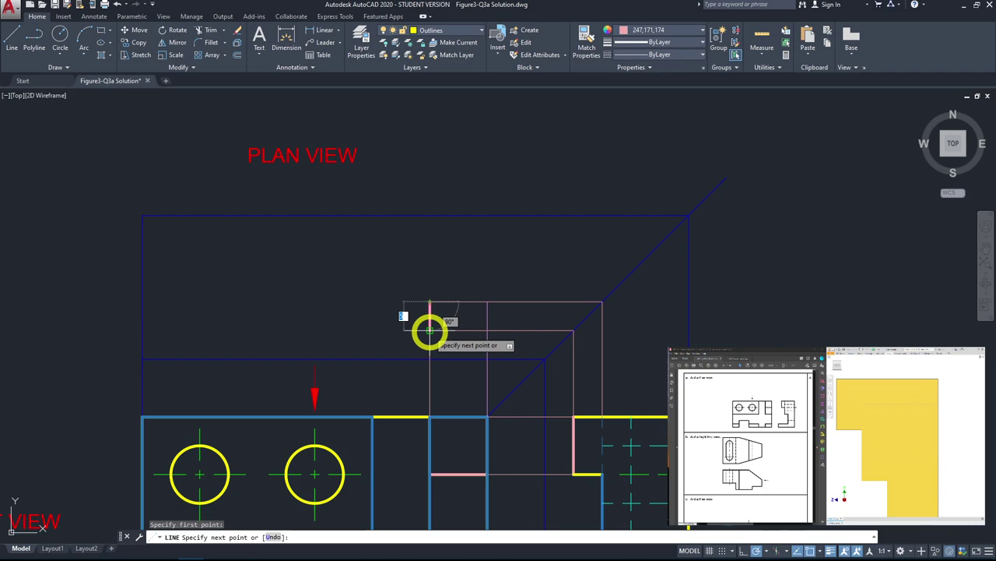
pyautogui.click(430, 330)
pyautogui.click(487, 330)
pyautogui.click(488, 303)
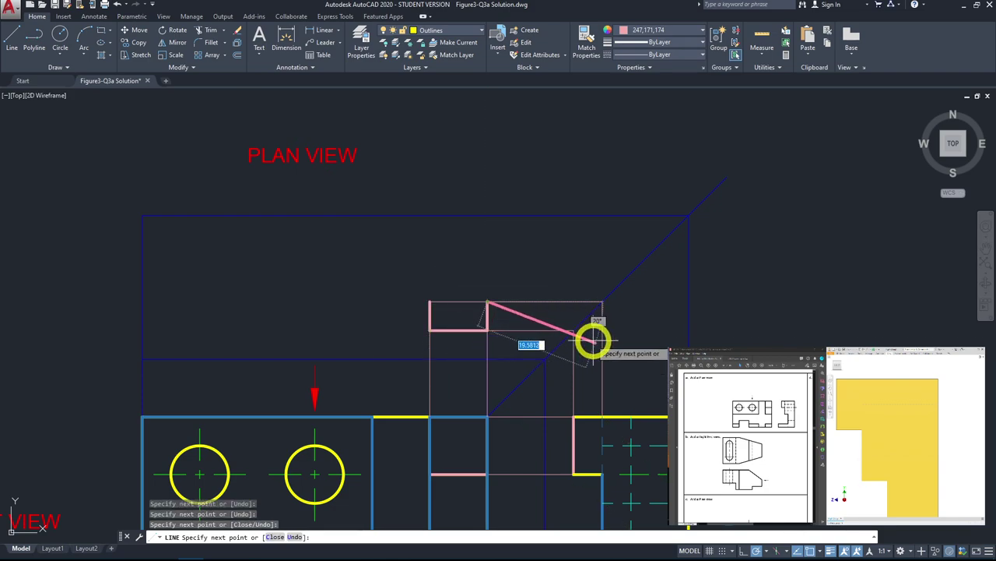
# Step: Close the small plan-view rectangle with a line along its top edge
pyautogui.scroll(2, 596, 343)
pyautogui.moveTo(541, 356); pyautogui.dragTo(530, 249, button='middle')
pyautogui.scroll(-2, 442, 182)
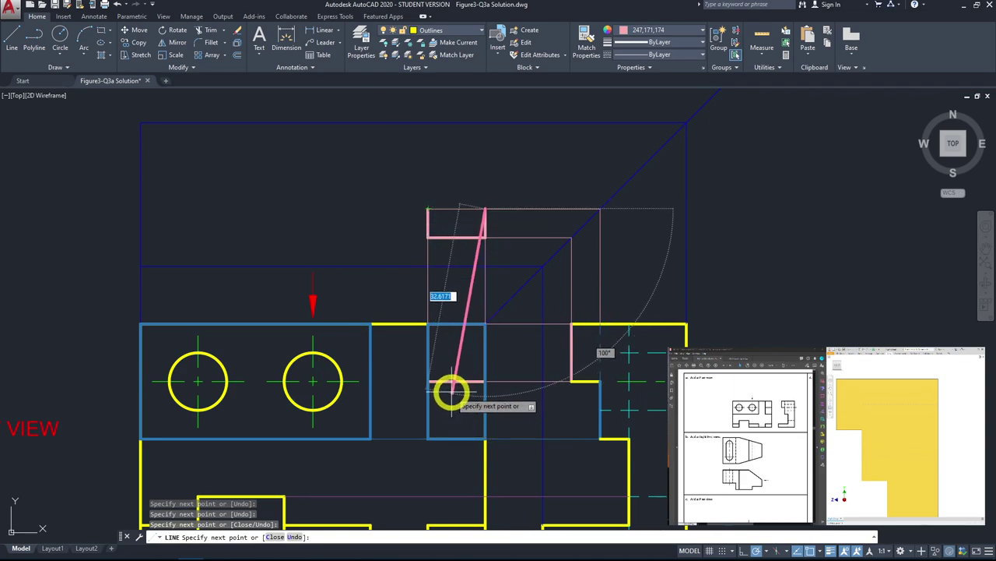
pyautogui.click(428, 210)
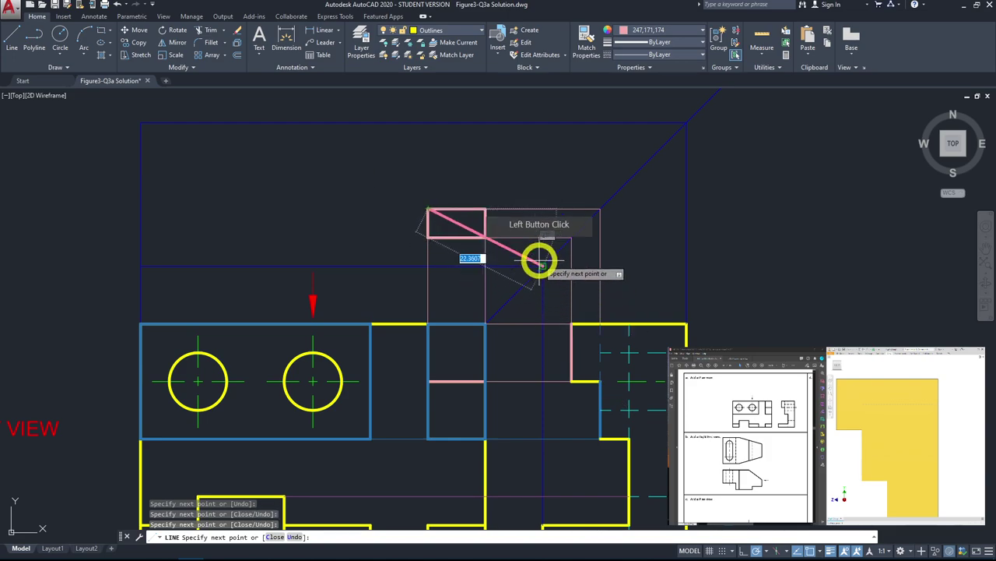
pyautogui.press('Escape')
# Step: Move the top edge of the small plan-view rectangle to layer Hiddenlines
pyautogui.click(461, 209)
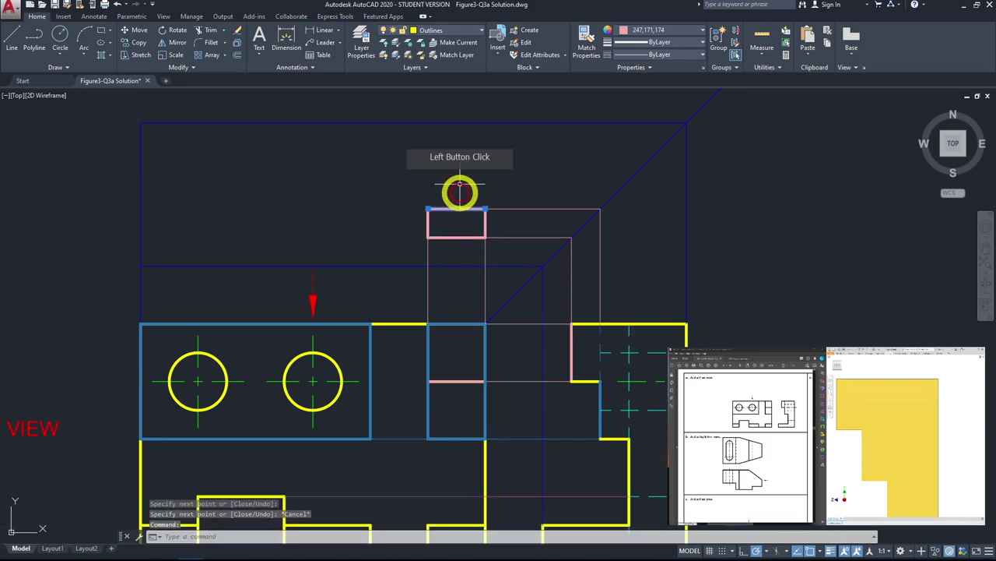
pyautogui.click(448, 29)
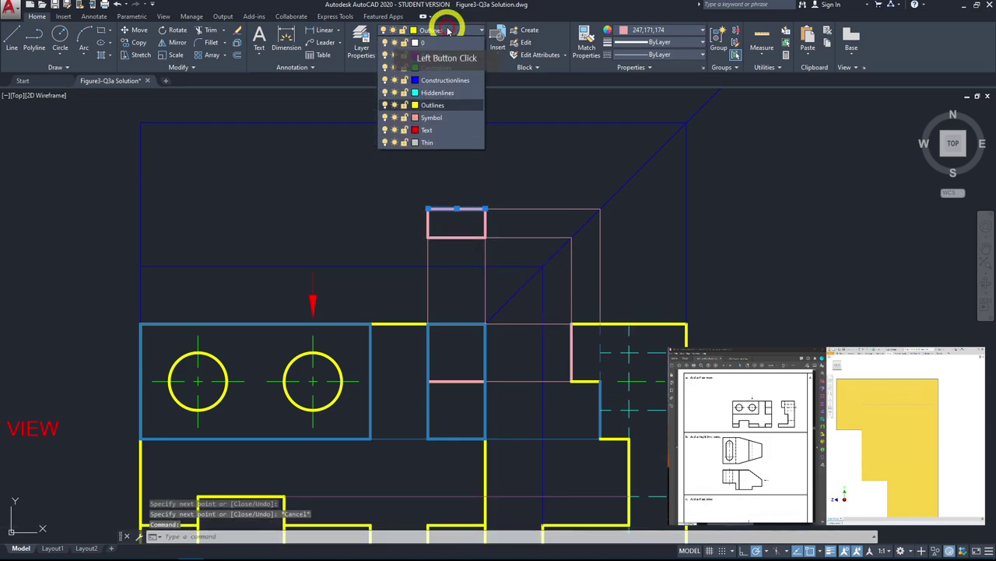
pyautogui.click(434, 92)
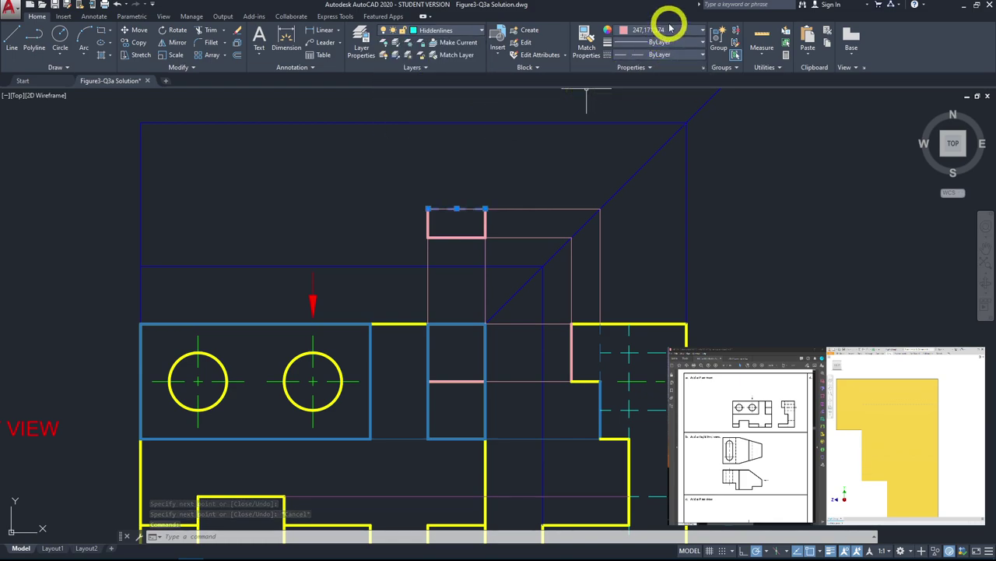
pyautogui.press('Escape')
# Step: Turn off layer Constructionlines to isolate the small plan-view rectangle
pyautogui.scroll(4, 584, 99)
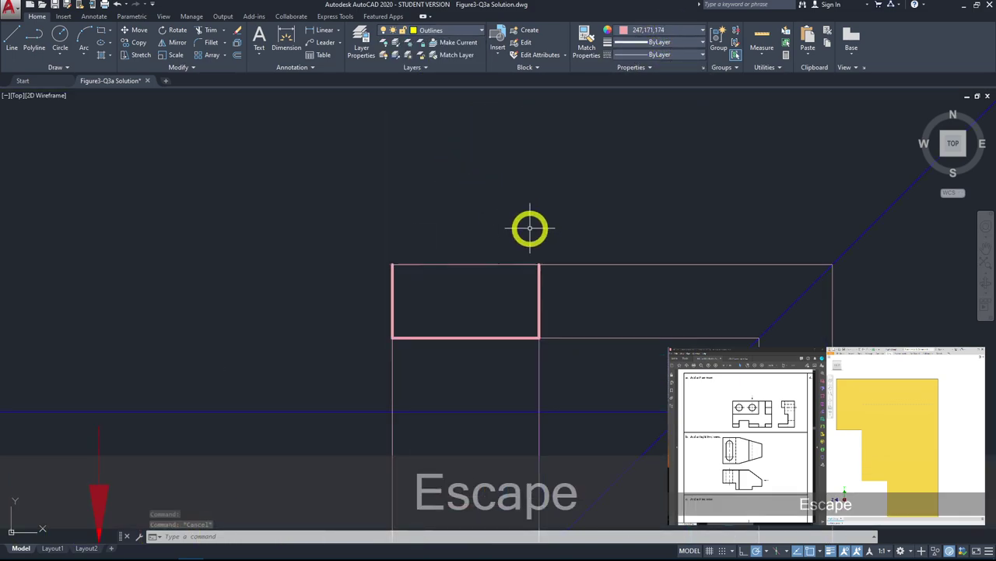
pyautogui.click(440, 33)
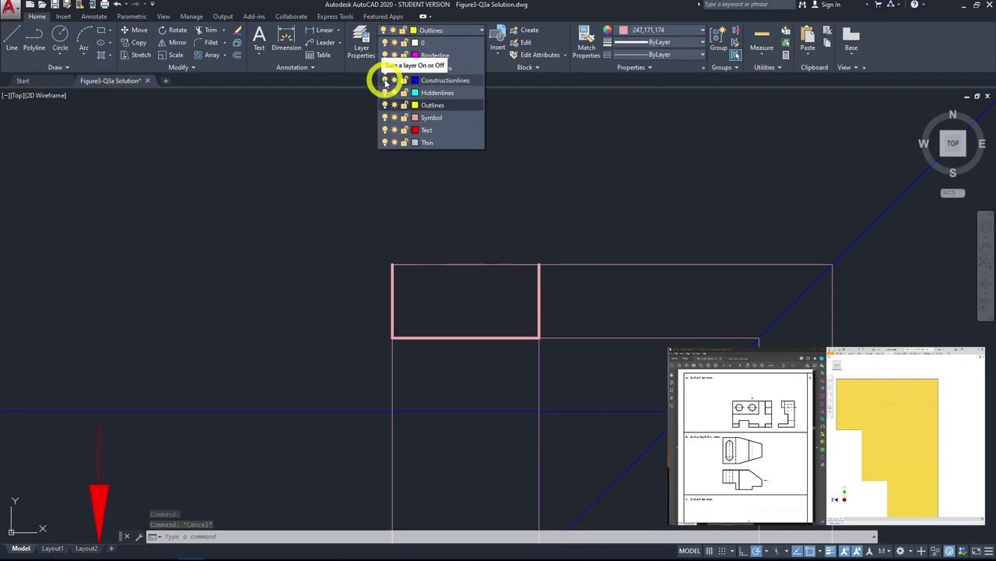
pyautogui.click(385, 81)
pyautogui.press('Escape')
pyautogui.scroll(-2, 592, 296)
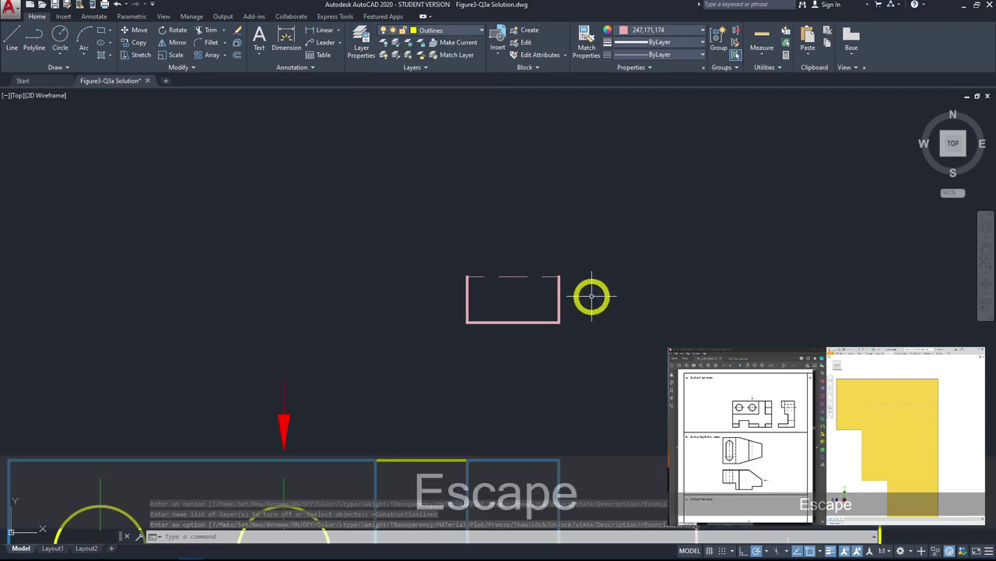
pyautogui.scroll(-2, 592, 296)
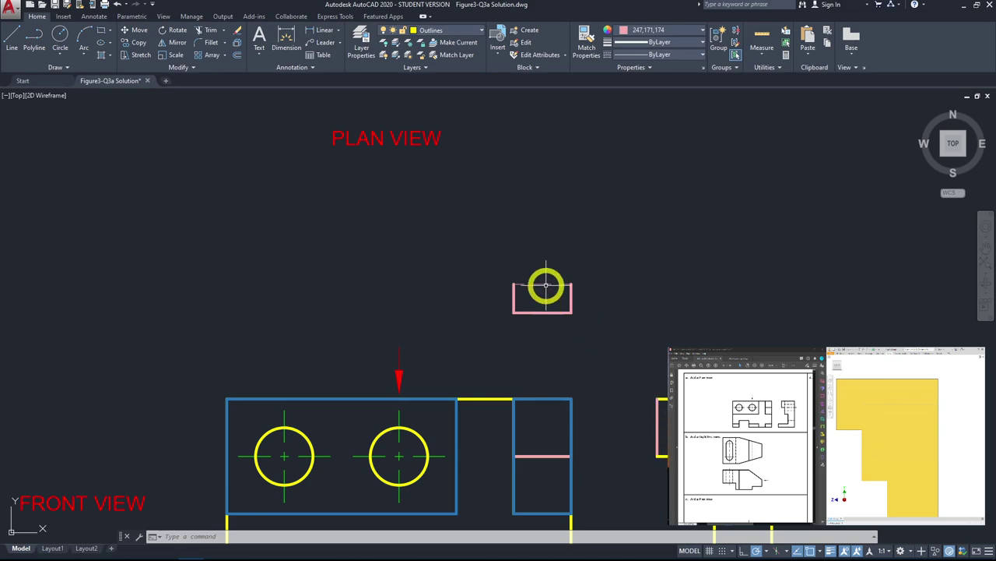
# Step: Match the properties of the plan-view rectangle's dashed top edge to the right end view's blue hidden line
pyautogui.write('ma')
pyautogui.press('space')
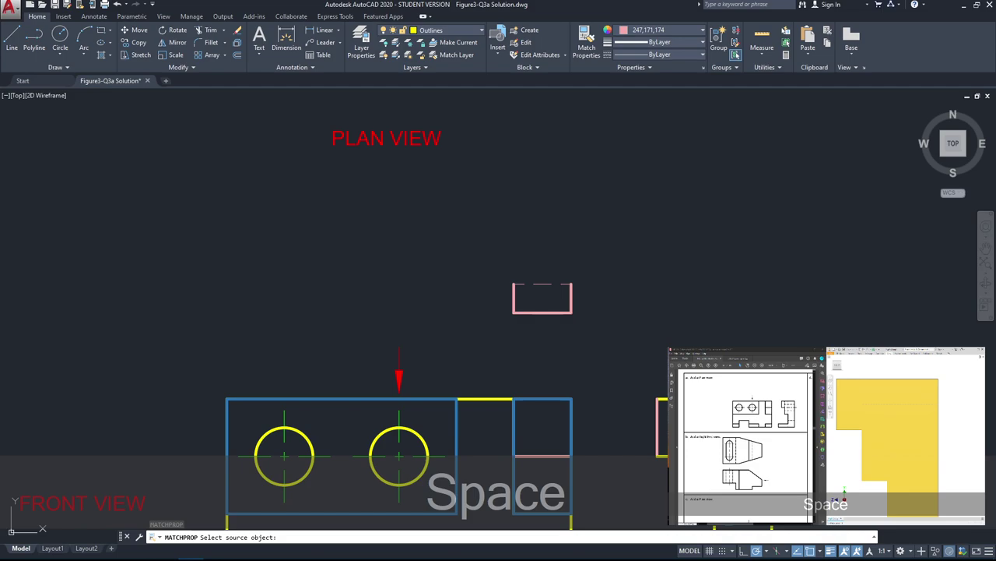
pyautogui.click(654, 390)
pyautogui.click(560, 263)
pyautogui.click(625, 312)
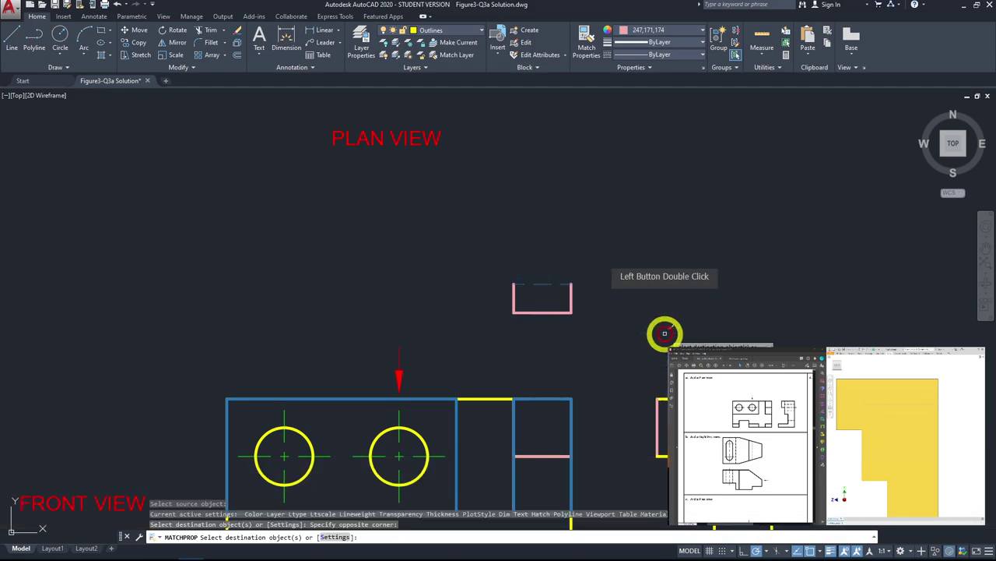
pyautogui.press('Escape')
# Step: Turn layer Constructionlines back on
pyautogui.moveTo(538, 440)
pyautogui.mouseDown(button='middle')
pyautogui.moveTo(538, 334)
pyautogui.moveTo(555, 326)
pyautogui.mouseUp(button='middle')
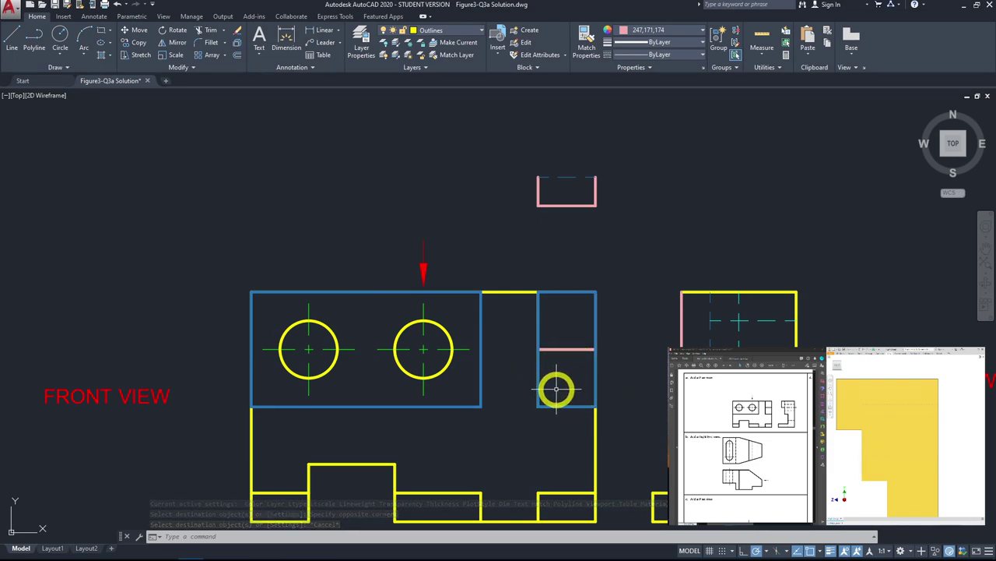
pyautogui.scroll(-2, 551, 345)
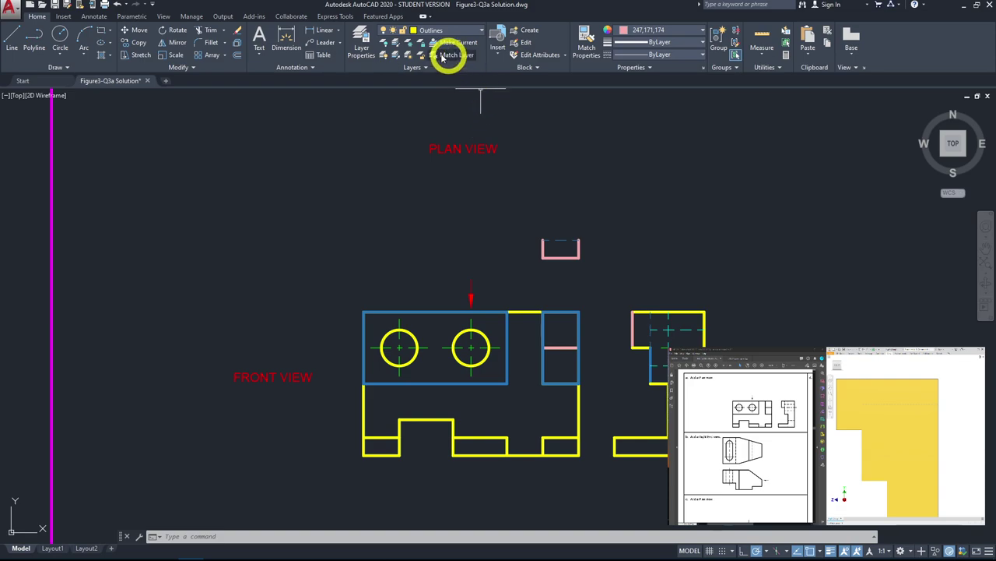
pyautogui.click(457, 31)
pyautogui.click(457, 31)
pyautogui.click(457, 30)
pyautogui.click(385, 81)
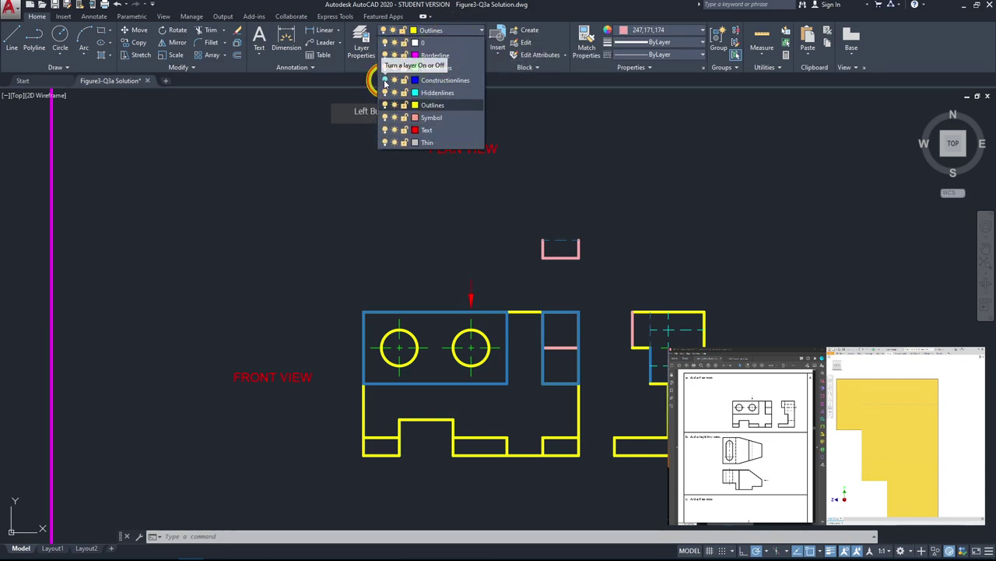
pyautogui.click(585, 170)
pyautogui.press('Escape')
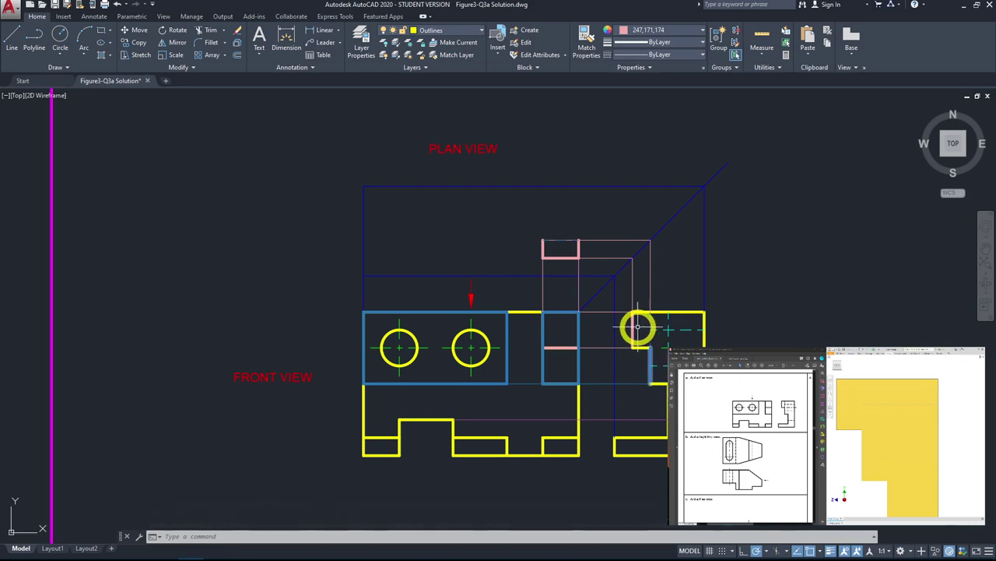
# Step: On layer Constructionlines in colour 39,118,187, project the right end view's vertical dashed line to the 45° line and across to the plan view's left boundary
pyautogui.click(10, 40)
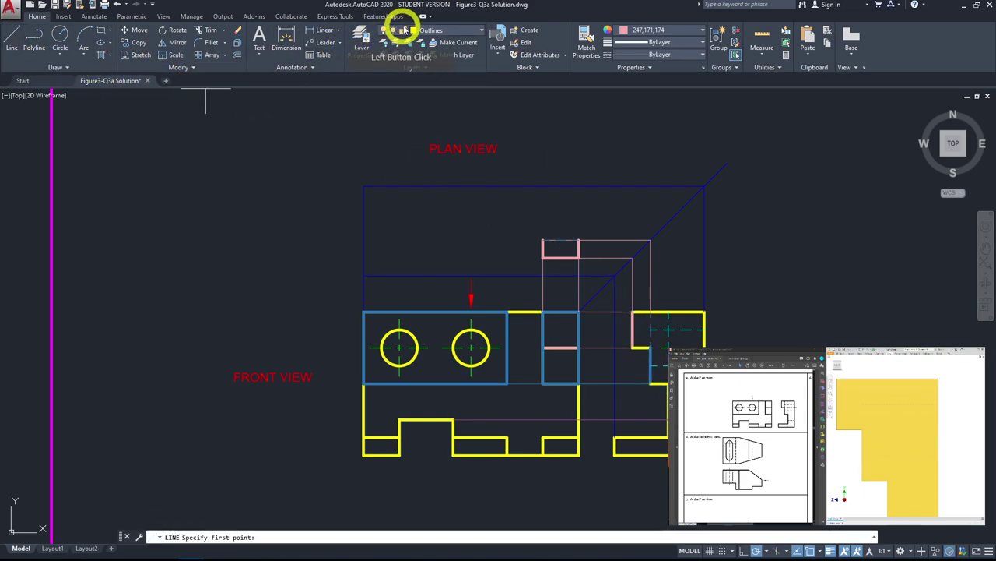
pyautogui.click(448, 31)
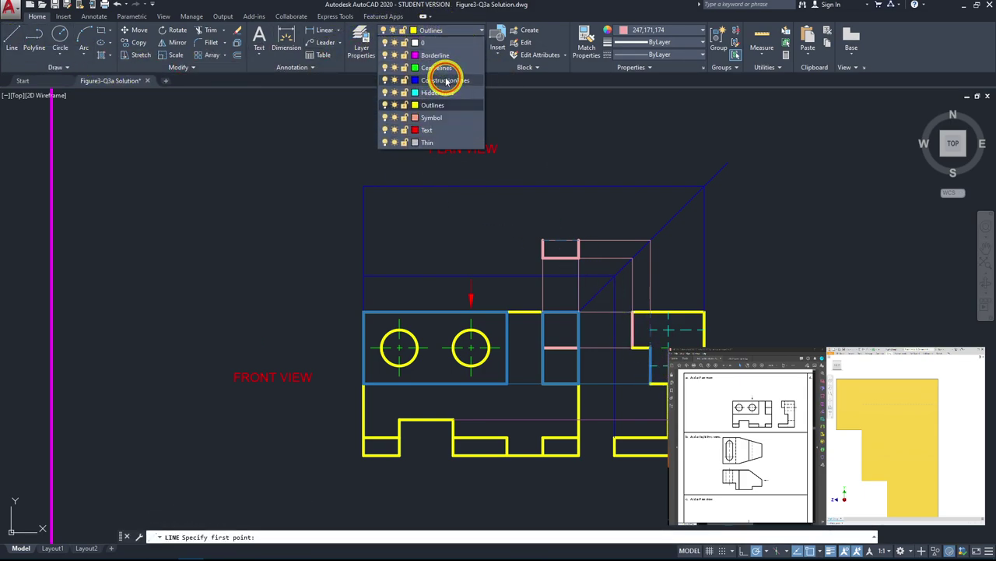
pyautogui.click(444, 81)
pyautogui.click(700, 31)
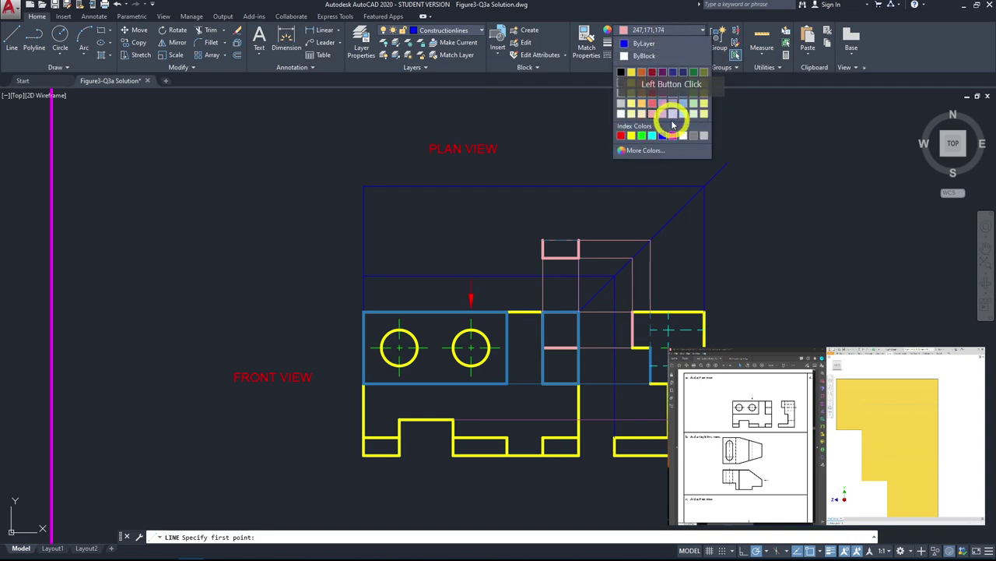
pyautogui.click(684, 93)
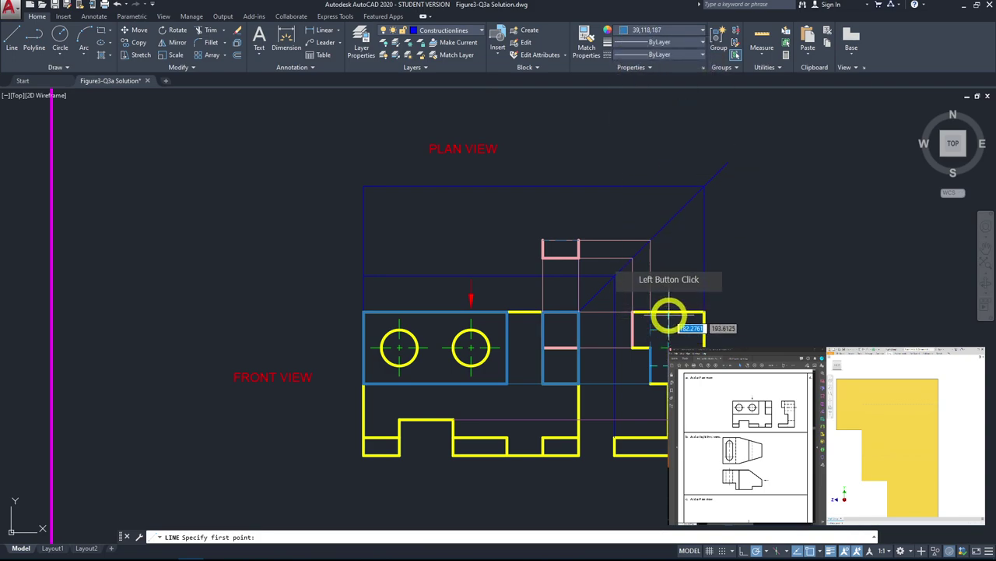
pyautogui.click(667, 312)
pyautogui.click(667, 222)
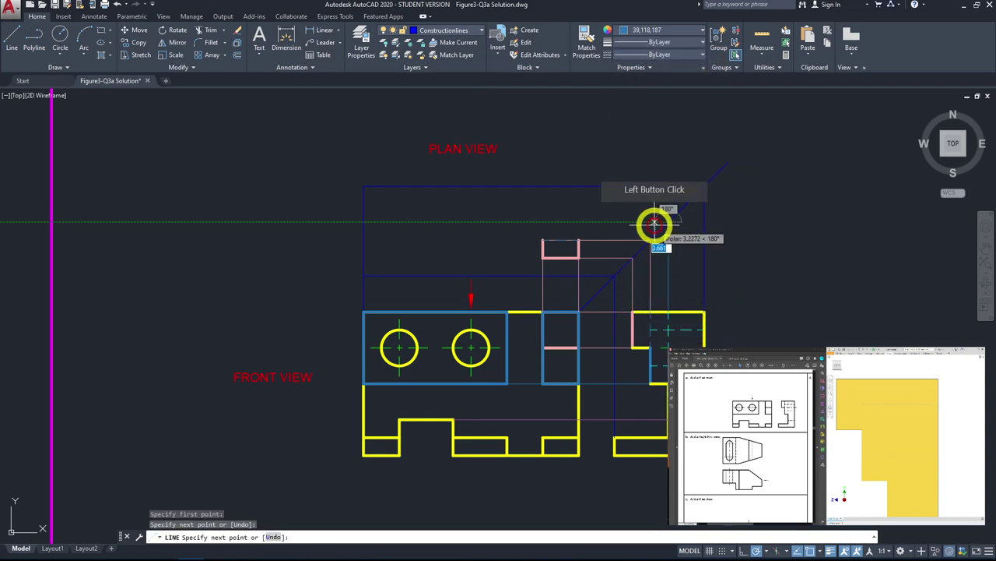
pyautogui.click(363, 223)
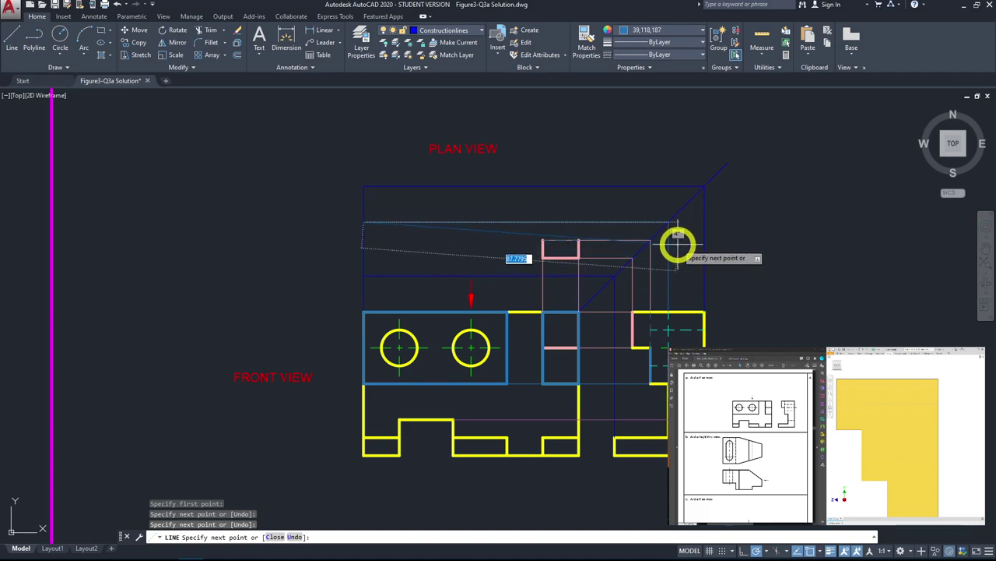
pyautogui.press('space')
pyautogui.press('space')
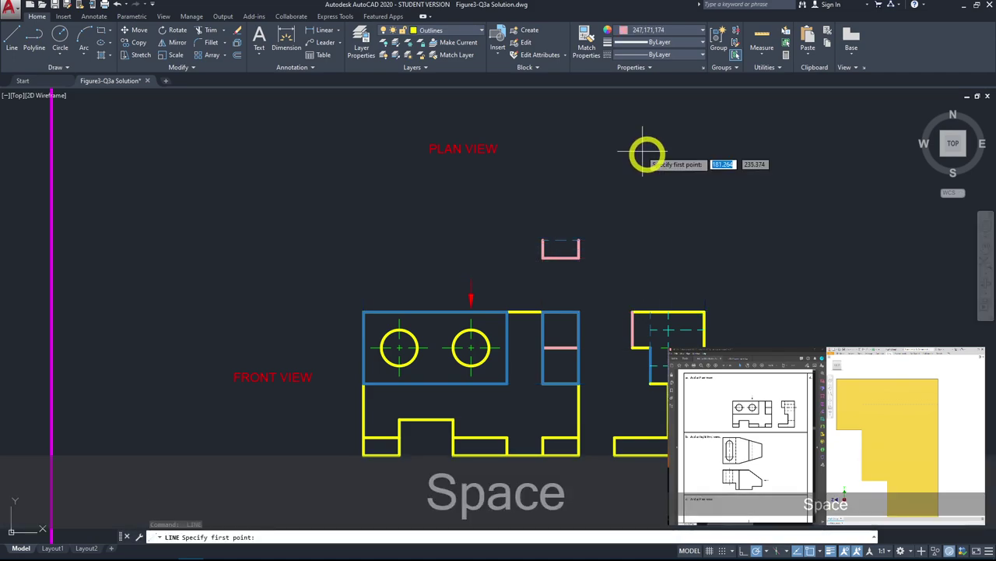
# Step: Make layer Constructionlines visible again
pyautogui.click(460, 31)
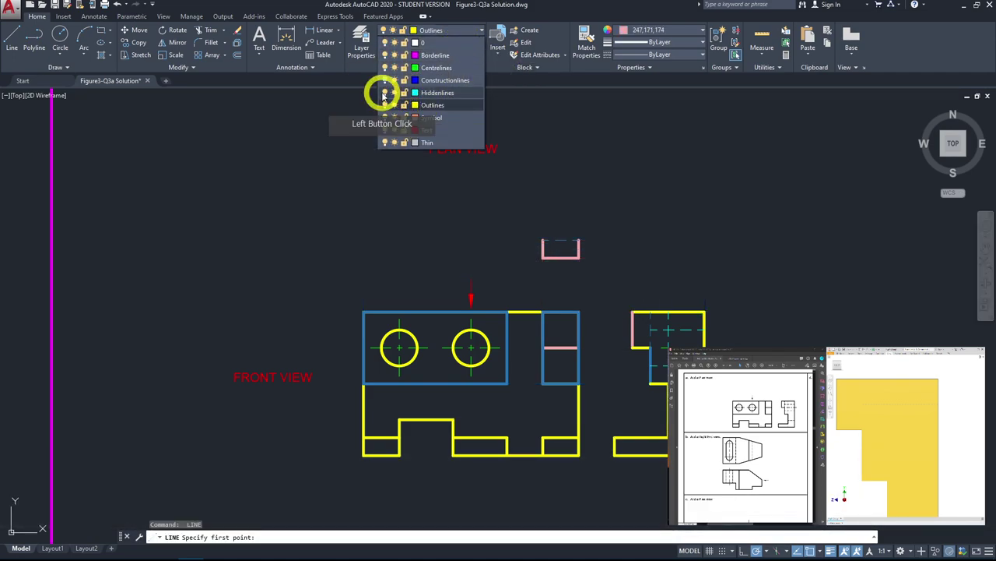
pyautogui.click(384, 81)
pyautogui.click(676, 222)
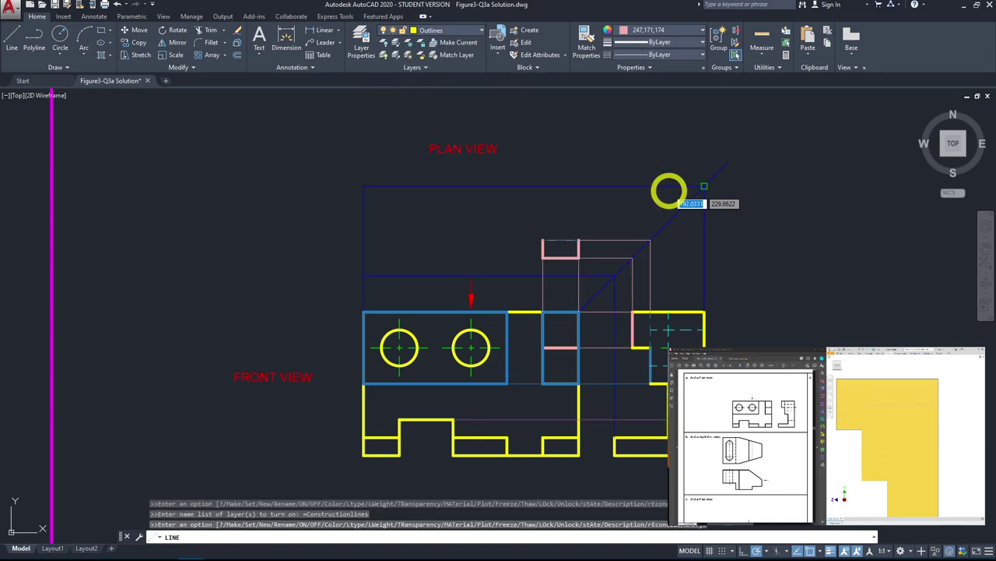
# Step: Using layer Constructionlines and colour 39,118,187, draw projection lines from the right end view's vertical dashed line via the 45° line to the plan's left boundary
pyautogui.moveTo(666, 204); pyautogui.dragTo(685, 272, button='middle')
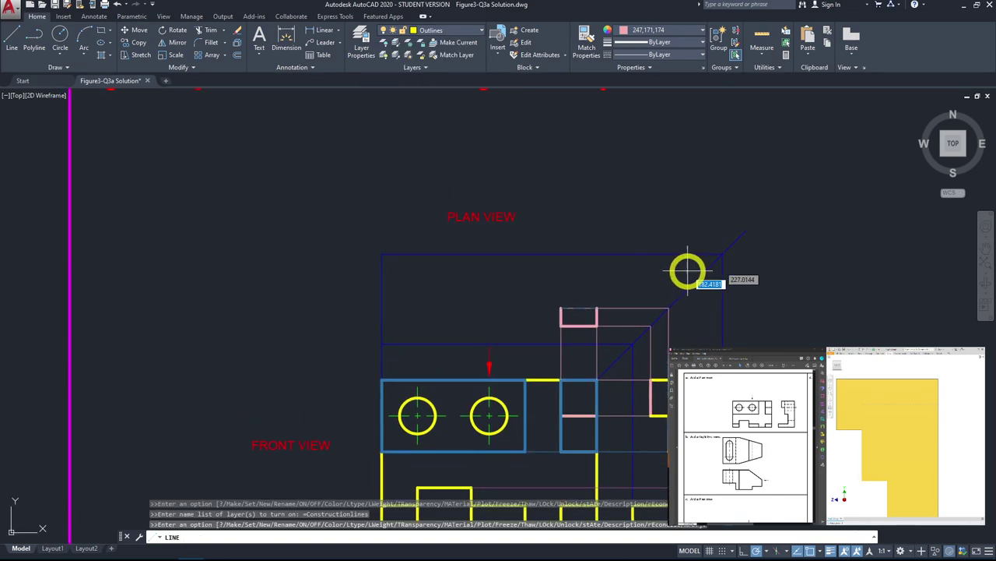
pyautogui.click(11, 42)
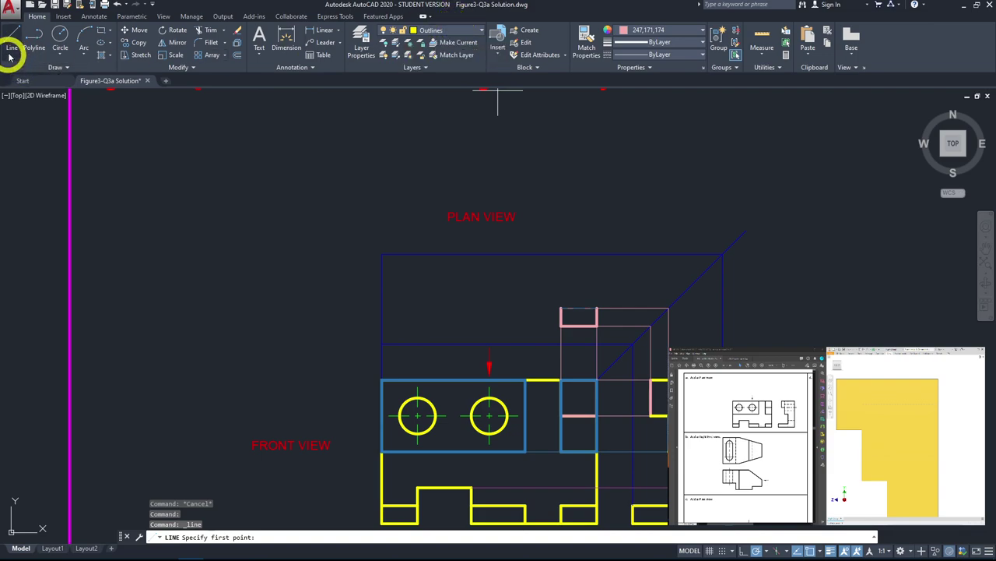
pyautogui.click(378, 42)
pyautogui.click(456, 30)
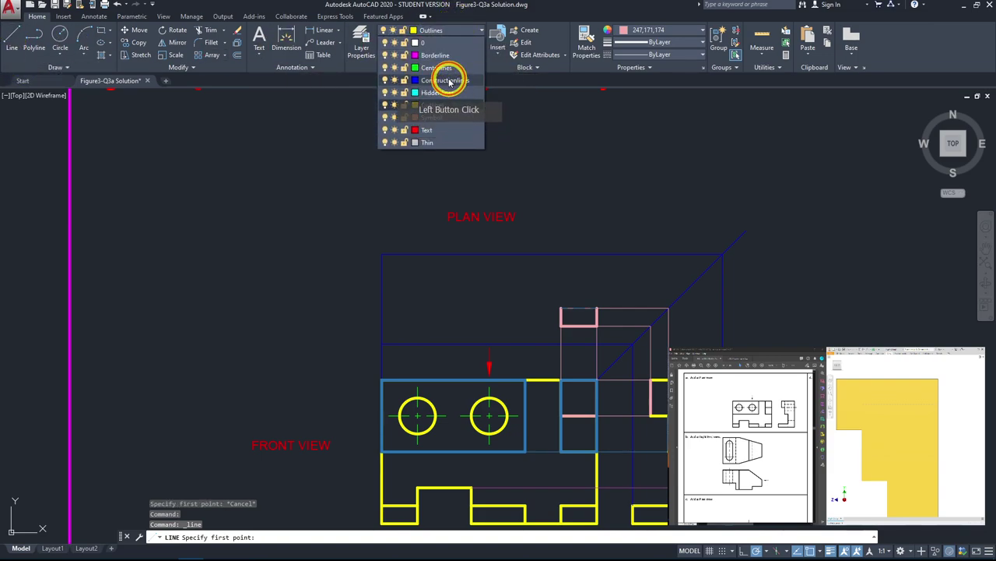
pyautogui.click(449, 81)
pyautogui.click(672, 30)
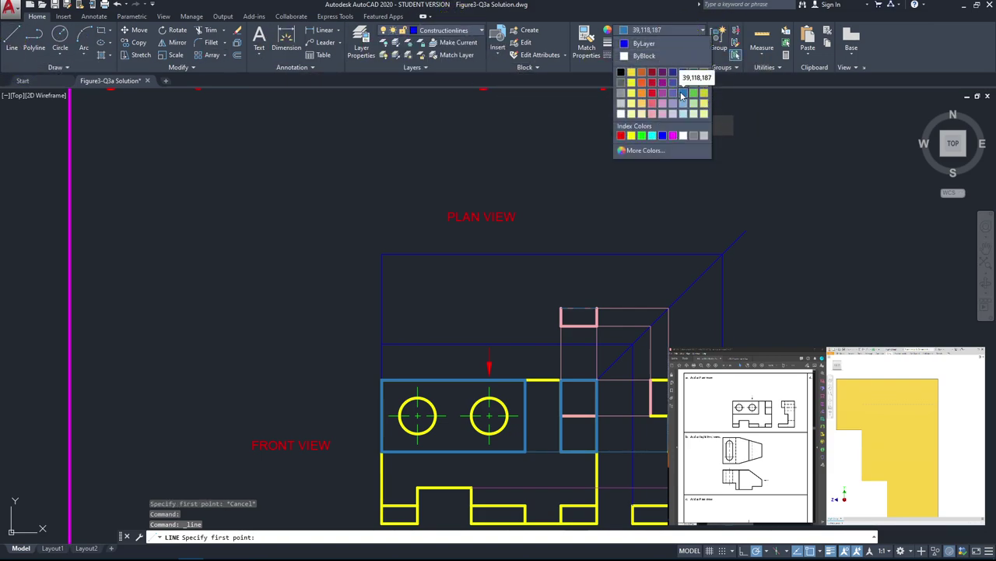
pyautogui.click(683, 94)
pyautogui.click(686, 290)
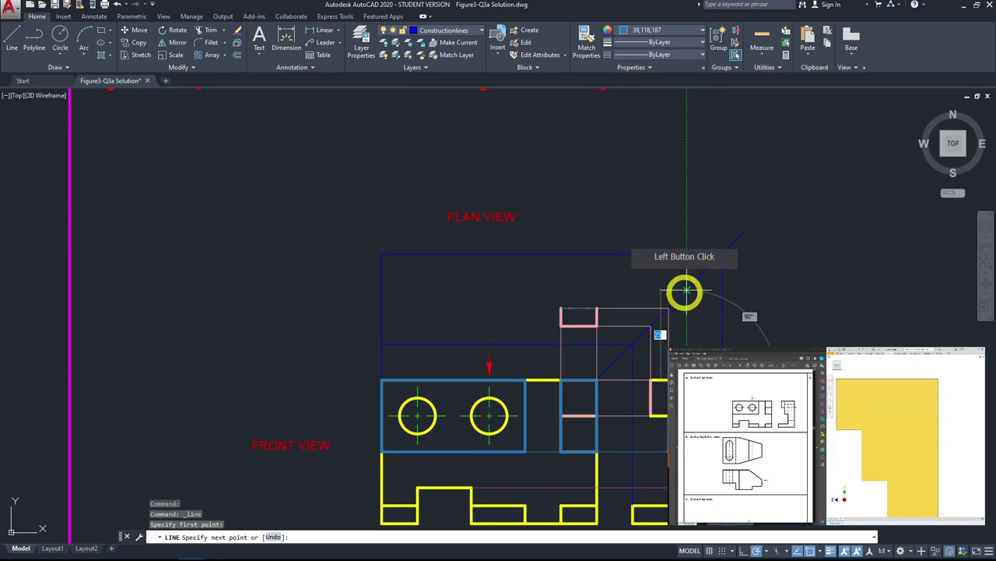
pyautogui.click(382, 290)
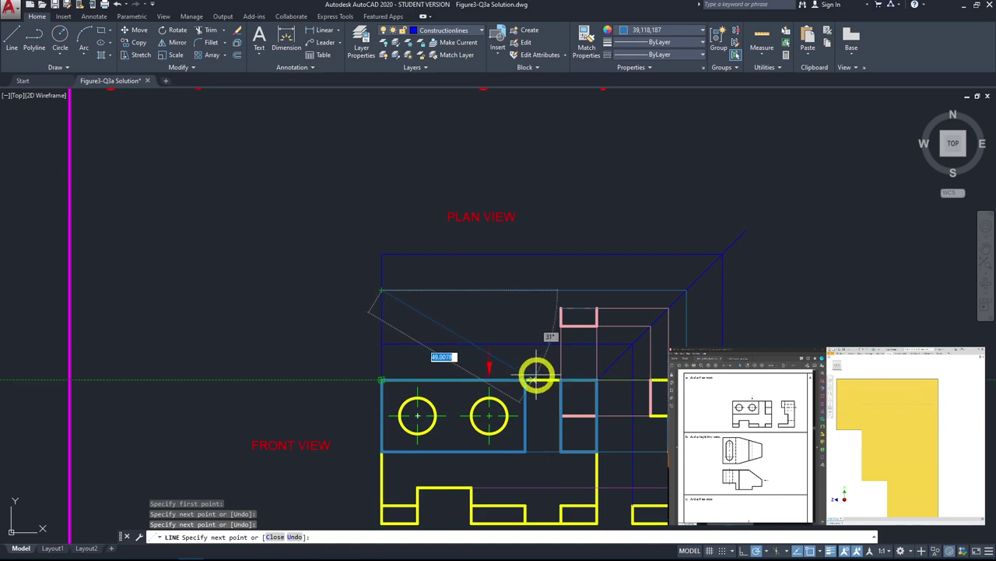
pyautogui.press('Escape')
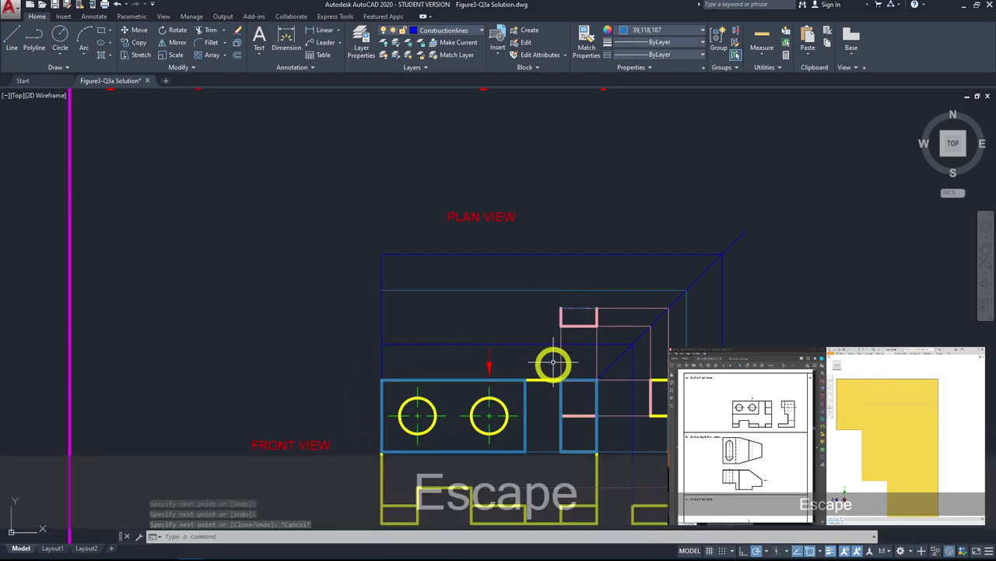
# Step: Project the upper-right corner of the front view's large blue rectangle vertically to the blue horizontal projection line in the plan view
pyautogui.press('space')
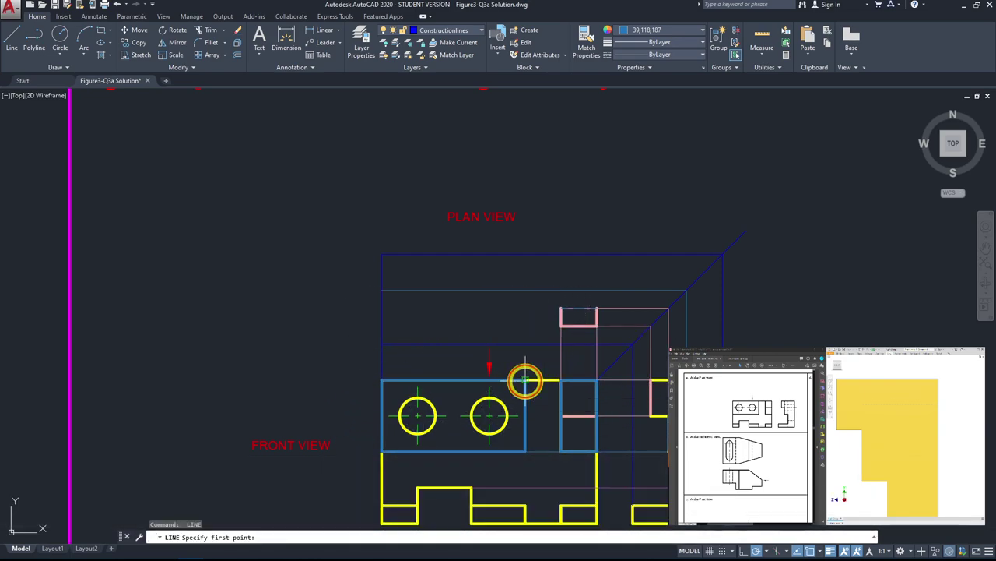
pyautogui.click(526, 380)
pyautogui.click(525, 291)
pyautogui.press('space')
# Step: Draw vertical construction lines from both top corners of the small plan-view rectangle up to the blue horizontal projection line
pyautogui.press('space')
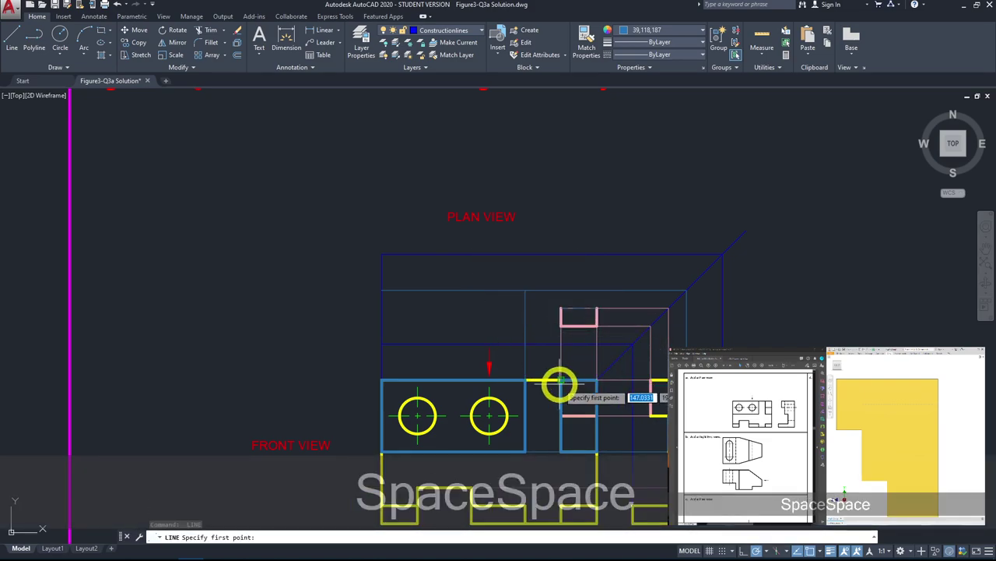
pyautogui.click(559, 305)
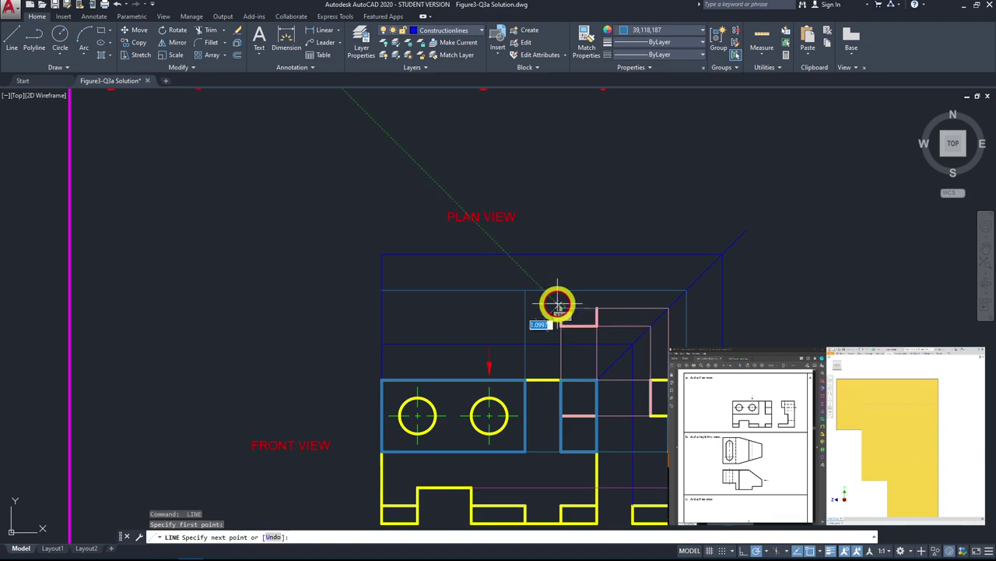
pyautogui.press('space')
pyautogui.press('space')
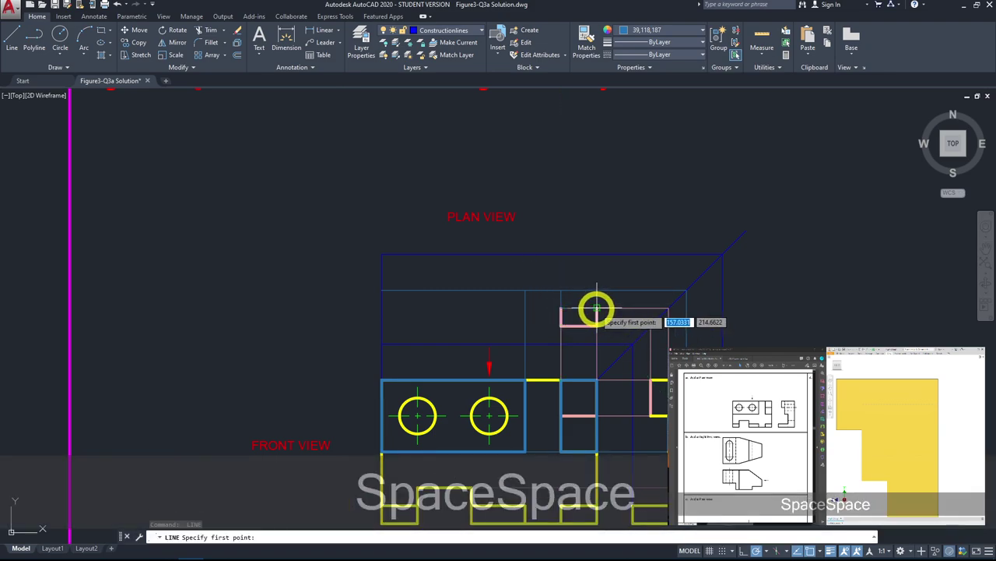
pyautogui.click(594, 294)
pyautogui.press('Escape')
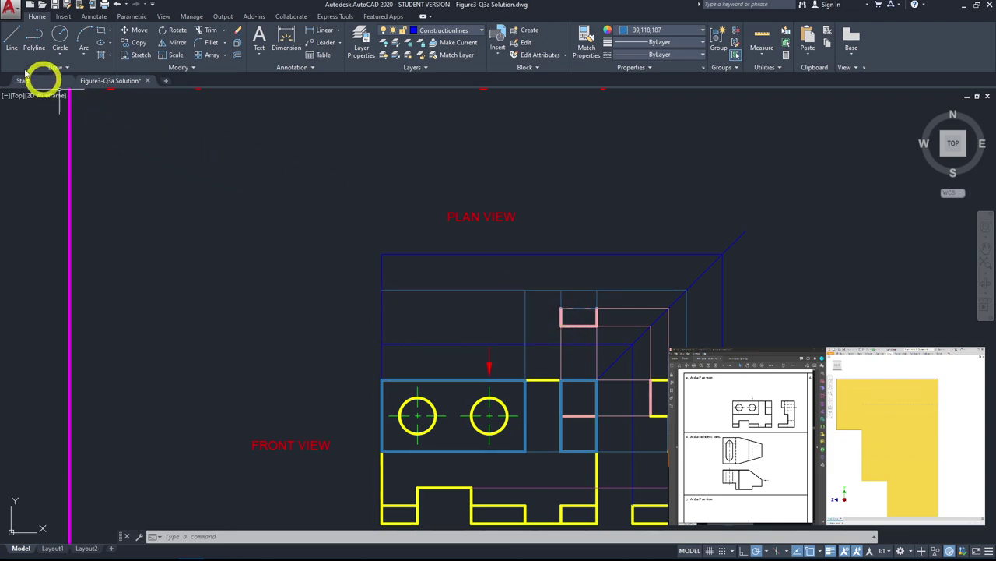
# Step: On layer Outlines in colour 39,118,187, draw the stepped plan outline from the small rectangle's top-left corner around to the left boundary's upper projection line
pyautogui.click(10, 41)
pyautogui.click(478, 30)
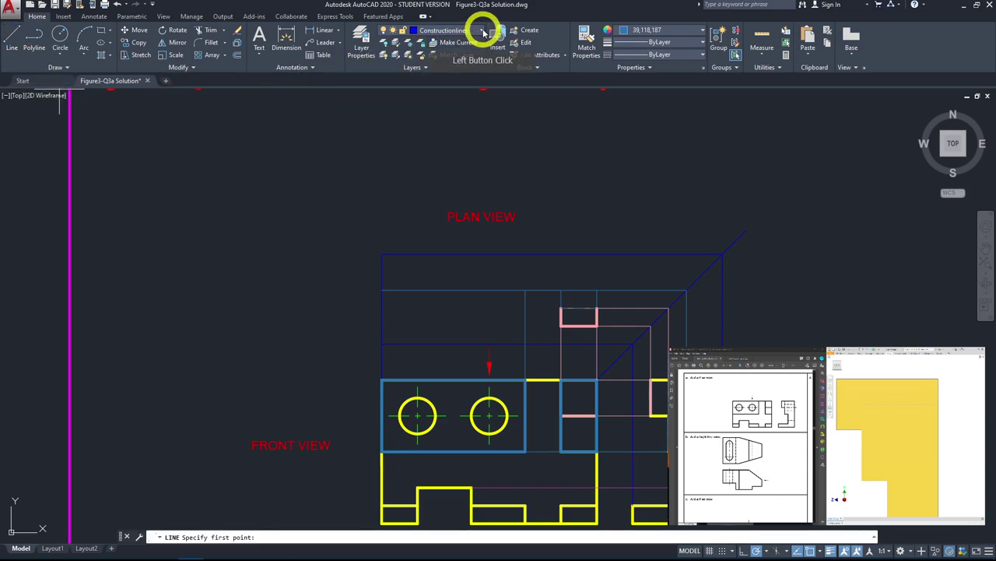
pyautogui.click(447, 93)
pyautogui.click(436, 106)
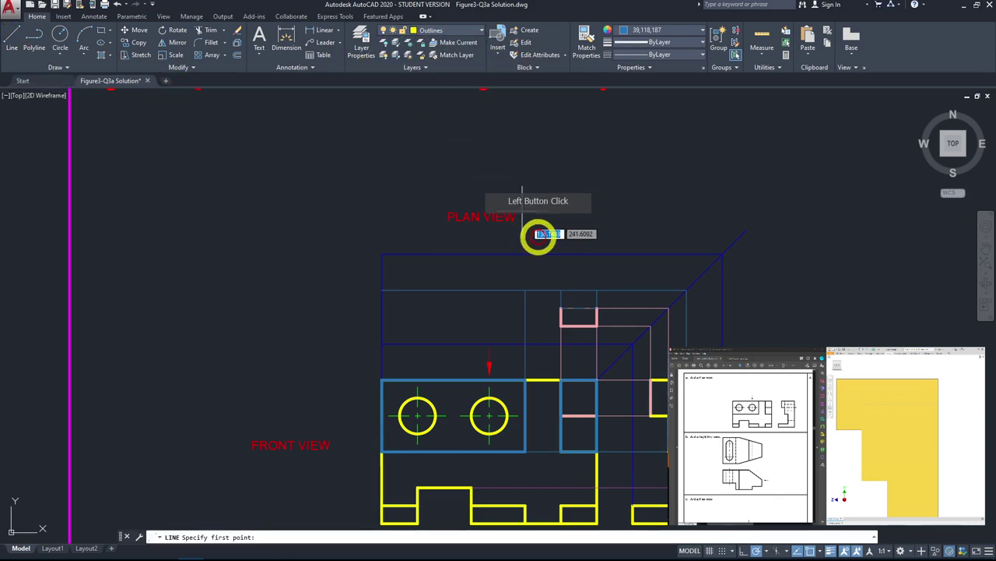
pyautogui.click(560, 309)
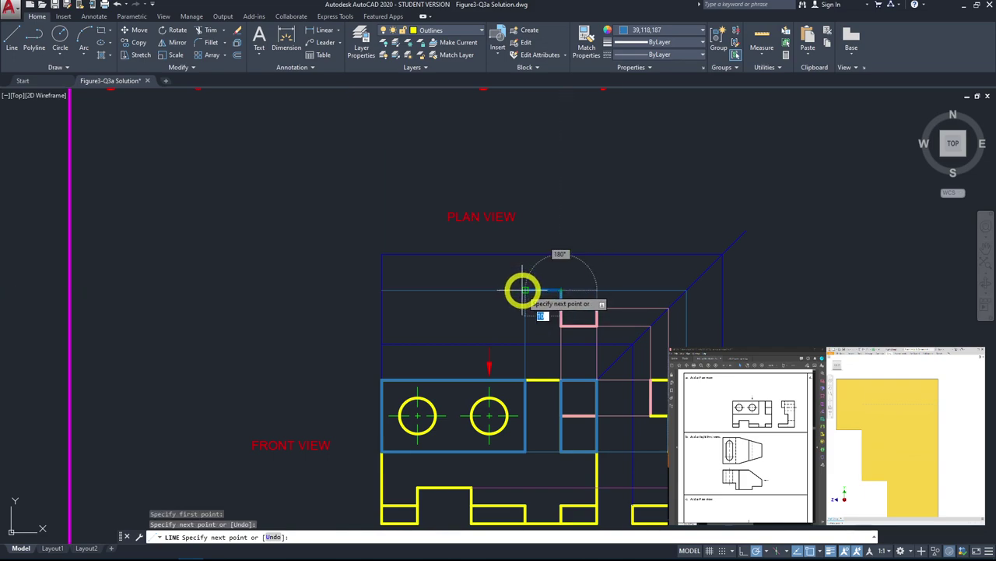
pyautogui.click(526, 289)
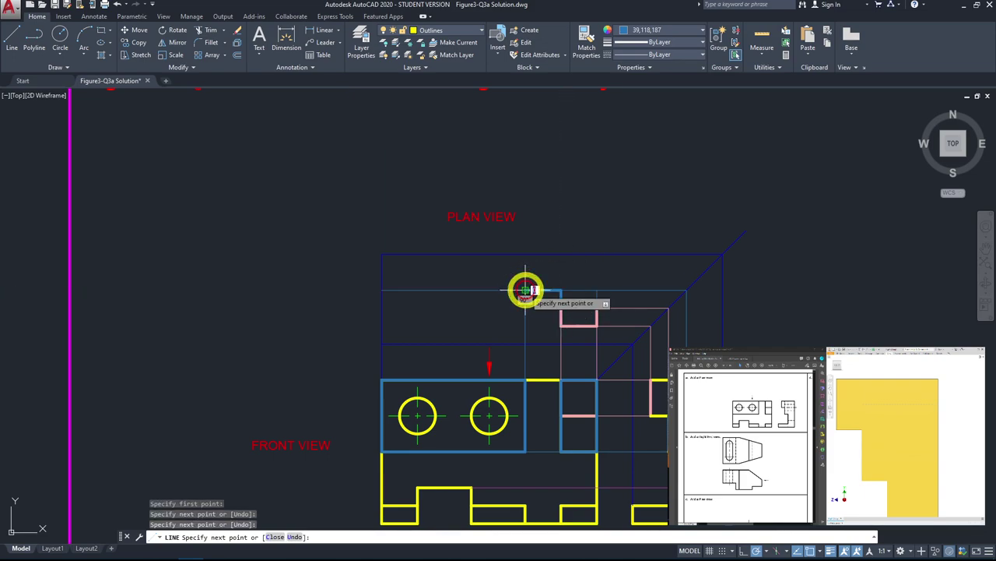
pyautogui.click(526, 342)
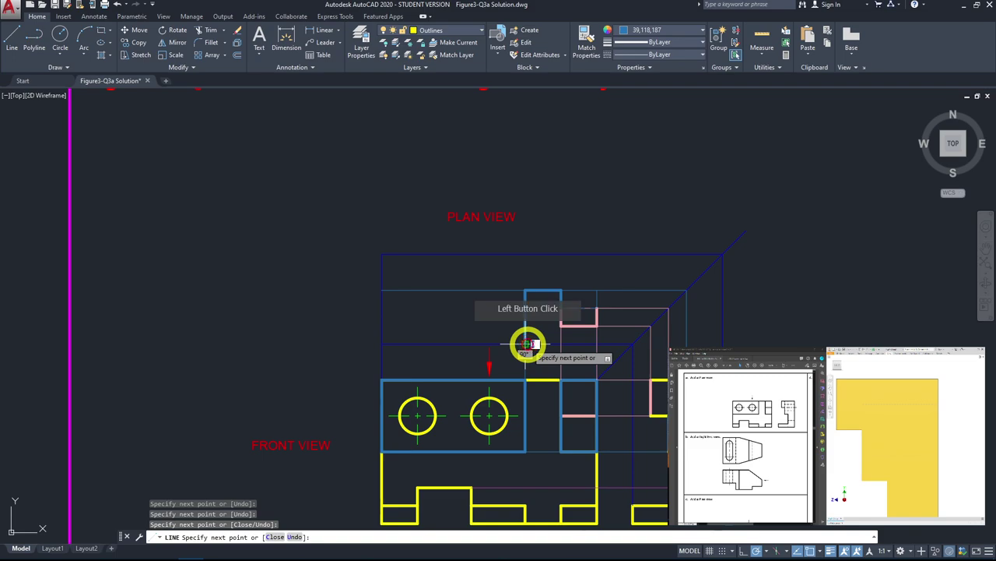
pyautogui.click(382, 342)
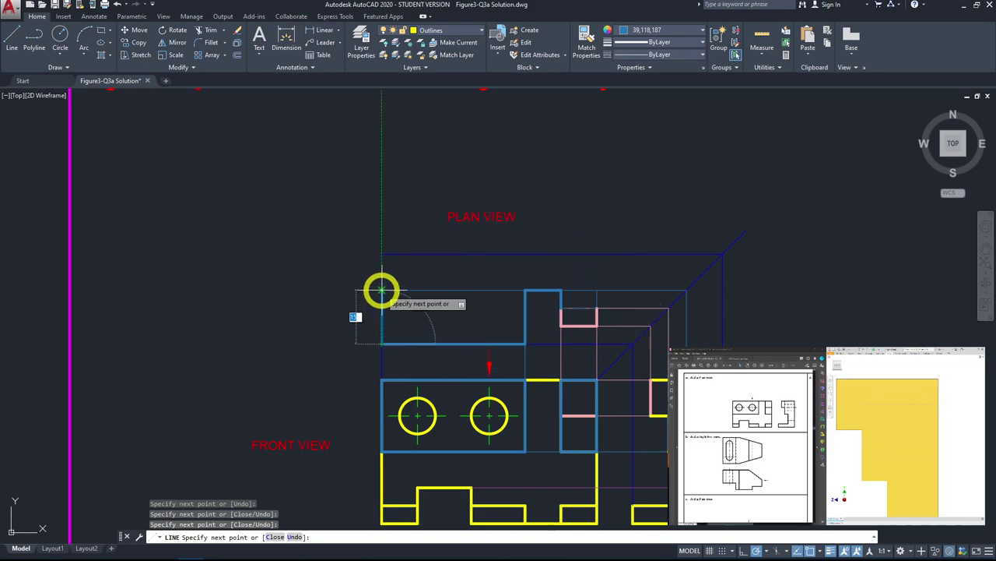
pyautogui.click(381, 289)
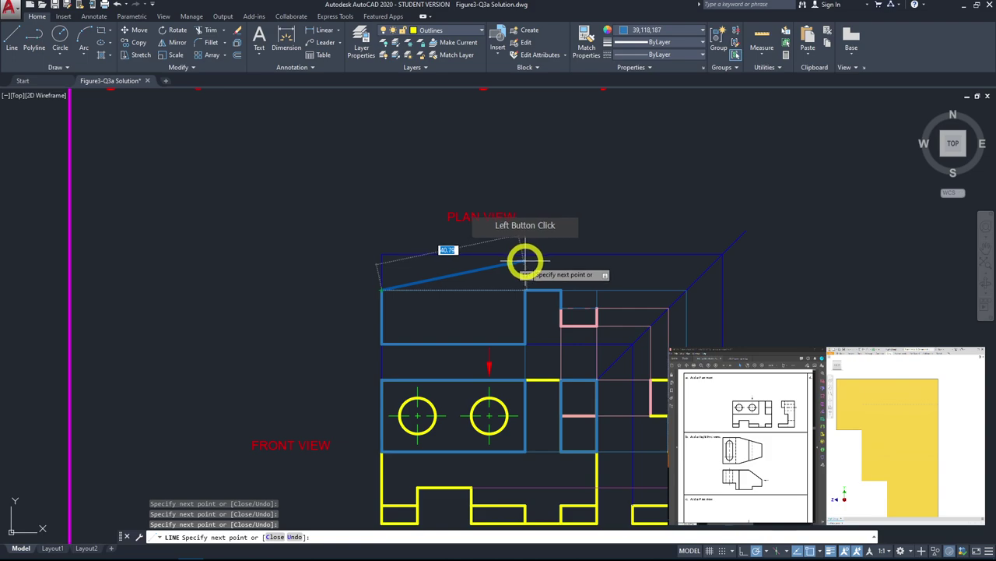
pyautogui.press('space')
# Step: Draw a blue outline edge from the small plan-view rectangle's top-right corner up to the blue horizontal projection line
pyautogui.press('space')
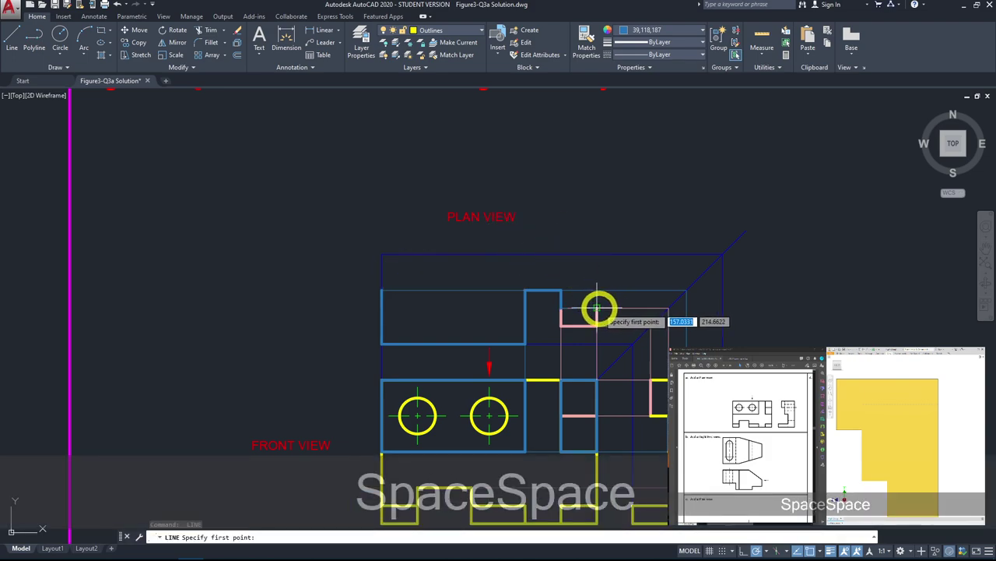
pyautogui.click(597, 290)
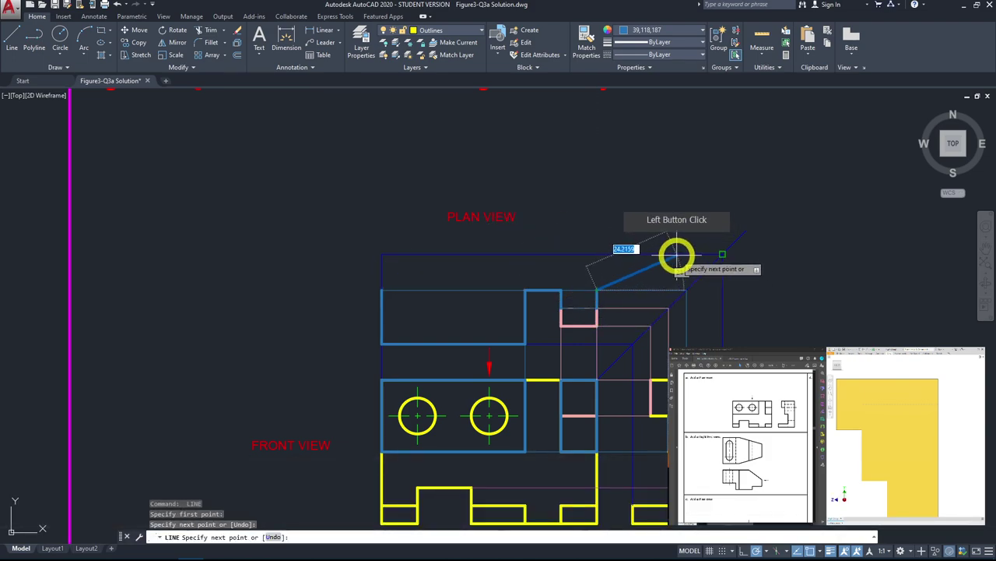
pyautogui.press('space')
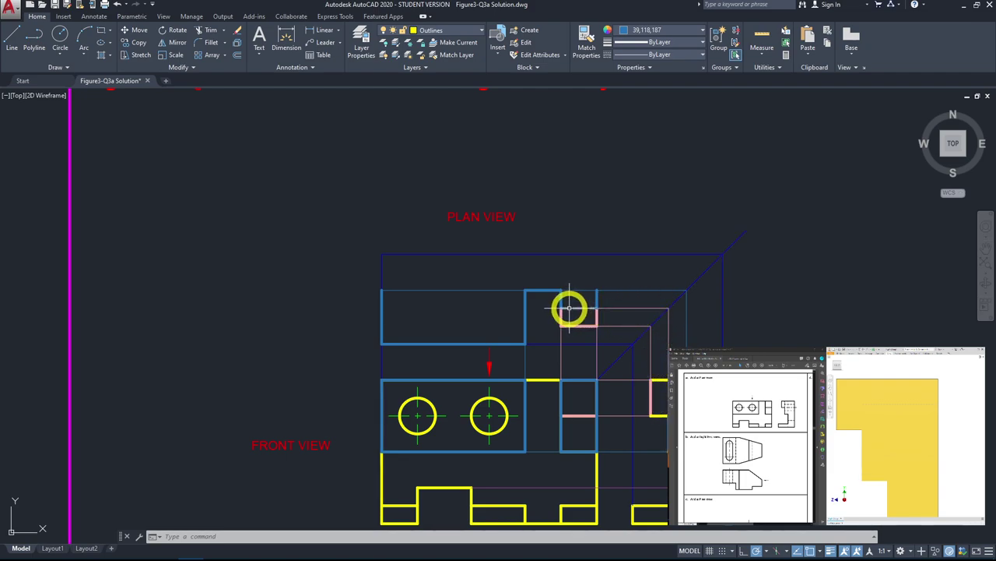
# Step: Shorten the stepped outline's long inner vertical edge so its lower end aligns with the small rectangle's dashed top edge
pyautogui.click(526, 316)
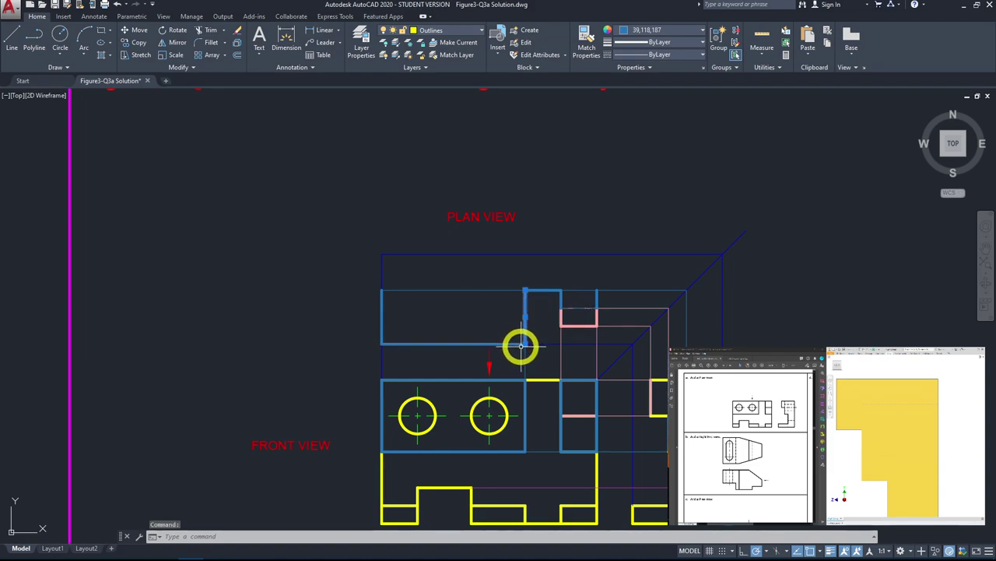
pyautogui.click(527, 344)
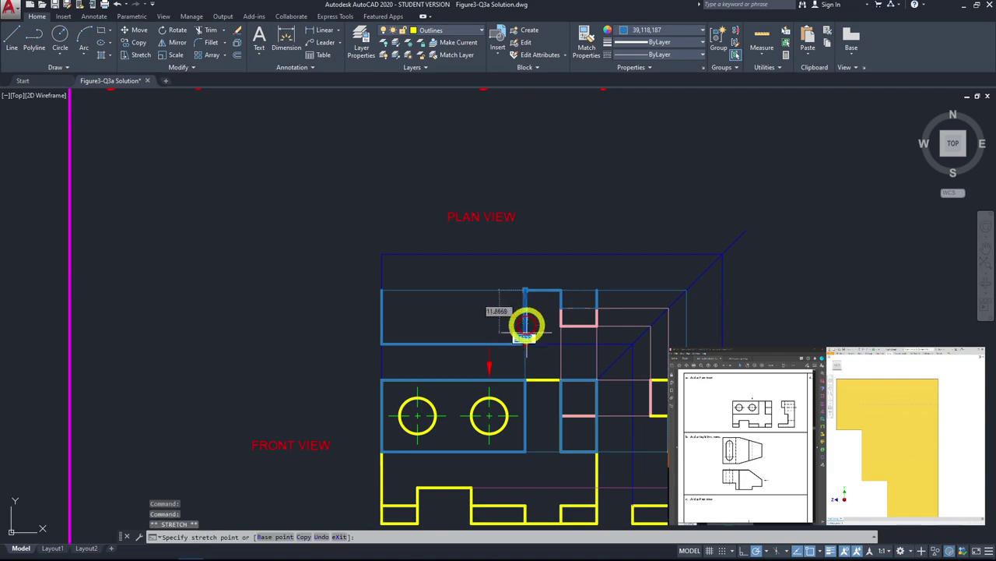
pyautogui.click(565, 308)
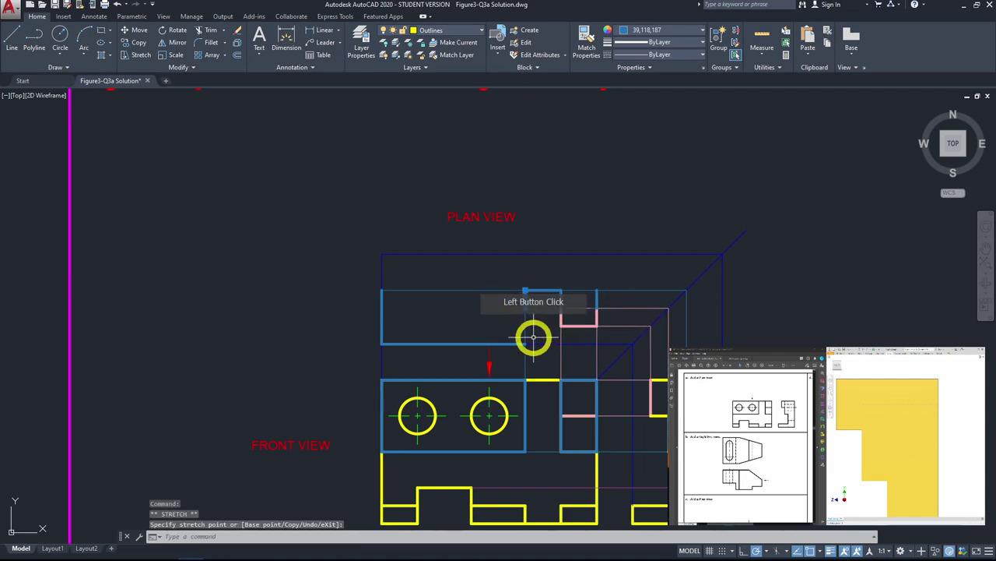
pyautogui.press('Escape')
# Step: Move the stepped outline's long horizontal edge up level with the small rectangle's dashed top edge, and shorten the left boundary edge to meet it
pyautogui.click(455, 344)
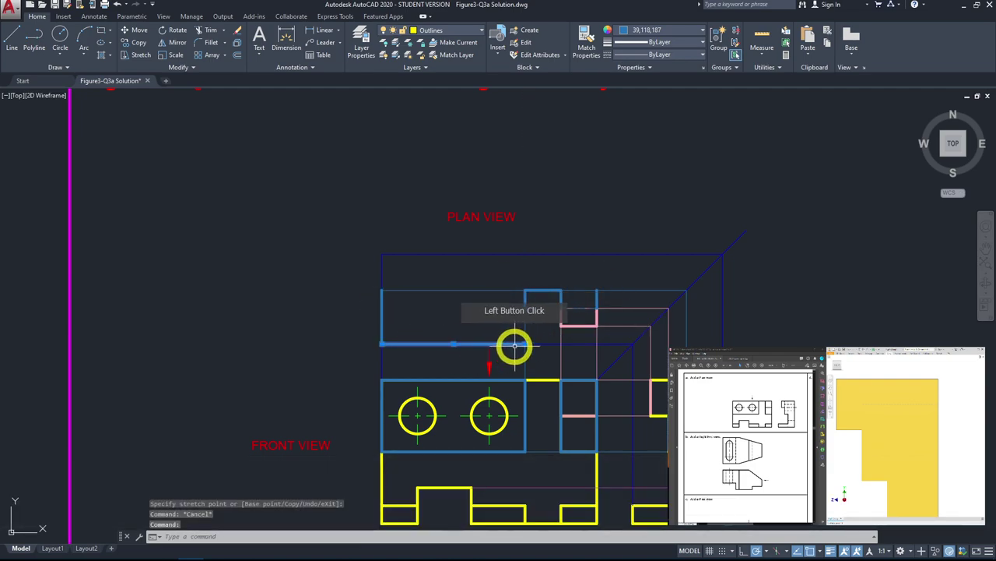
pyautogui.click(454, 343)
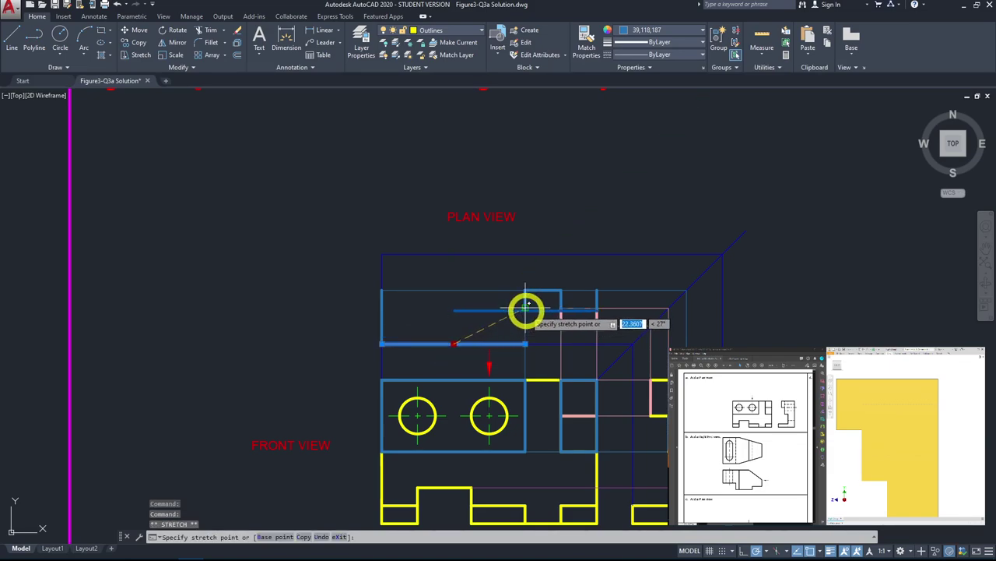
pyautogui.click(450, 307)
pyautogui.press('Escape')
pyautogui.click(383, 343)
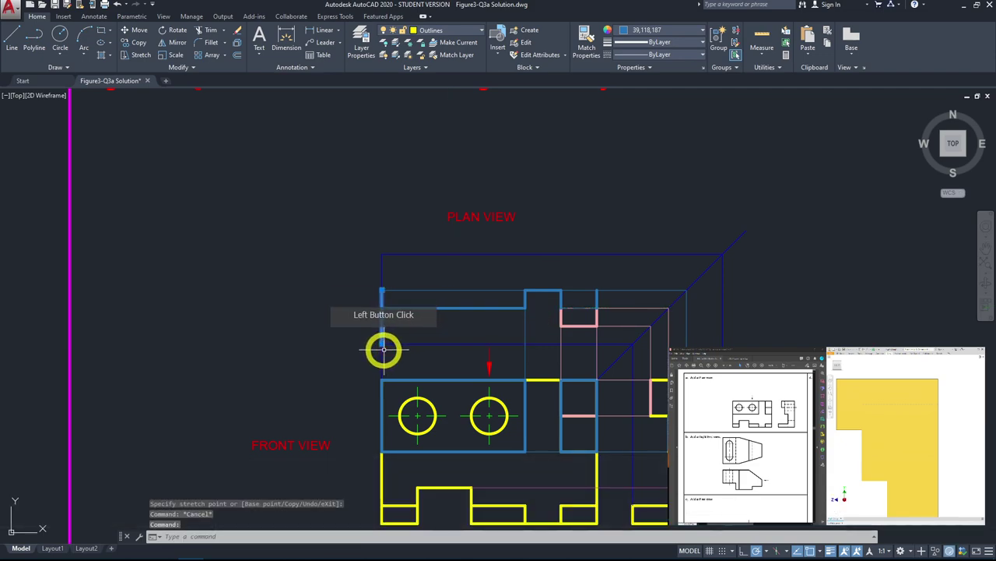
pyautogui.click(382, 307)
pyautogui.click(475, 352)
pyautogui.press('Escape')
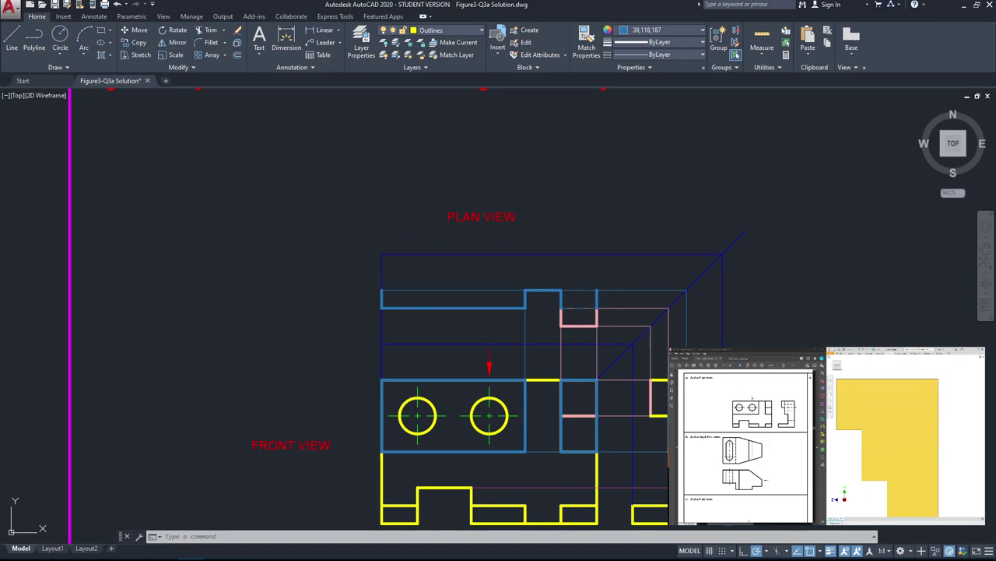
# Step: With colour ByLayer on layer Outlines, draw the plan's upper outline from the blue right edge around the uppermost projection line to the blue left edge
pyautogui.click(655, 381)
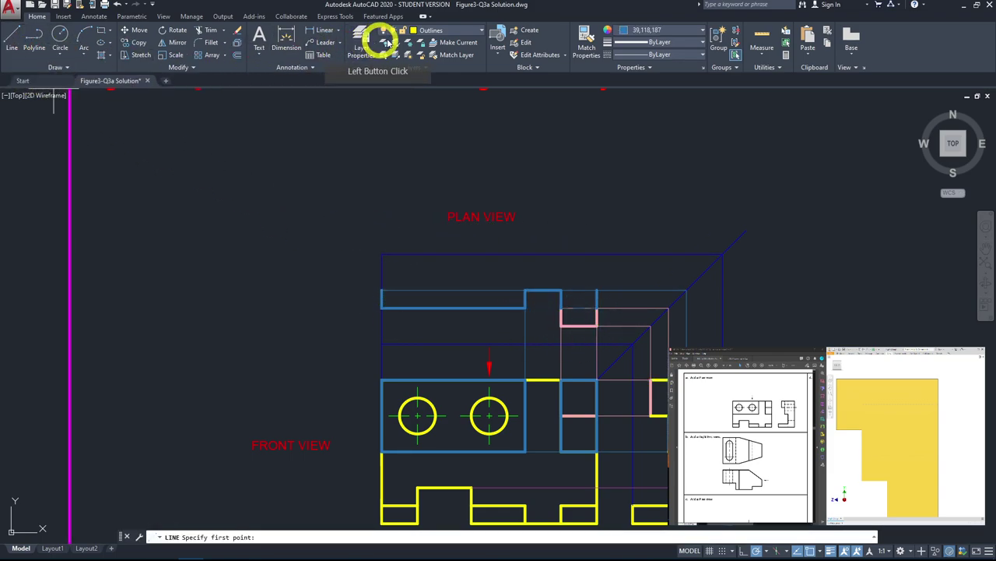
pyautogui.click(659, 30)
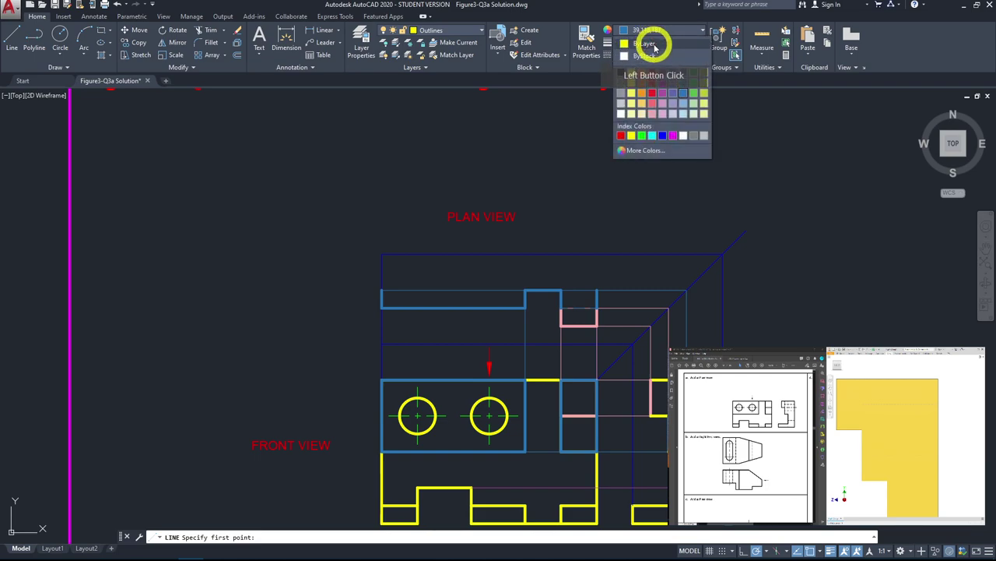
pyautogui.click(652, 44)
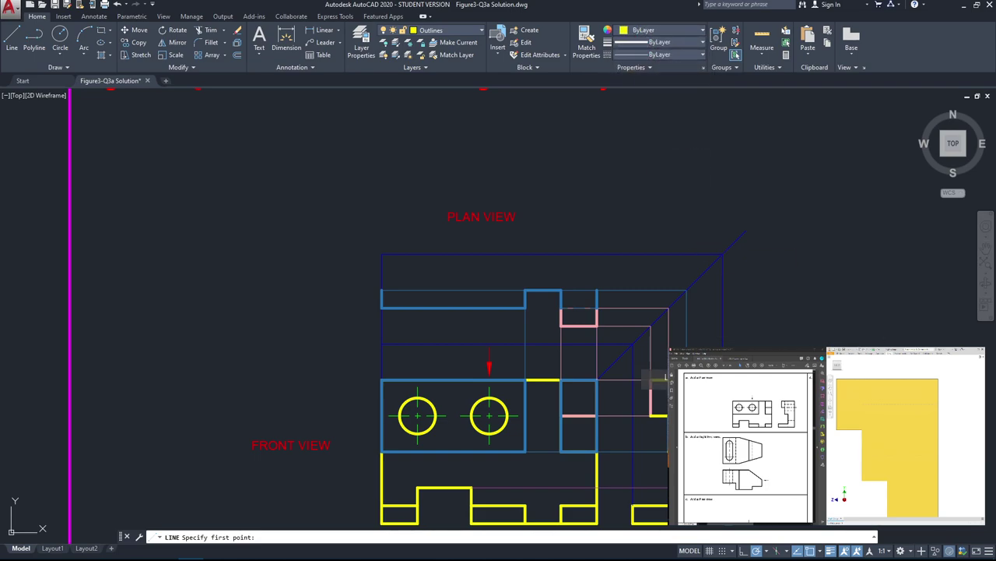
pyautogui.click(596, 288)
pyautogui.click(564, 250)
pyautogui.click(381, 253)
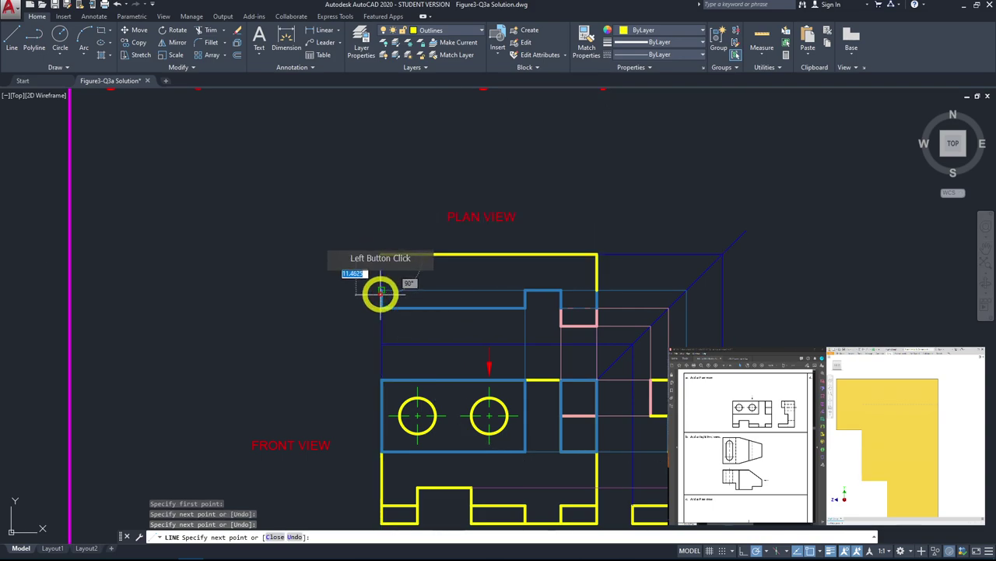
pyautogui.click(380, 290)
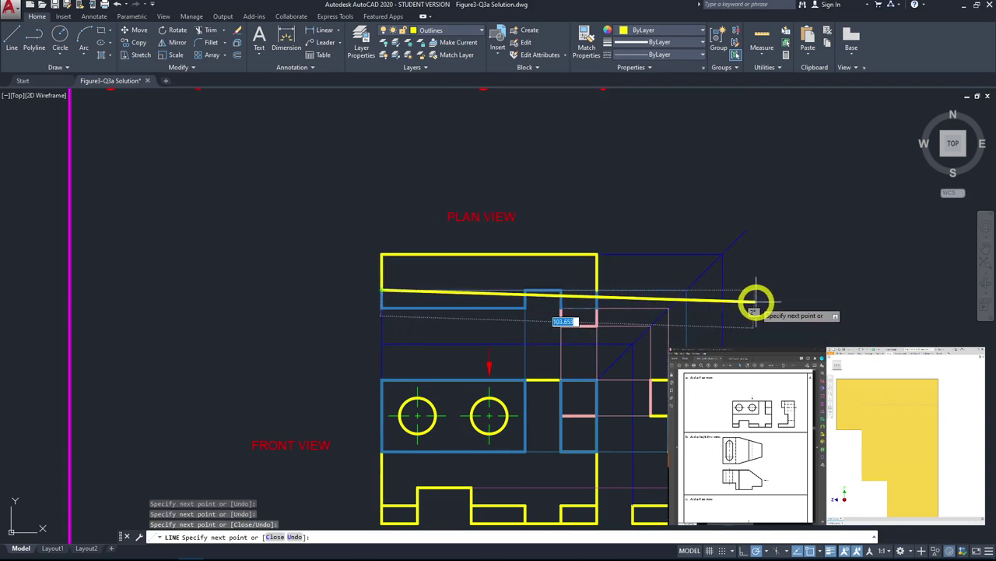
pyautogui.press('Escape')
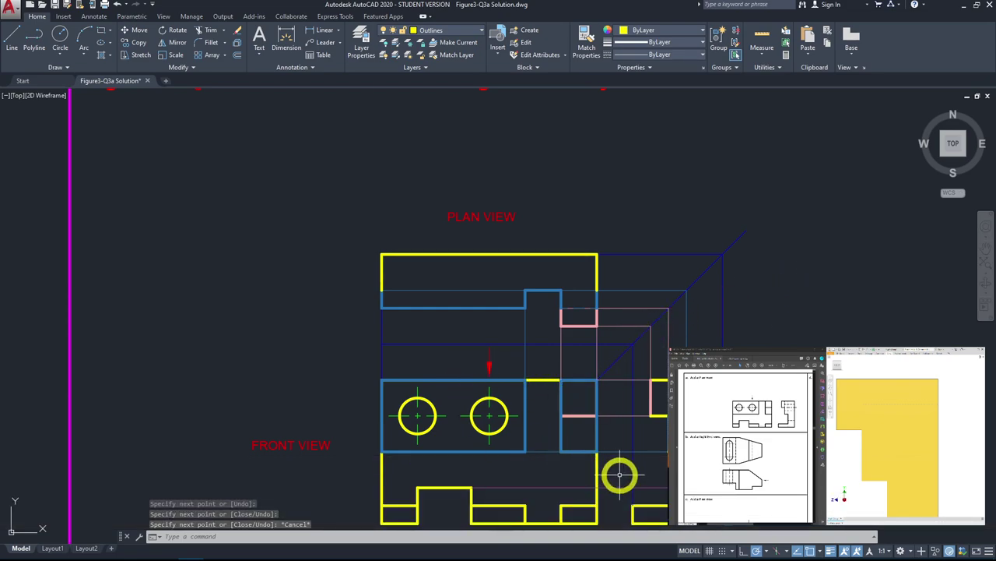
# Step: Turn off the Constructionlines layer
pyautogui.scroll(2, 550, 383)
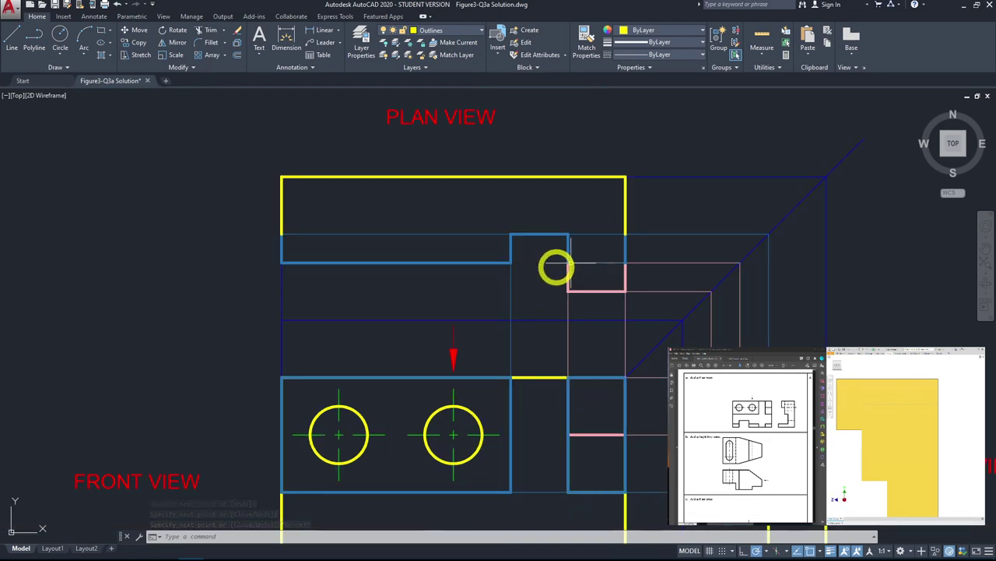
pyautogui.scroll(-2, 533, 323)
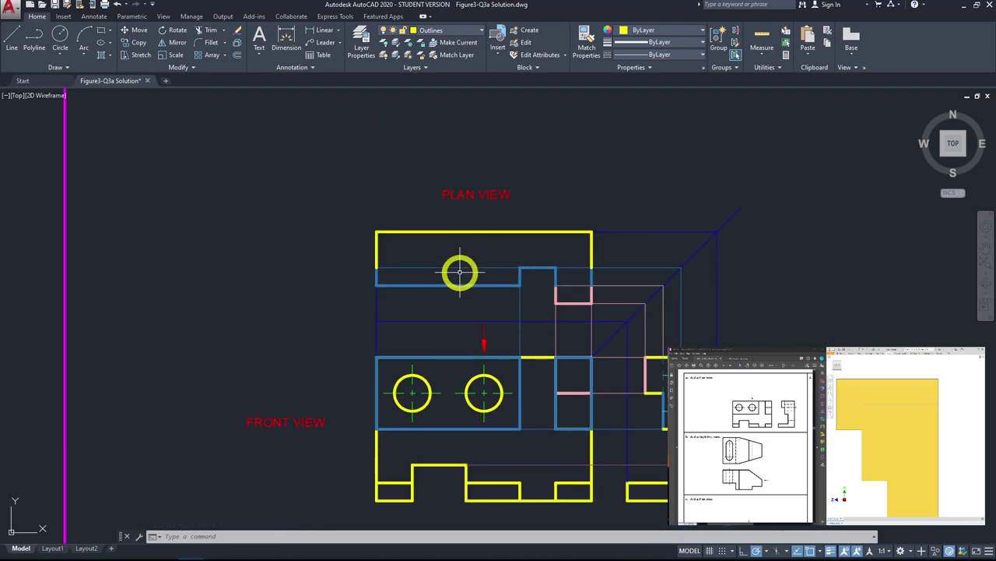
pyautogui.click(428, 30)
pyautogui.click(386, 80)
pyautogui.click(659, 191)
pyautogui.press('Escape')
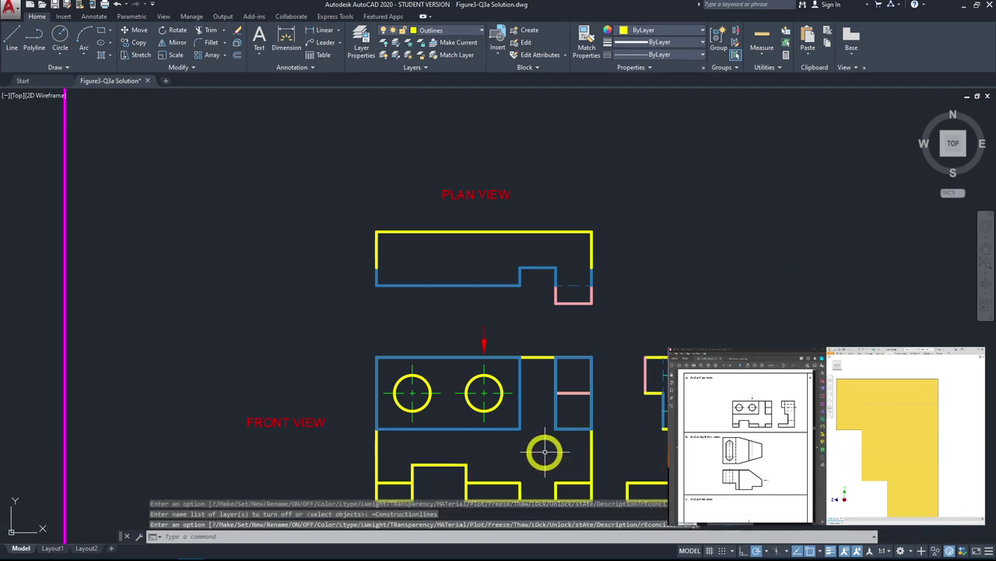
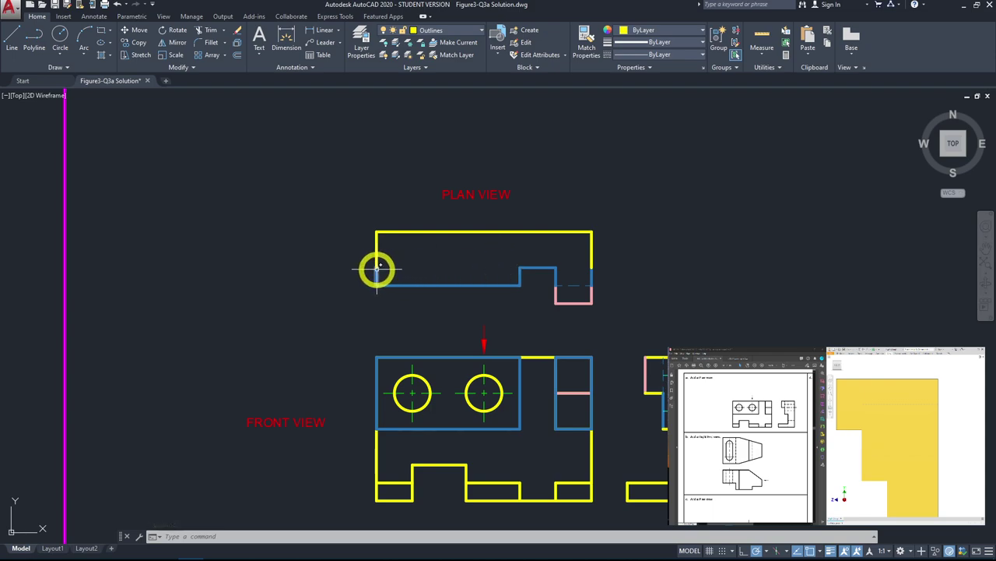
# Step: On layer Hiddenlines, draw horizontal hidden lines from the plan's left edge to the notch and from the notch to the plan's right edge
pyautogui.click(11, 45)
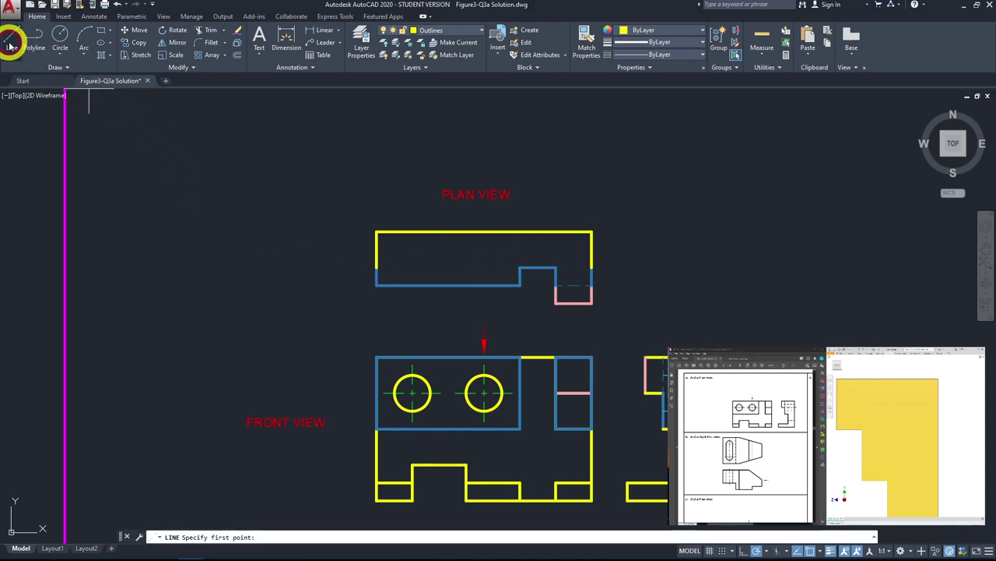
pyautogui.click(465, 31)
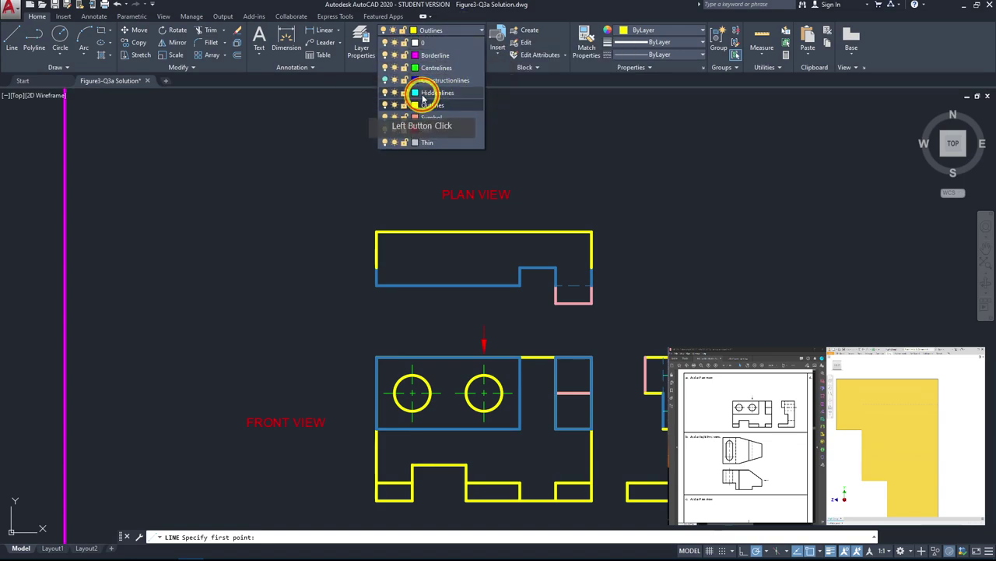
pyautogui.click(423, 95)
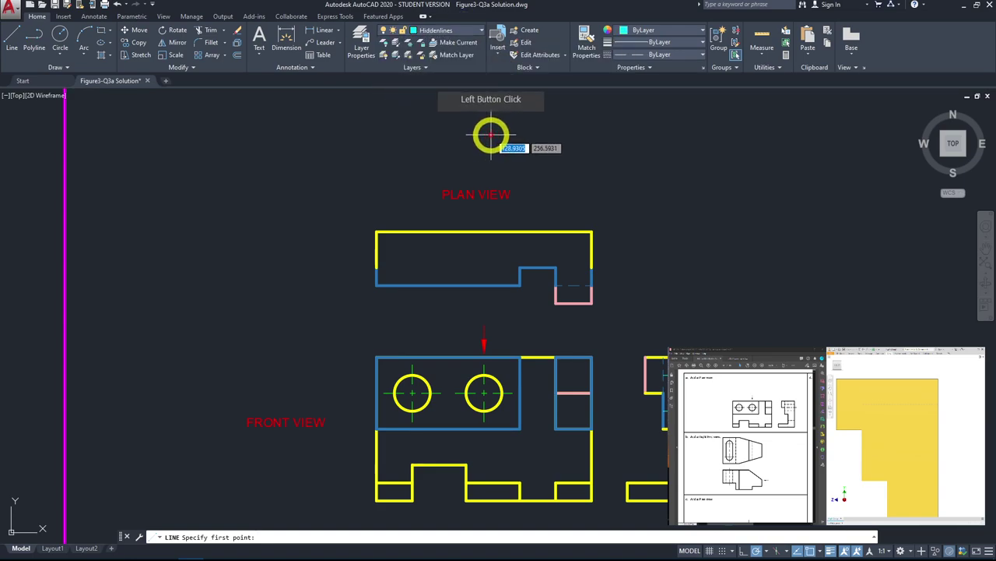
pyautogui.click(377, 267)
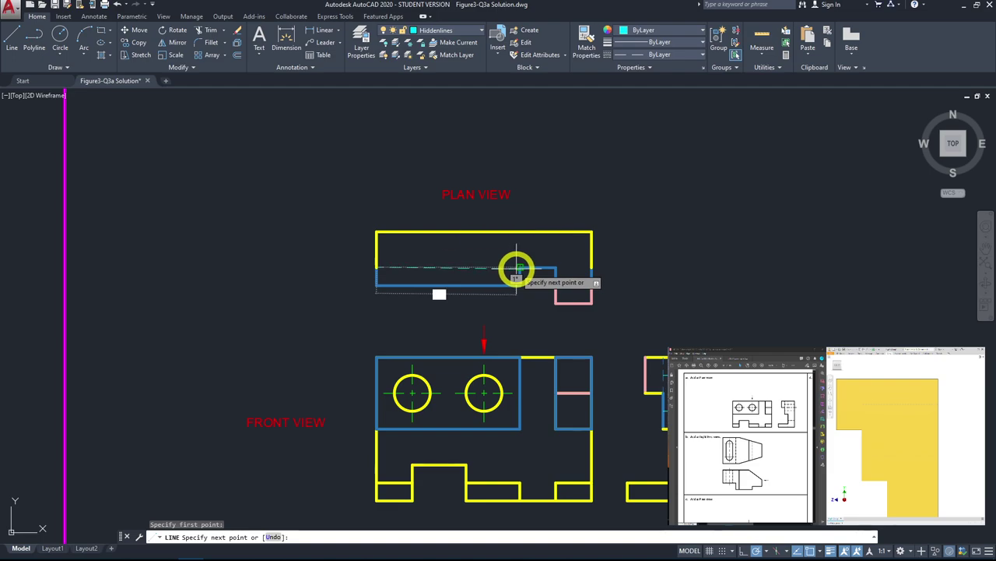
pyautogui.click(517, 267)
pyautogui.press('space')
pyautogui.press('space')
pyautogui.click(555, 267)
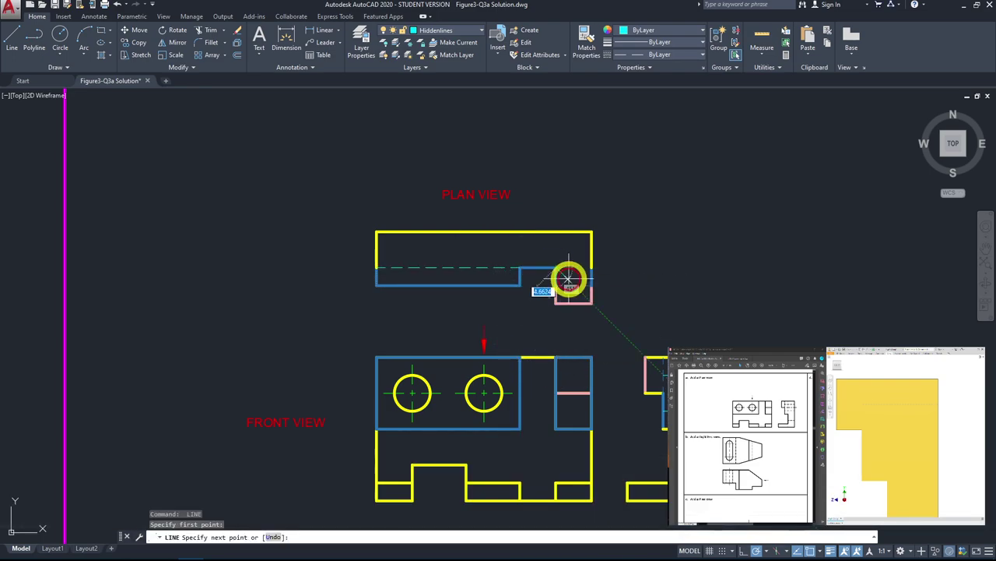
pyautogui.click(589, 267)
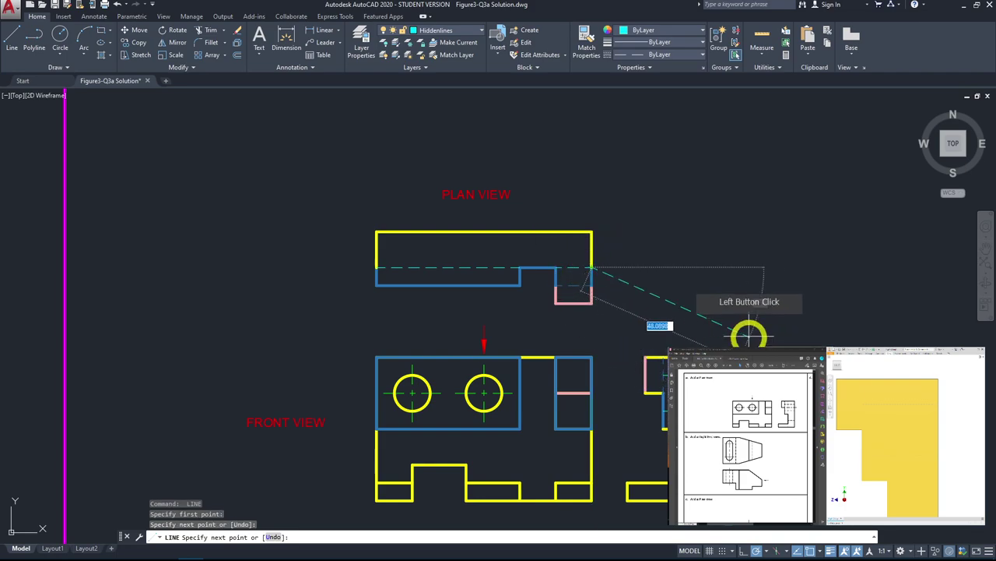
pyautogui.press('Escape')
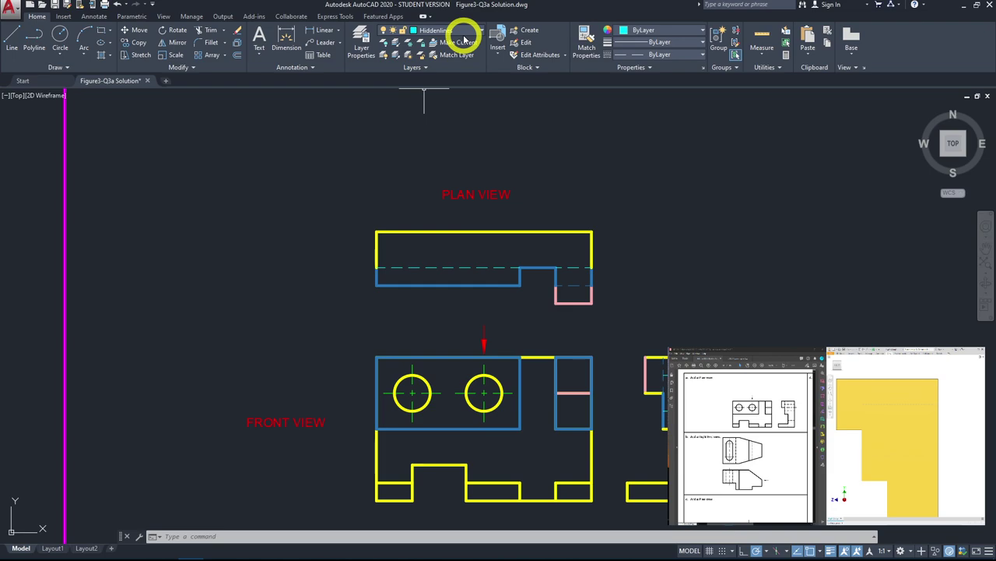
# Step: Turn the Constructionlines layer back on
pyautogui.click(440, 31)
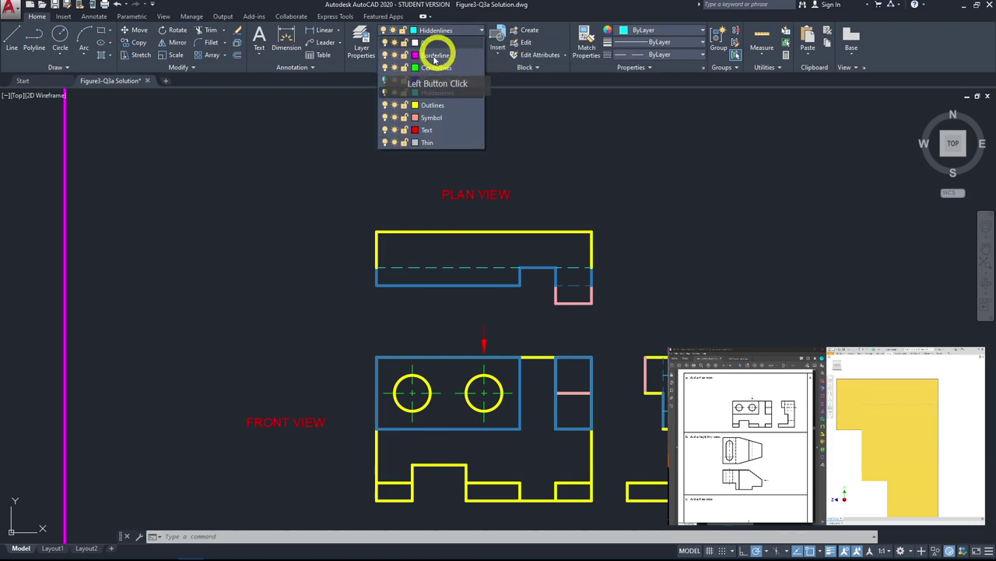
pyautogui.click(387, 80)
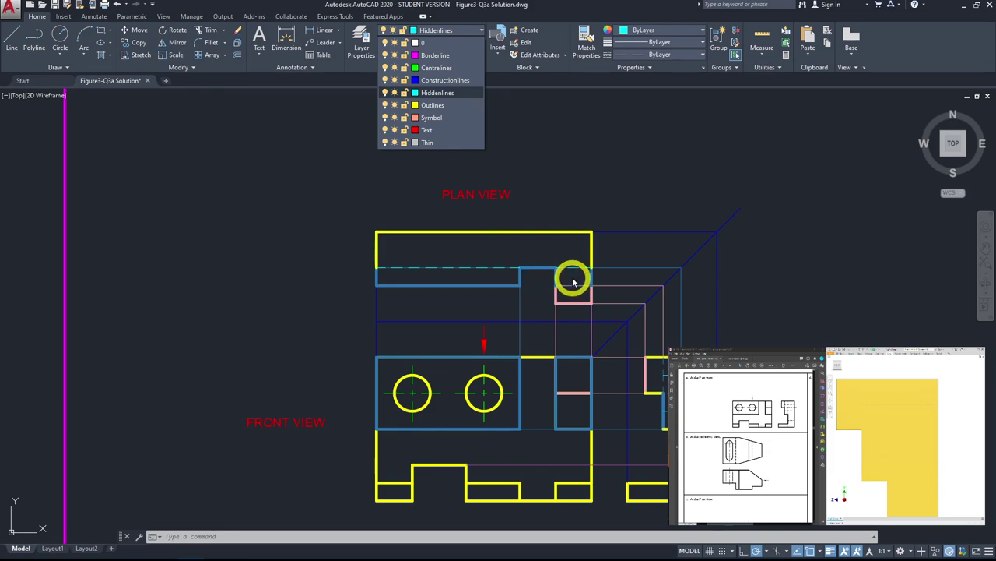
pyautogui.click(11, 49)
# Step: On layer Centrelines, draw a vertical line through the plan view's full depth, aligned with the centre of the front view's left hole
pyautogui.click(12, 49)
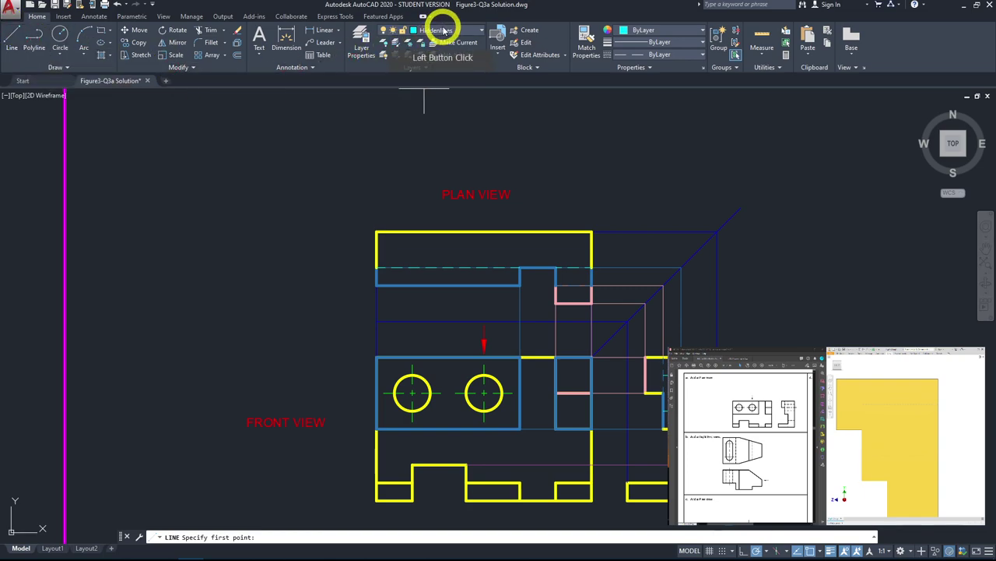
pyautogui.click(444, 31)
pyautogui.click(415, 63)
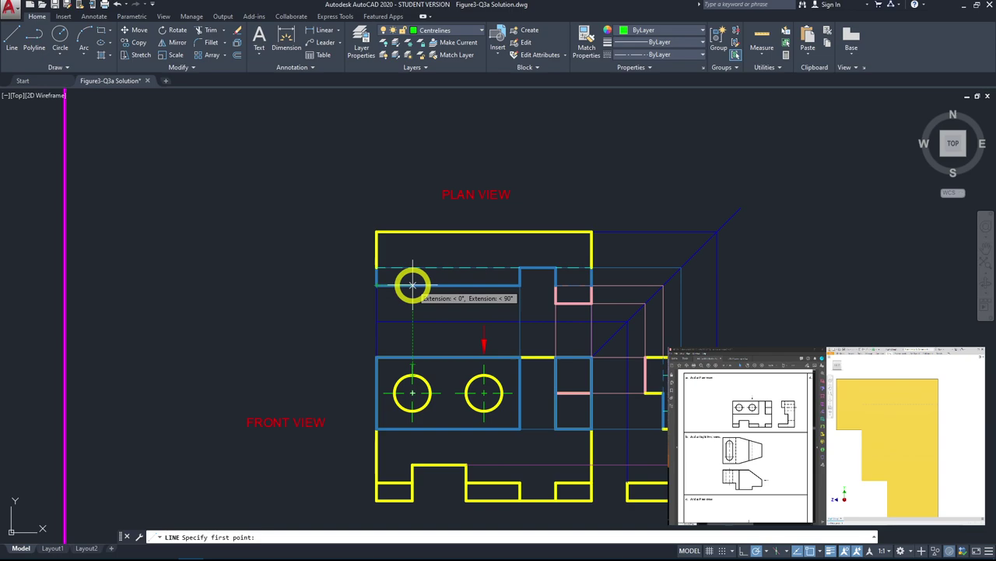
pyautogui.click(412, 284)
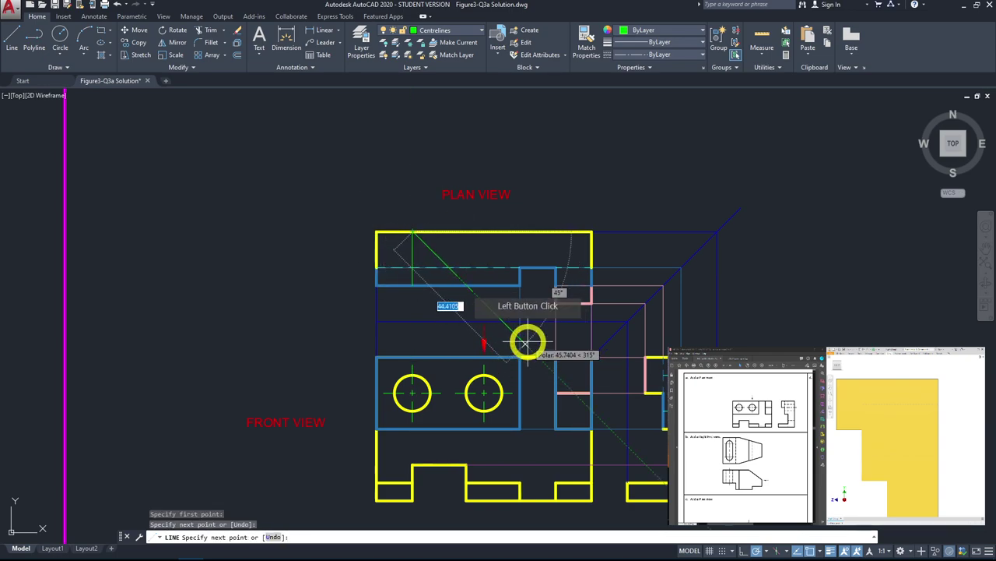
pyautogui.press('Escape')
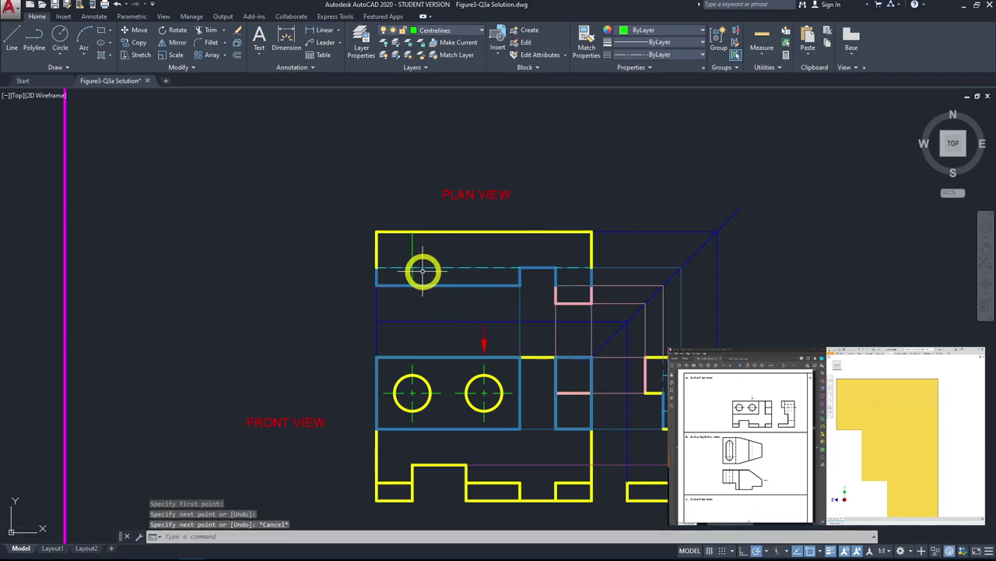
# Step: Copy the plan's vertical centreline to both sides, aligning the copies with the left and right edges of the front view's left hole
pyautogui.scroll(2, 421, 269)
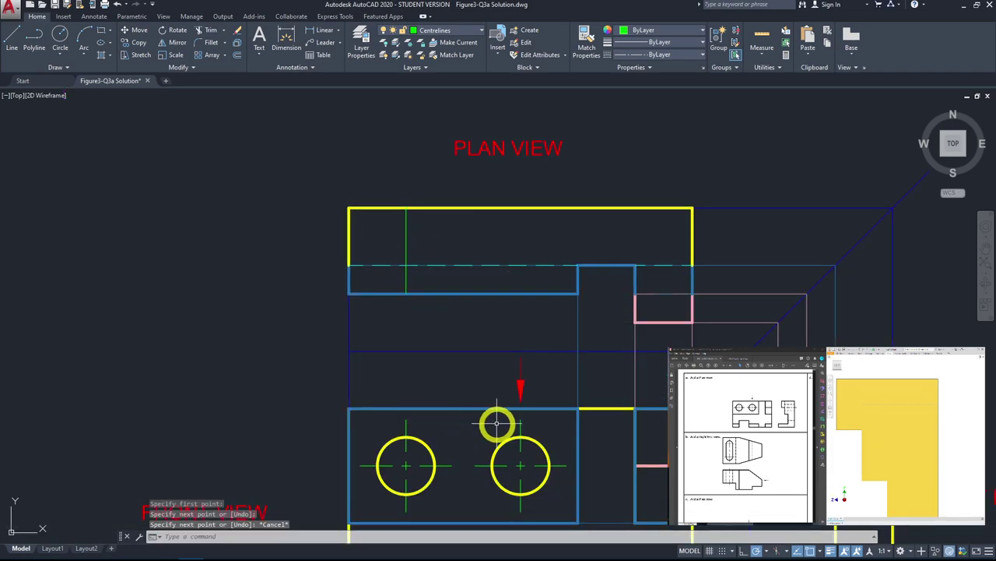
pyautogui.scroll(-1, 472, 397)
pyautogui.scroll(1, 434, 309)
pyautogui.click(430, 302)
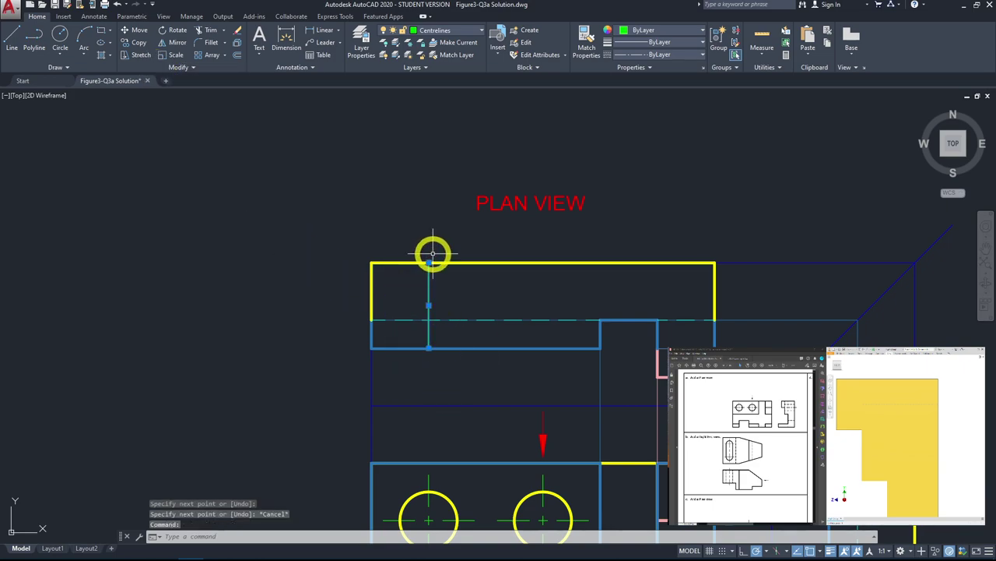
pyautogui.click(124, 45)
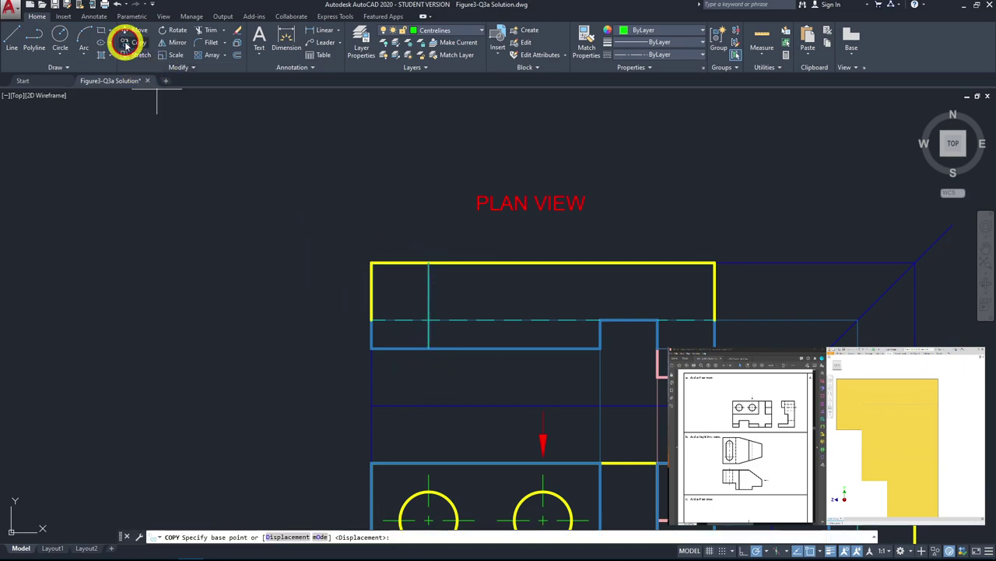
pyautogui.moveTo(345, 280); pyautogui.dragTo(408, 205, button='middle')
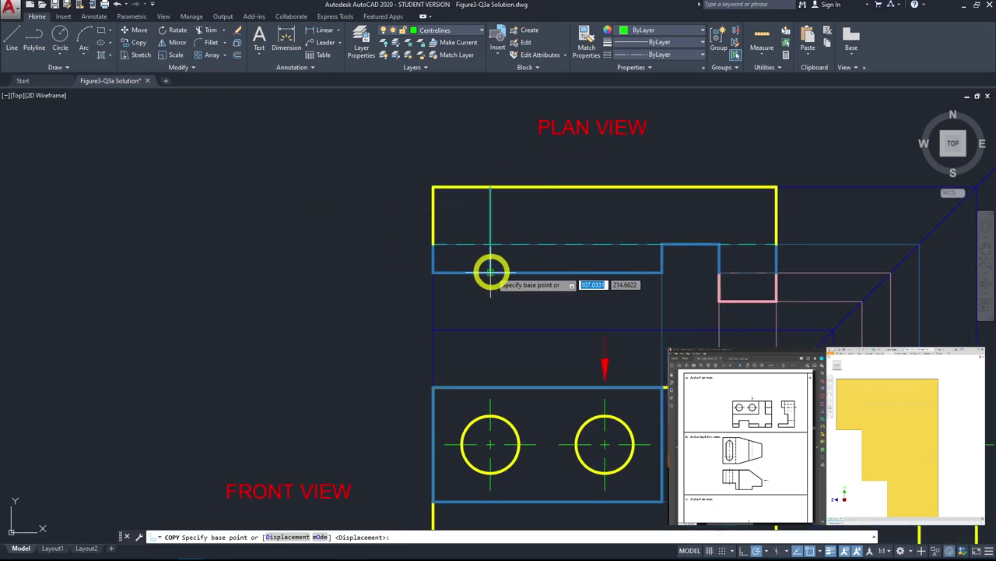
pyautogui.click(491, 272)
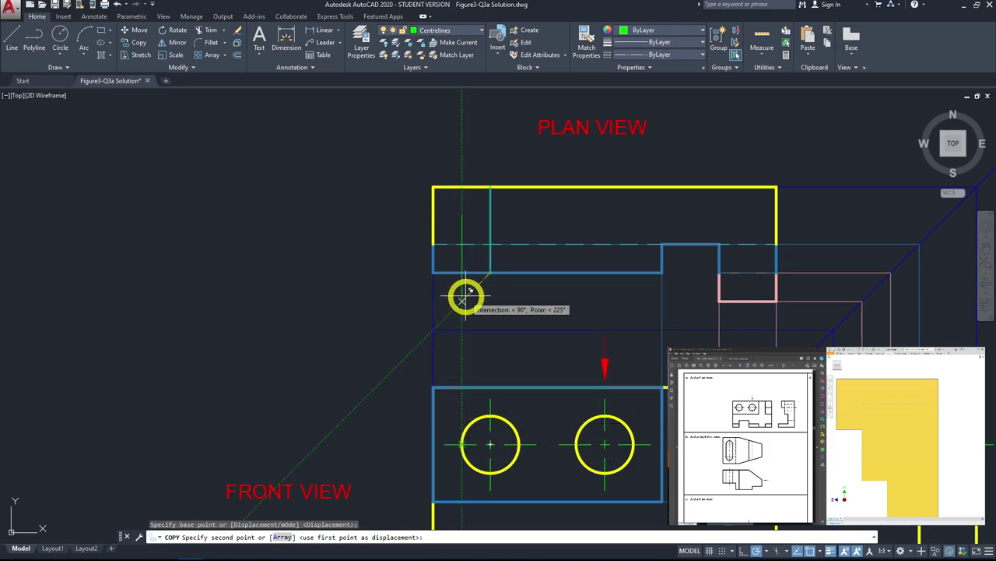
pyautogui.click(465, 271)
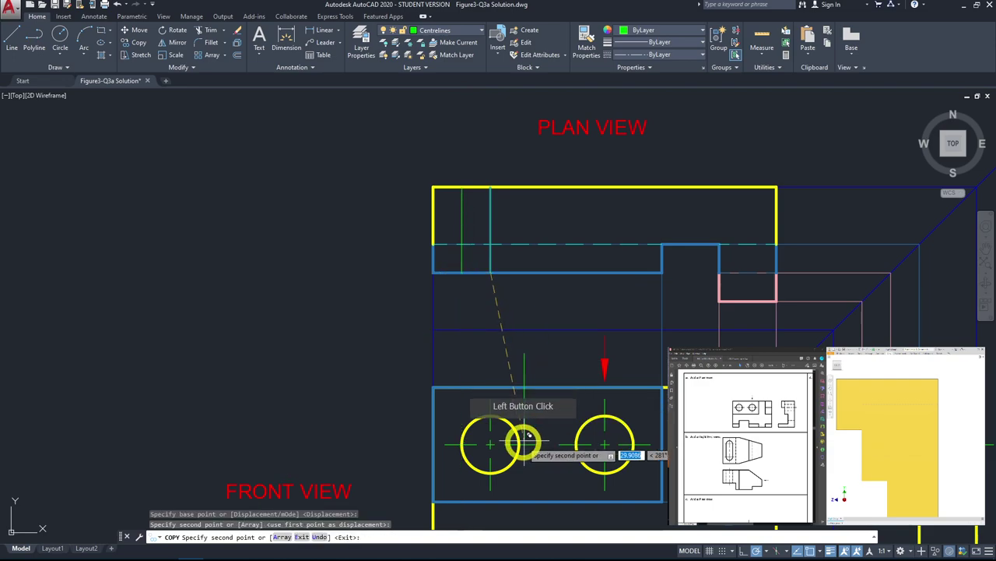
pyautogui.click(516, 272)
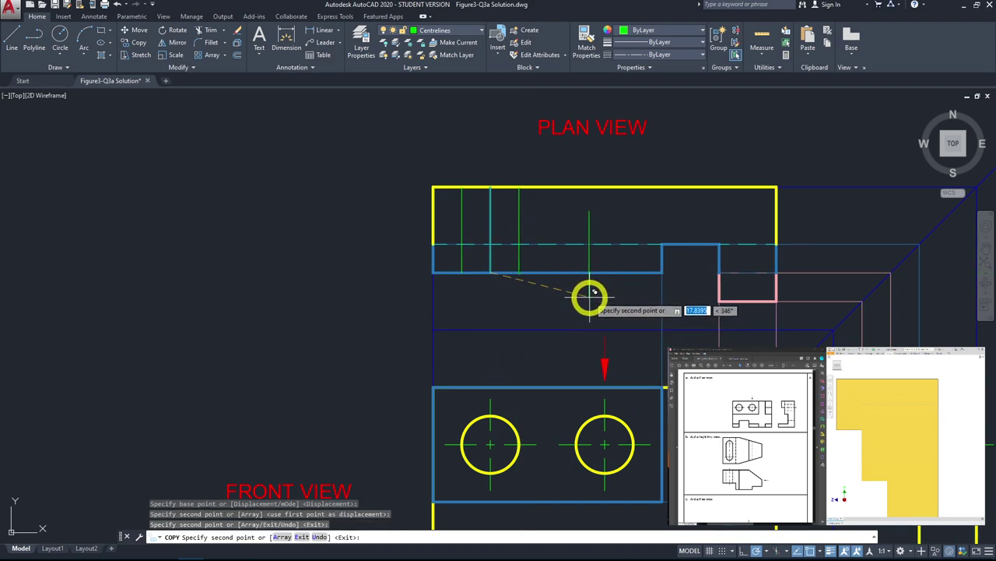
pyautogui.press('Escape')
pyautogui.moveTo(500, 257); pyautogui.dragTo(511, 272, button='middle')
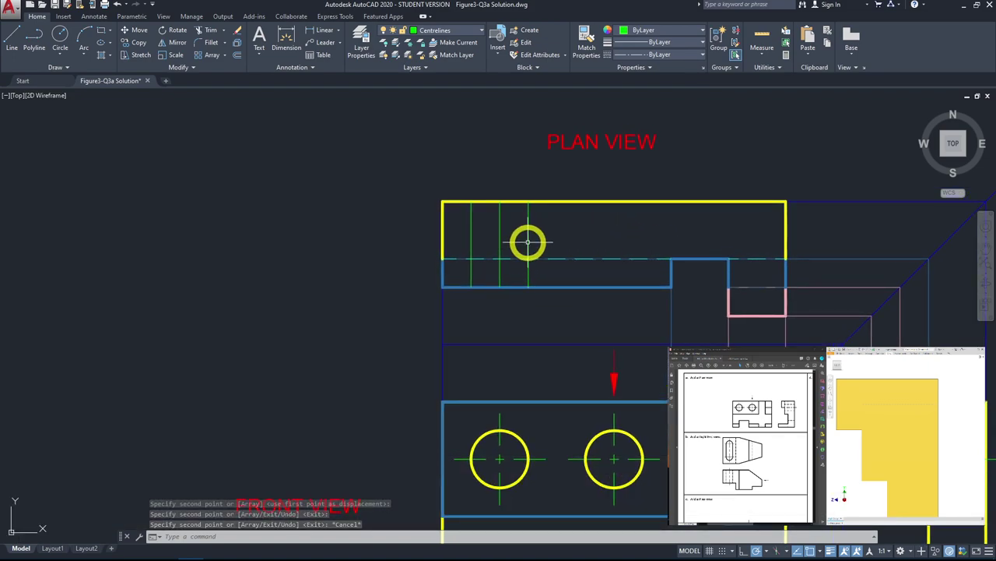
pyautogui.click(523, 231)
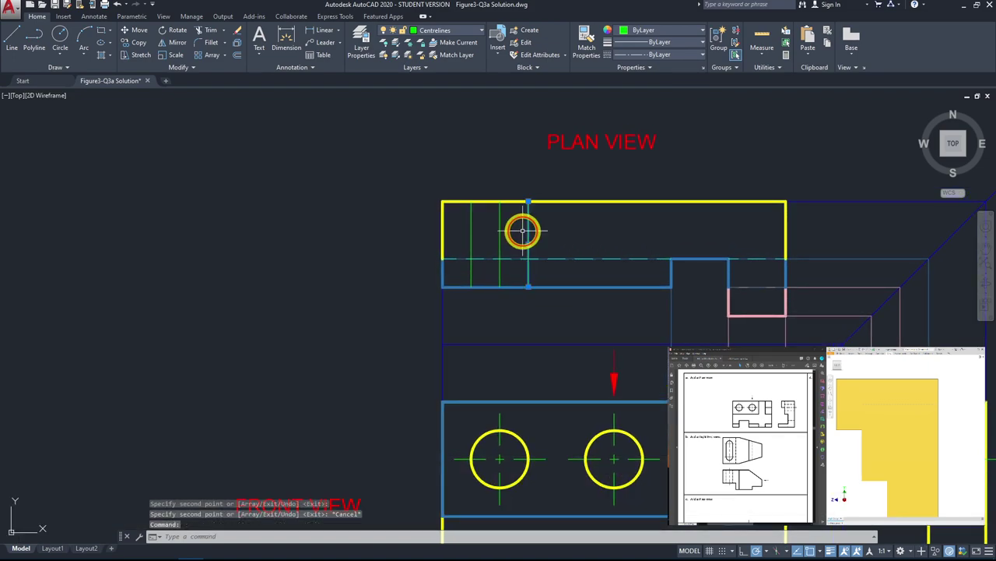
pyautogui.click(469, 236)
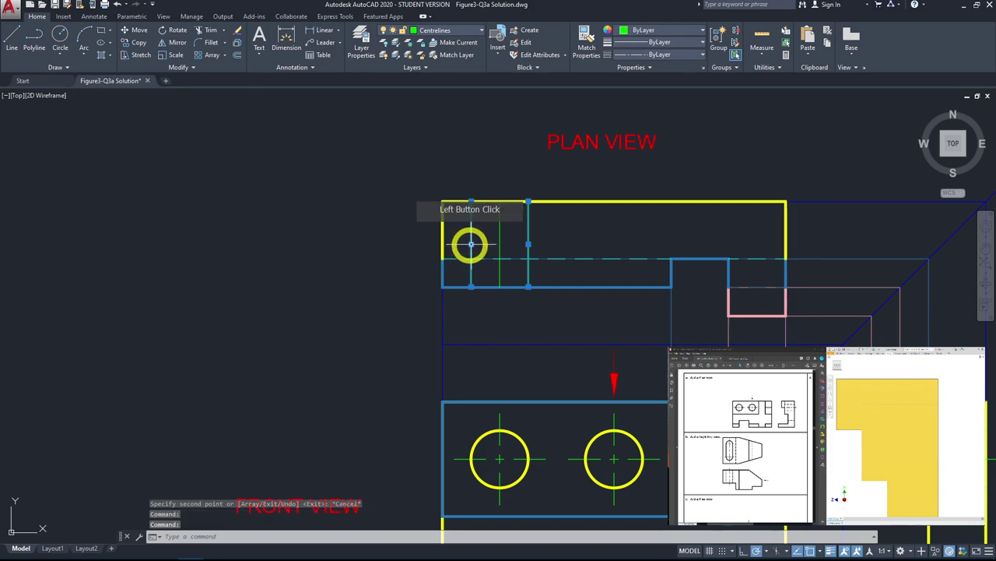
pyautogui.press('Escape')
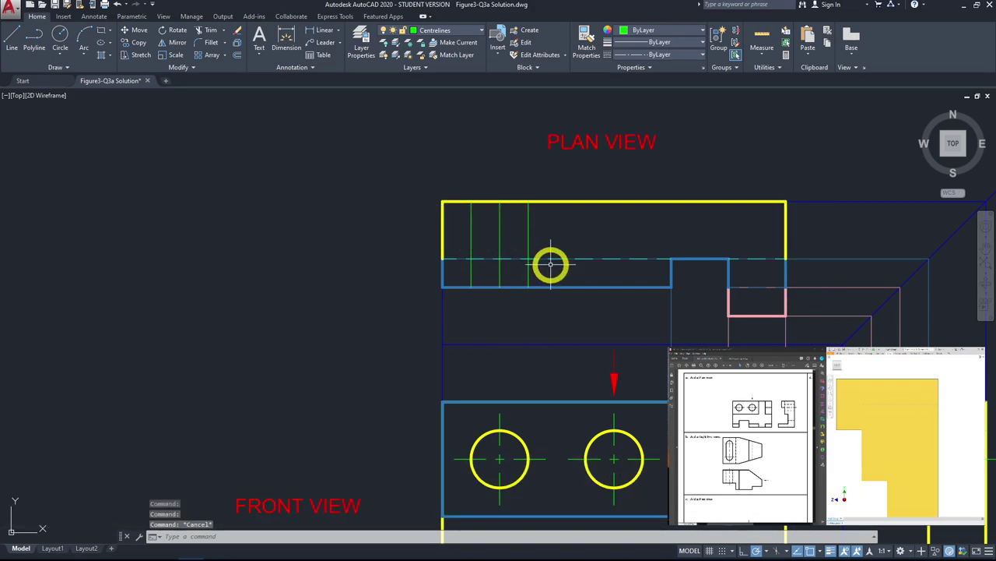
# Step: Match the properties of the plan's horizontal hidden line onto the two outer vertical lines of the left hole
pyautogui.write('MA')
pyautogui.press('space')
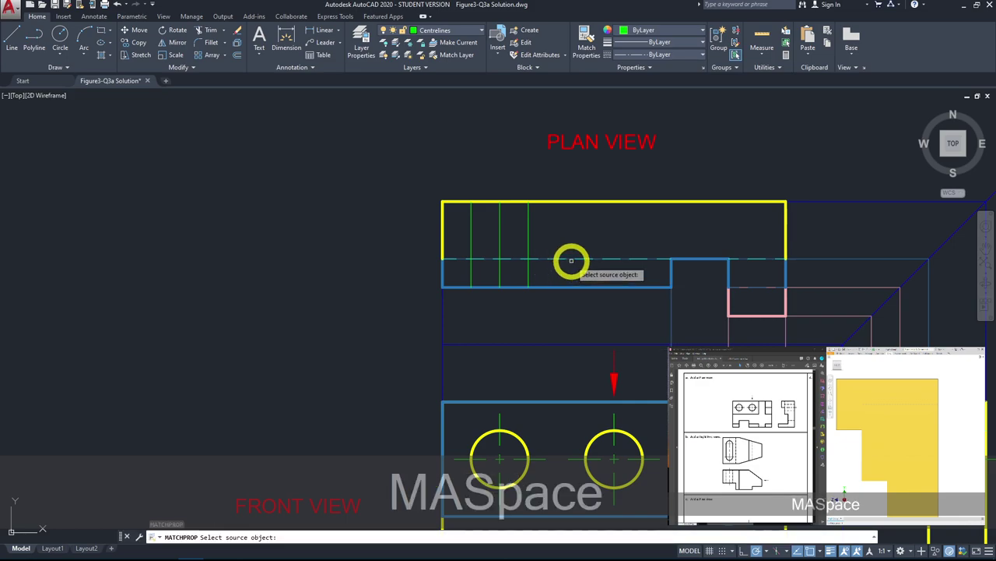
pyautogui.click(552, 260)
pyautogui.click(548, 257)
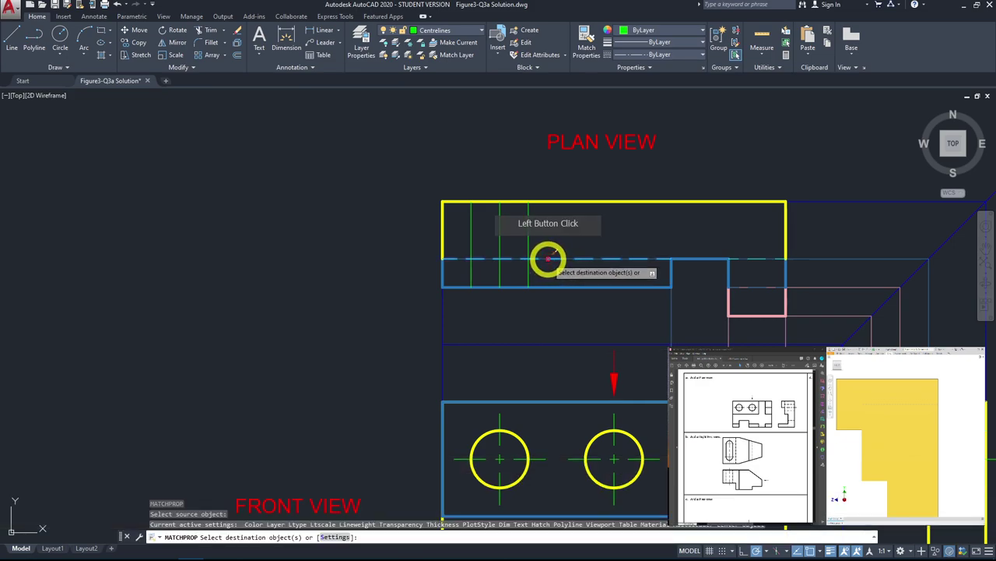
pyautogui.click(518, 238)
pyautogui.doubleClick(534, 363)
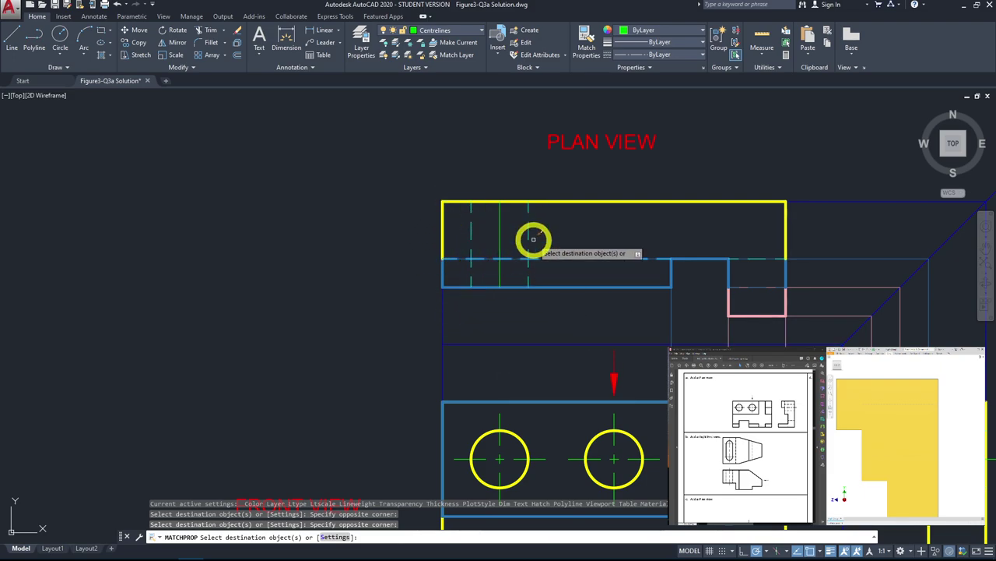
pyautogui.press('Escape')
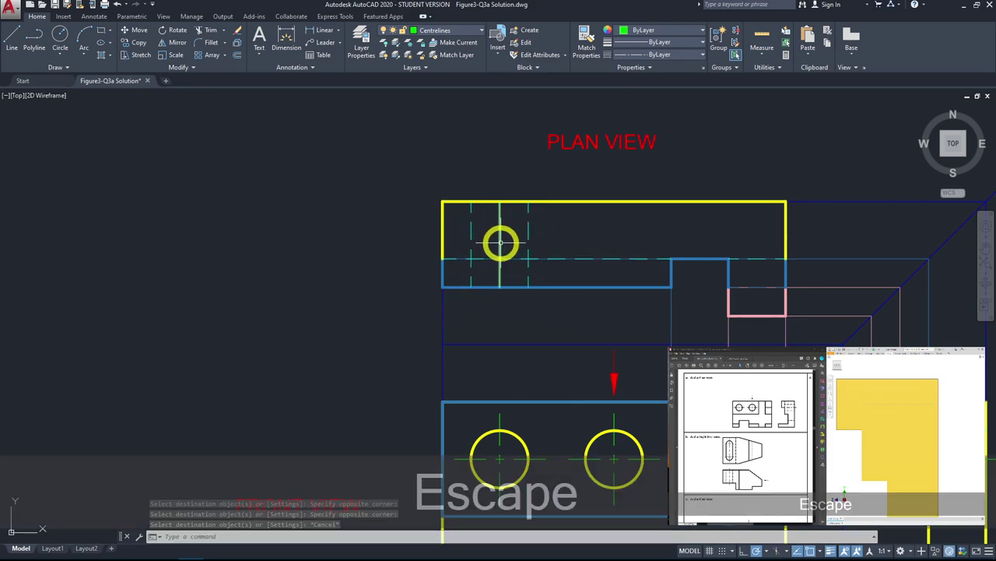
# Step: Extend the left hole's vertical centreline by 5 units beyond both the upper and lower edges of the plan view
pyautogui.click(501, 243)
pyautogui.click(500, 203)
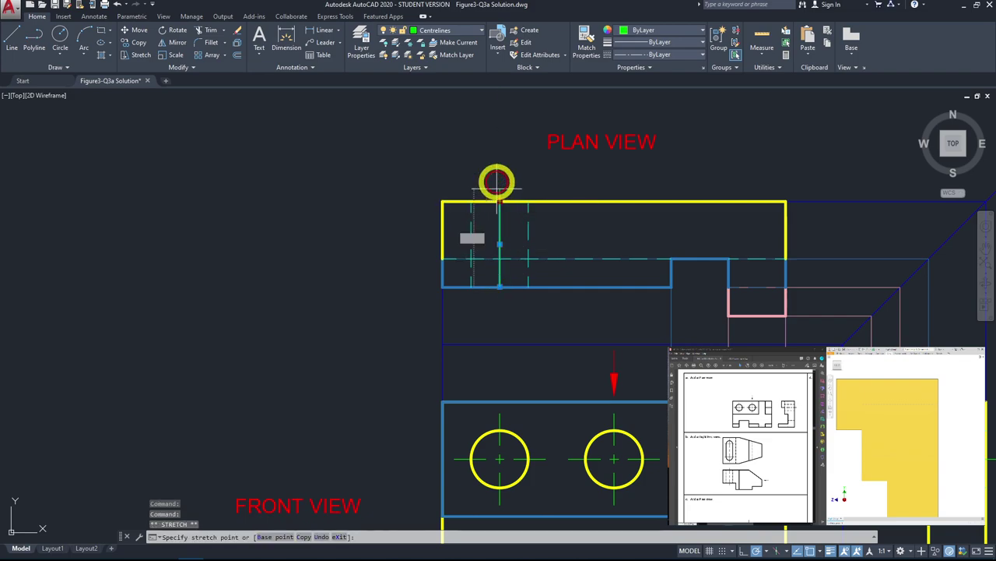
pyautogui.write('5')
pyautogui.press('space')
pyautogui.click(518, 338)
pyautogui.click(685, 334)
pyautogui.press('Escape')
# Step: Set the linetype scale of the plan's left hole centreline to 0.5
pyautogui.scroll(1, 478, 273)
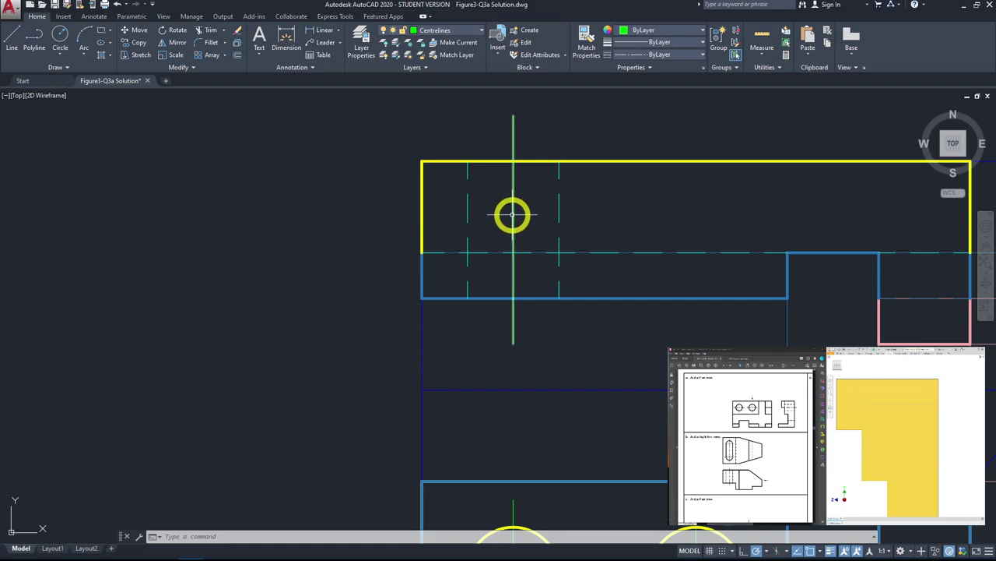
pyautogui.moveTo(513, 215)
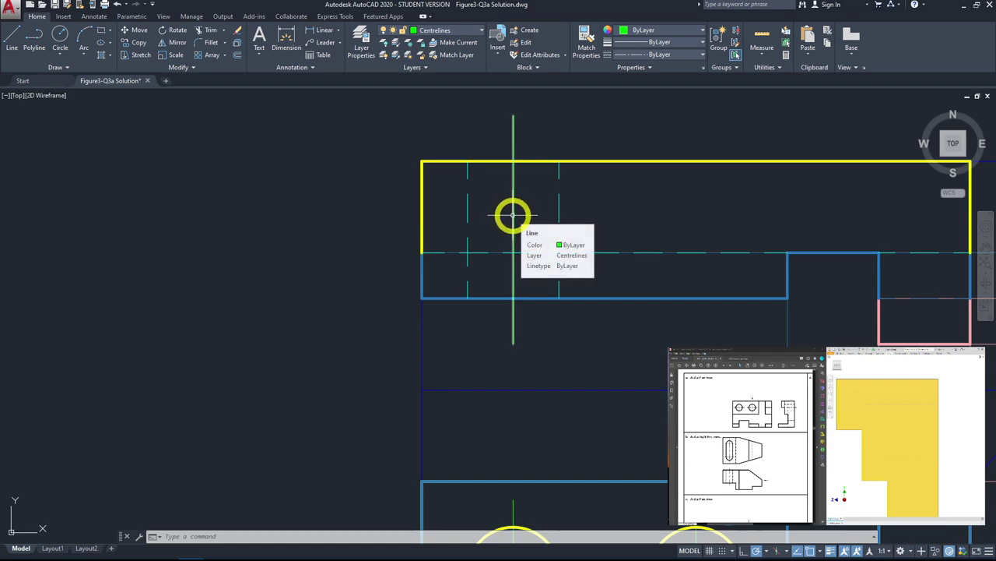
pyautogui.click(513, 215)
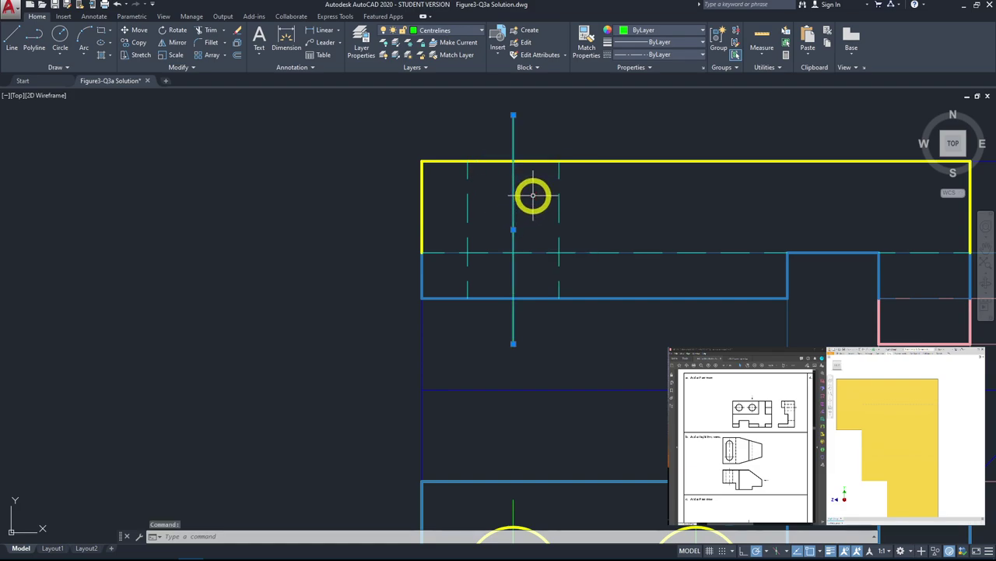
pyautogui.rightClick(538, 191)
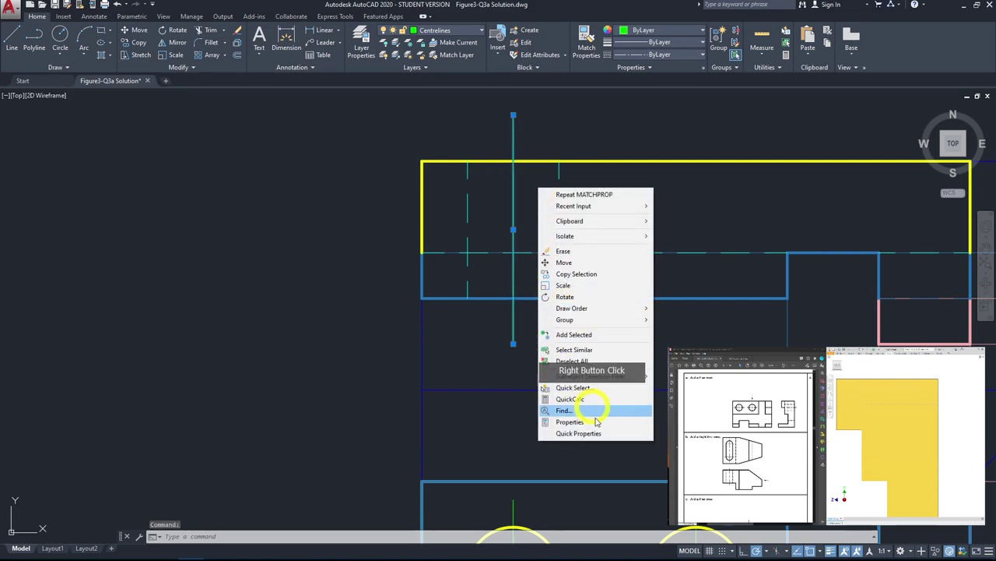
pyautogui.click(610, 422)
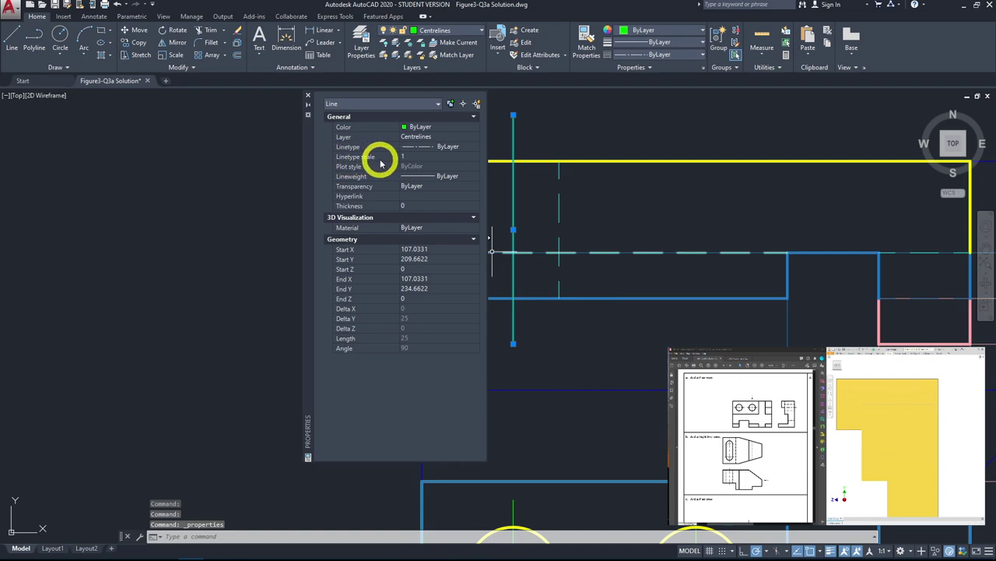
pyautogui.click(411, 156)
pyautogui.write('0')
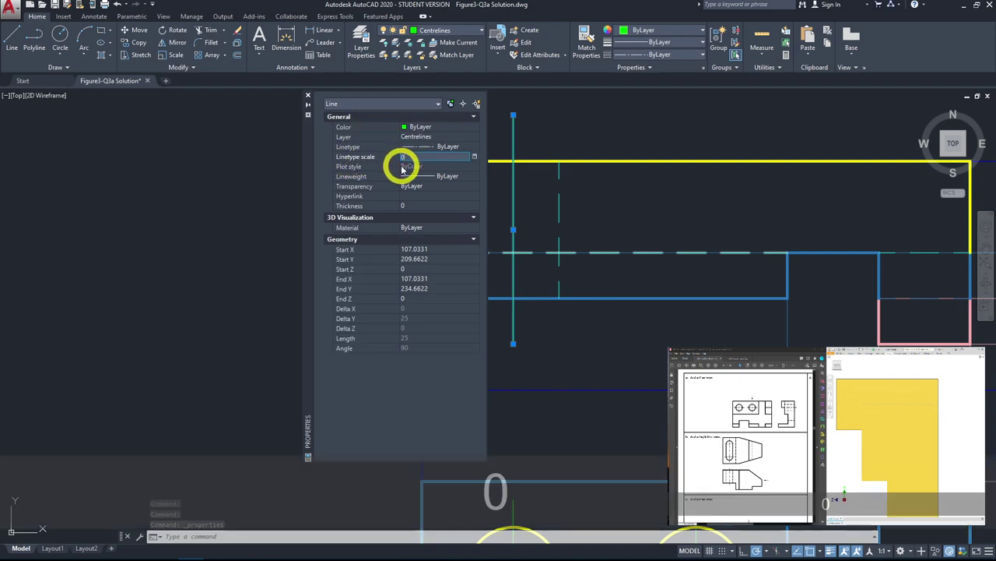
pyautogui.write('.5')
pyautogui.press('Return')
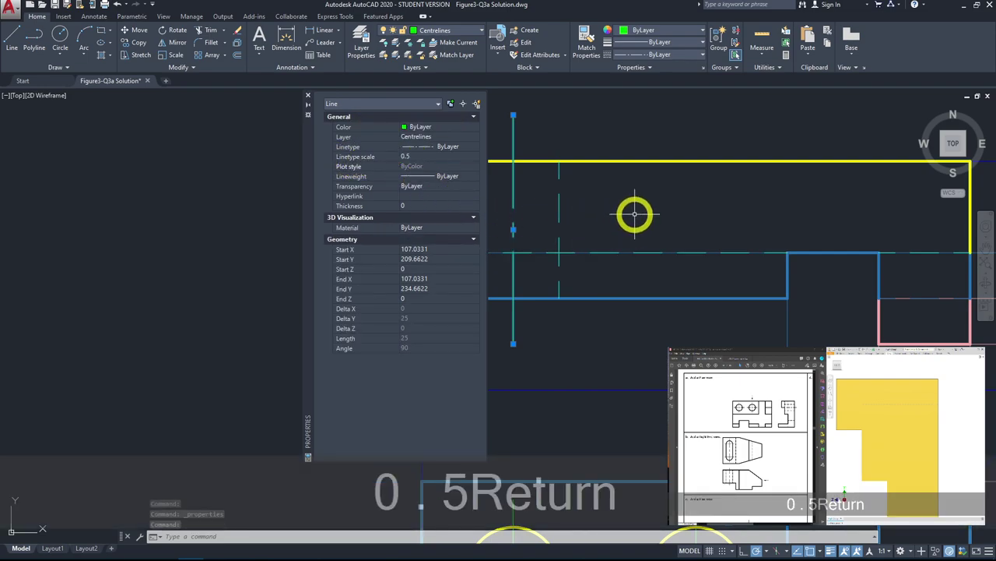
pyautogui.moveTo(635, 214); pyautogui.dragTo(647, 218, button='middle')
pyautogui.click(308, 98)
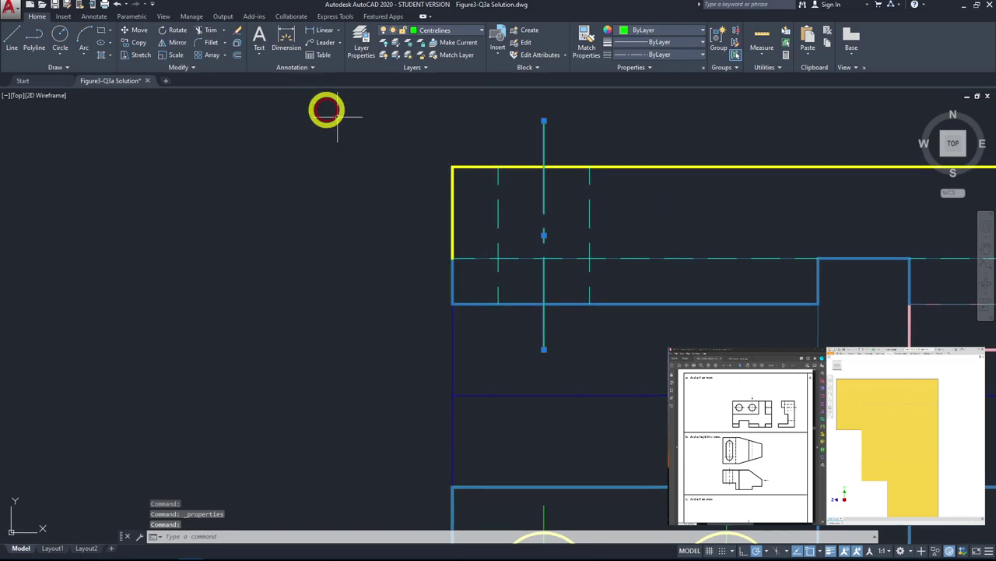
pyautogui.scroll(2, 547, 239)
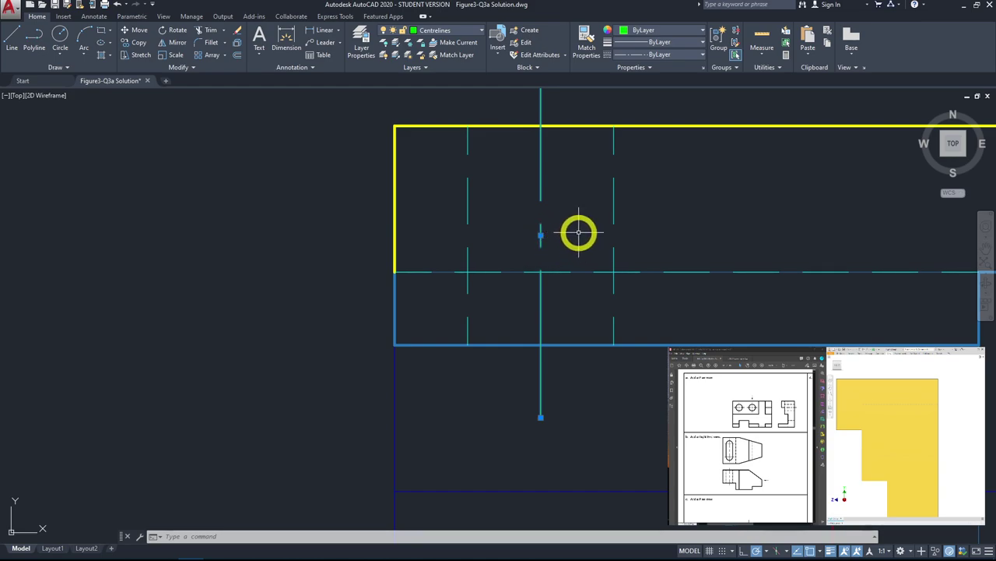
pyautogui.press('Escape')
pyautogui.scroll(-2, 693, 239)
pyautogui.moveTo(694, 239); pyautogui.dragTo(661, 318, button='middle')
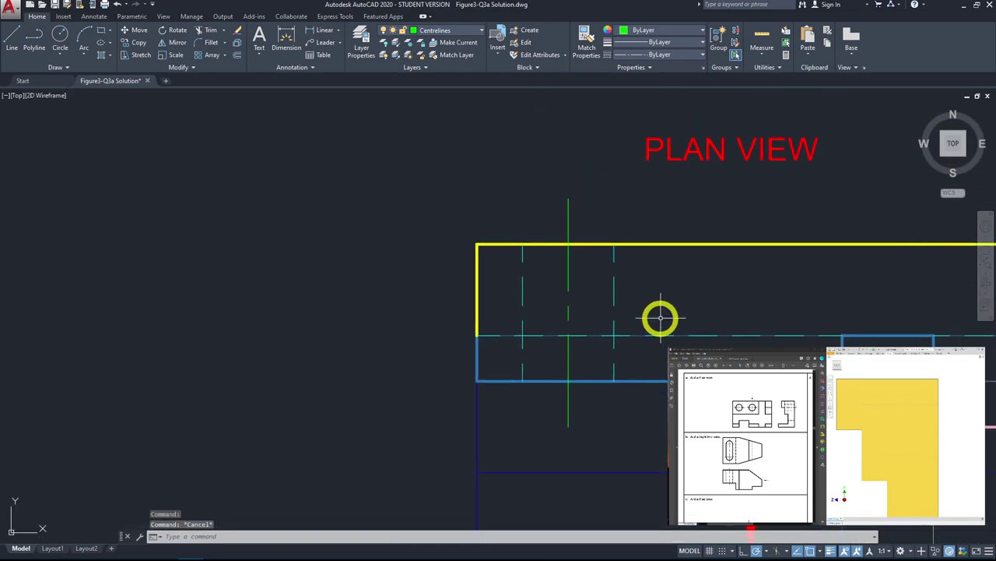
pyautogui.scroll(-2, 661, 342)
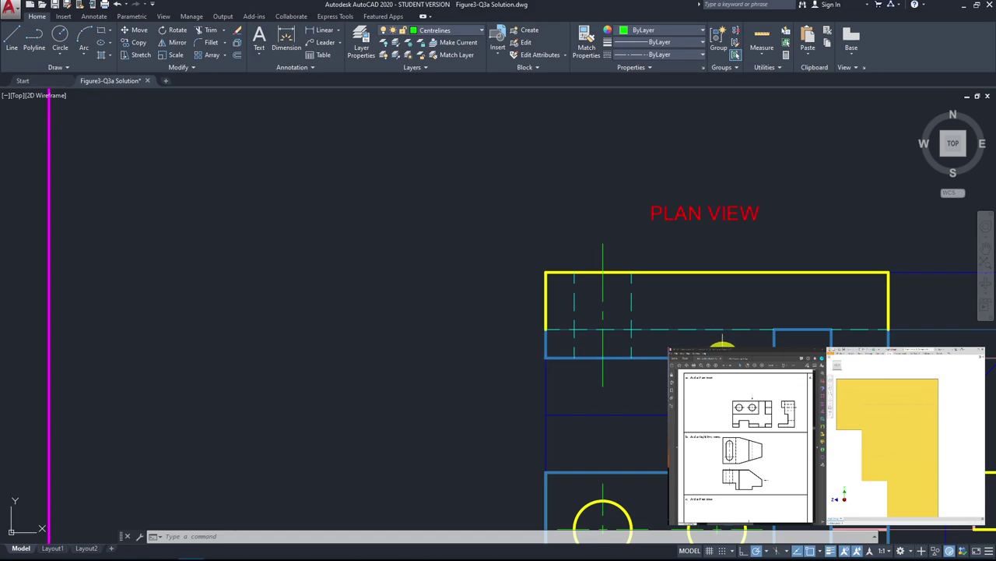
pyautogui.click(560, 207)
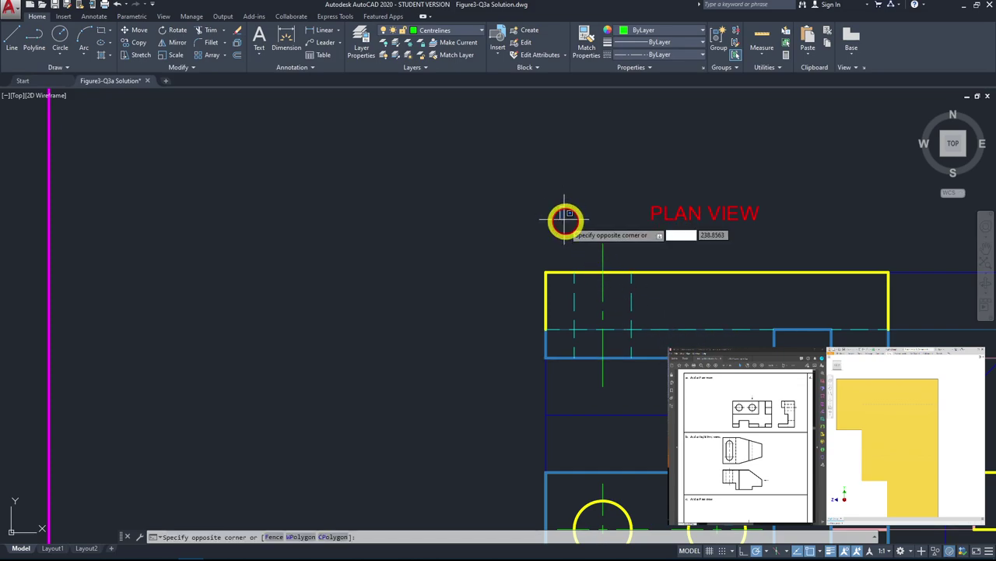
pyautogui.click(560, 207)
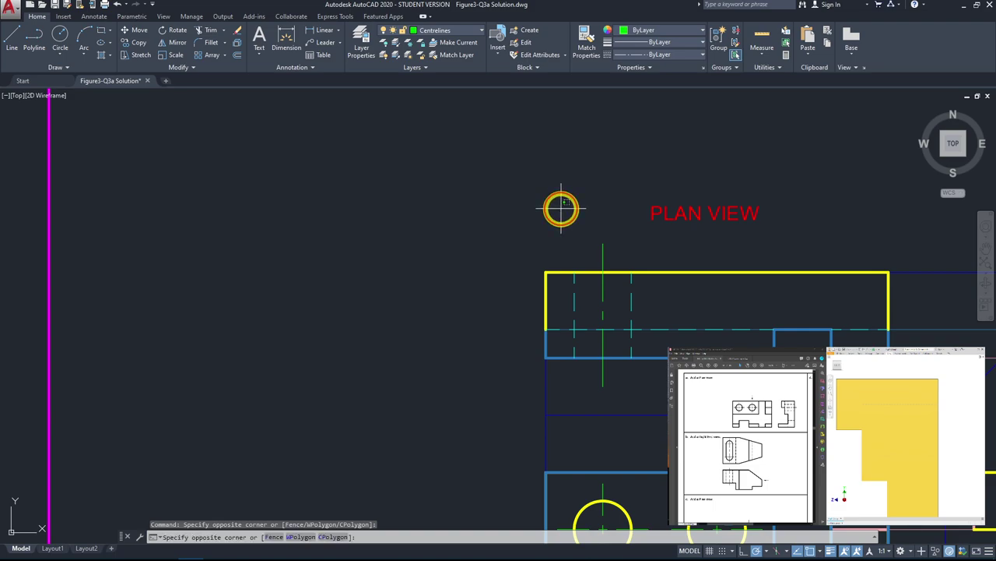
pyautogui.click(560, 207)
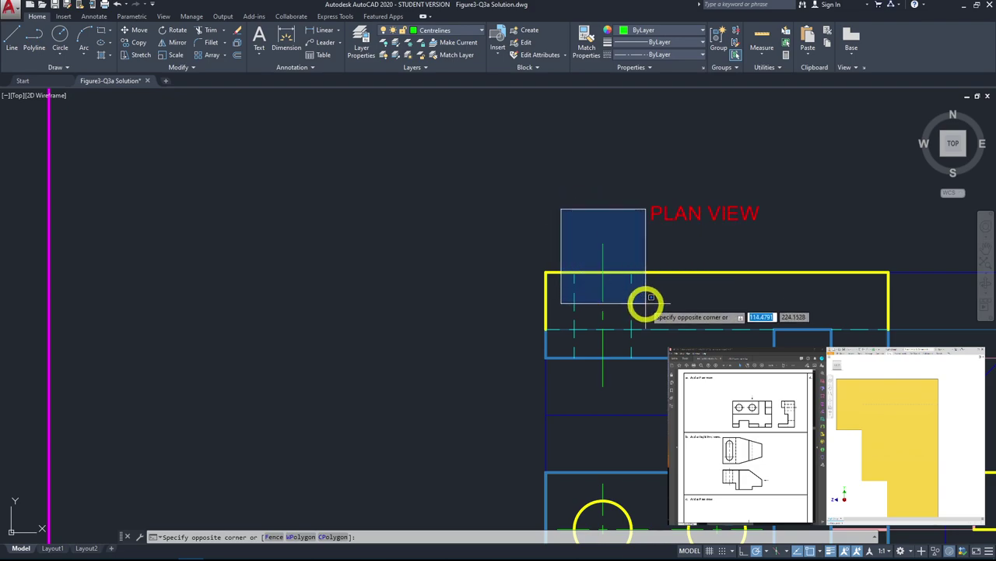
pyautogui.click(562, 212)
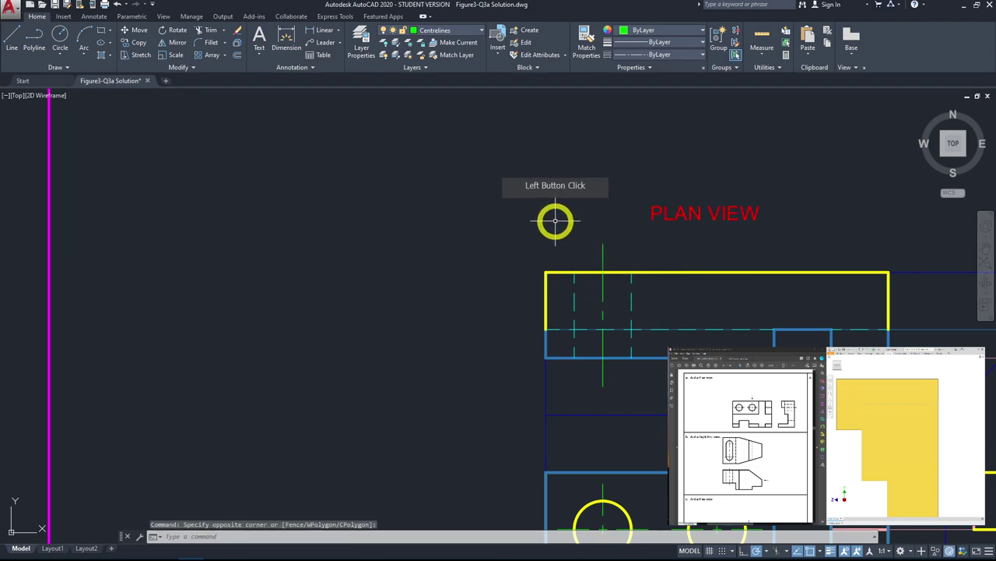
# Step: Copy the left hole's centreline and both hidden edge lines across the plan view, aligned with the centre of the front view's right hole
pyautogui.click(552, 221)
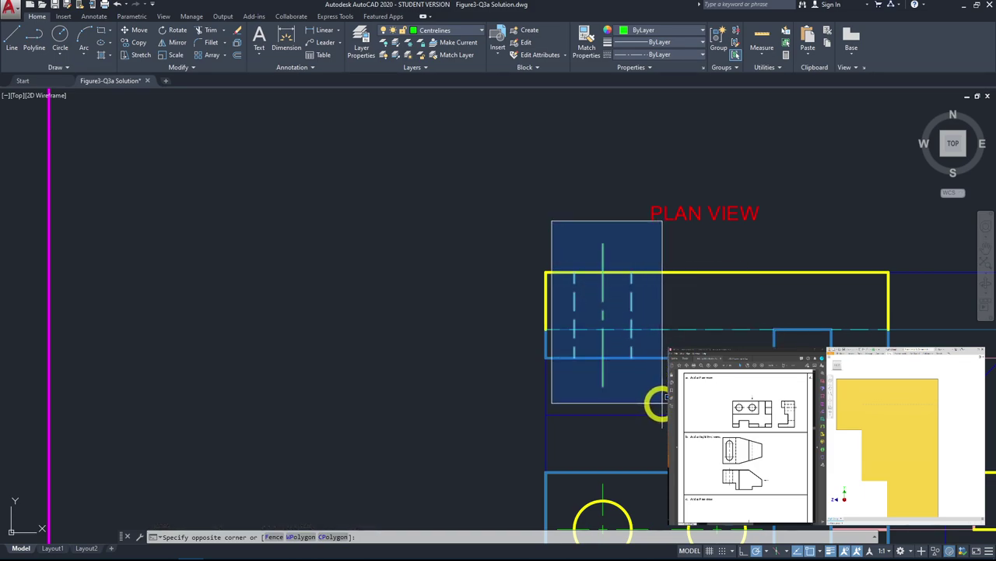
pyautogui.click(661, 403)
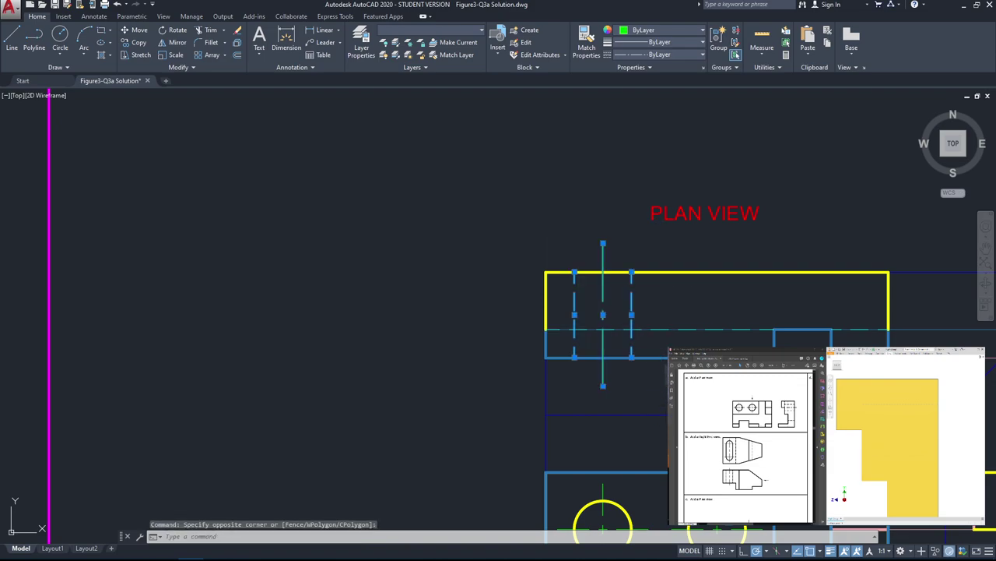
pyautogui.click(138, 42)
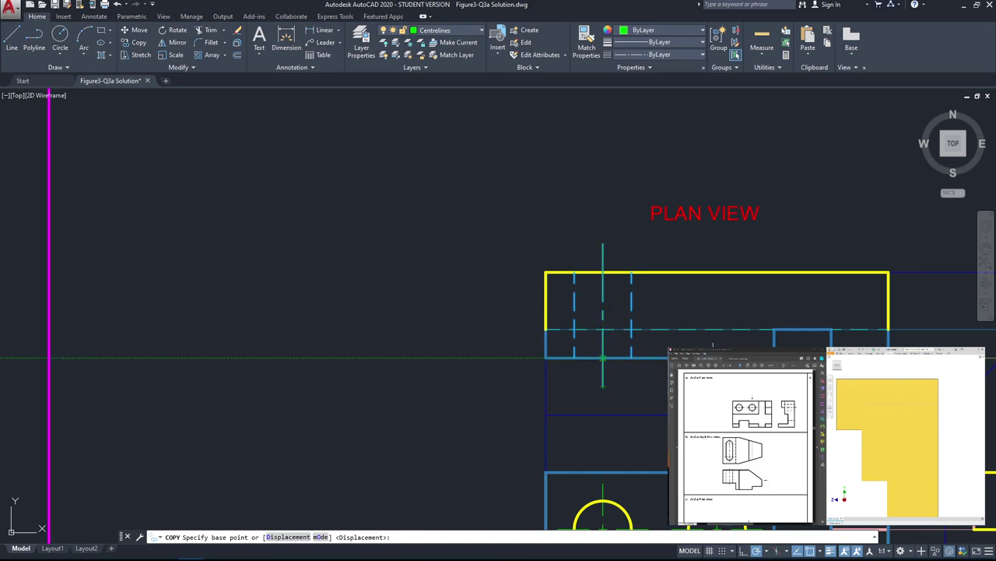
pyautogui.click(602, 358)
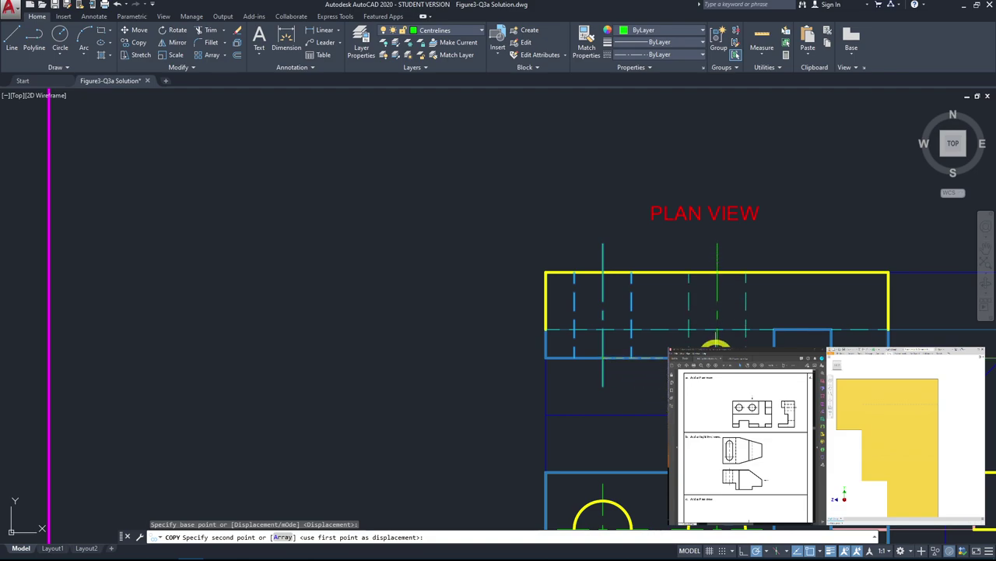
pyautogui.click(716, 356)
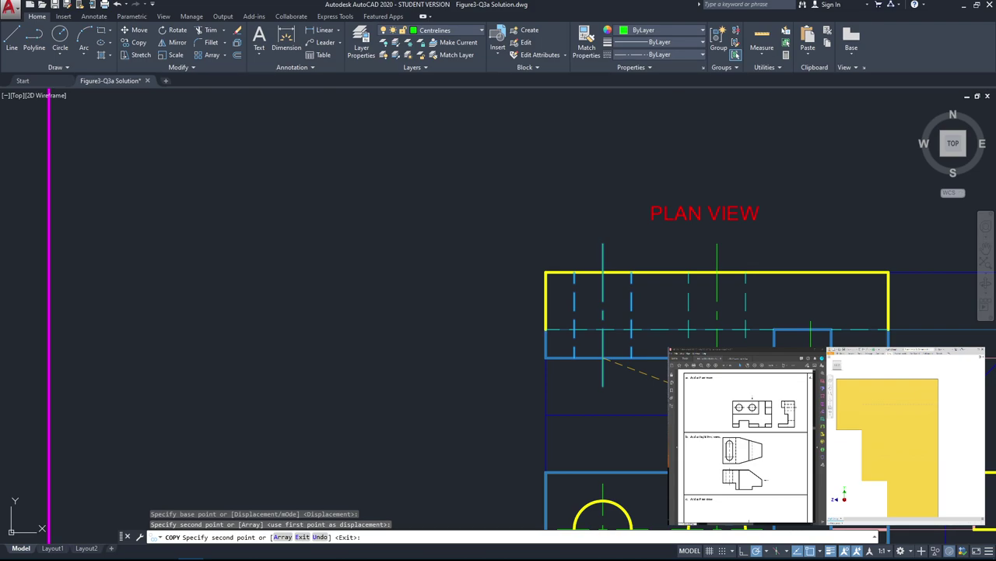
pyautogui.press('Escape')
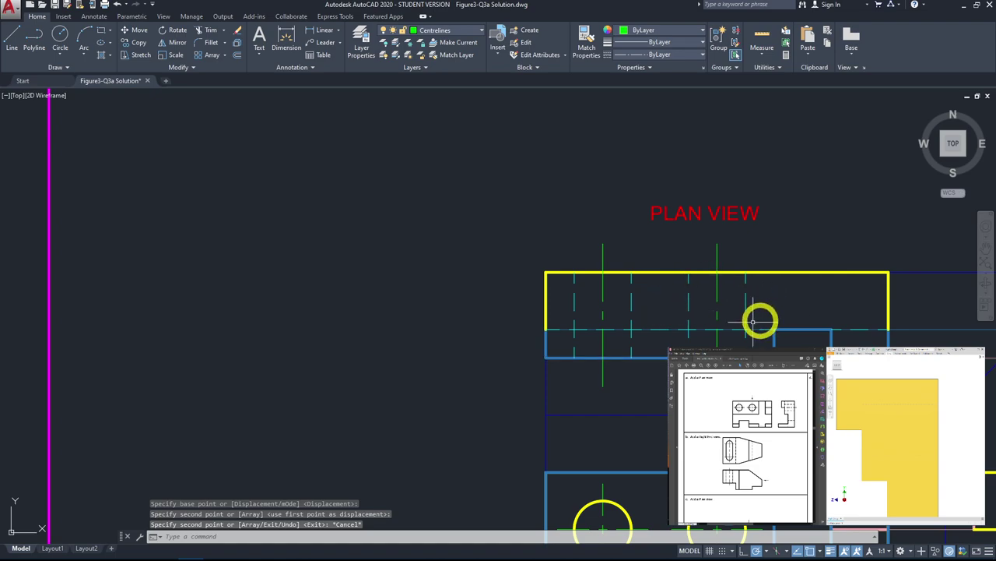
# Step: On the Constructionlines layer in colour 248,153,30, project the front view slot's upper left corner vertically to the plan's lower blue edge
pyautogui.scroll(-3, 773, 343)
pyautogui.moveTo(786, 300); pyautogui.dragTo(674, 296, button='middle')
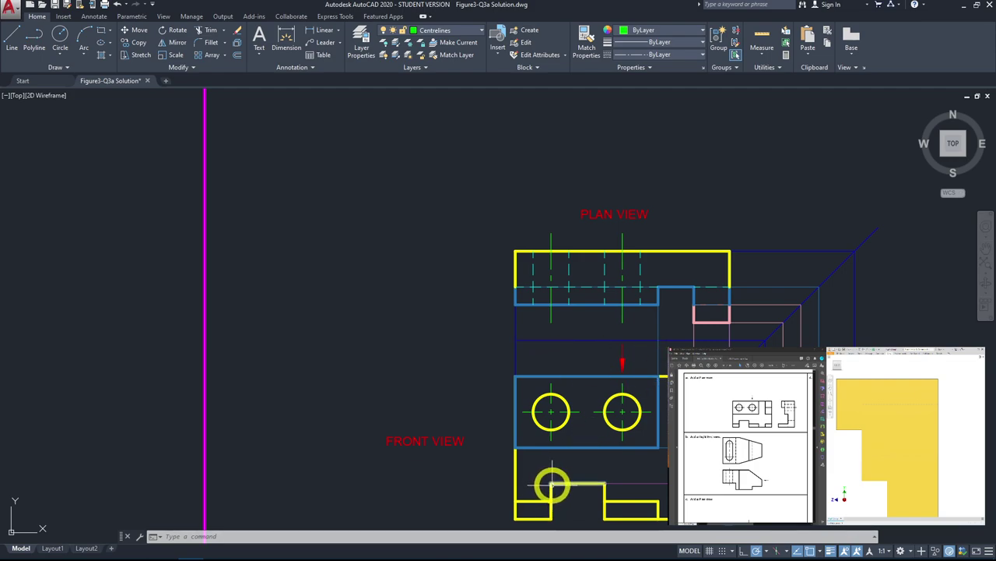
pyautogui.moveTo(597, 489); pyautogui.dragTo(485, 419, button='middle')
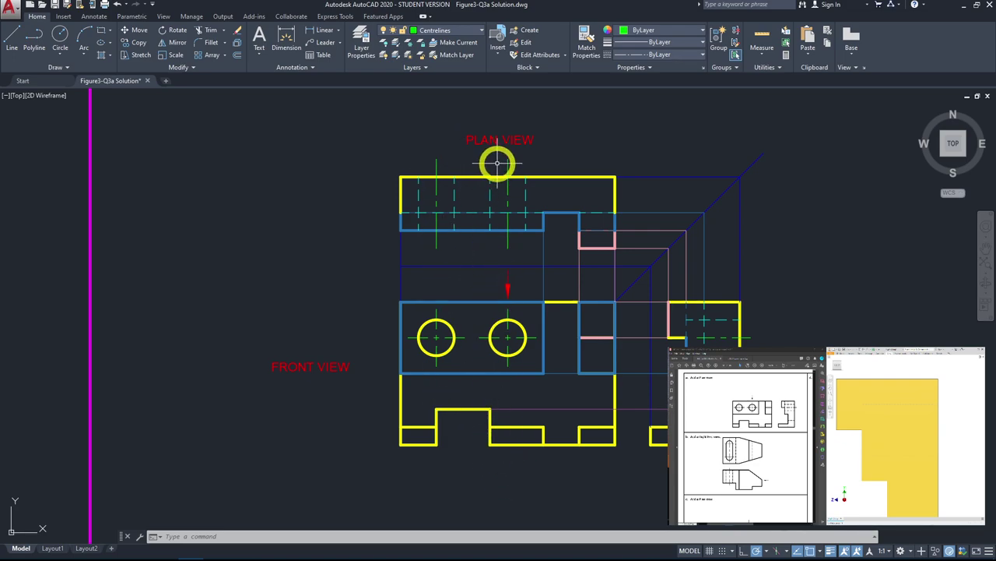
pyautogui.click(10, 39)
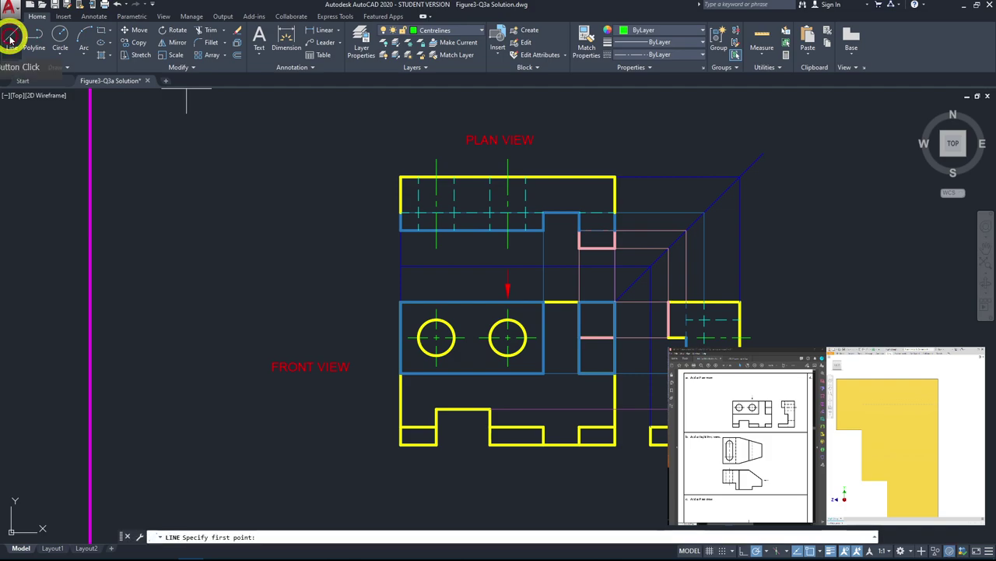
pyautogui.click(469, 34)
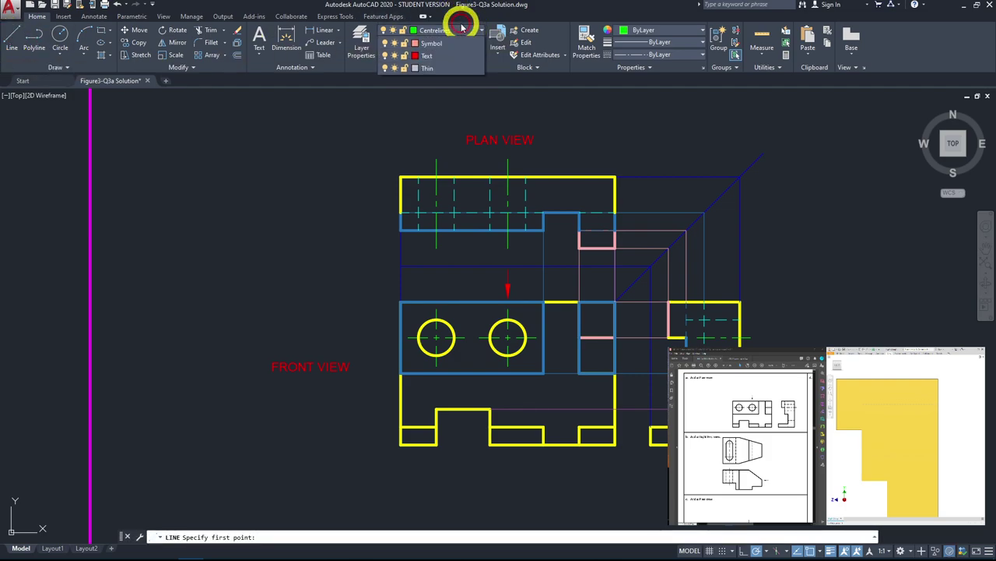
pyautogui.click(456, 83)
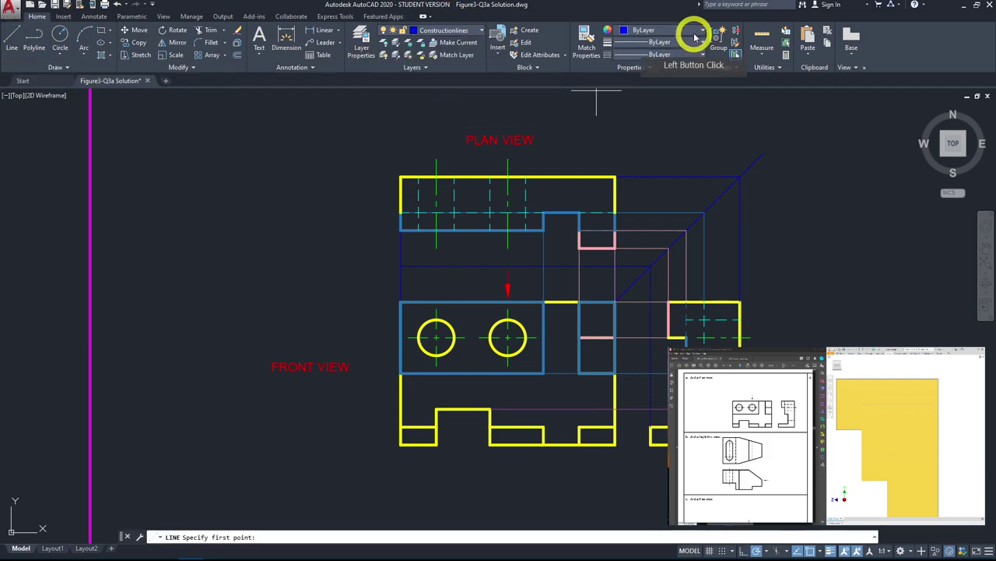
pyautogui.click(694, 31)
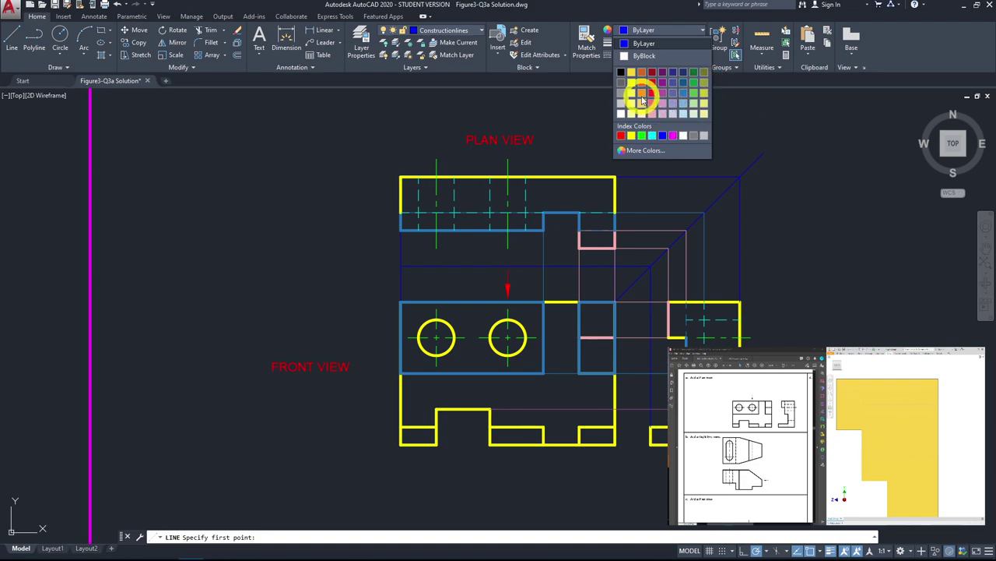
pyautogui.click(641, 96)
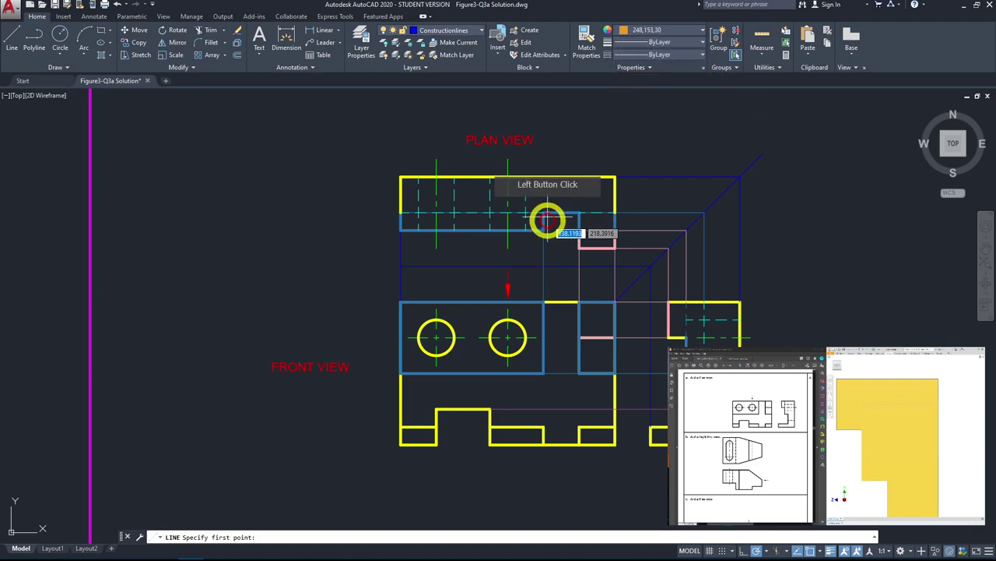
pyautogui.click(437, 408)
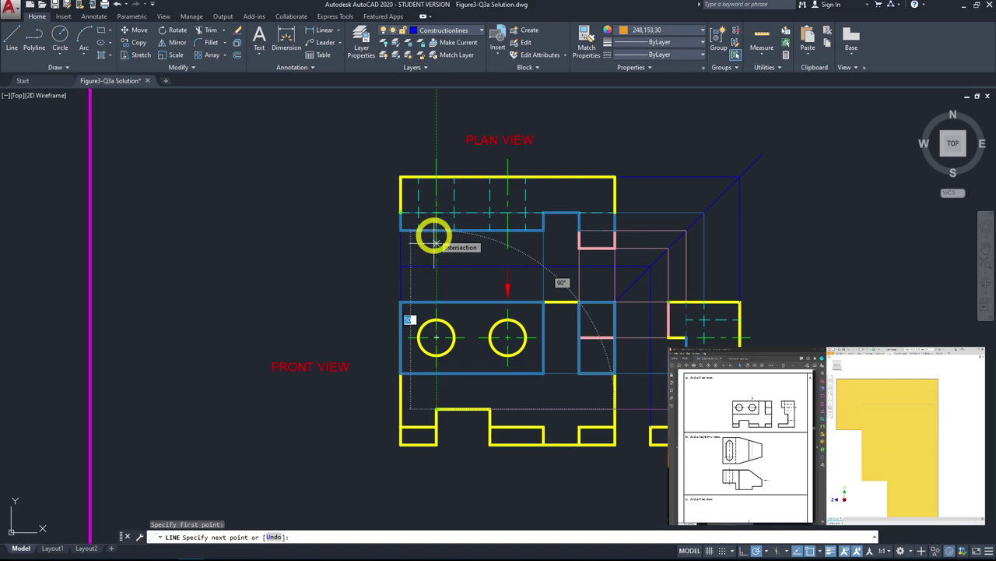
pyautogui.click(437, 230)
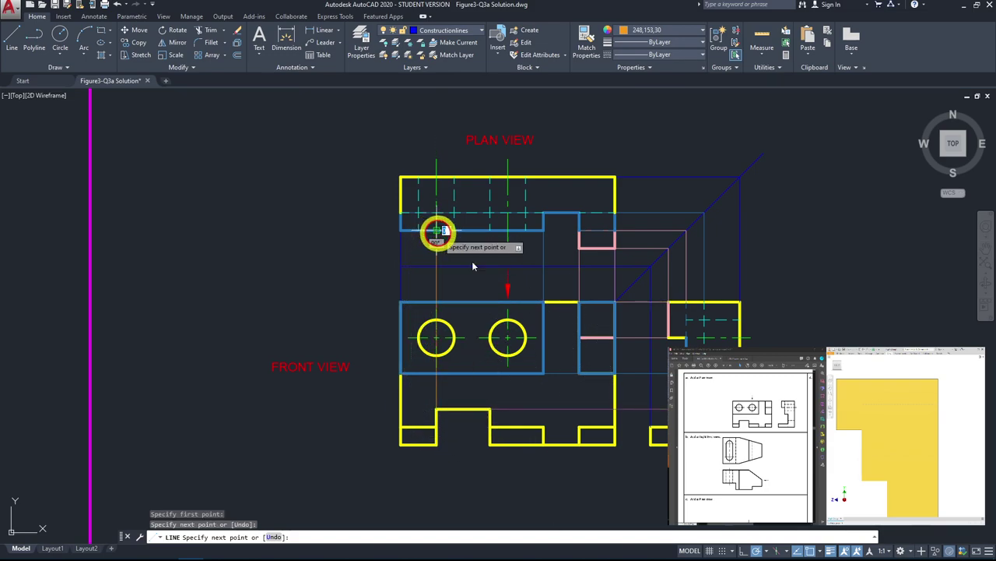
pyautogui.press('space')
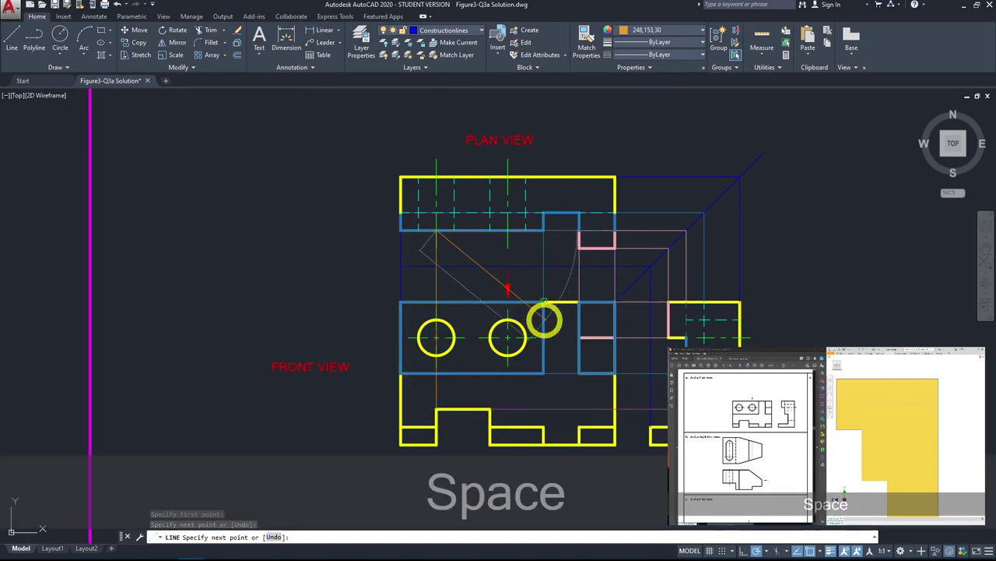
# Step: Project the front view slot's upper right corner vertically to the plan's lower blue edge with a matching line
pyautogui.press('space')
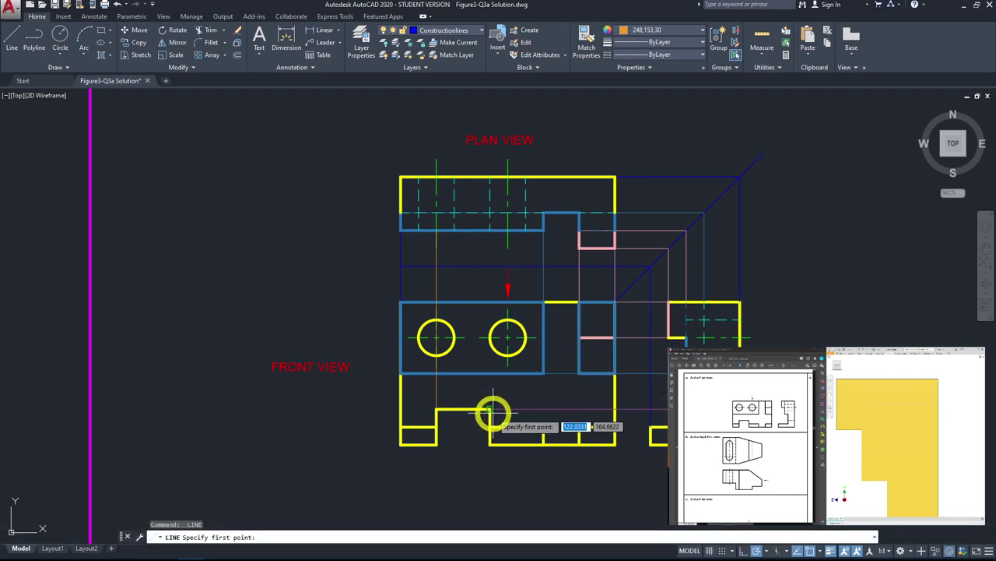
pyautogui.click(491, 409)
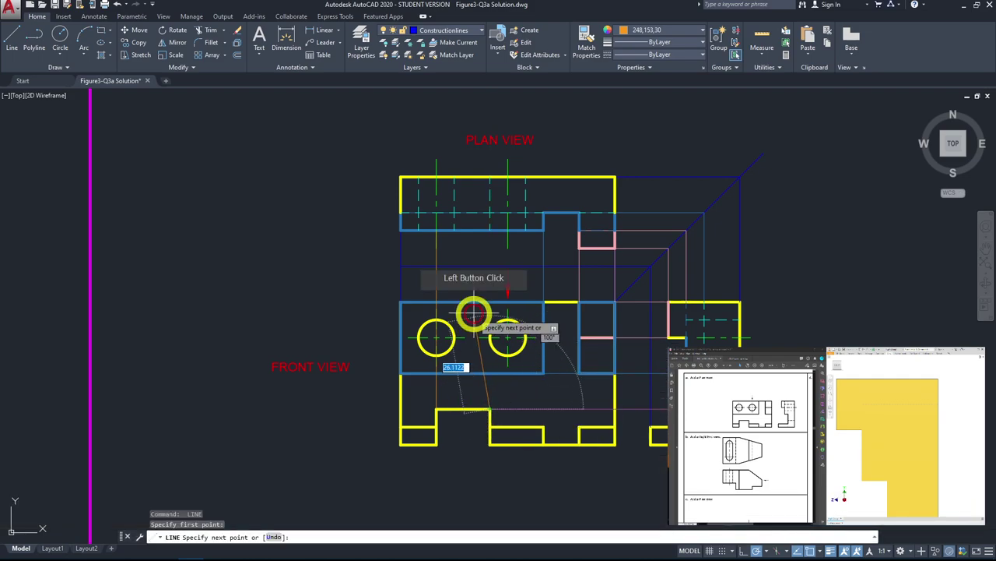
pyautogui.click(490, 230)
pyautogui.press('space')
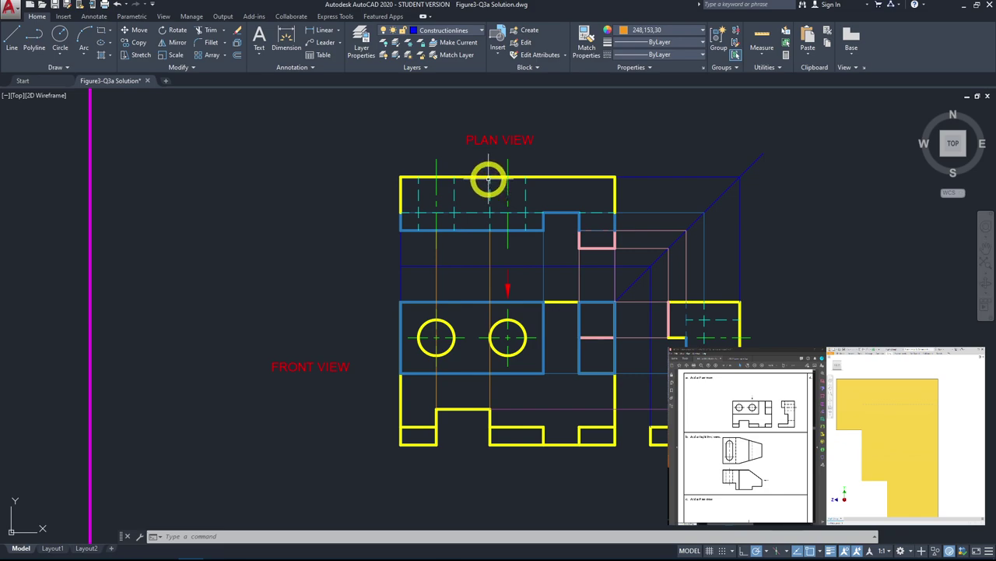
# Step: Recolour the three outline edges of the slot at the base of the front view orange
pyautogui.click(469, 387)
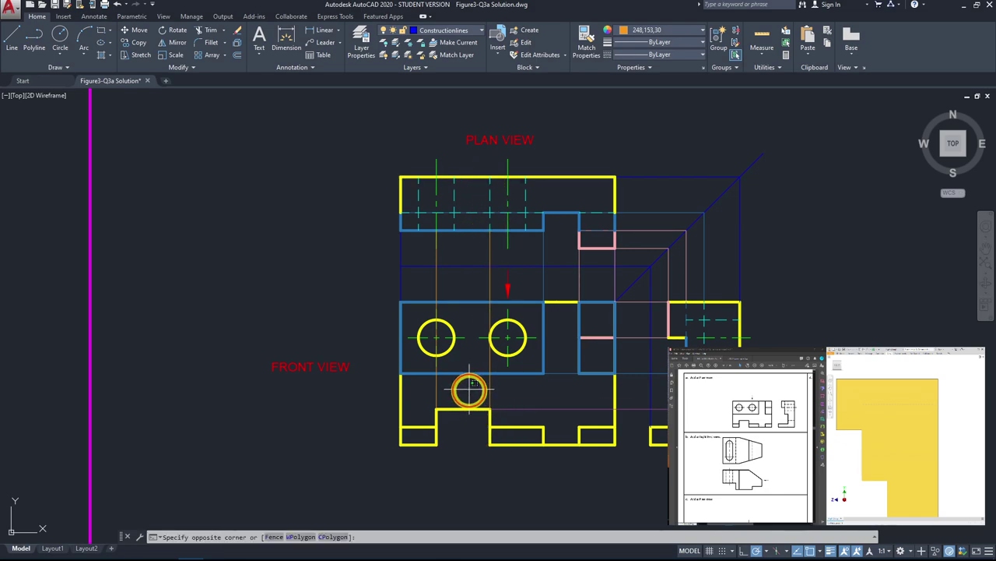
pyautogui.doubleClick(494, 412)
pyautogui.click(455, 418)
pyautogui.click(438, 411)
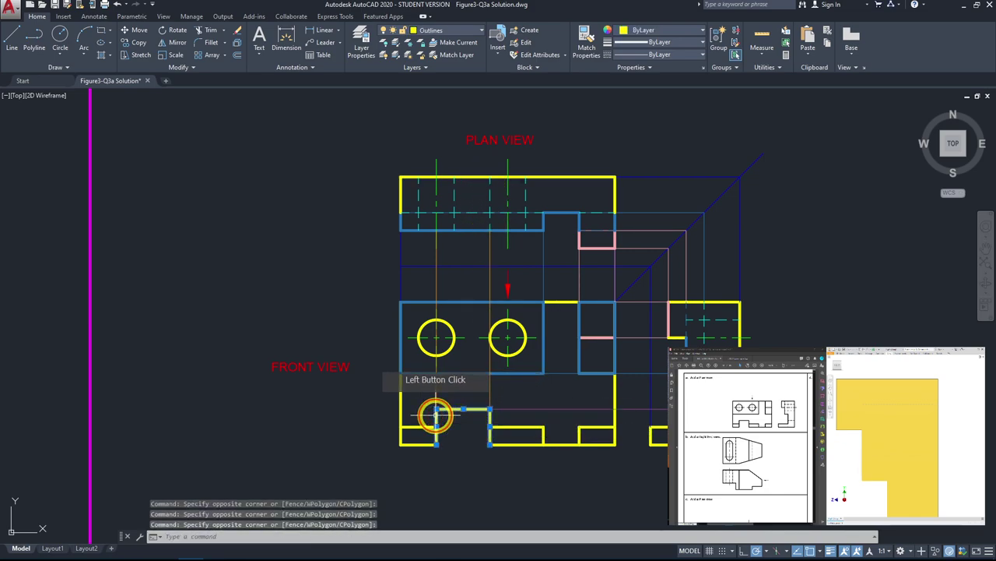
pyautogui.click(672, 31)
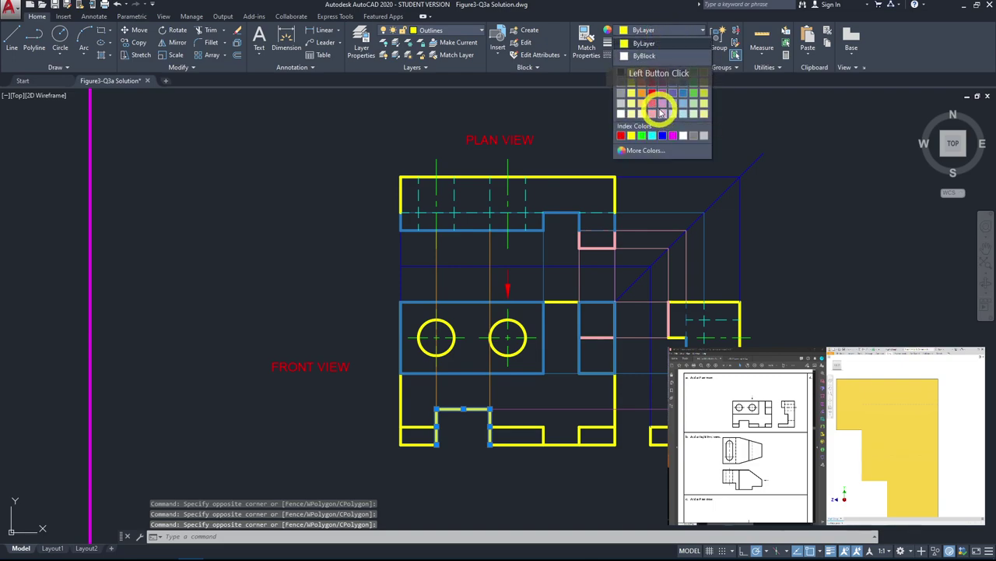
pyautogui.click(643, 83)
pyautogui.press('Escape')
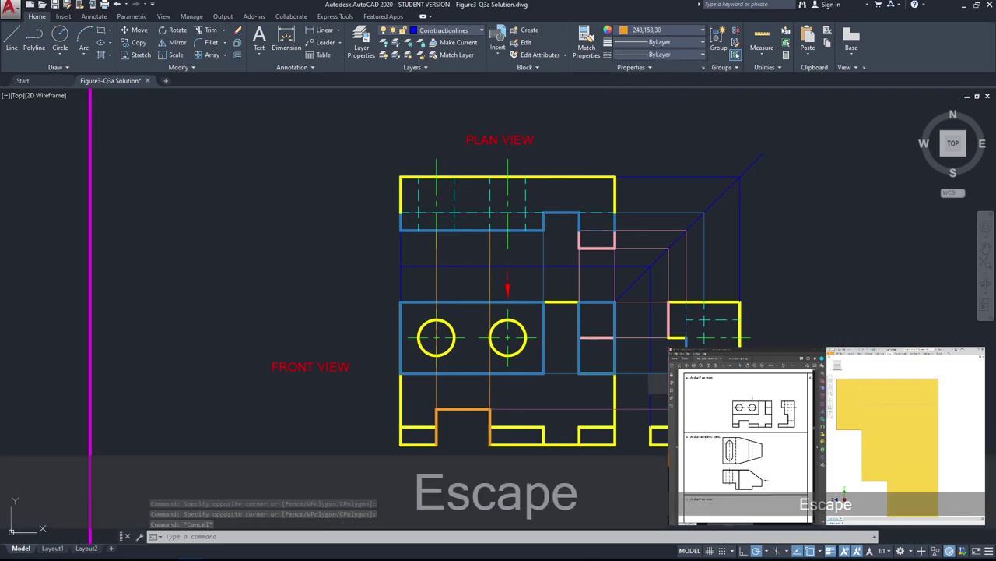
# Step: Recolour the slot's hidden line in the right end view to 248,153,30
pyautogui.click(689, 249)
pyautogui.click(646, 31)
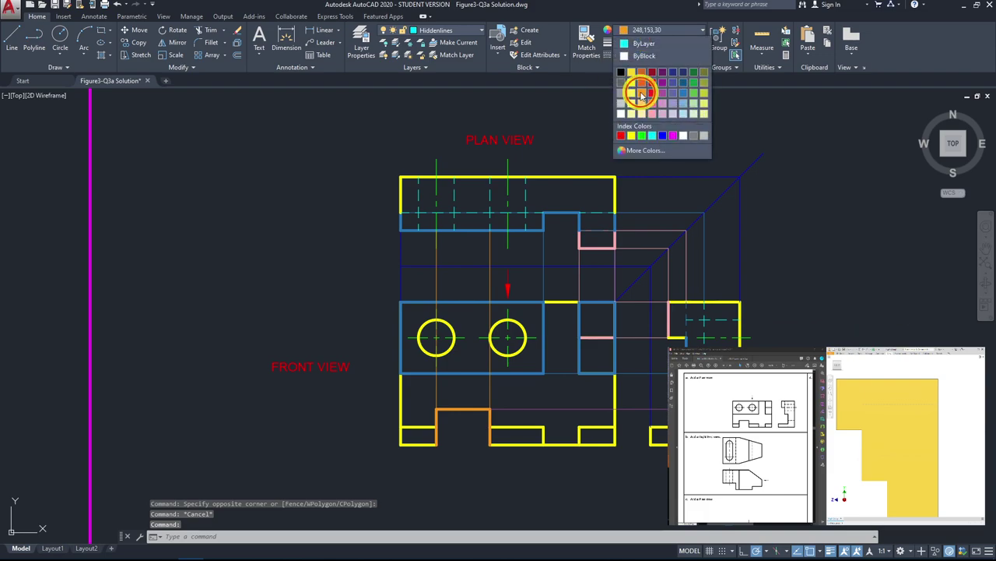
pyautogui.click(838, 201)
pyautogui.press('Escape')
pyautogui.press('Escape')
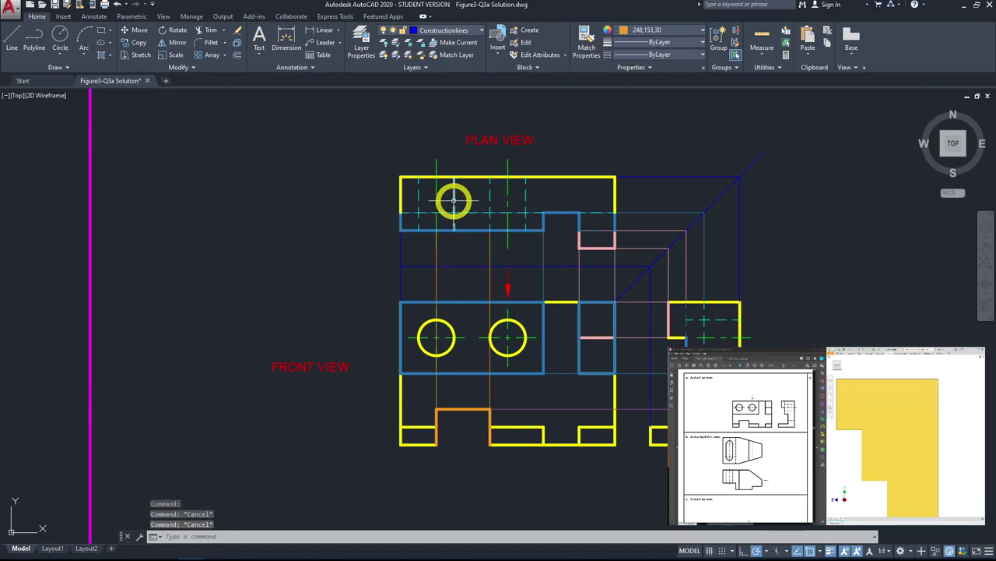
# Step: On the Hiddenlines layer, draw the slot's left hidden edge vertically across the plan, from its lower blue edge to its upper edge
pyautogui.scroll(2, 439, 204)
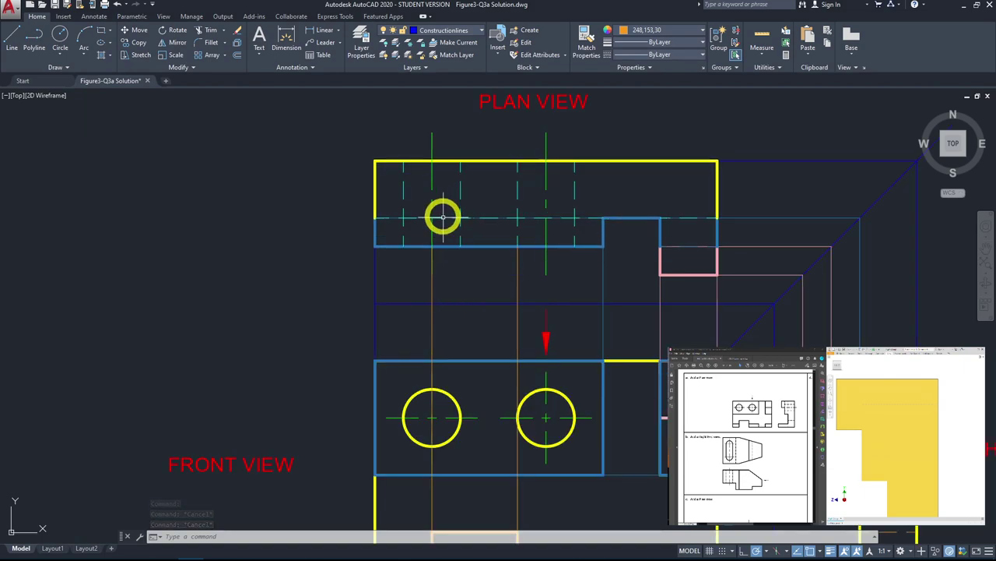
pyautogui.click(12, 47)
pyautogui.scroll(-2, 457, 94)
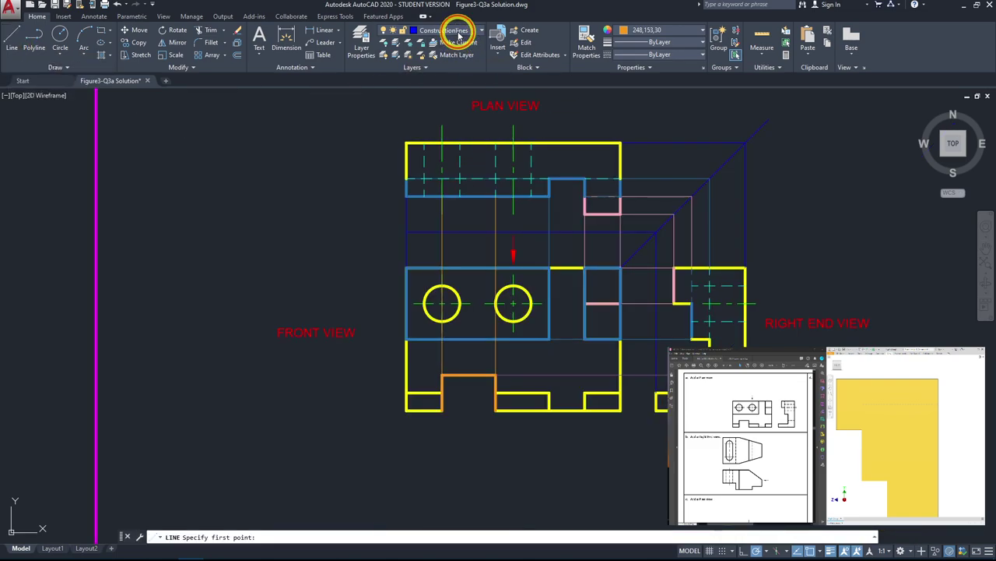
pyautogui.click(459, 35)
pyautogui.click(438, 99)
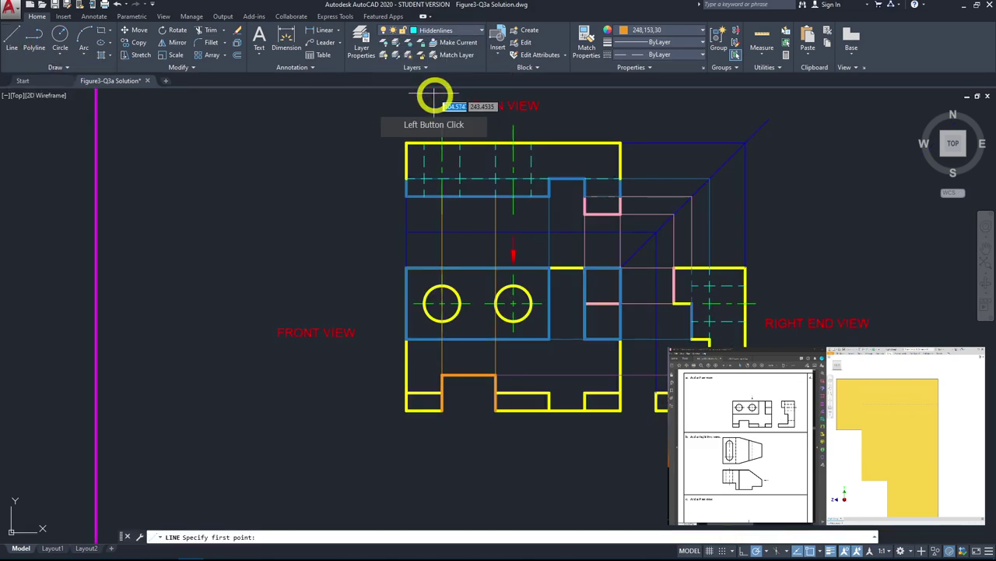
pyautogui.click(445, 151)
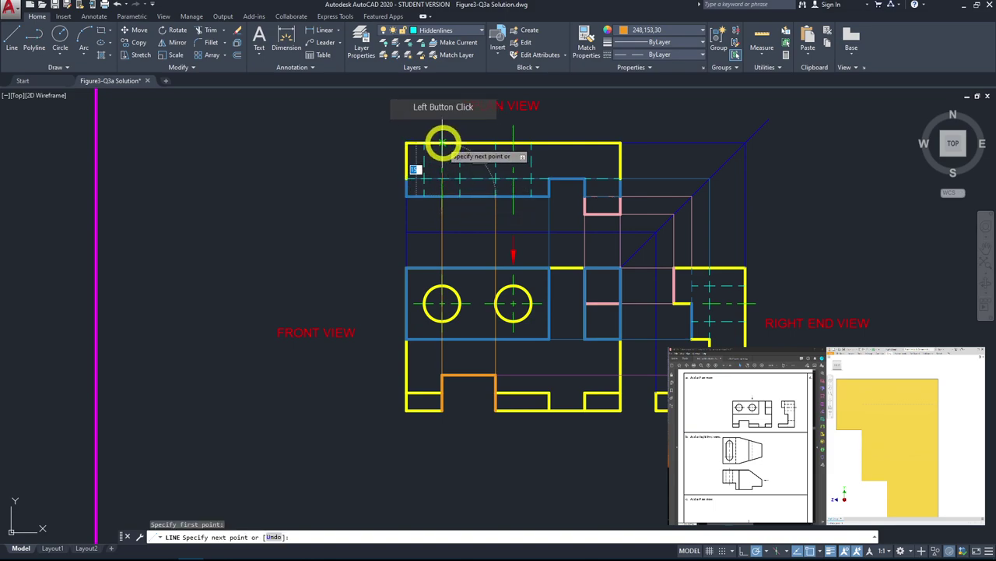
pyautogui.click(529, 177)
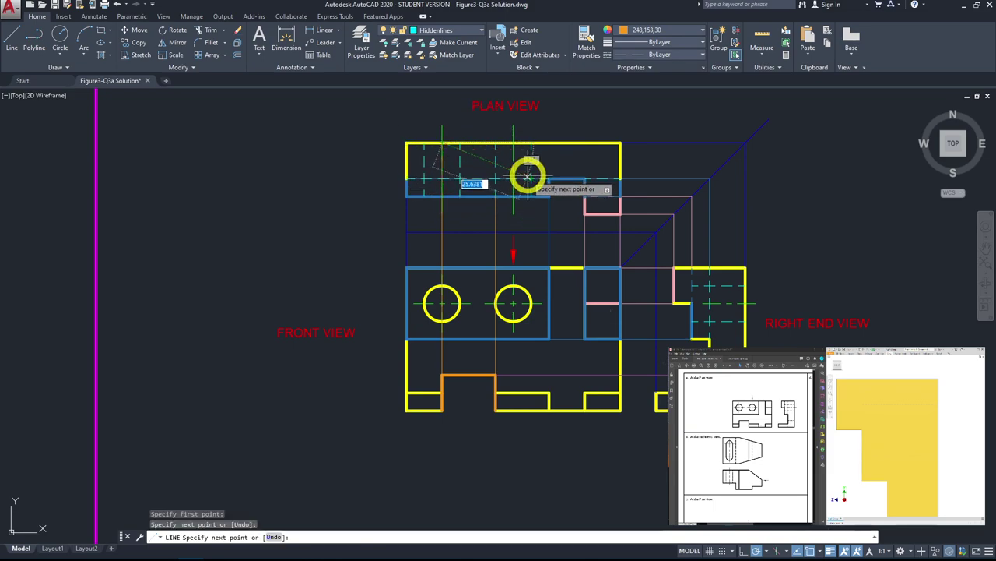
pyautogui.press('Escape')
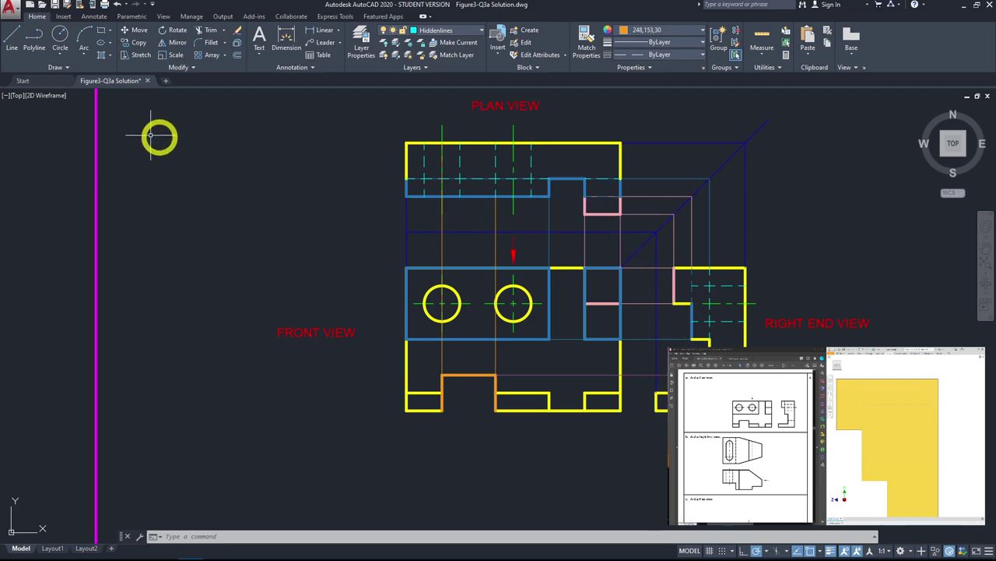
# Step: On the Outlines layer with ByLayer colour, draw a three-sided outline below the plan's pink step, reaching down to the blue construction line
pyautogui.click(9, 32)
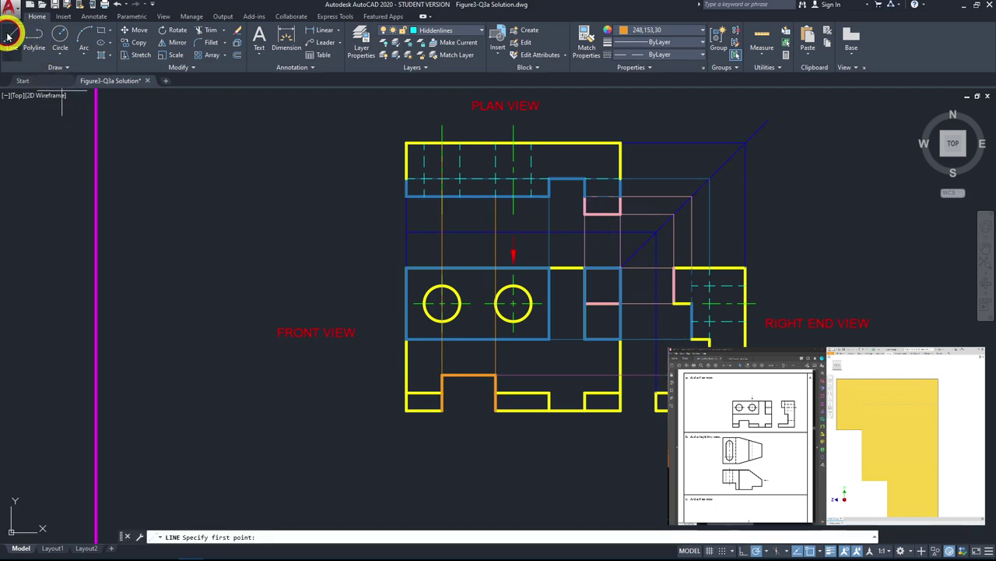
pyautogui.click(446, 31)
pyautogui.click(442, 104)
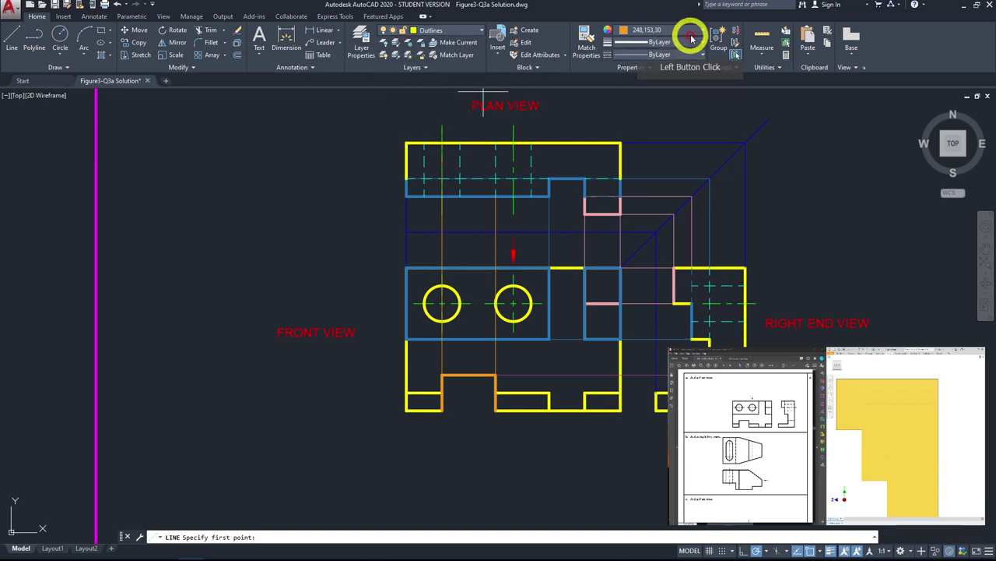
pyautogui.click(689, 35)
pyautogui.click(654, 45)
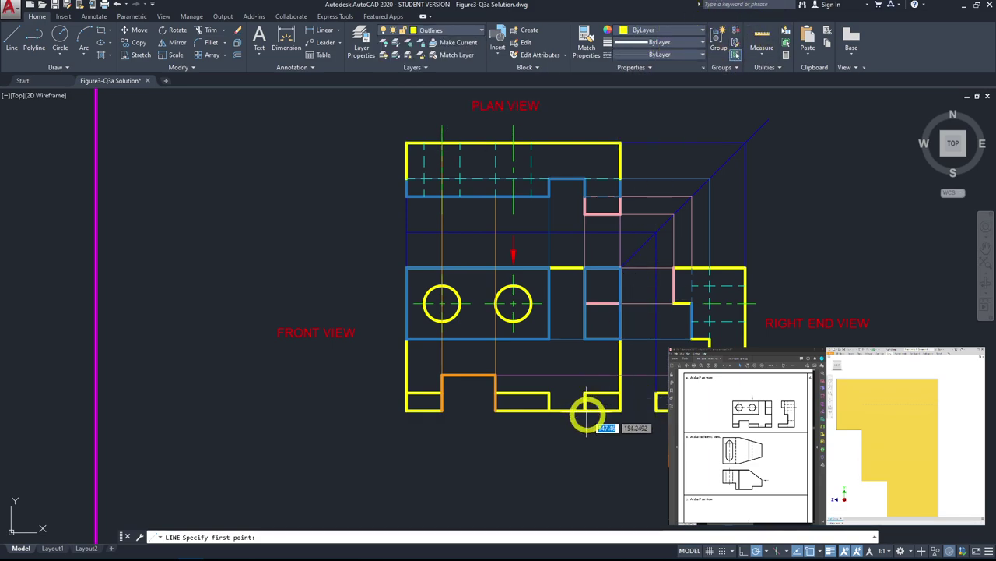
pyautogui.click(620, 225)
pyautogui.click(600, 229)
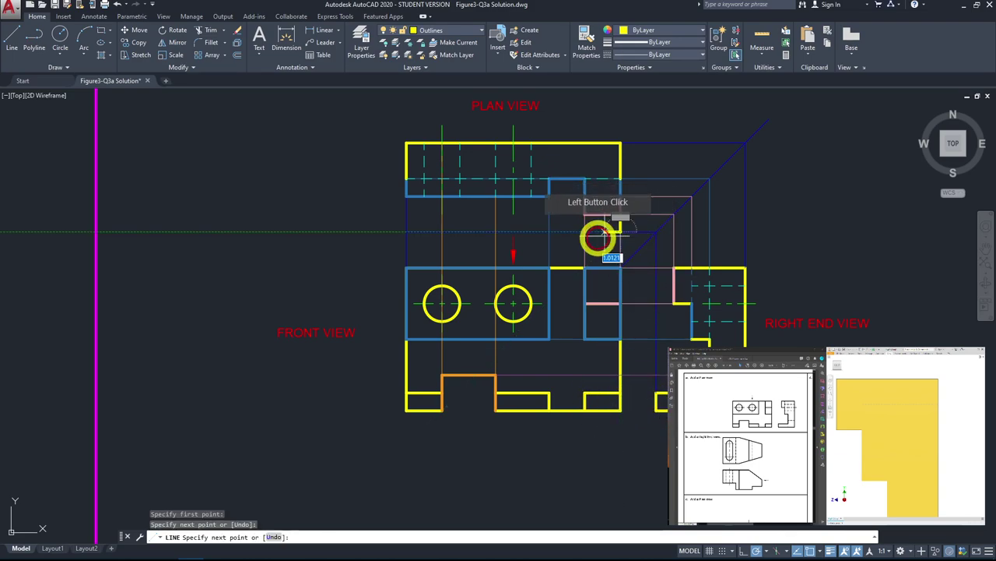
pyautogui.click(589, 229)
pyautogui.click(584, 215)
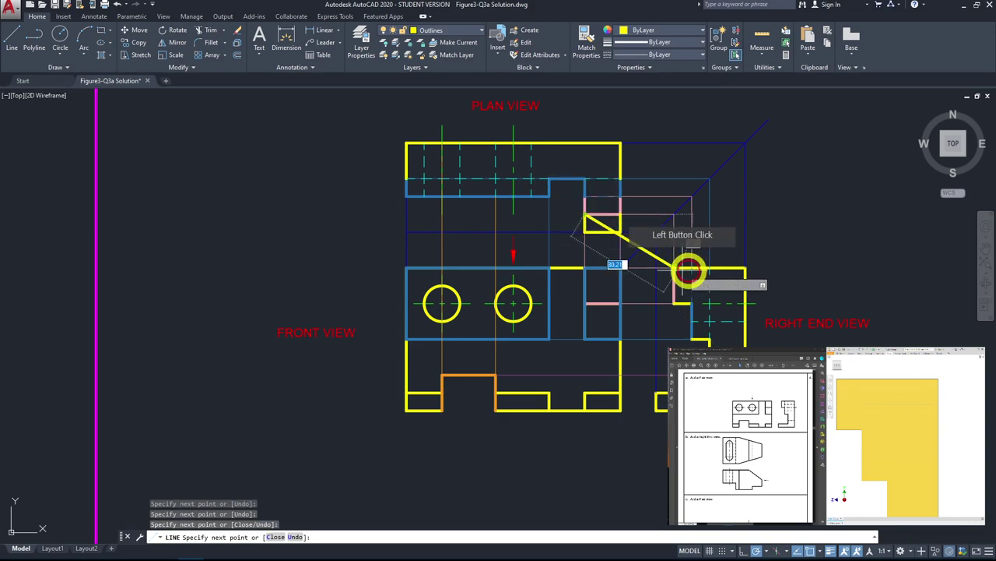
pyautogui.press('Escape')
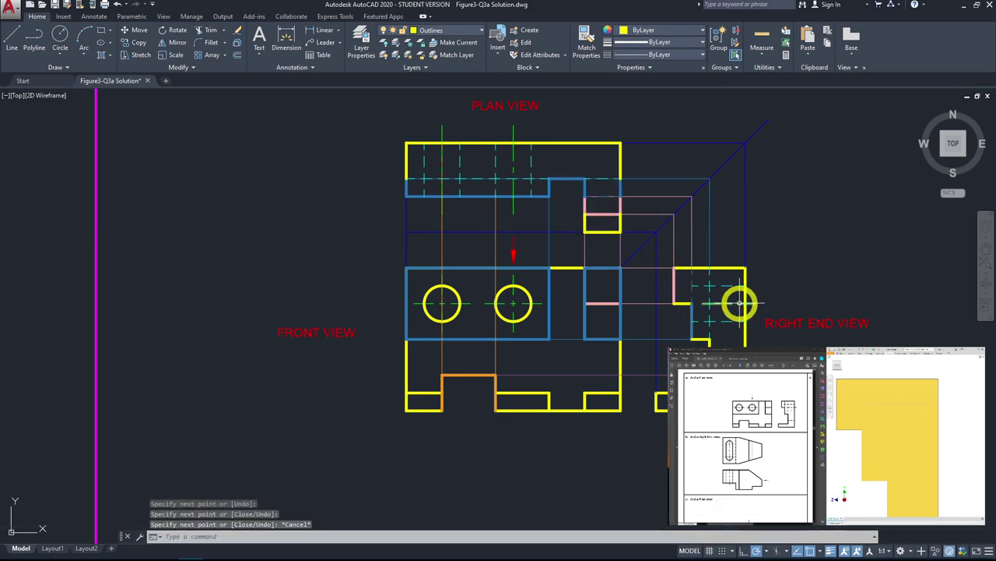
# Step: Draw a three-sided outline below the plan's lower blue edge, from the notch's left side to the slot's right projection line, reaching the blue construction line
pyautogui.press('space')
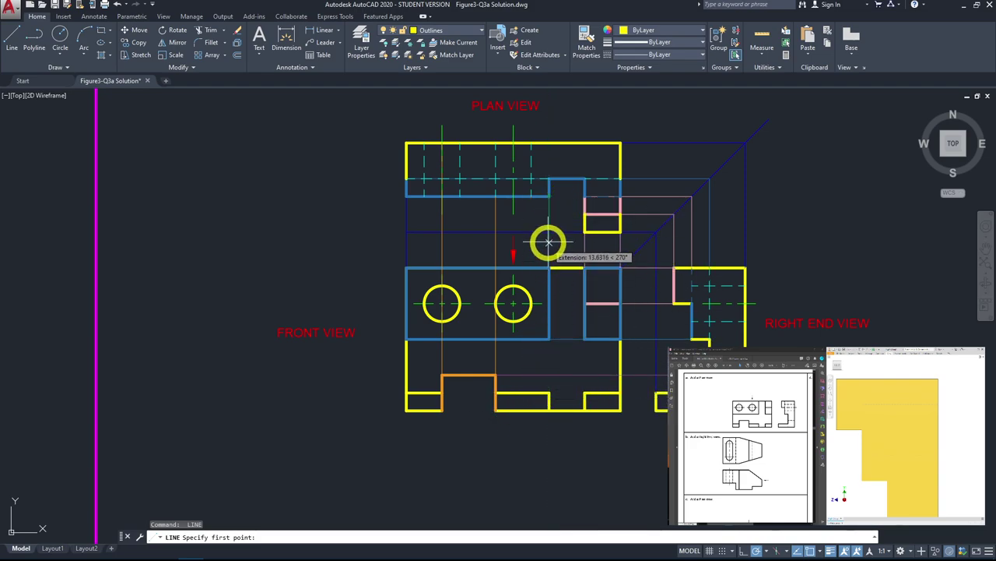
pyautogui.click(548, 200)
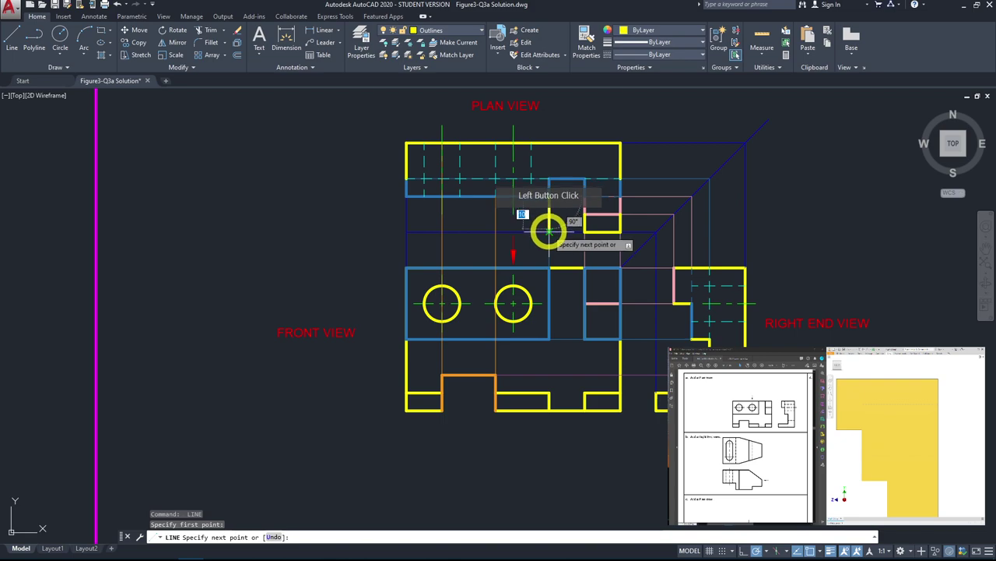
pyautogui.click(548, 231)
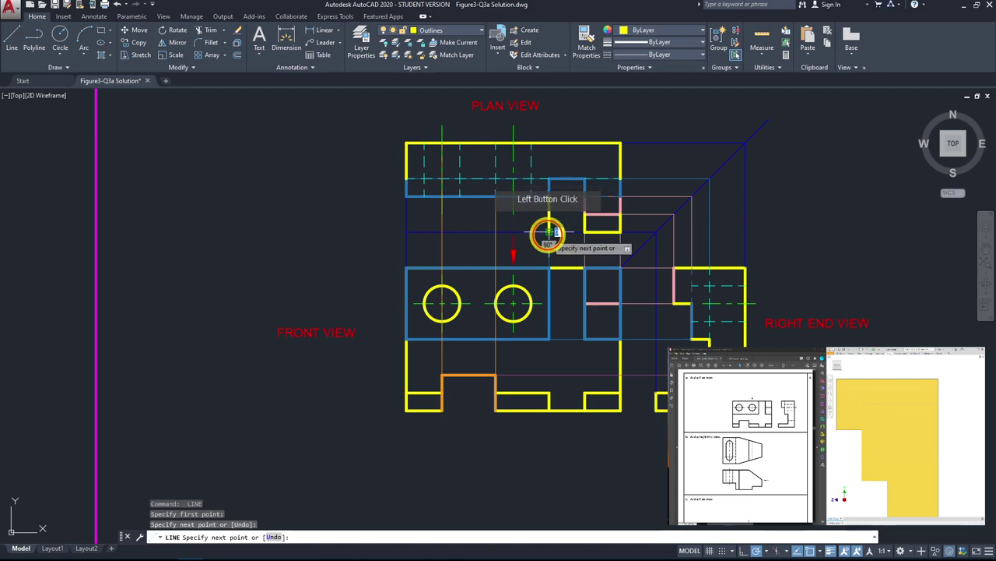
pyautogui.click(495, 231)
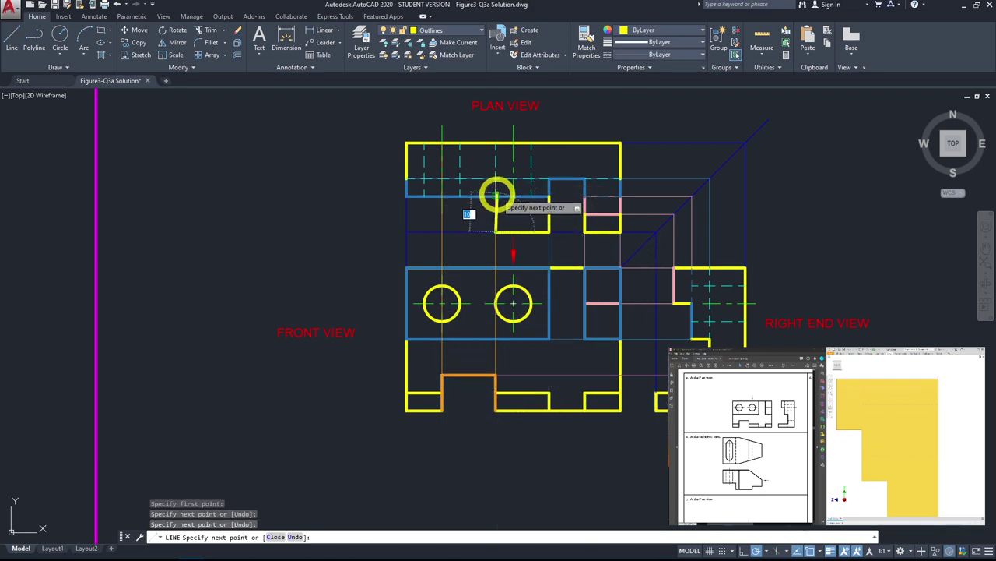
pyautogui.click(496, 194)
pyautogui.press('space')
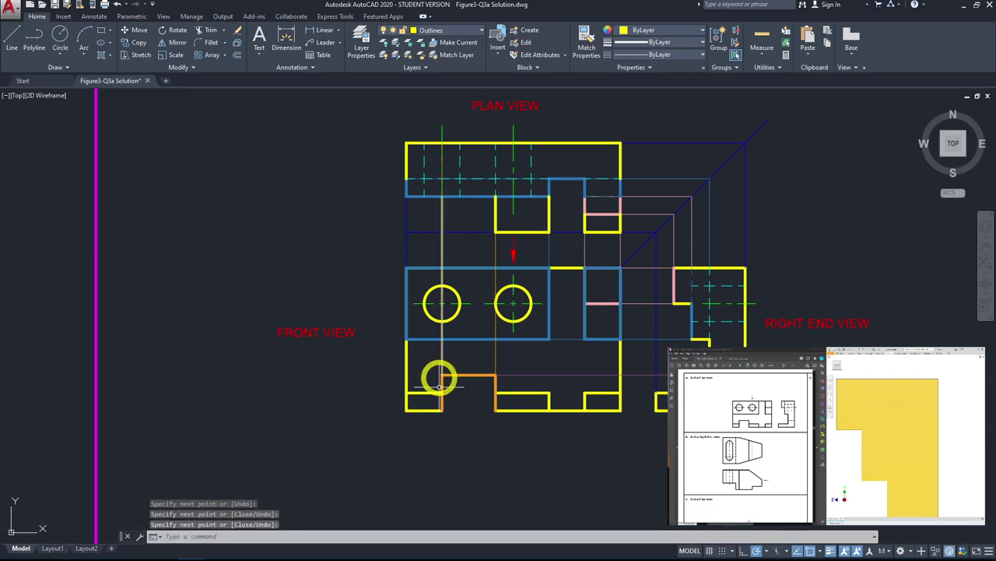
# Step: Draw a matching three-sided outline below the plan's blue edge, between the slot's left projection line and the plan's left end
pyautogui.press('space')
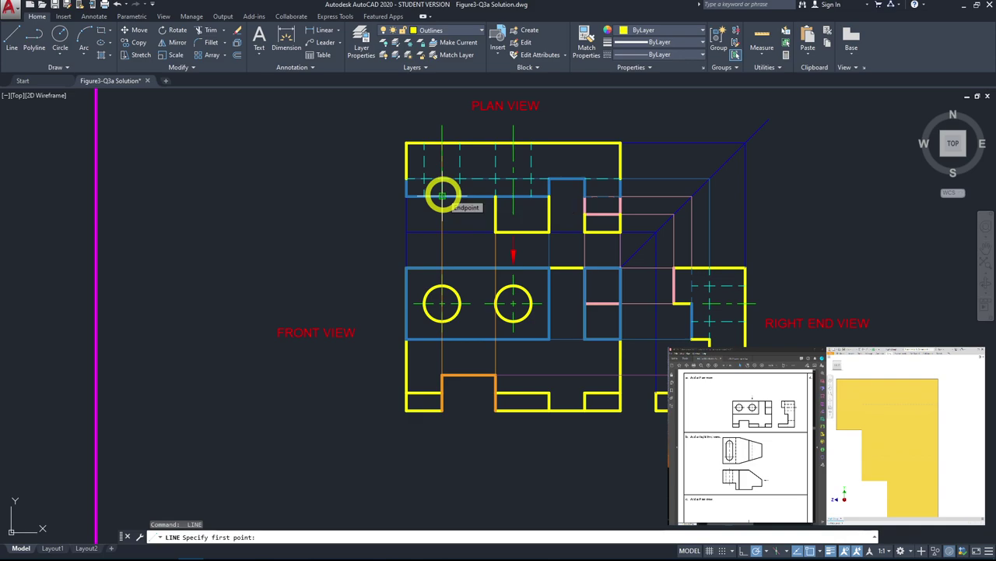
pyautogui.click(442, 194)
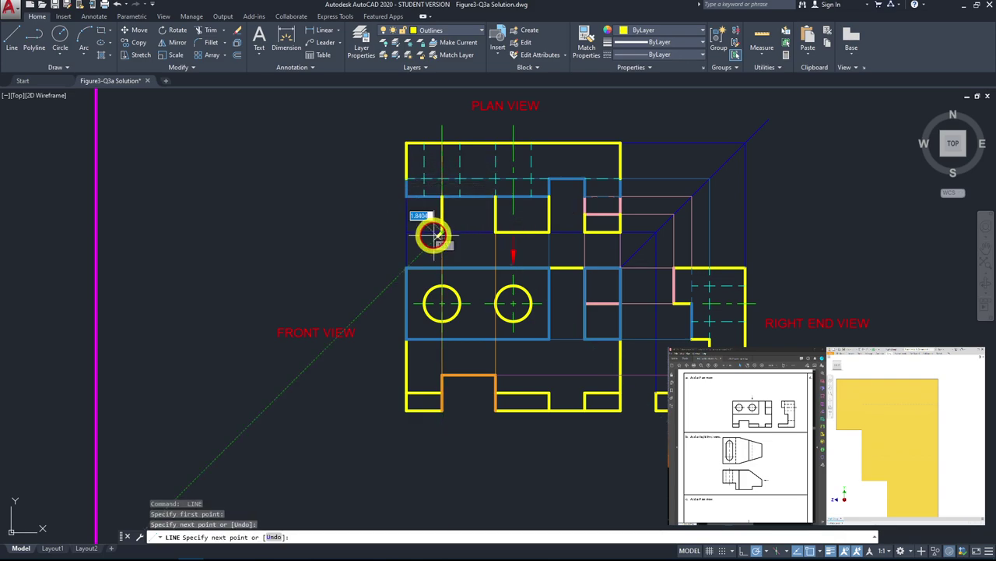
pyautogui.click(407, 232)
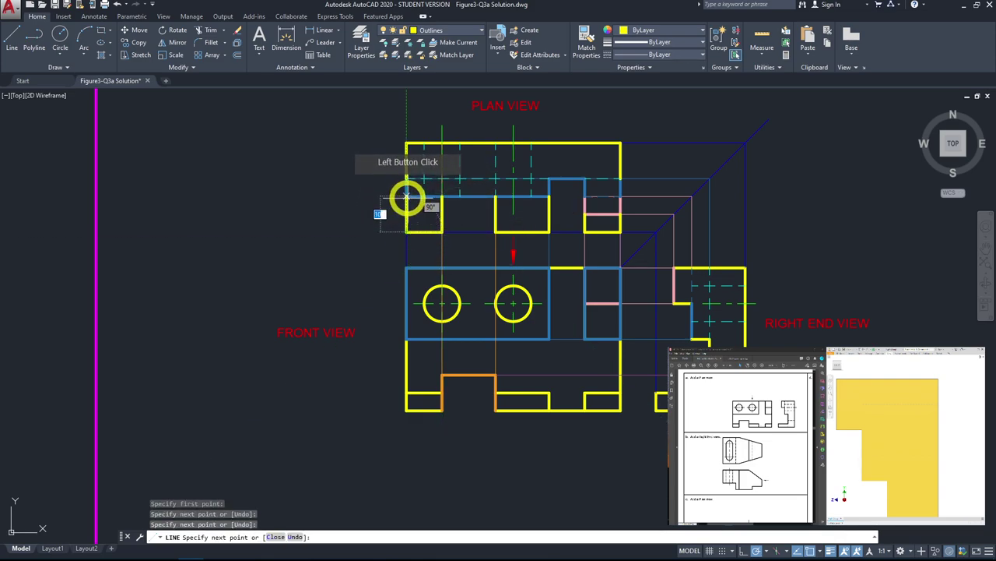
pyautogui.click(407, 195)
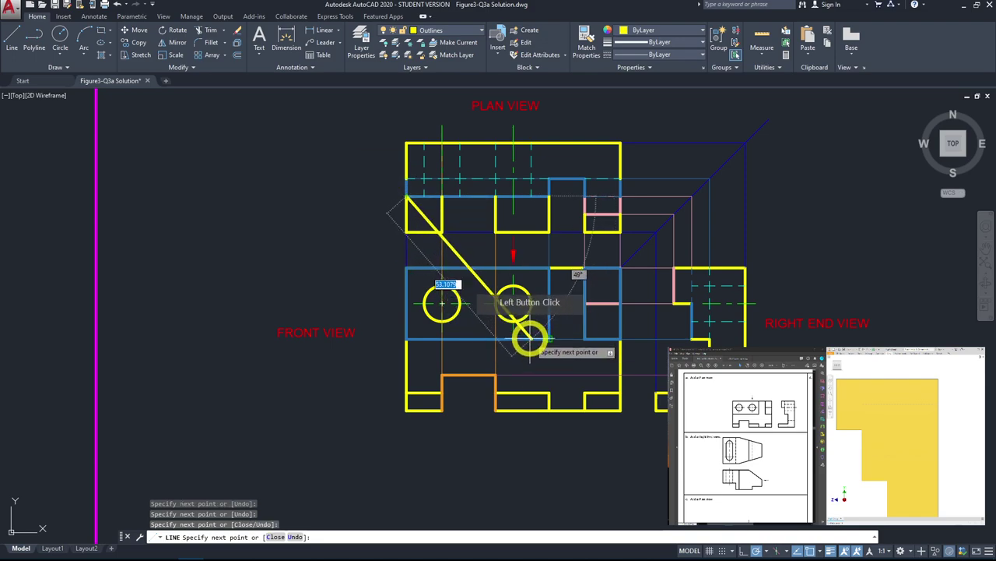
pyautogui.press('Escape')
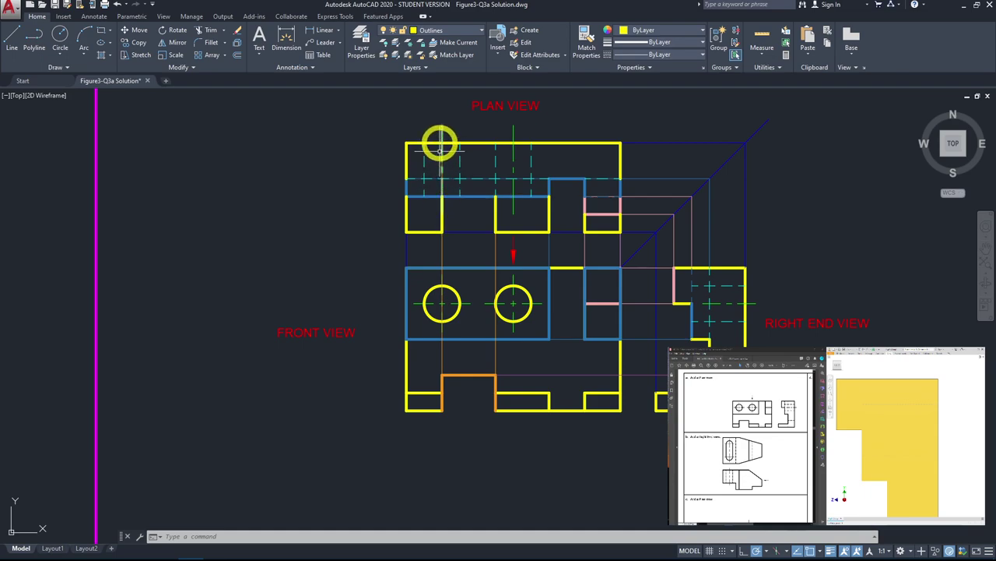
# Step: Recolour the two vertical outline edges of the slot in the plan view orange
pyautogui.click(495, 209)
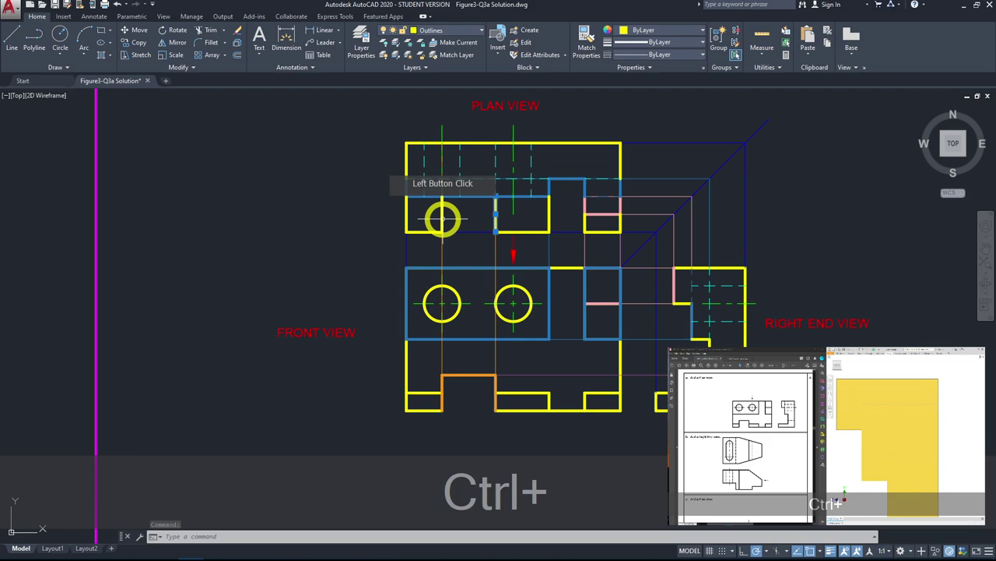
pyautogui.click(443, 217)
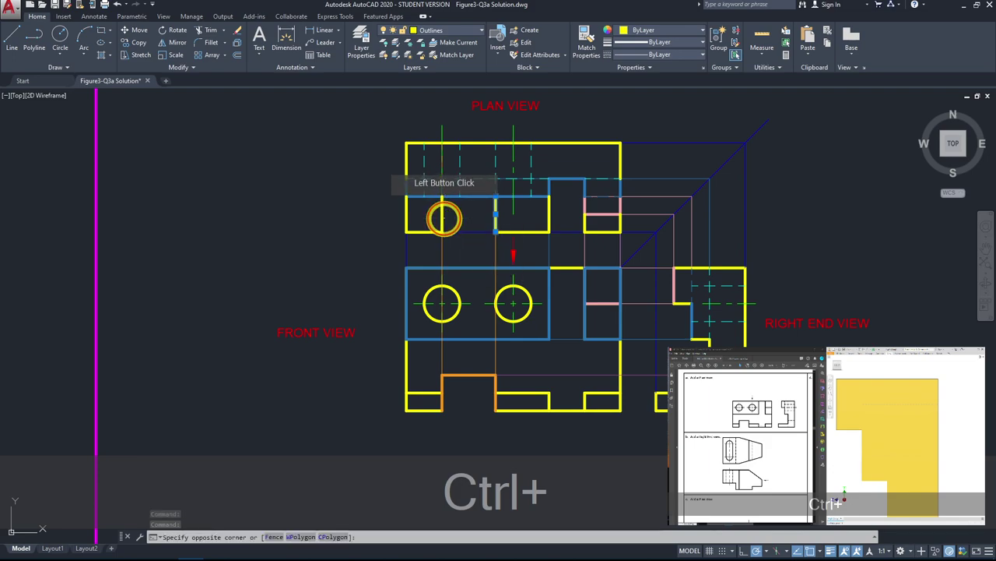
pyautogui.click(446, 225)
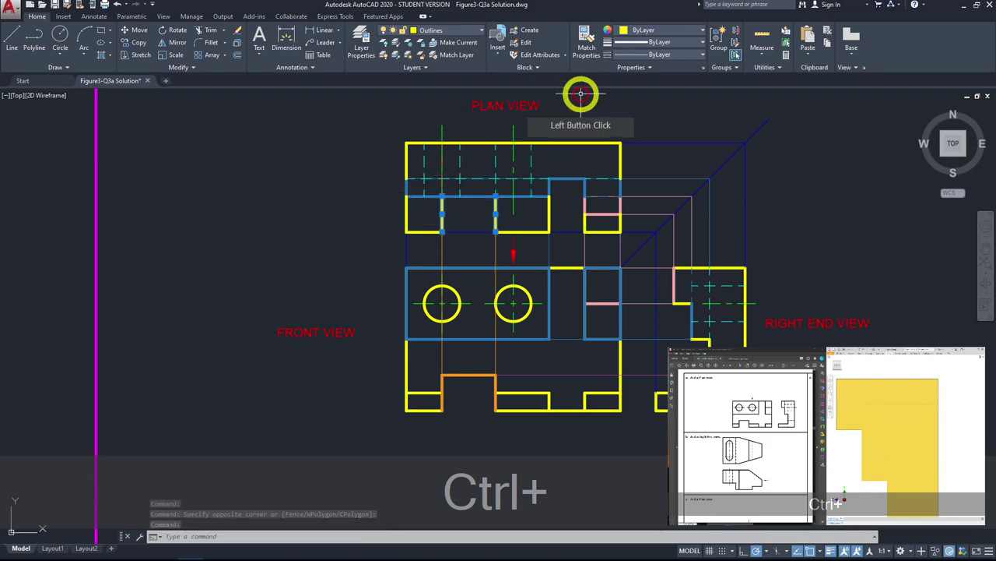
pyautogui.click(643, 30)
pyautogui.click(643, 98)
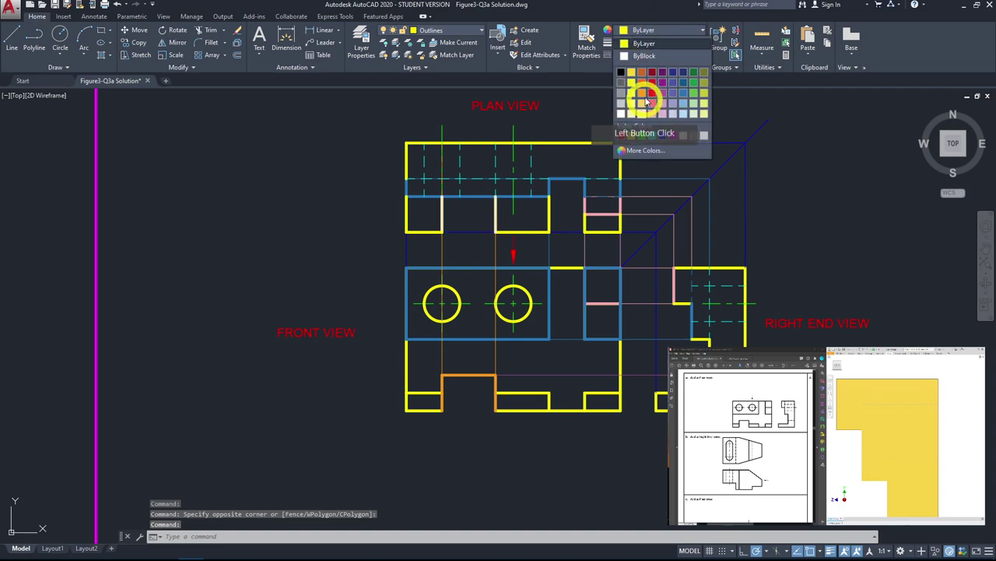
pyautogui.press('Escape')
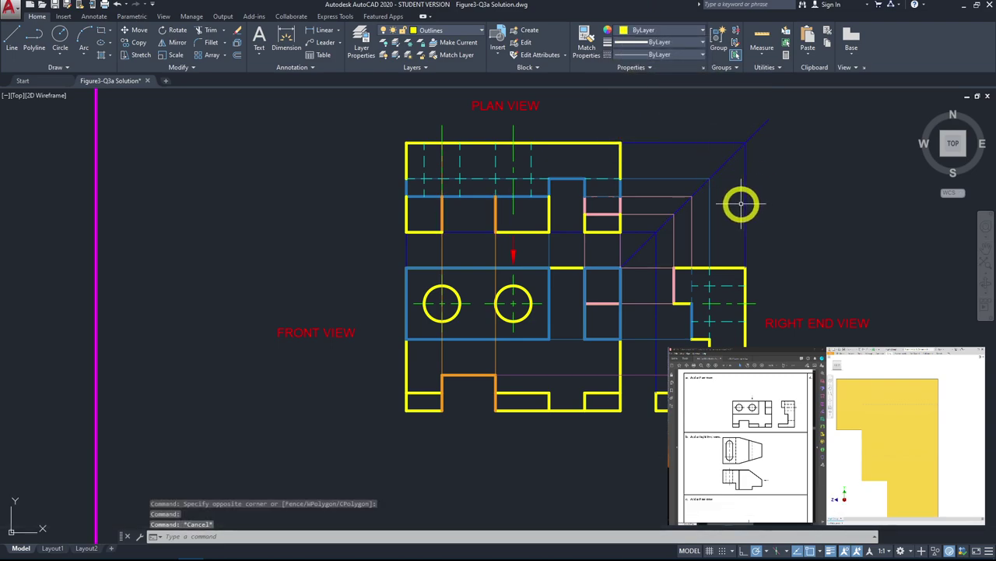
# Step: Turn off the Constructionlines layer to hide the projection lines between the three views
pyautogui.moveTo(742, 204); pyautogui.dragTo(667, 225, button='middle')
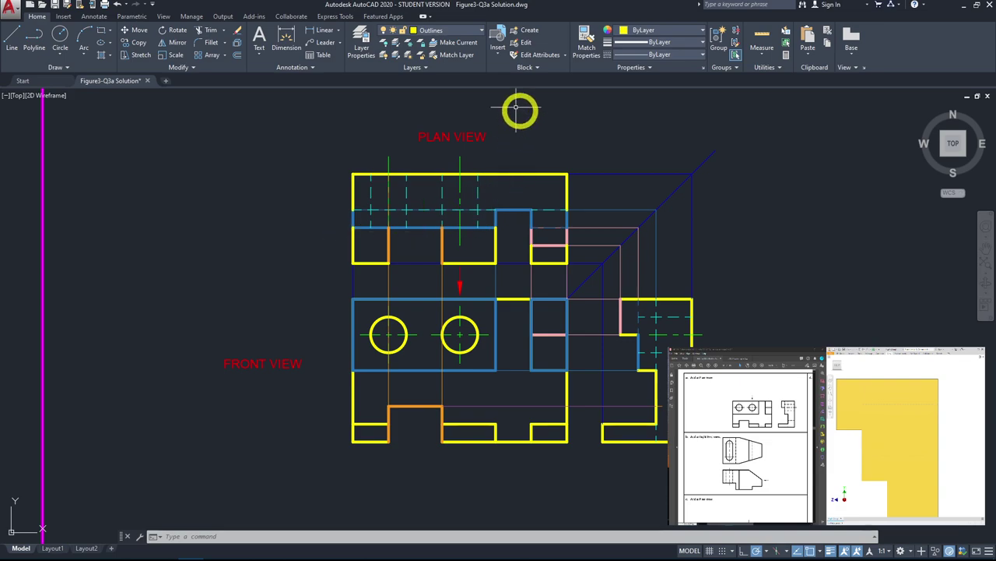
pyautogui.click(449, 31)
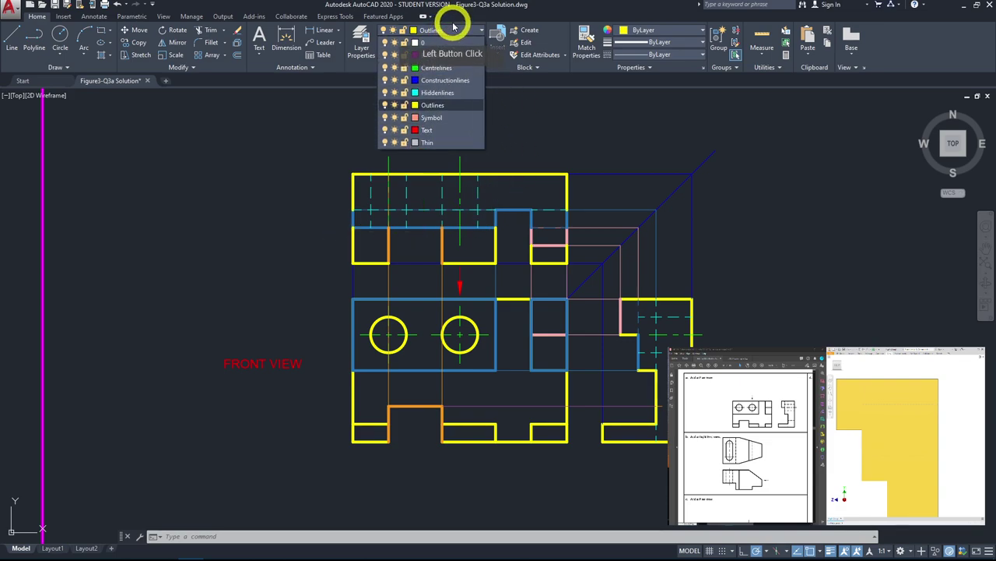
pyautogui.click(385, 81)
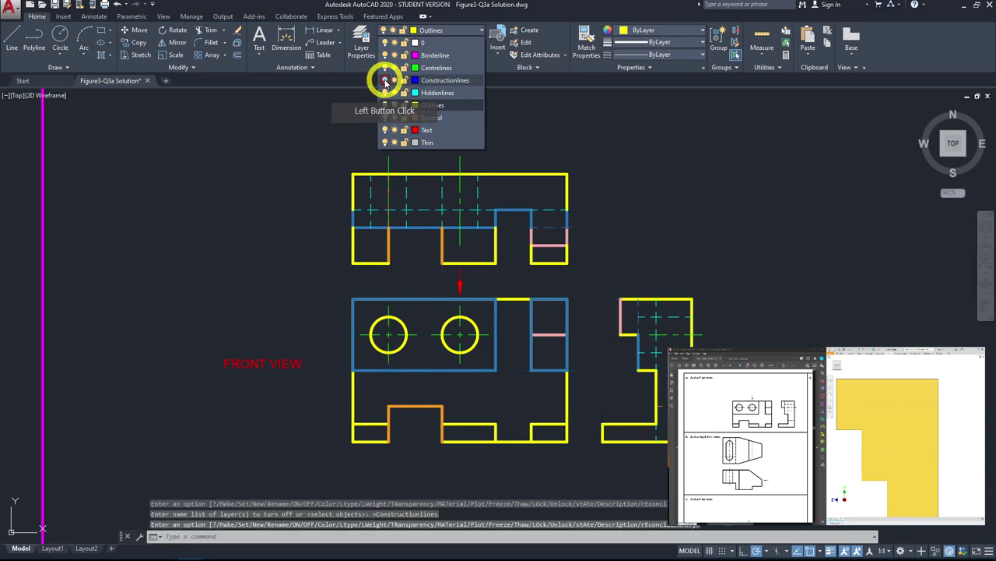
pyautogui.click(757, 174)
pyautogui.moveTo(719, 182); pyautogui.dragTo(773, 197, button='middle')
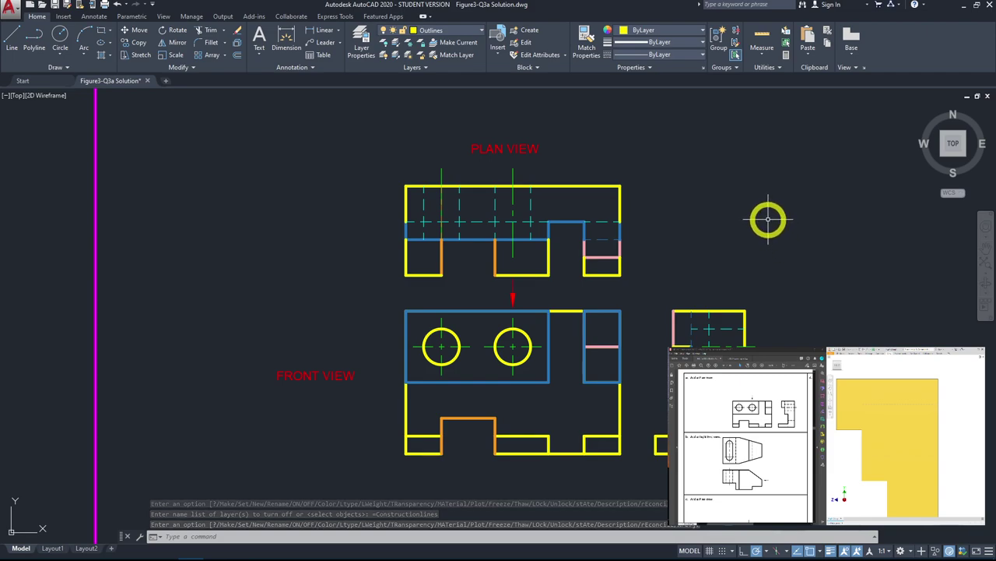
pyautogui.moveTo(768, 221); pyautogui.dragTo(747, 217, button='middle')
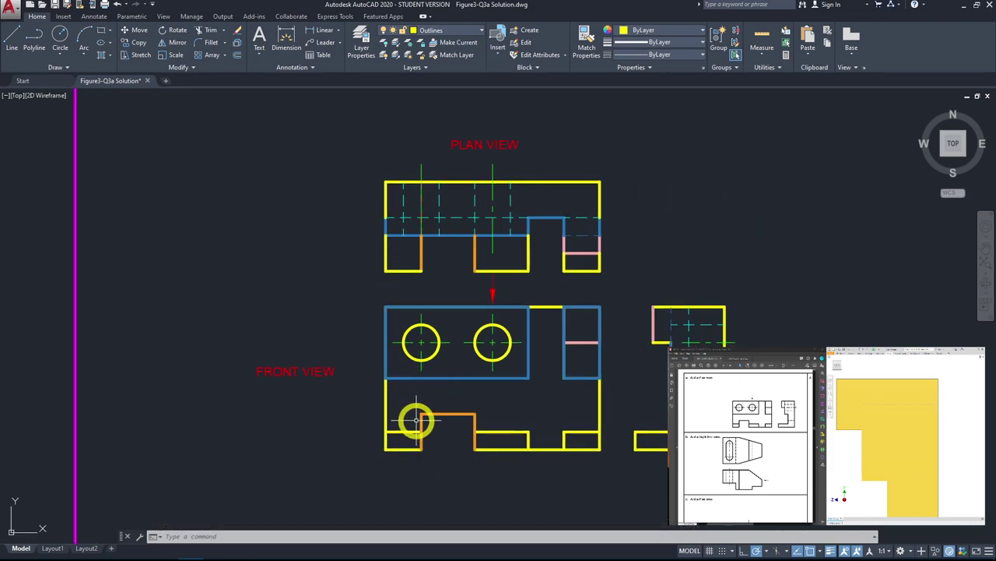